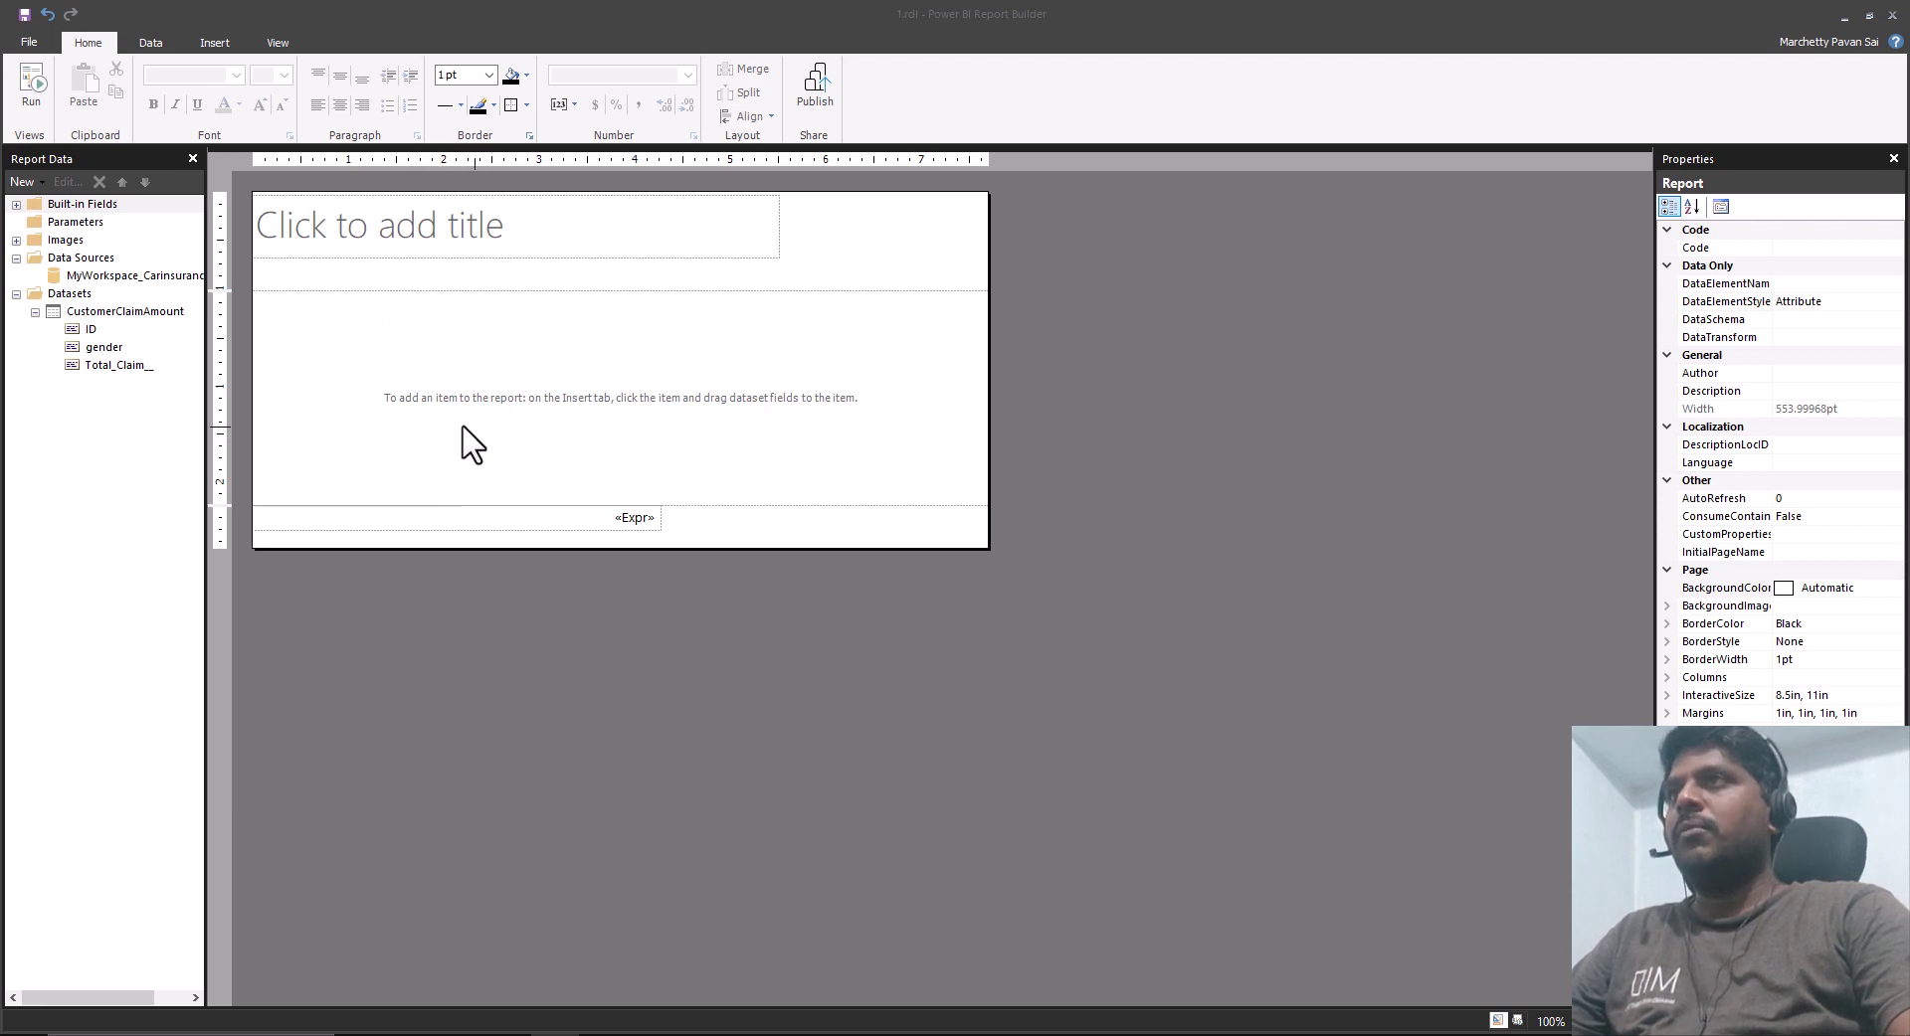
Tick Grouping on the View ribbon to show the Row Groups and Column Groups panes.
{"action": "left_click", "coordinate": [284, 28]}
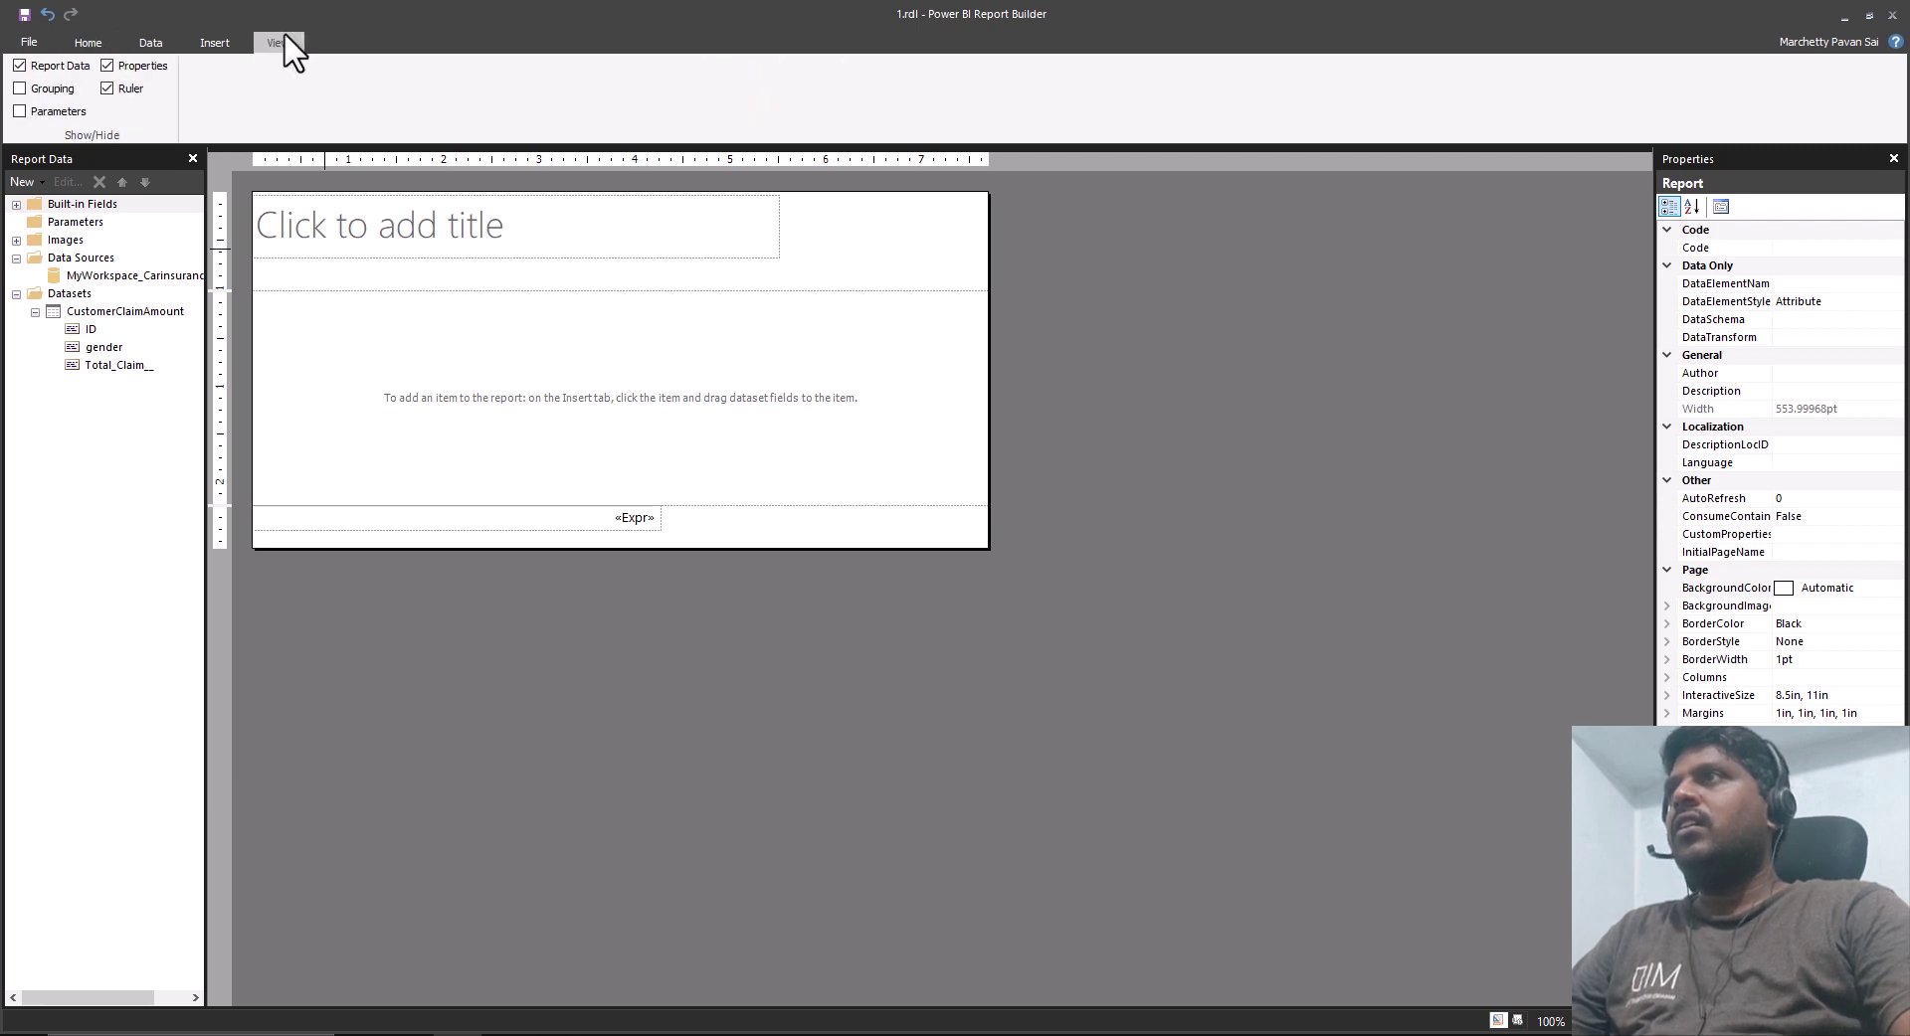
{"action": "left_click", "coordinate": [45, 88]}
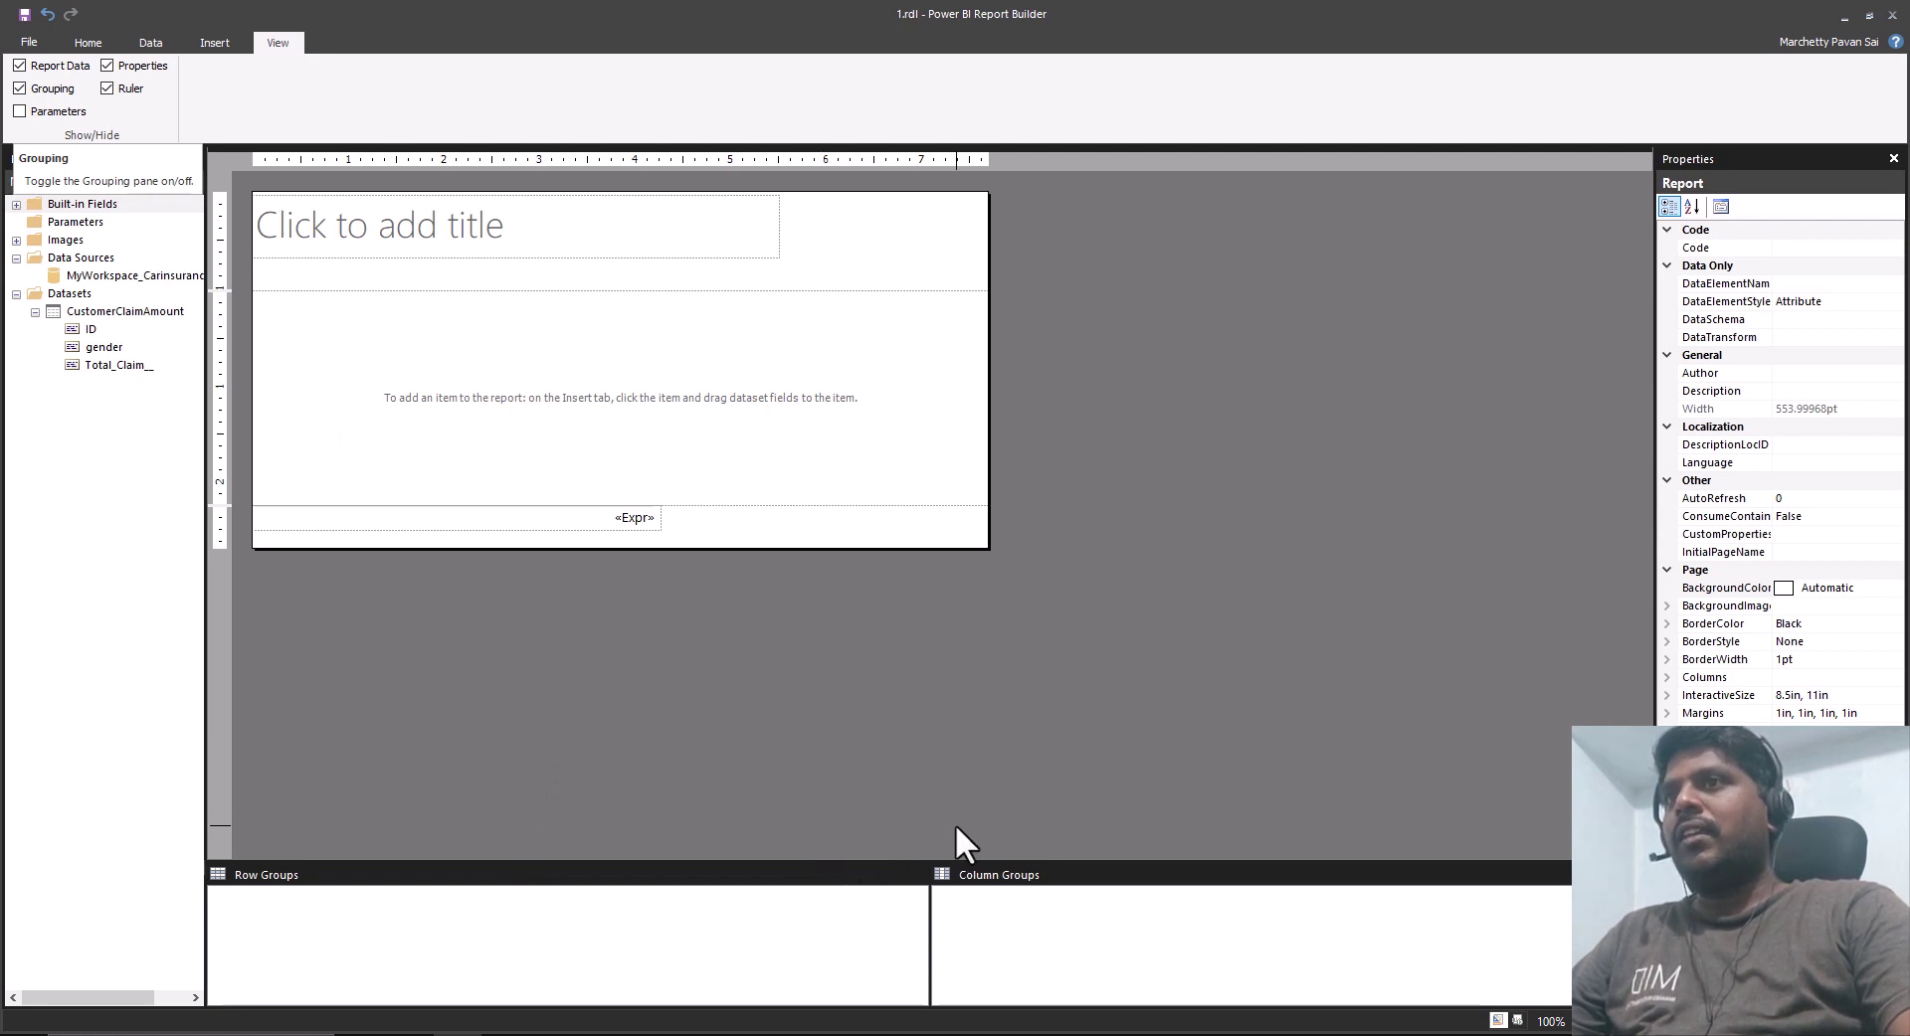
Delete the CustomerClaimAmount dataset and start adding a new dataset.
{"action": "left_click", "coordinate": [124, 312]}
{"action": "right_click", "coordinate": [176, 311]}
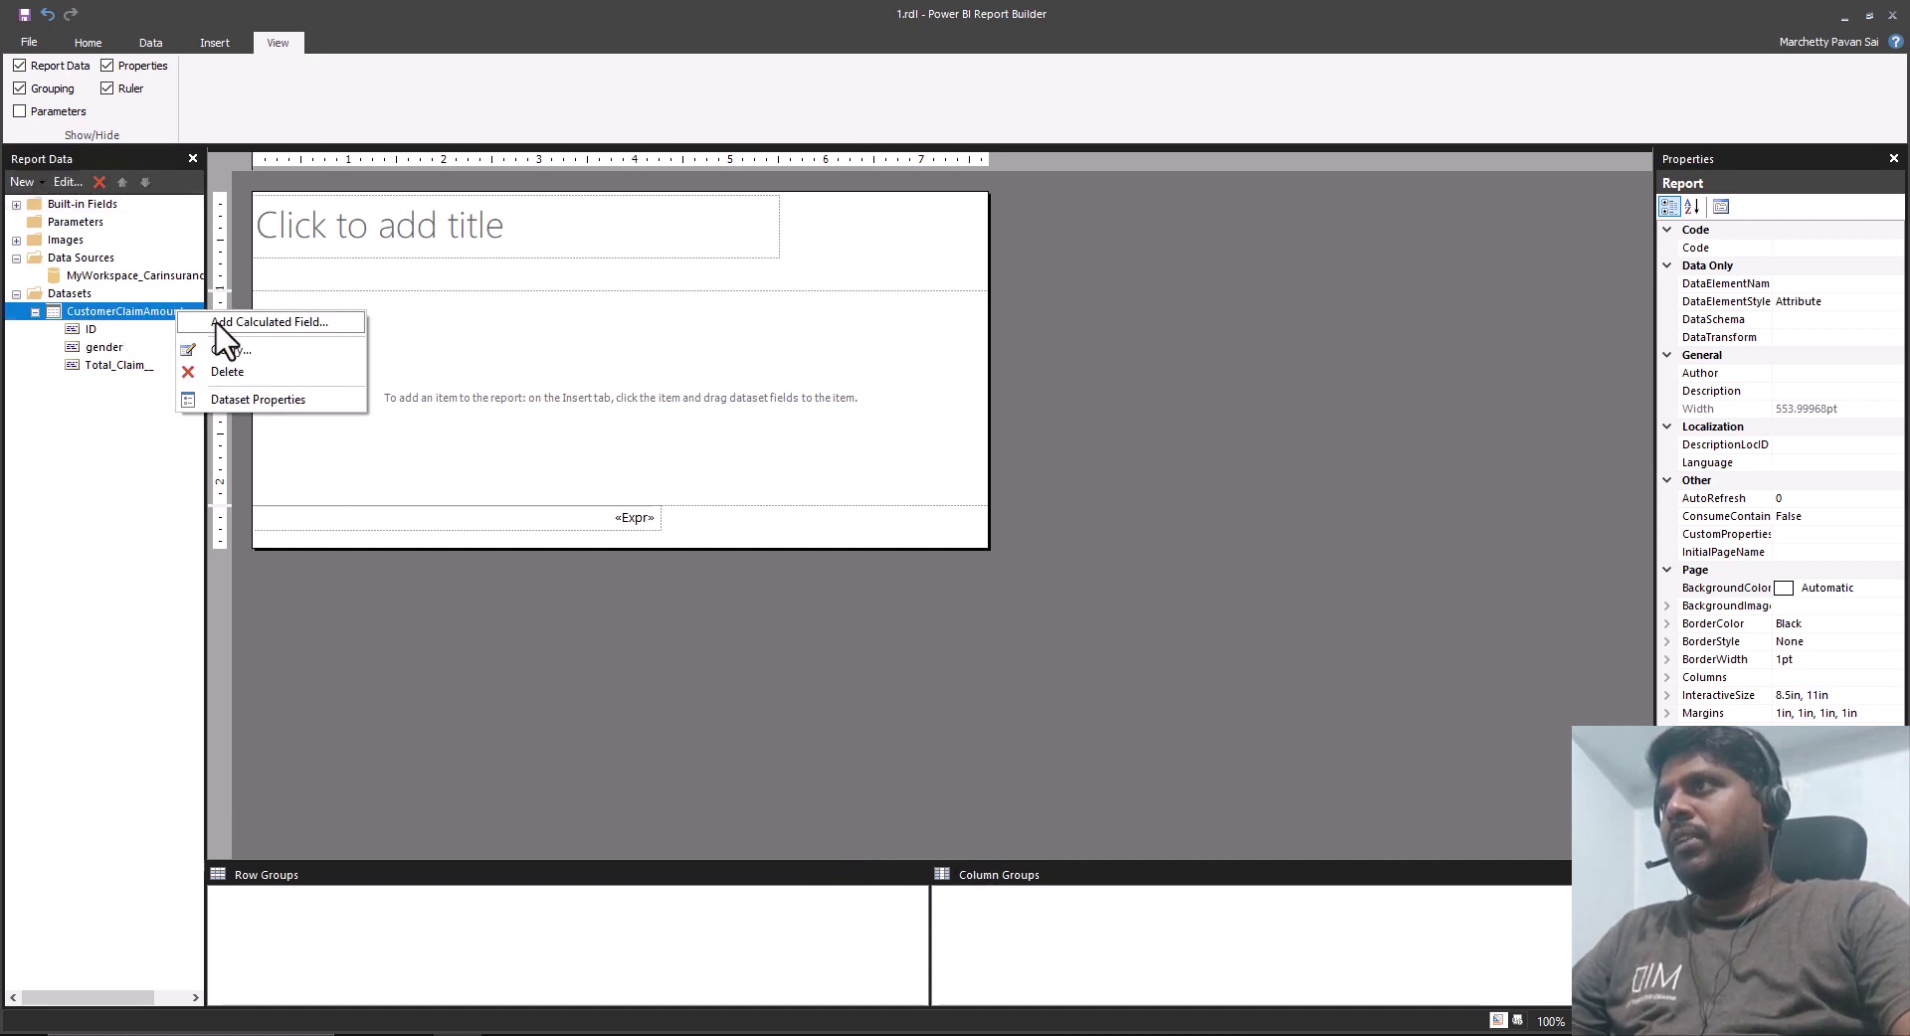
{"action": "left_click", "coordinate": [226, 370]}
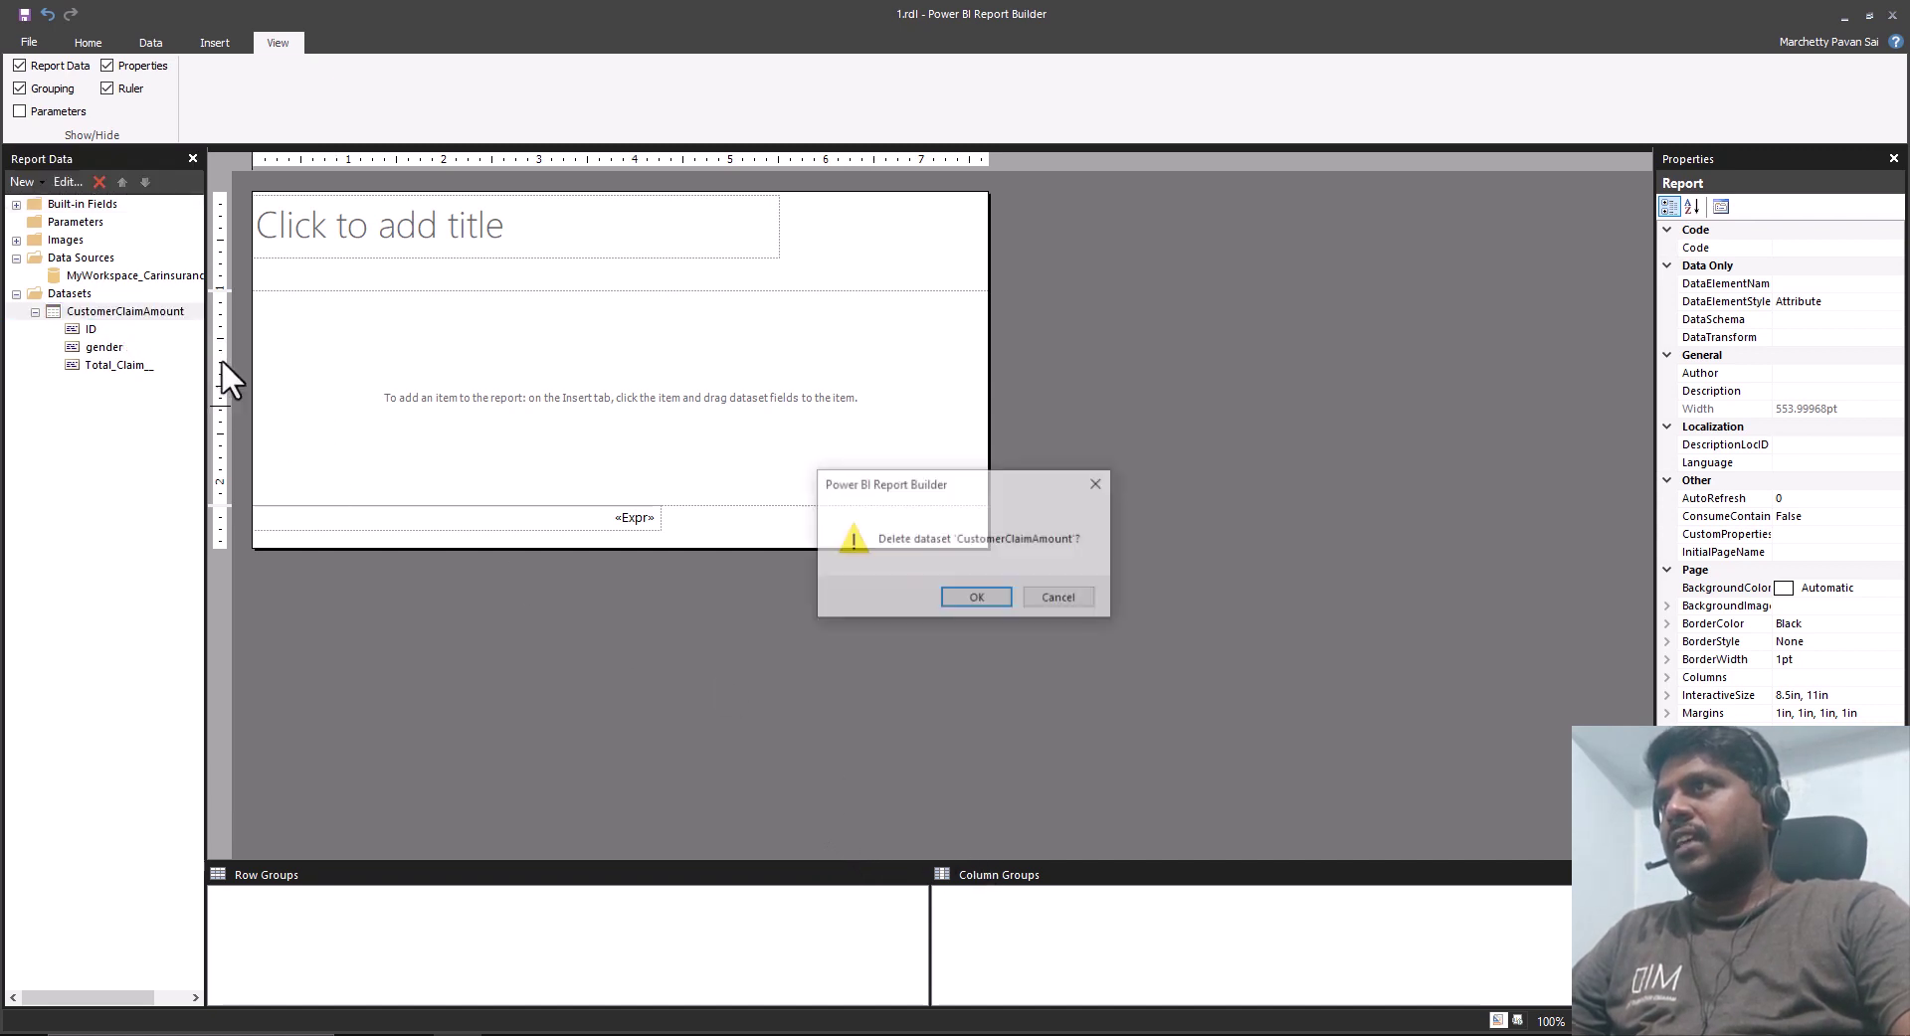
{"action": "left_click", "coordinate": [975, 599]}
{"action": "right_click", "coordinate": [89, 296]}
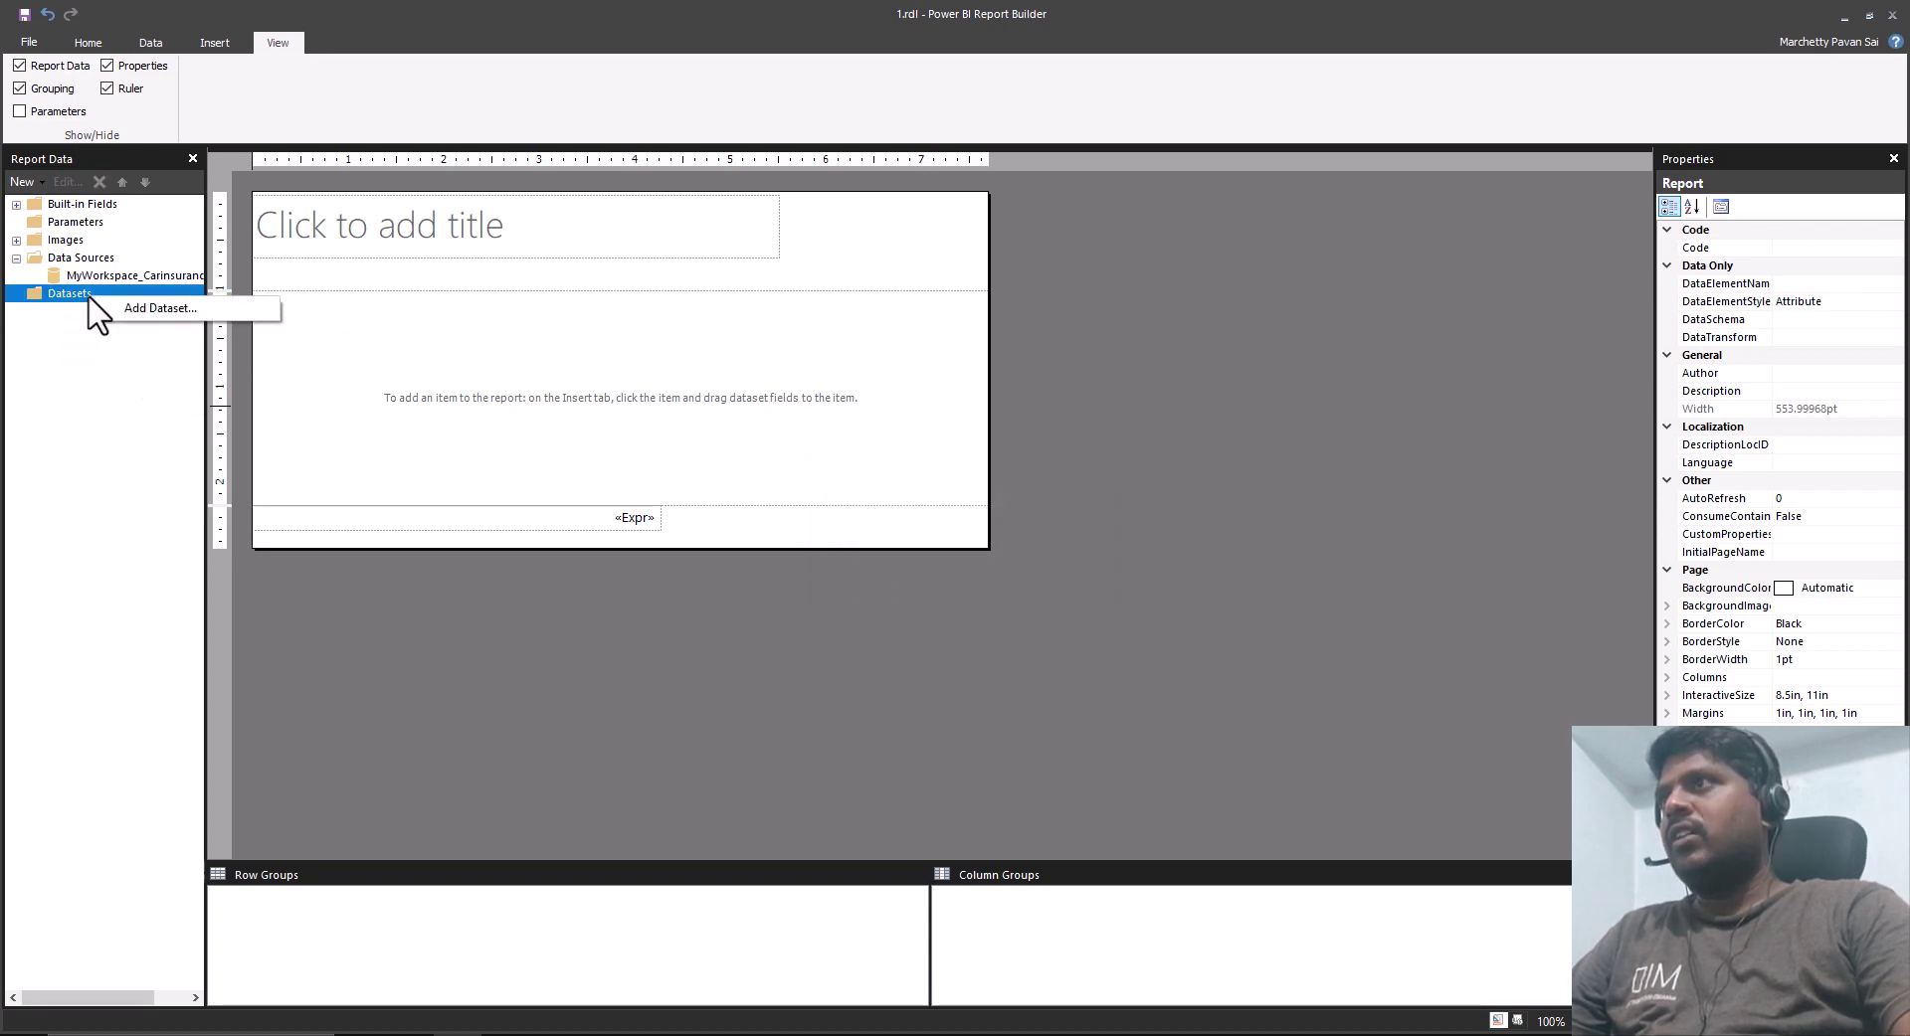
{"action": "left_click", "coordinate": [131, 310]}
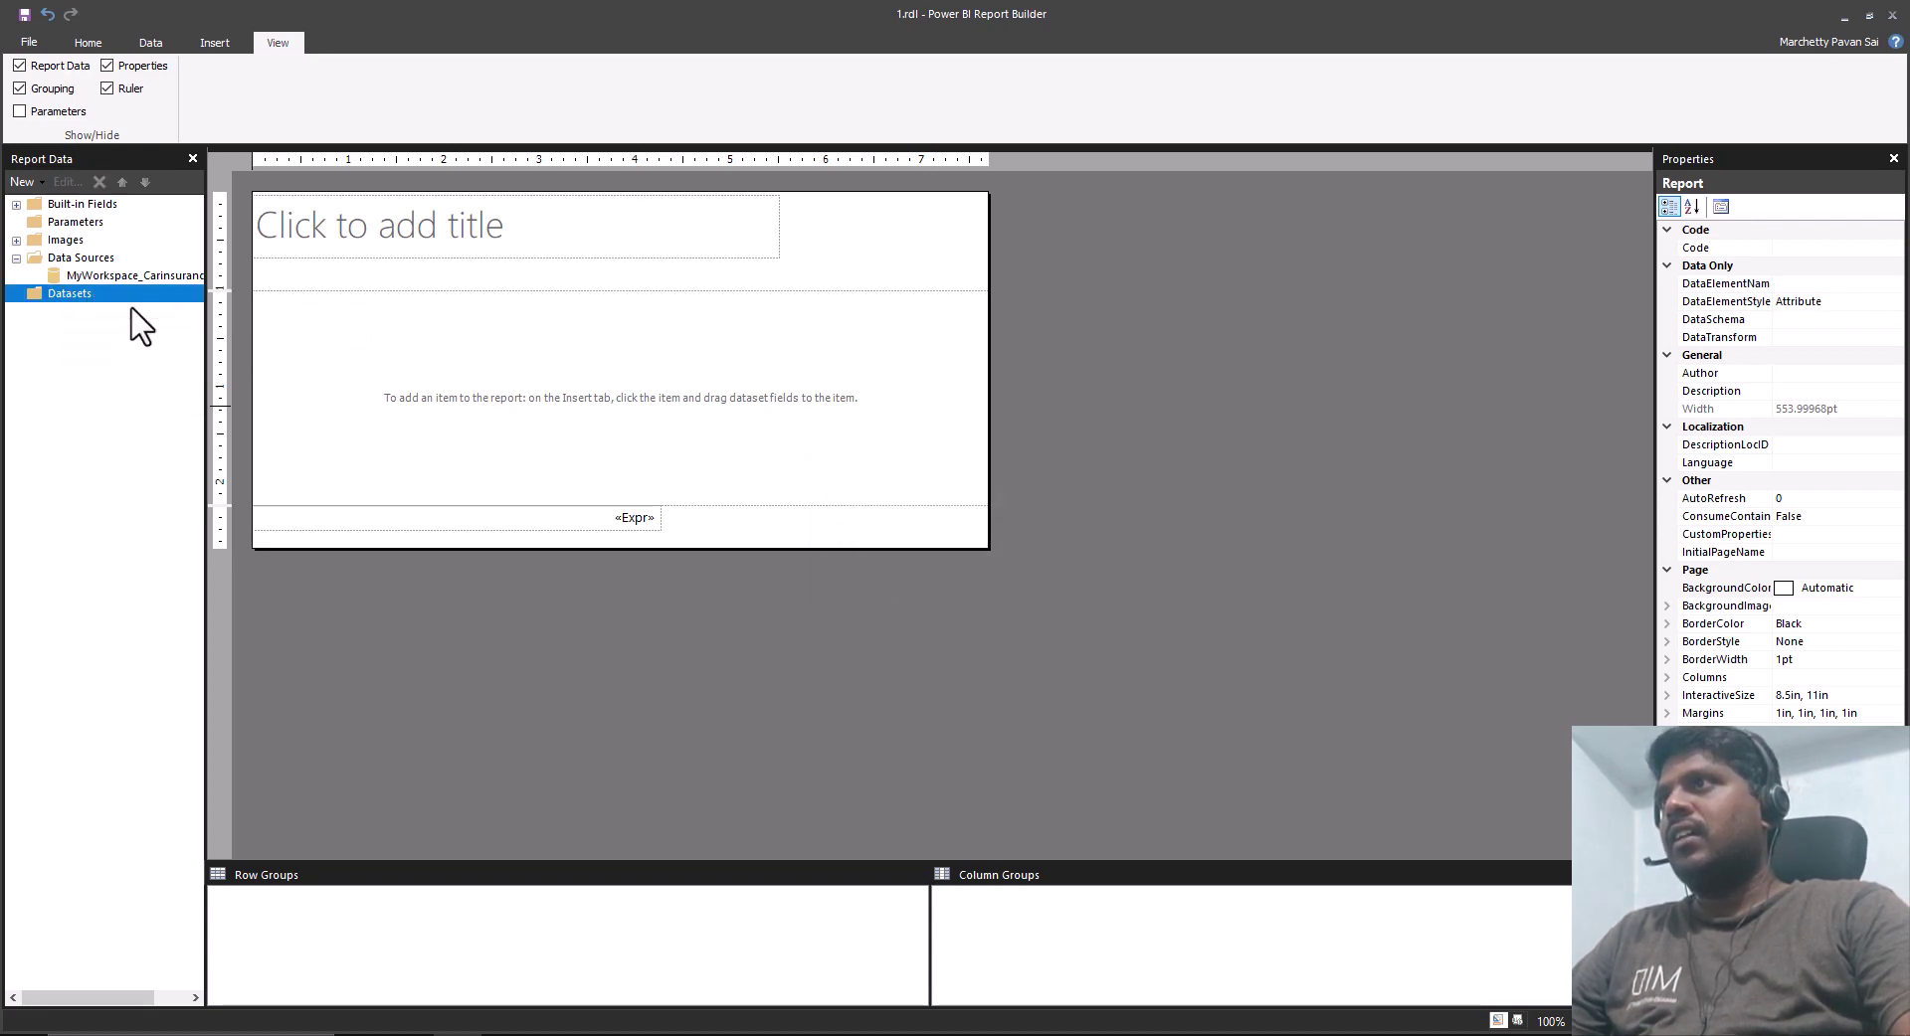
Point DataSet1 at the MyWorkspace_CarinsuranceAnalysis data source and open its Query Designer.
{"action": "left_click", "coordinate": [890, 326]}
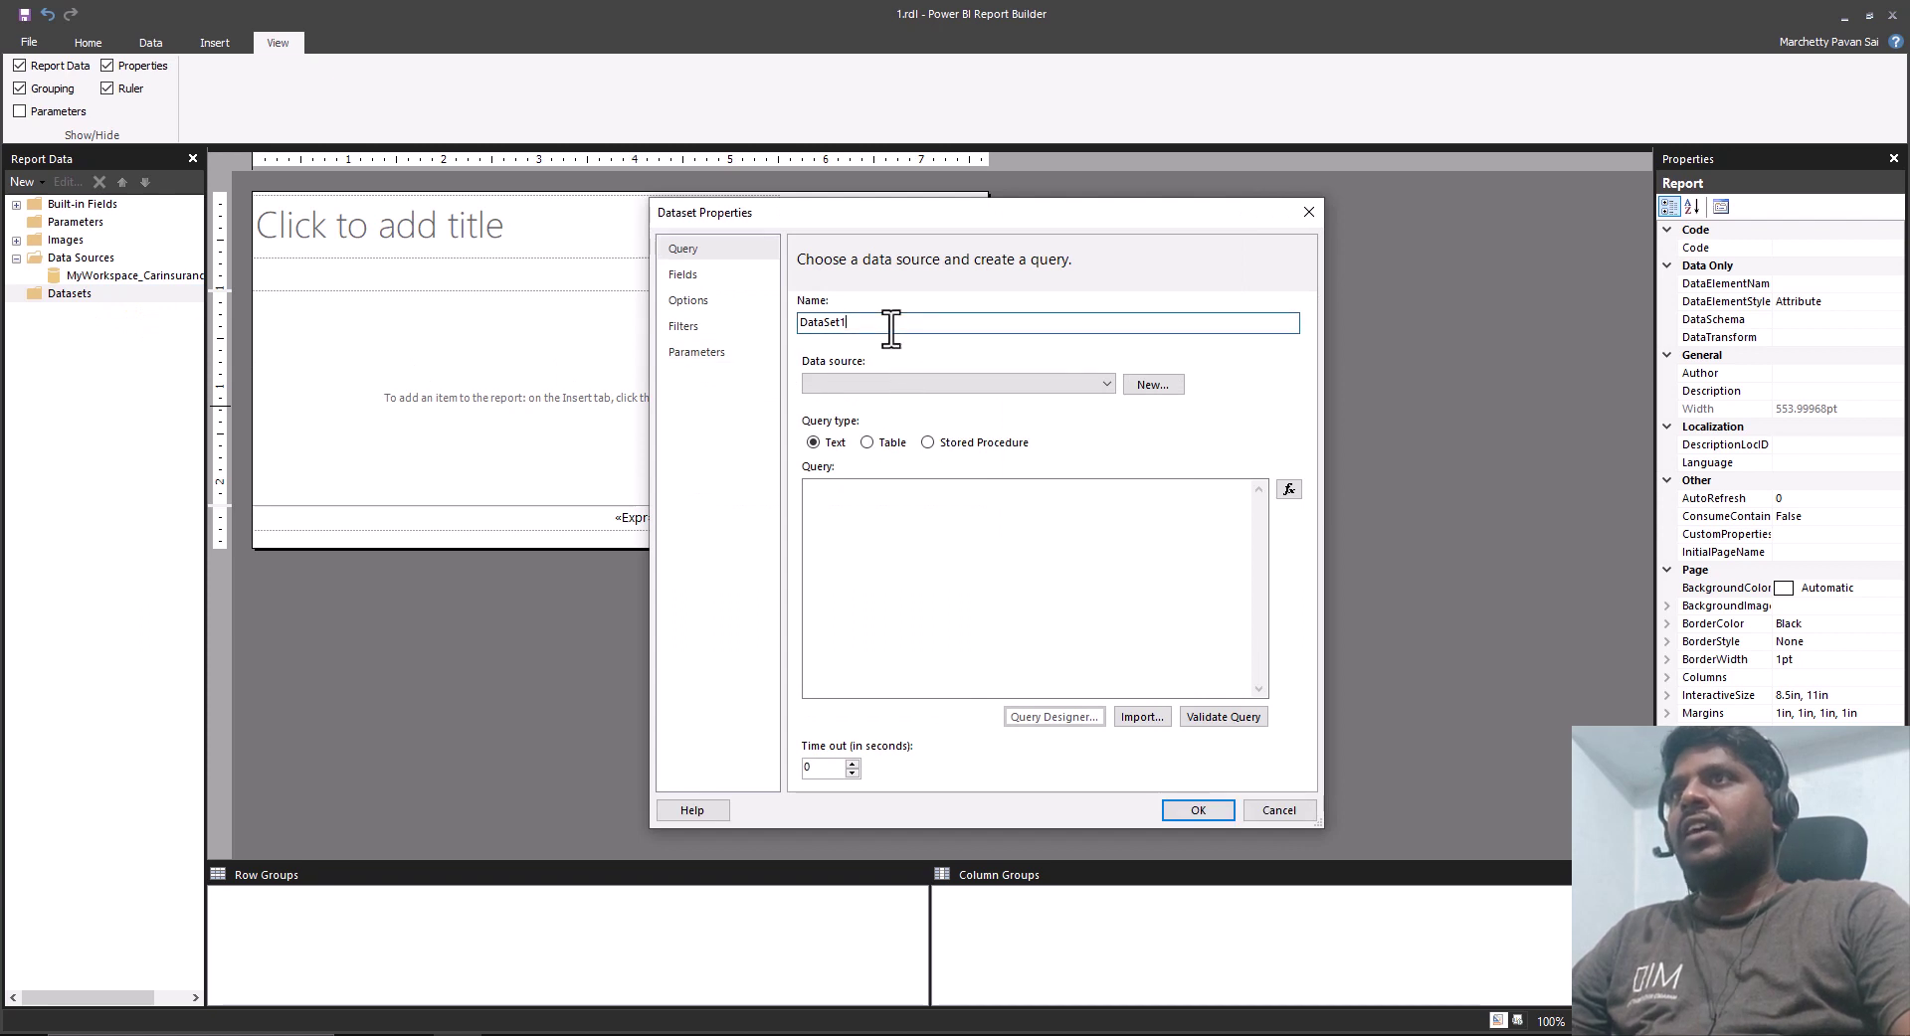
{"action": "left_click", "coordinate": [883, 385]}
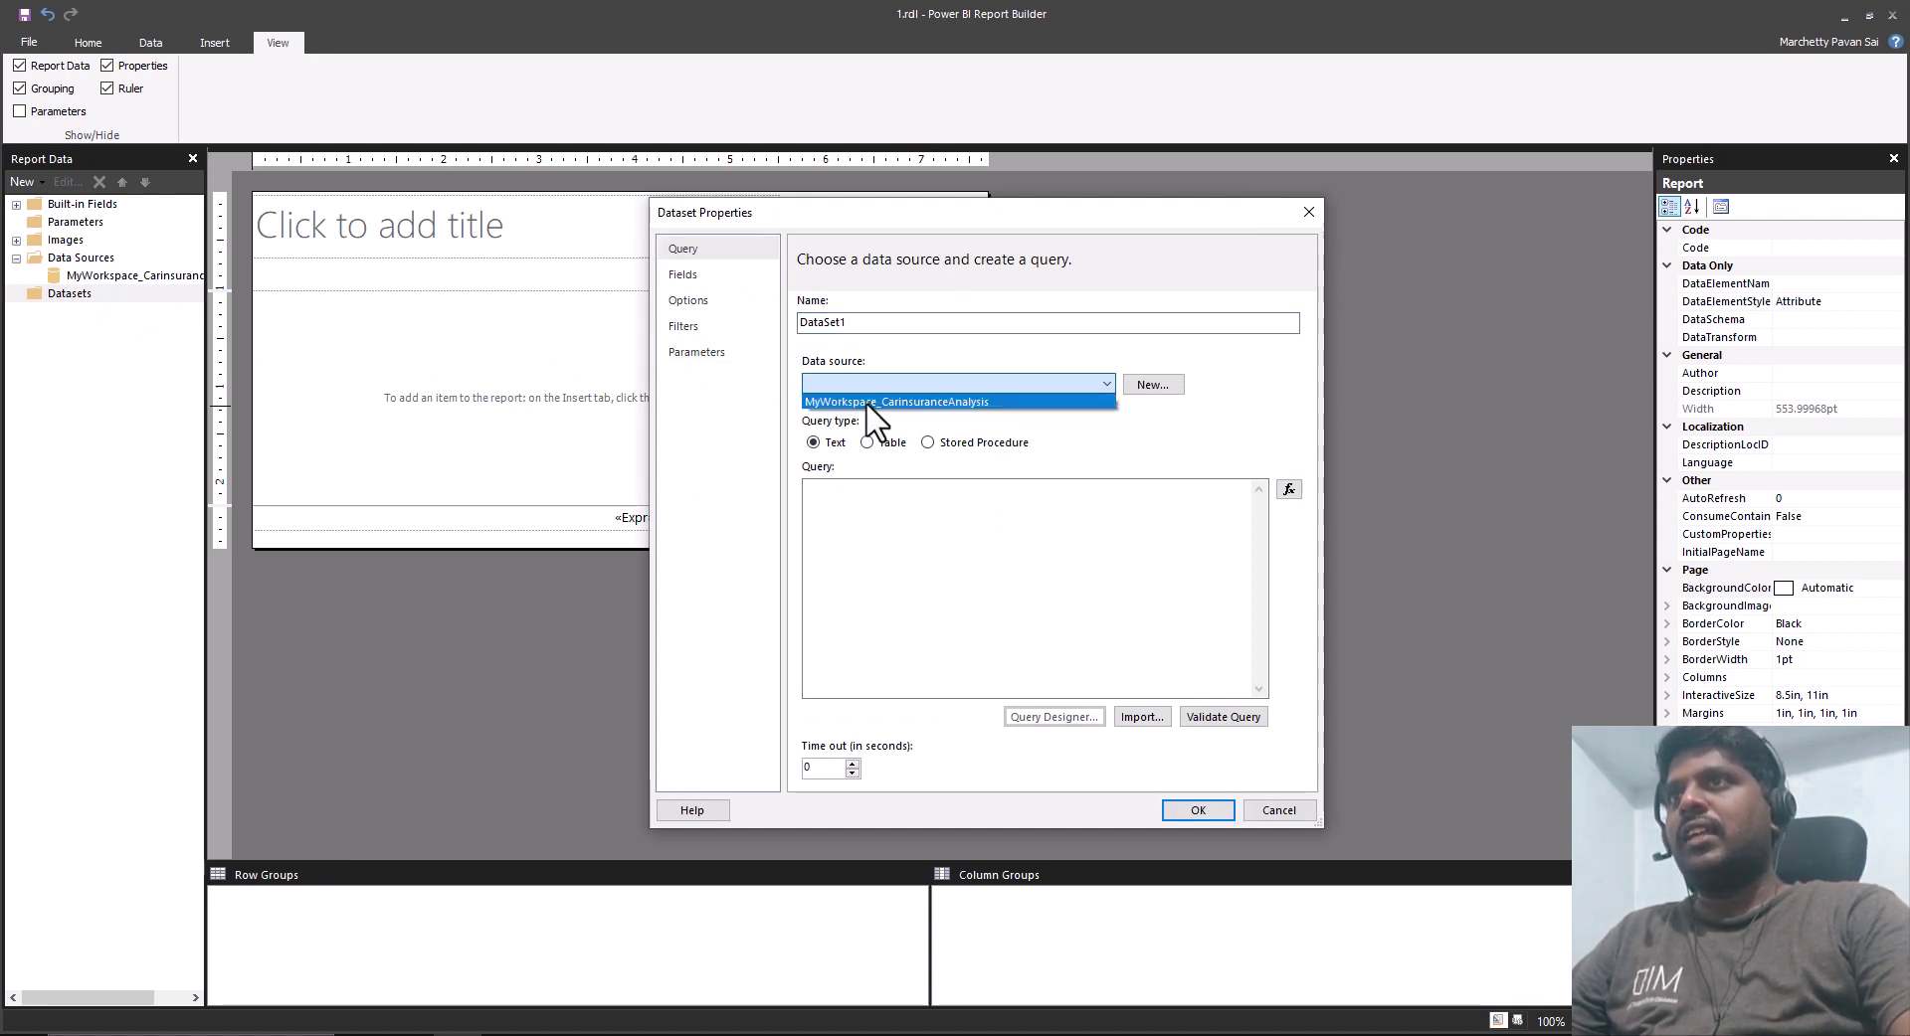
{"action": "left_click", "coordinate": [867, 402]}
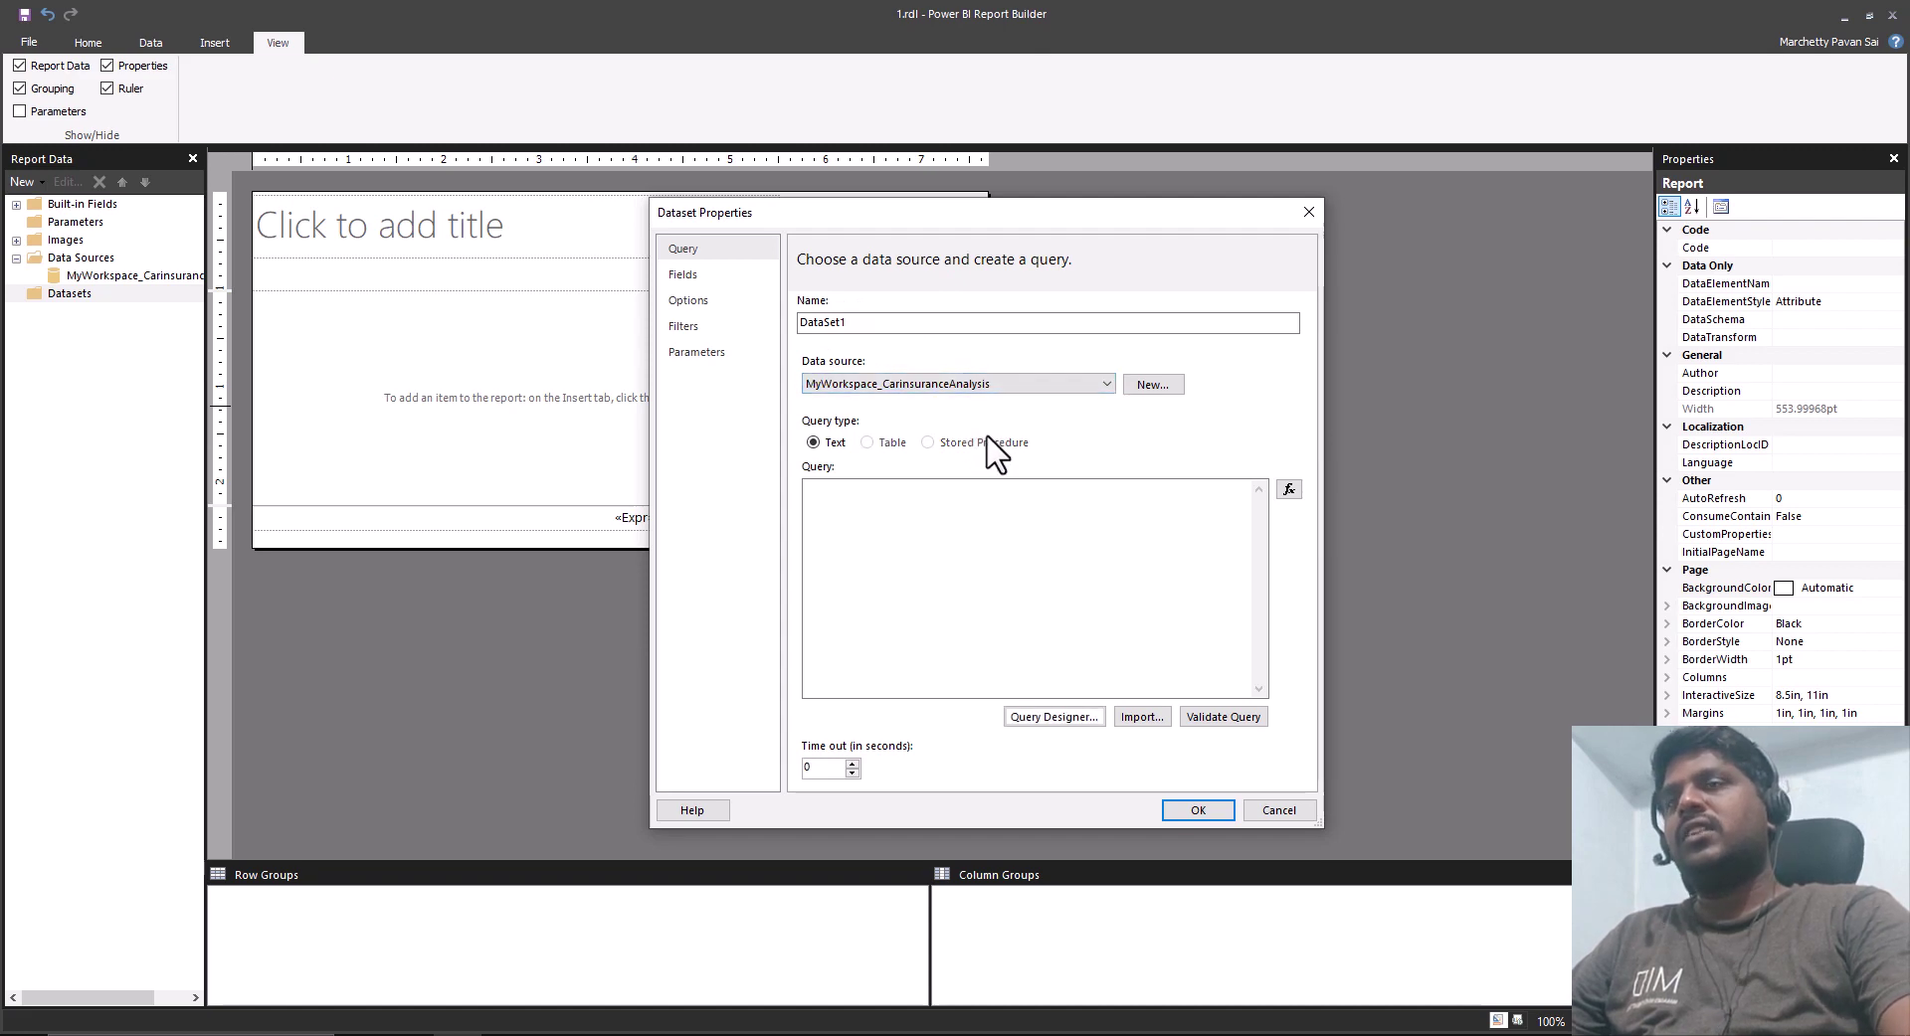
{"action": "left_click", "coordinate": [1044, 717]}
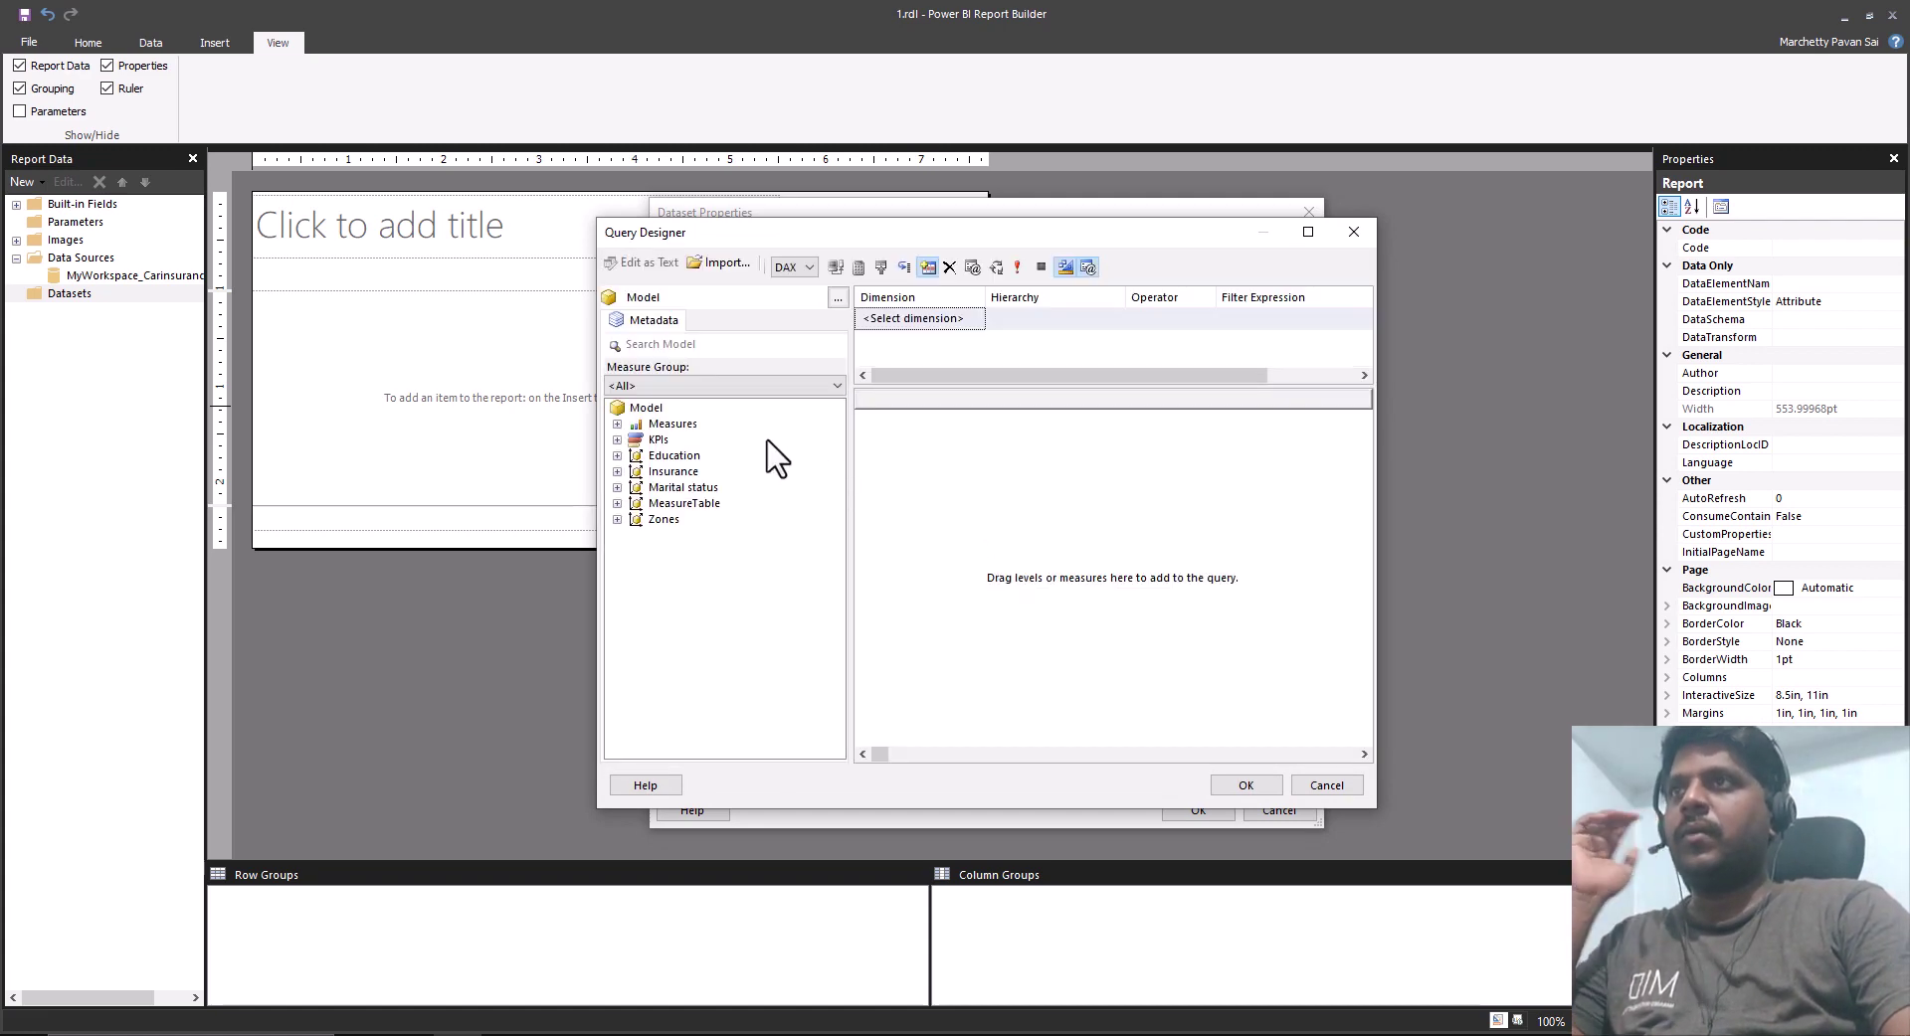
Add the education field and the Total Claim $ measure to the query.
{"action": "double_click", "coordinate": [652, 458]}
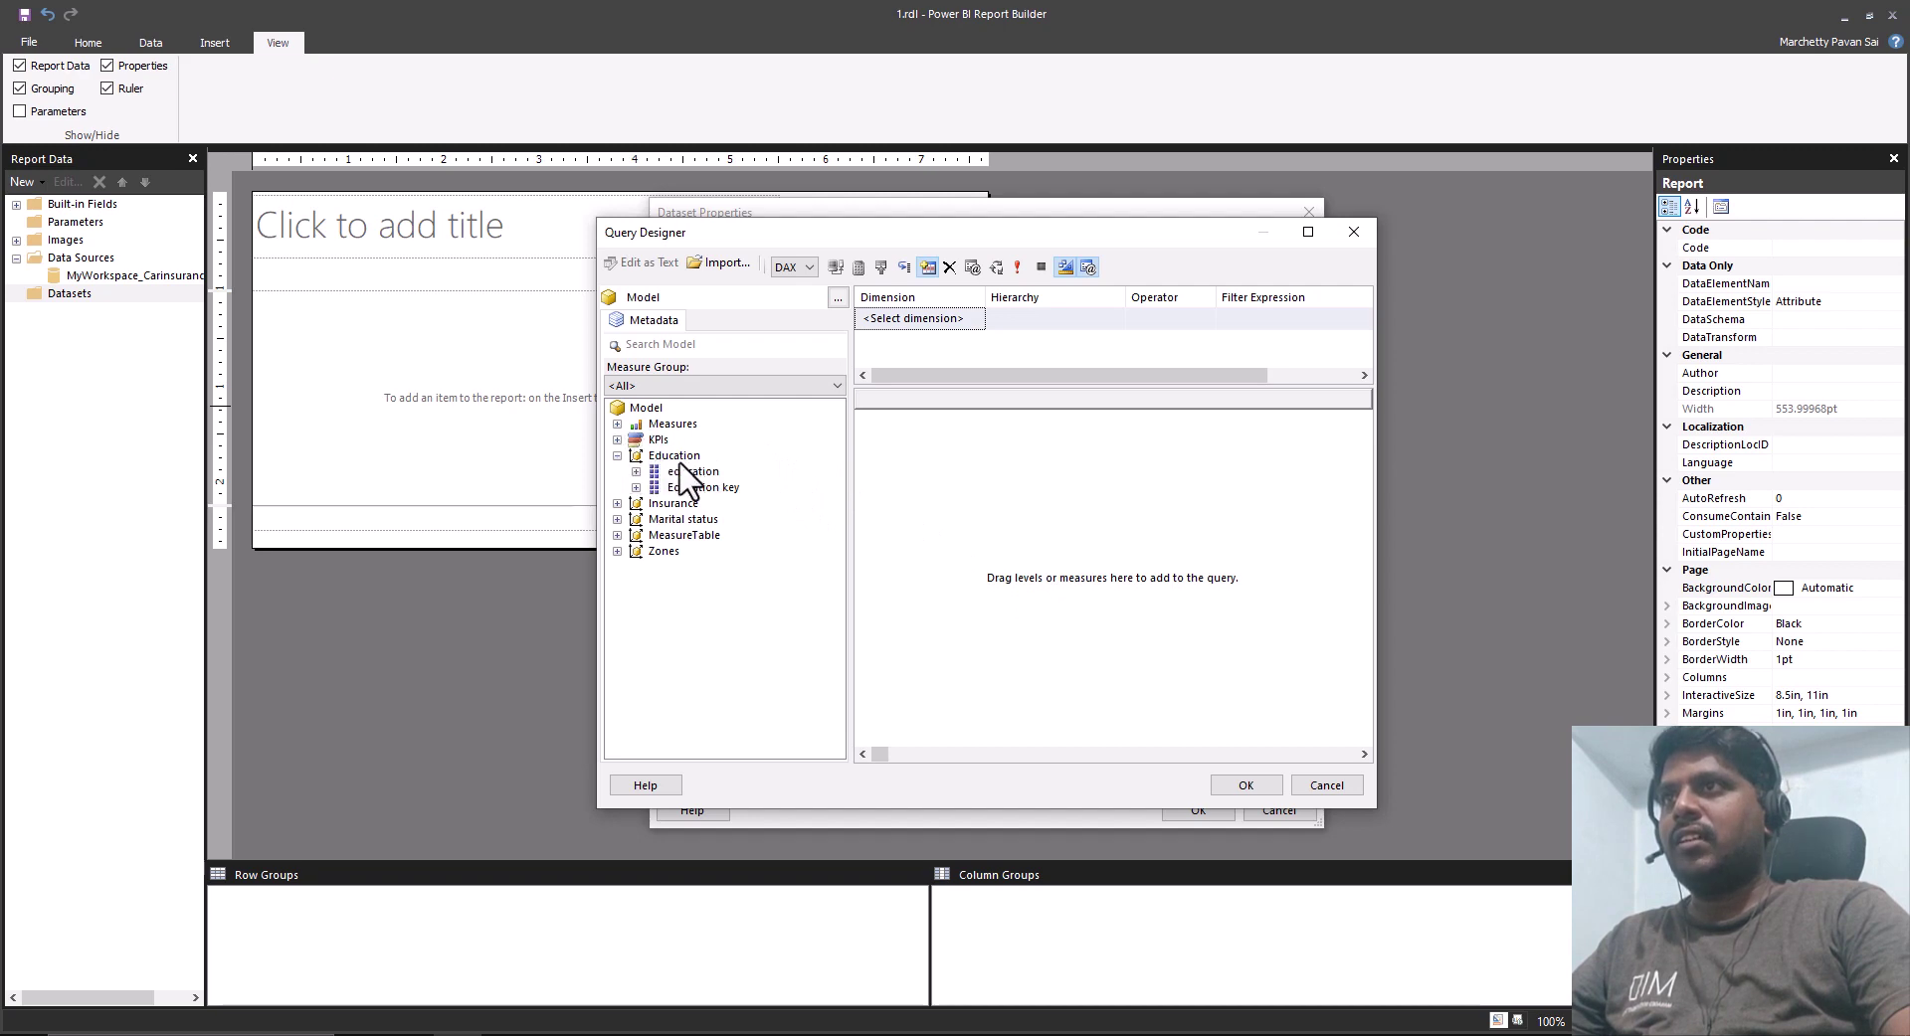
{"action": "left_click_drag", "start_coordinate": [690, 475], "coordinate": [998, 465]}
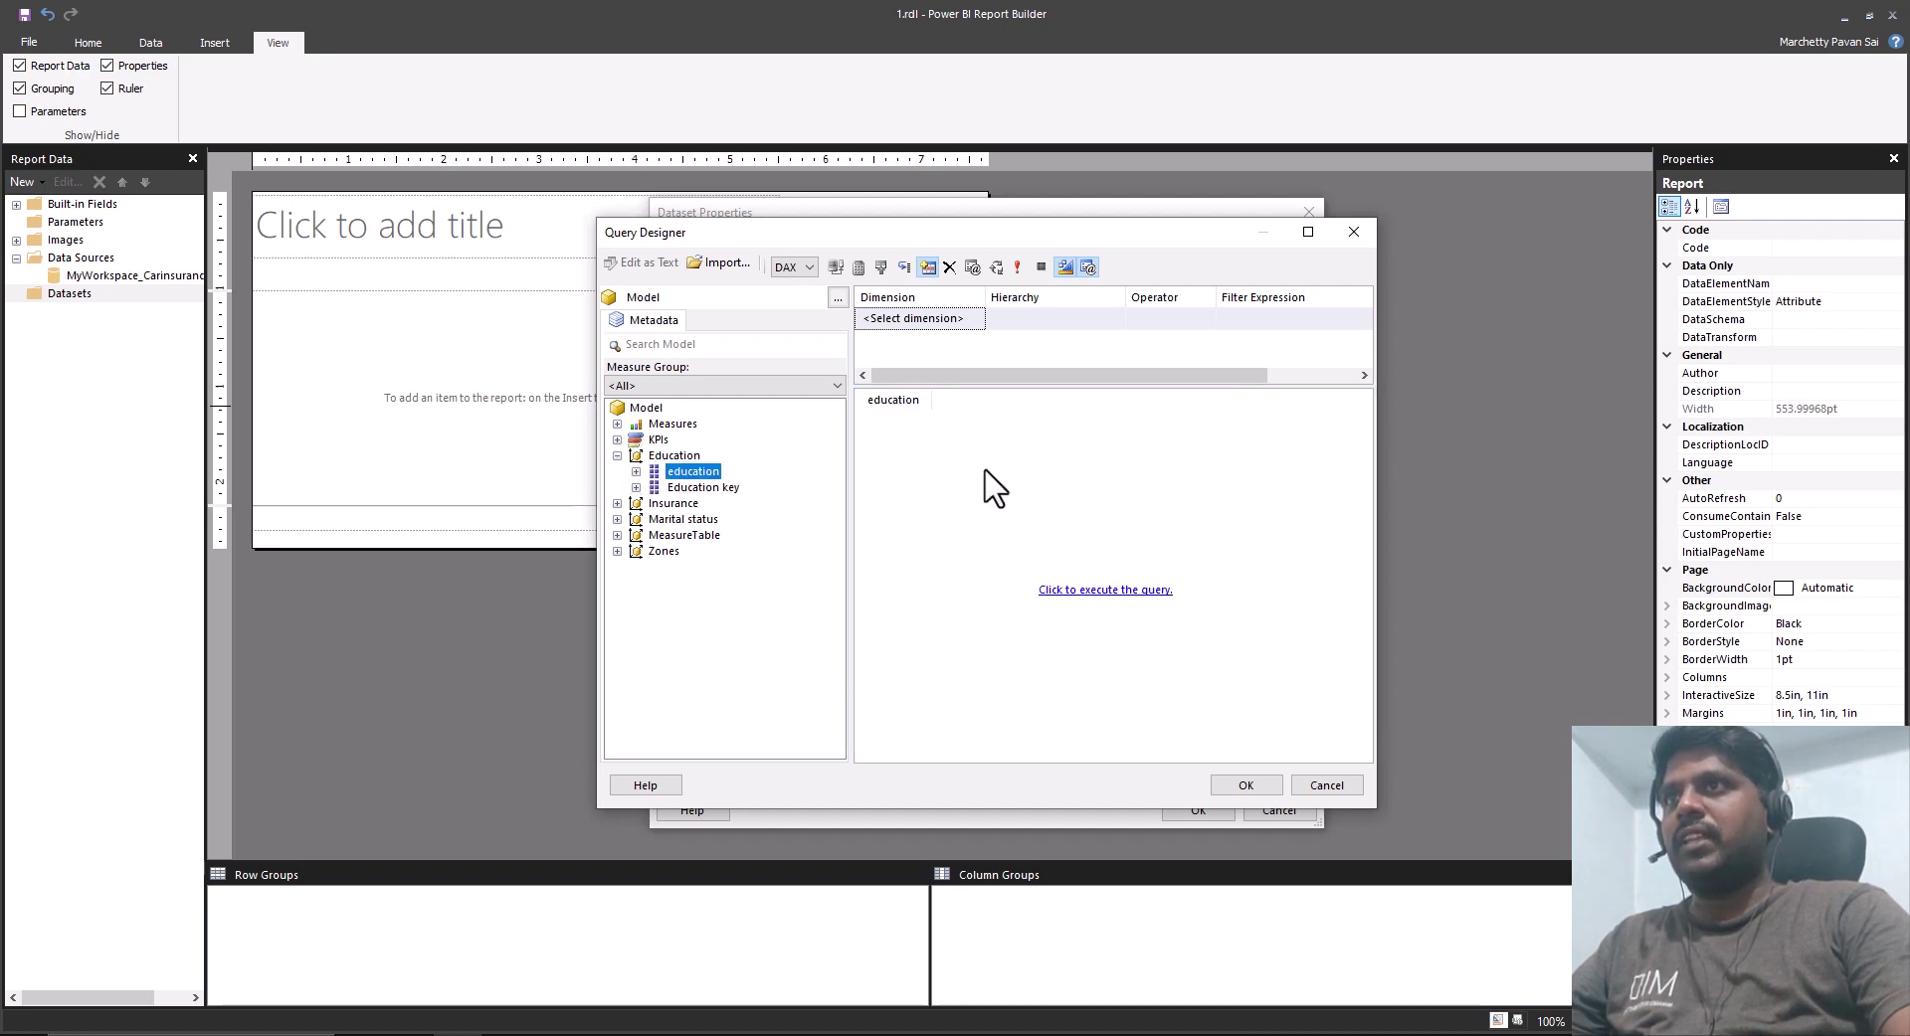
{"action": "left_click", "coordinate": [617, 503]}
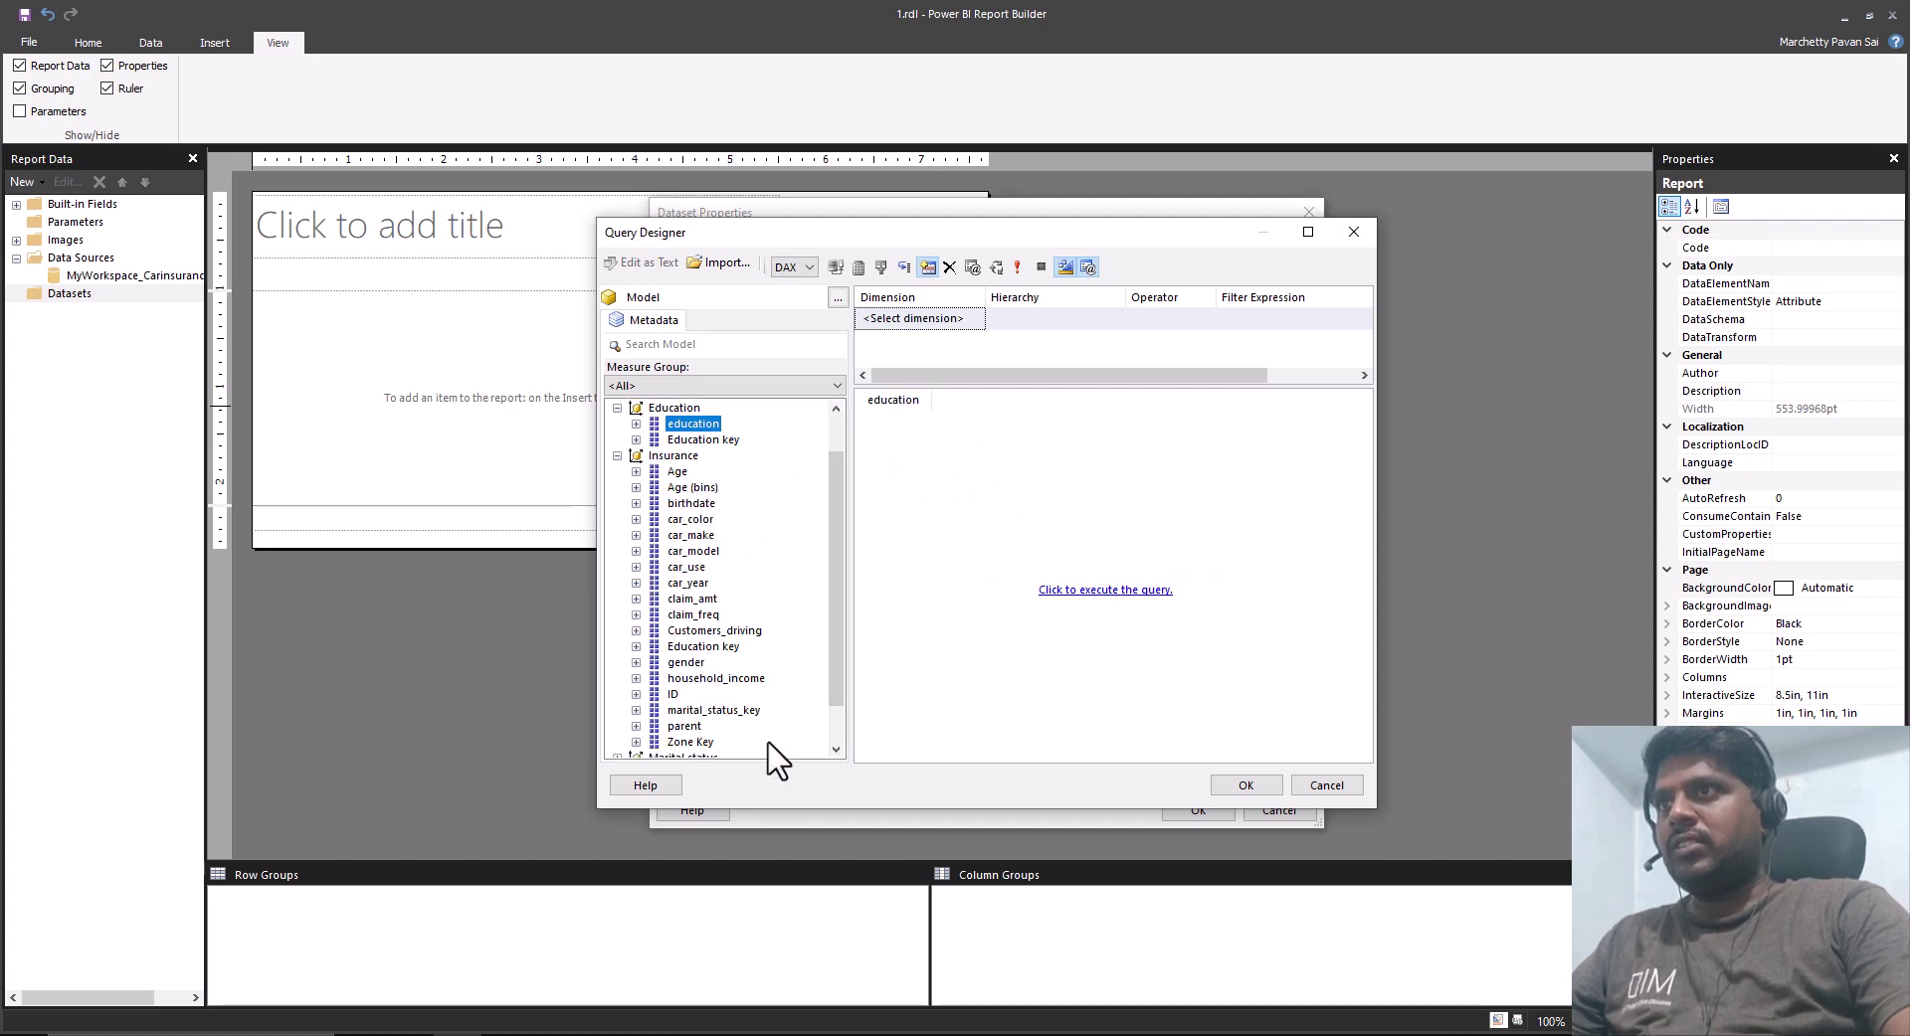
{"action": "scroll", "coordinate": [767, 741], "scroll_direction": "down", "scroll_amount": 1}
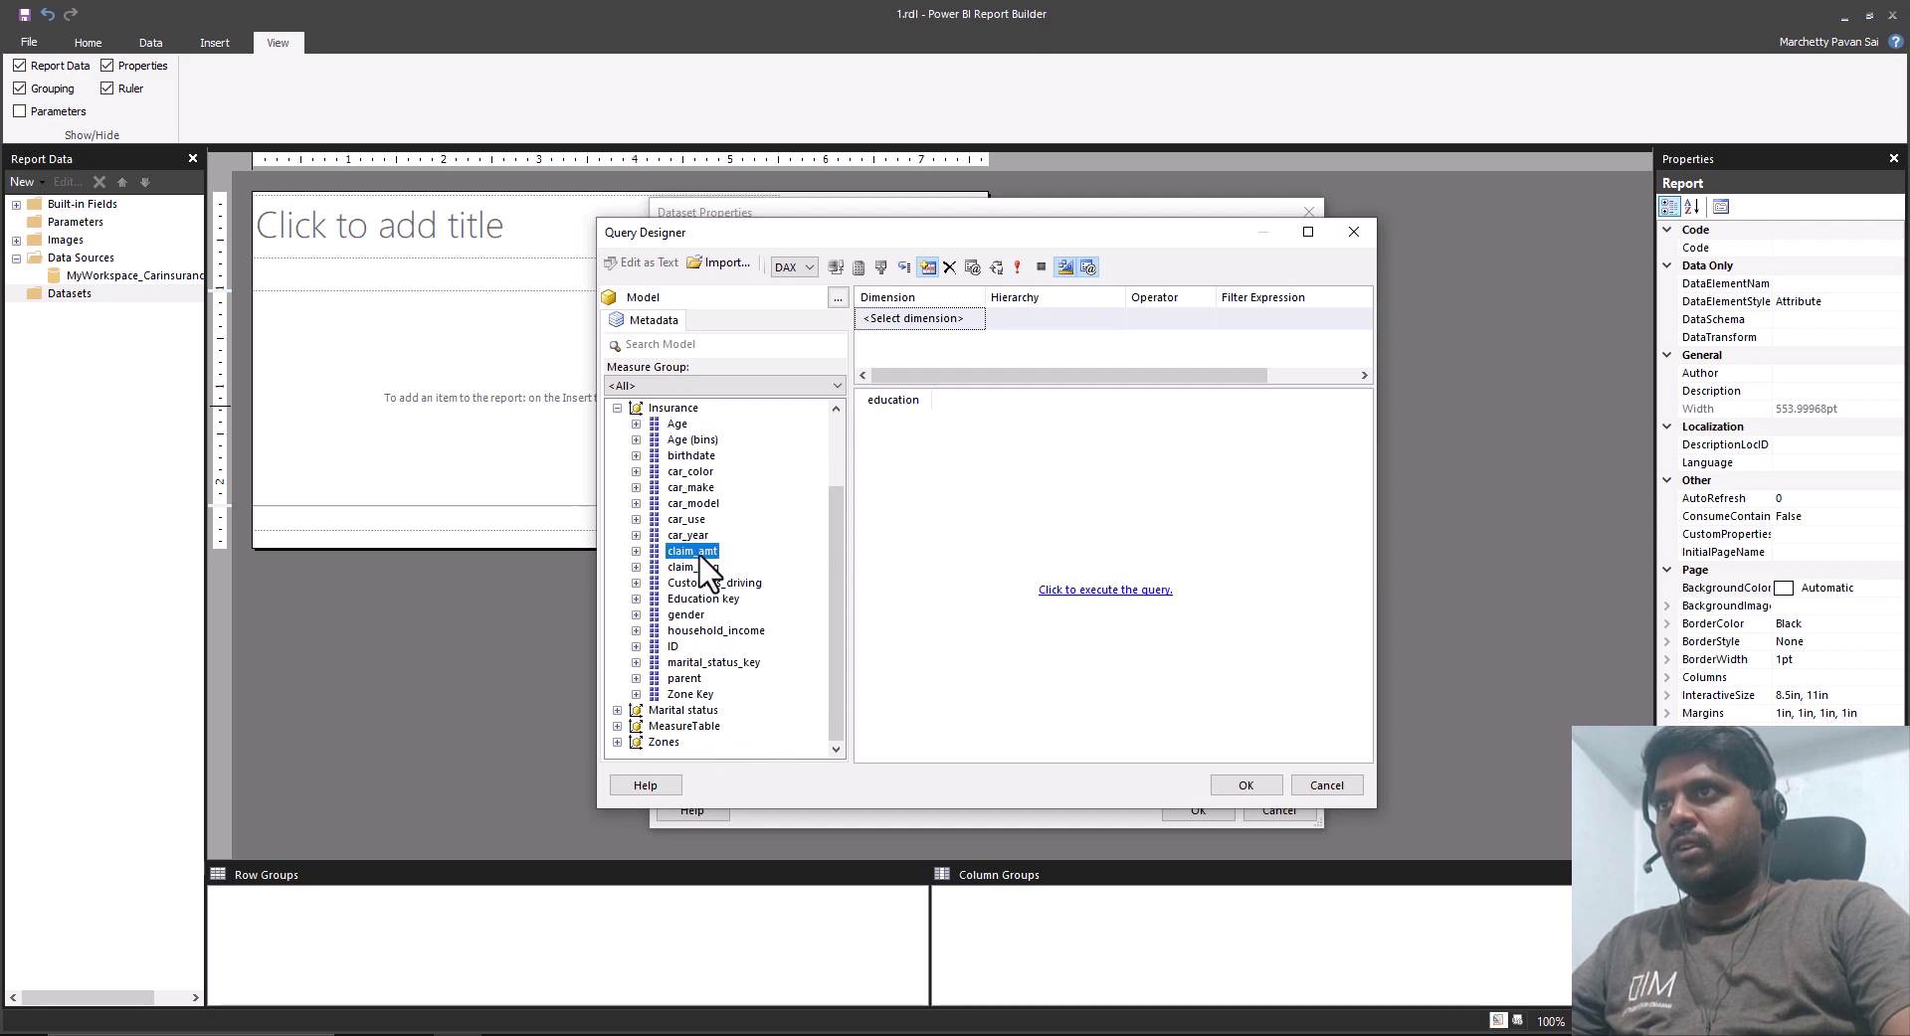
{"action": "scroll", "coordinate": [696, 570], "scroll_direction": "up", "scroll_amount": 2}
{"action": "left_click", "coordinate": [618, 503]}
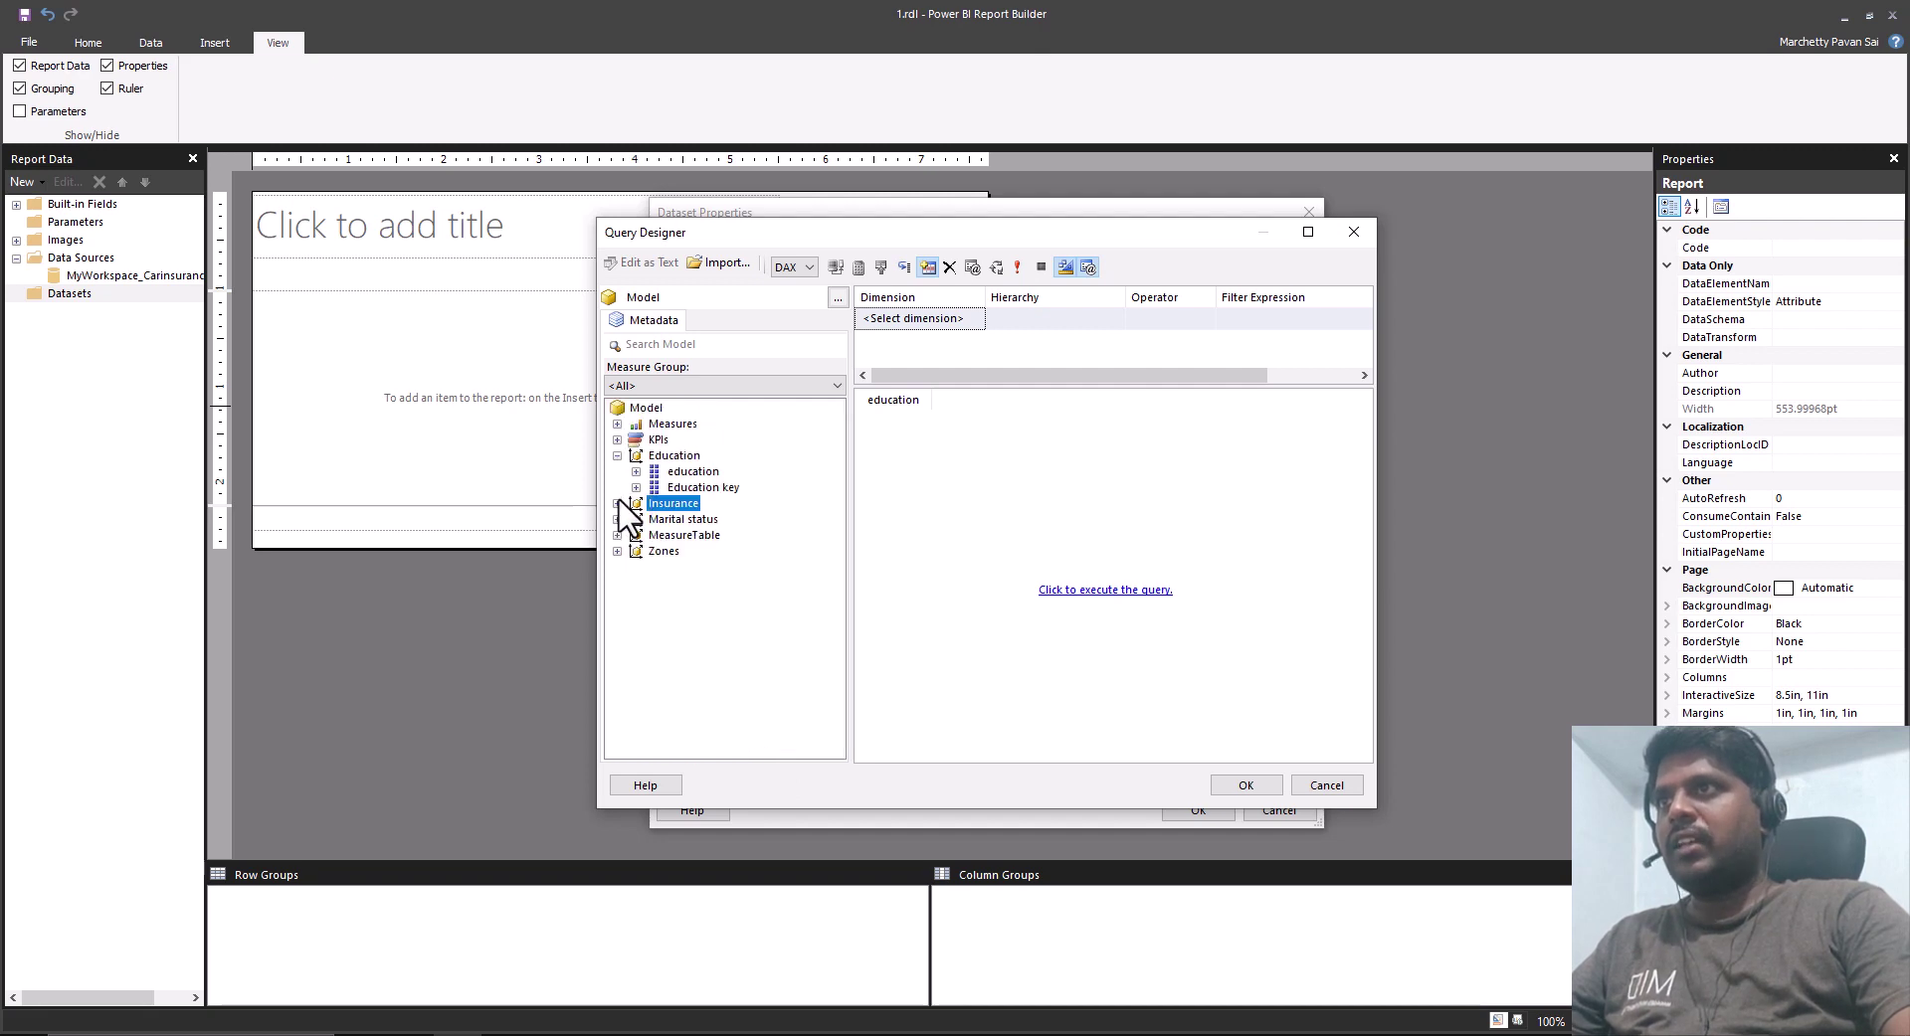
{"action": "left_click", "coordinate": [617, 424]}
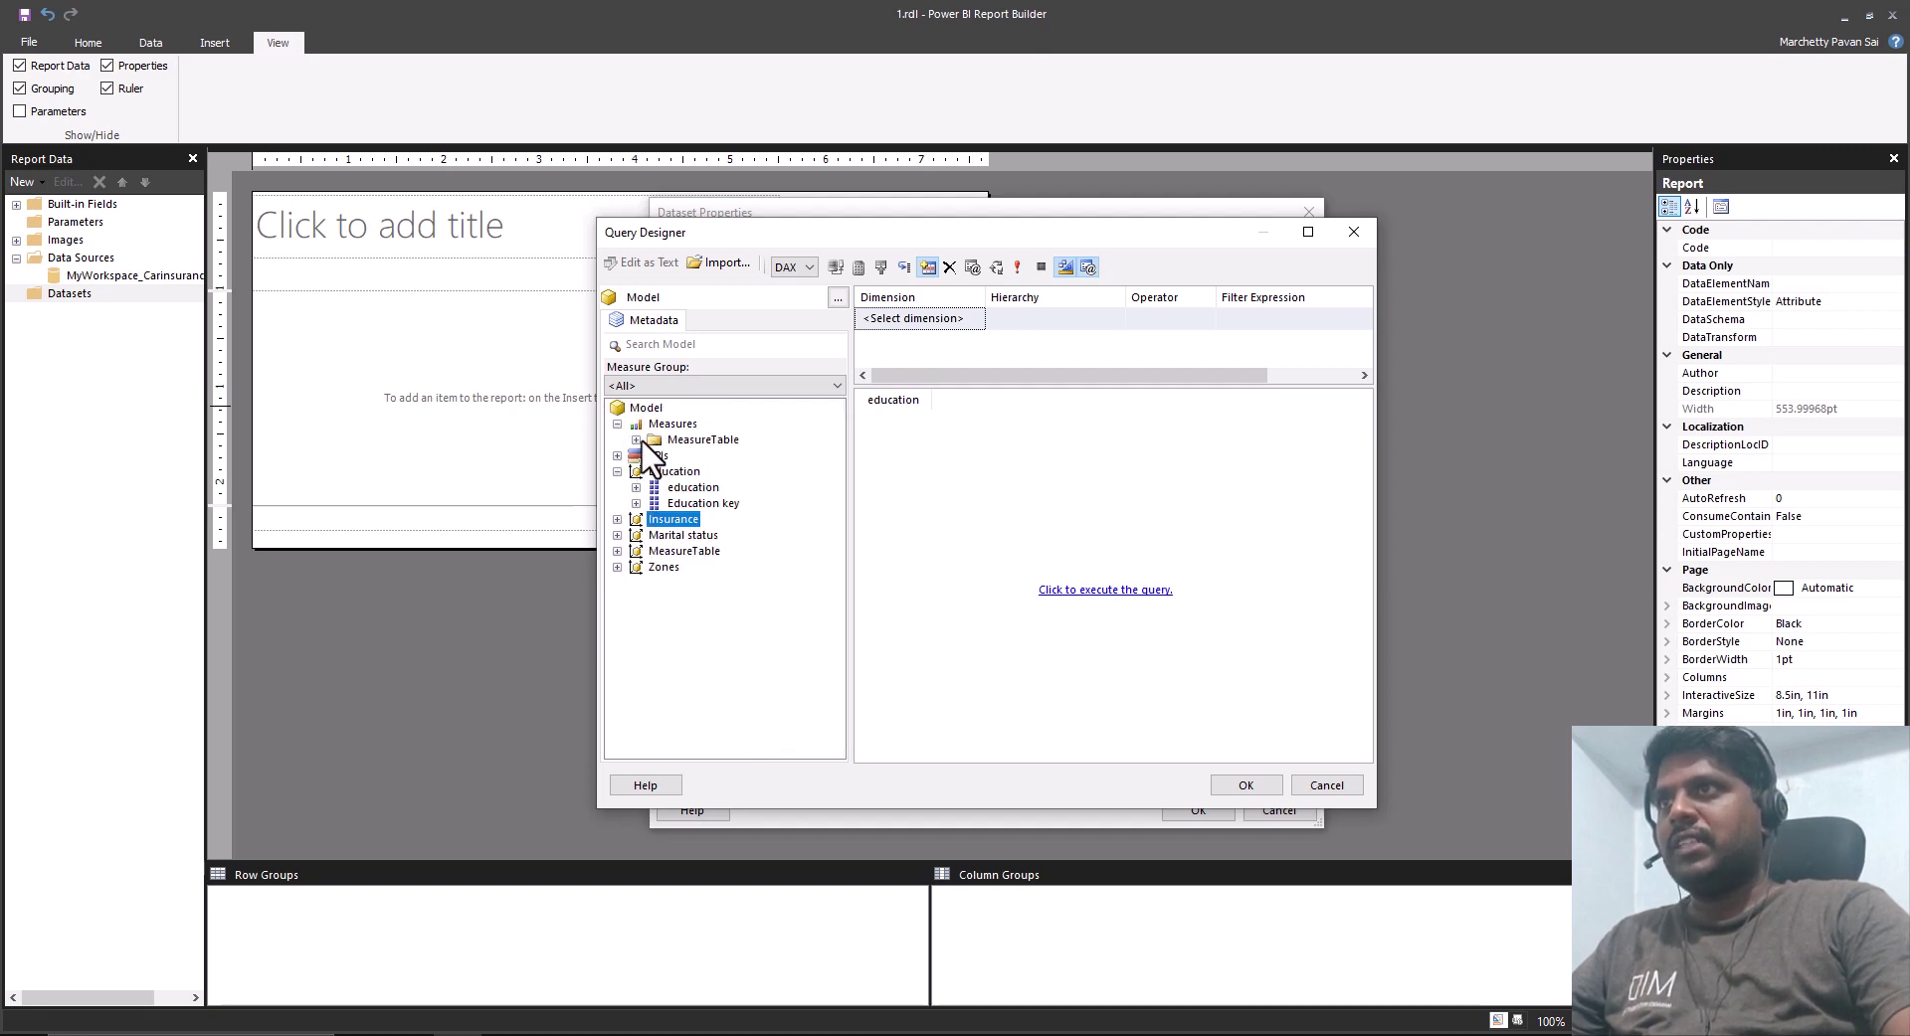
{"action": "left_click", "coordinate": [635, 439]}
{"action": "left_click_drag", "start_coordinate": [727, 585], "coordinate": [1011, 465]}
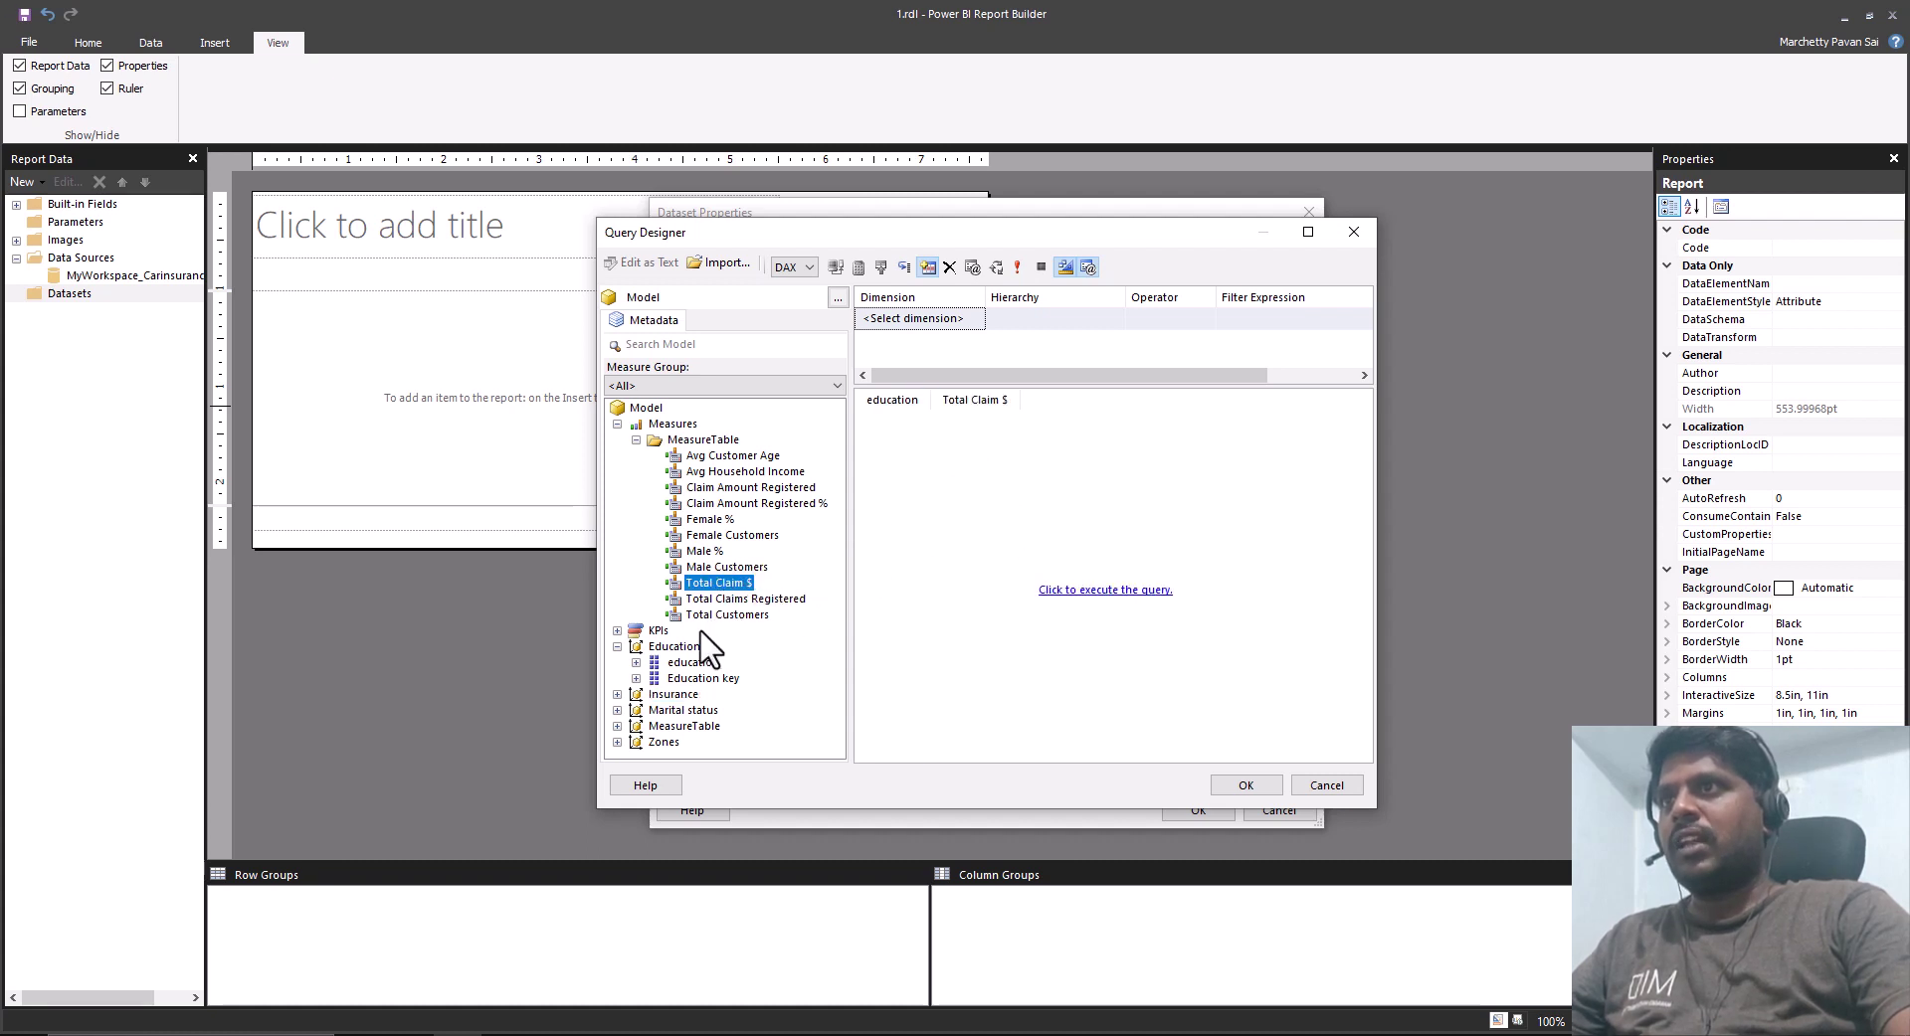
{"action": "left_click", "coordinate": [617, 423]}
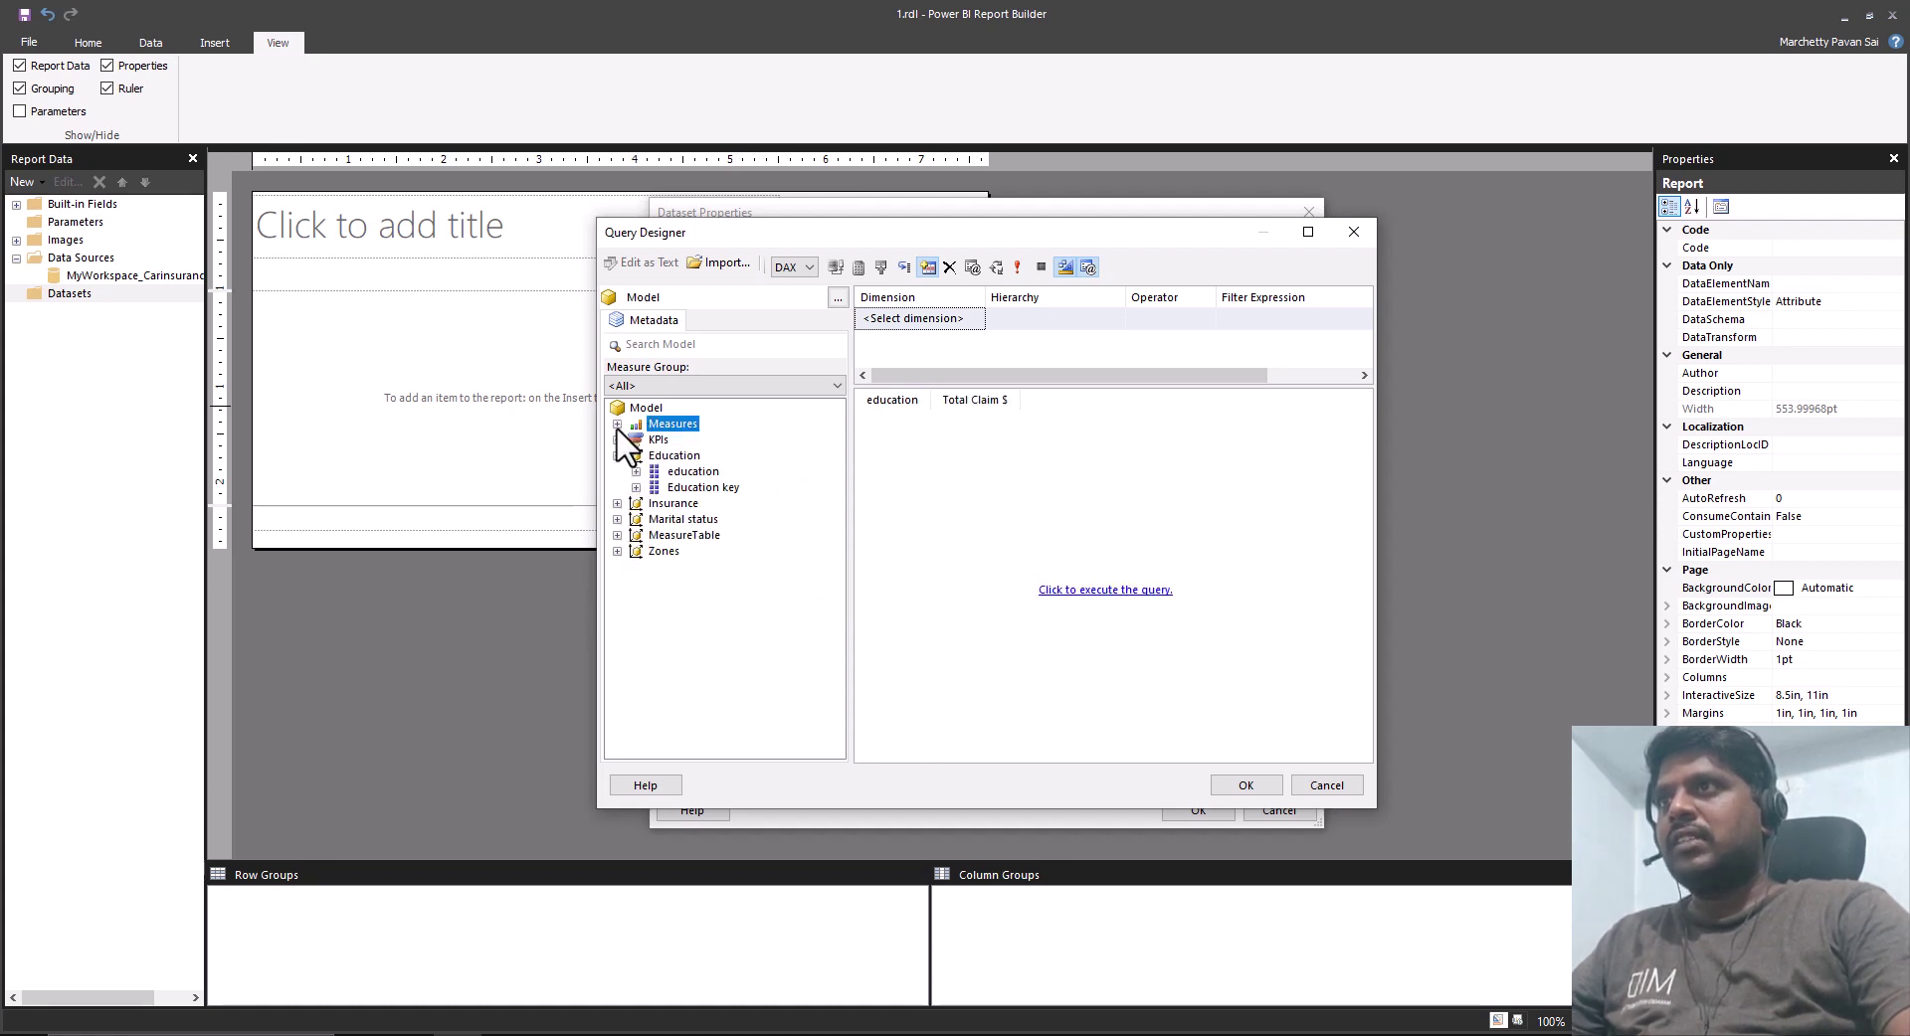
Add marital_status, coverage_zone and gender to the query, then collapse the tables.
{"action": "left_click", "coordinate": [617, 519]}
{"action": "left_click_drag", "start_coordinate": [698, 536], "coordinate": [1069, 447]}
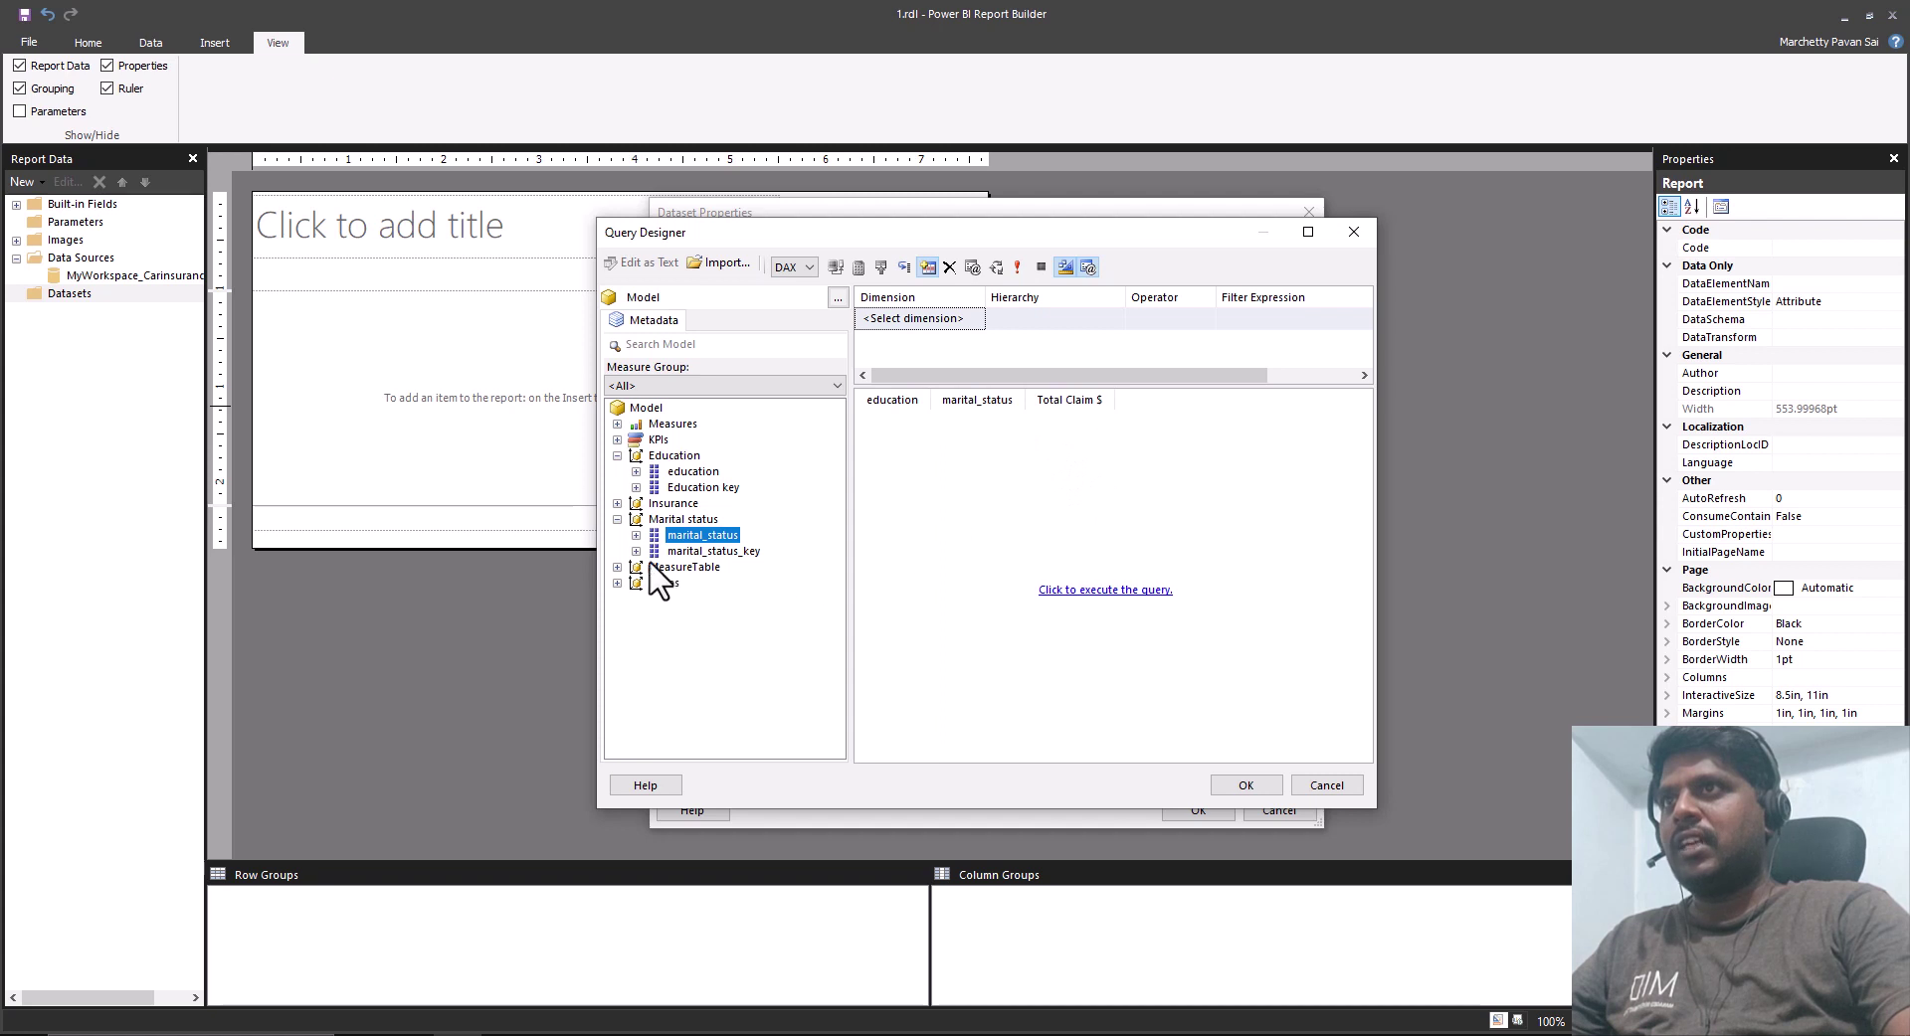
{"action": "left_click", "coordinate": [617, 582]}
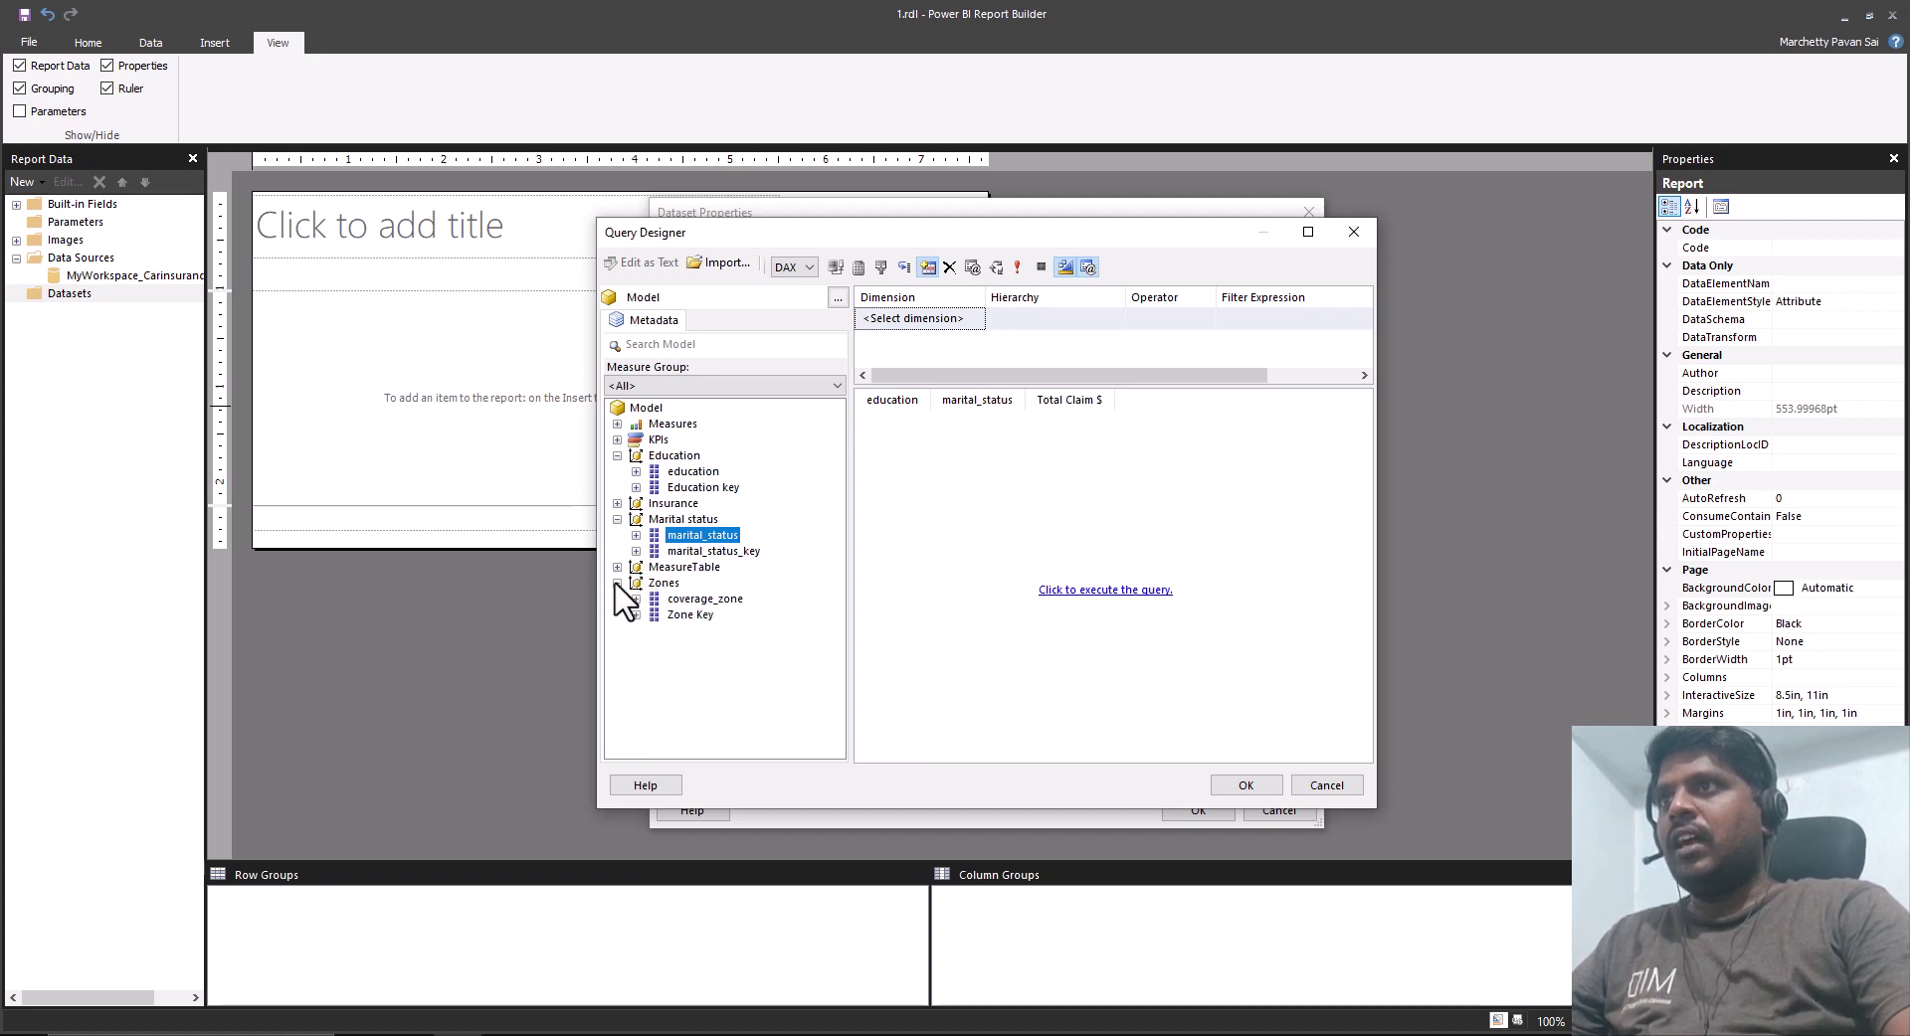
{"action": "left_click", "coordinate": [690, 600]}
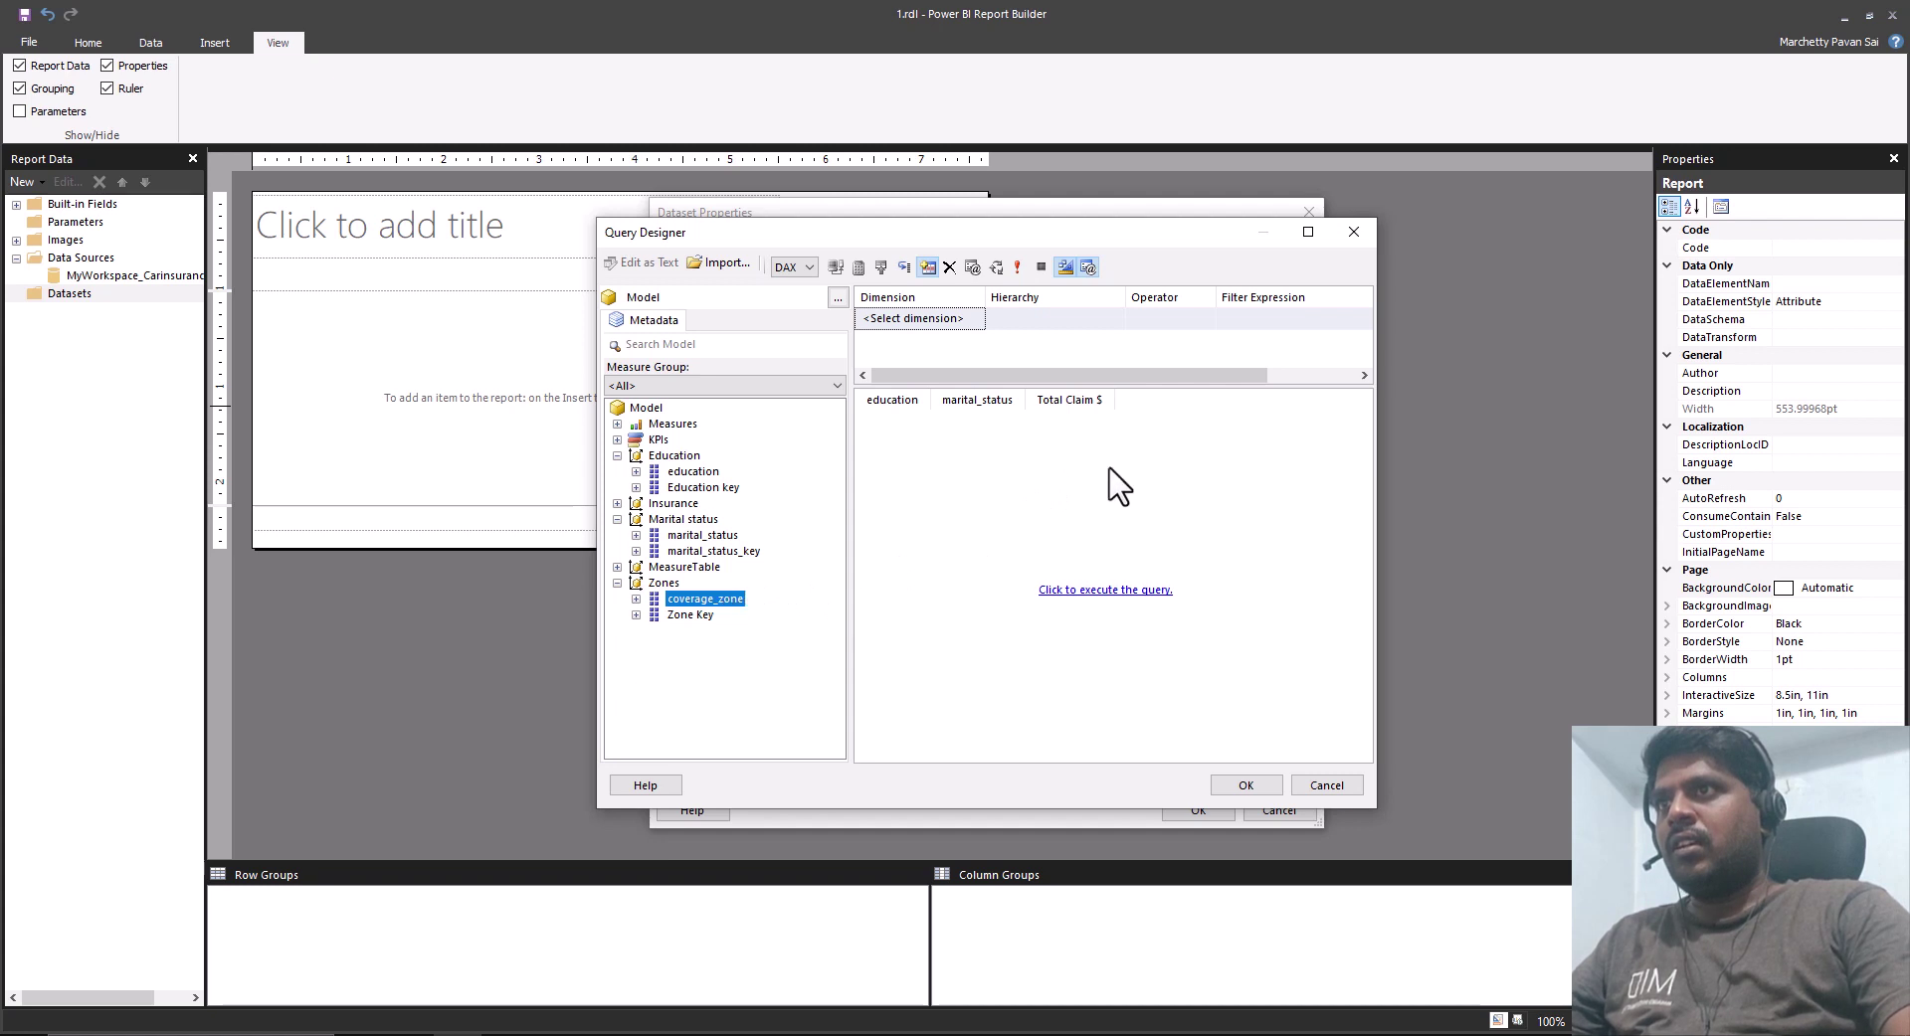
{"action": "left_click_drag", "start_coordinate": [712, 603], "coordinate": [1105, 429]}
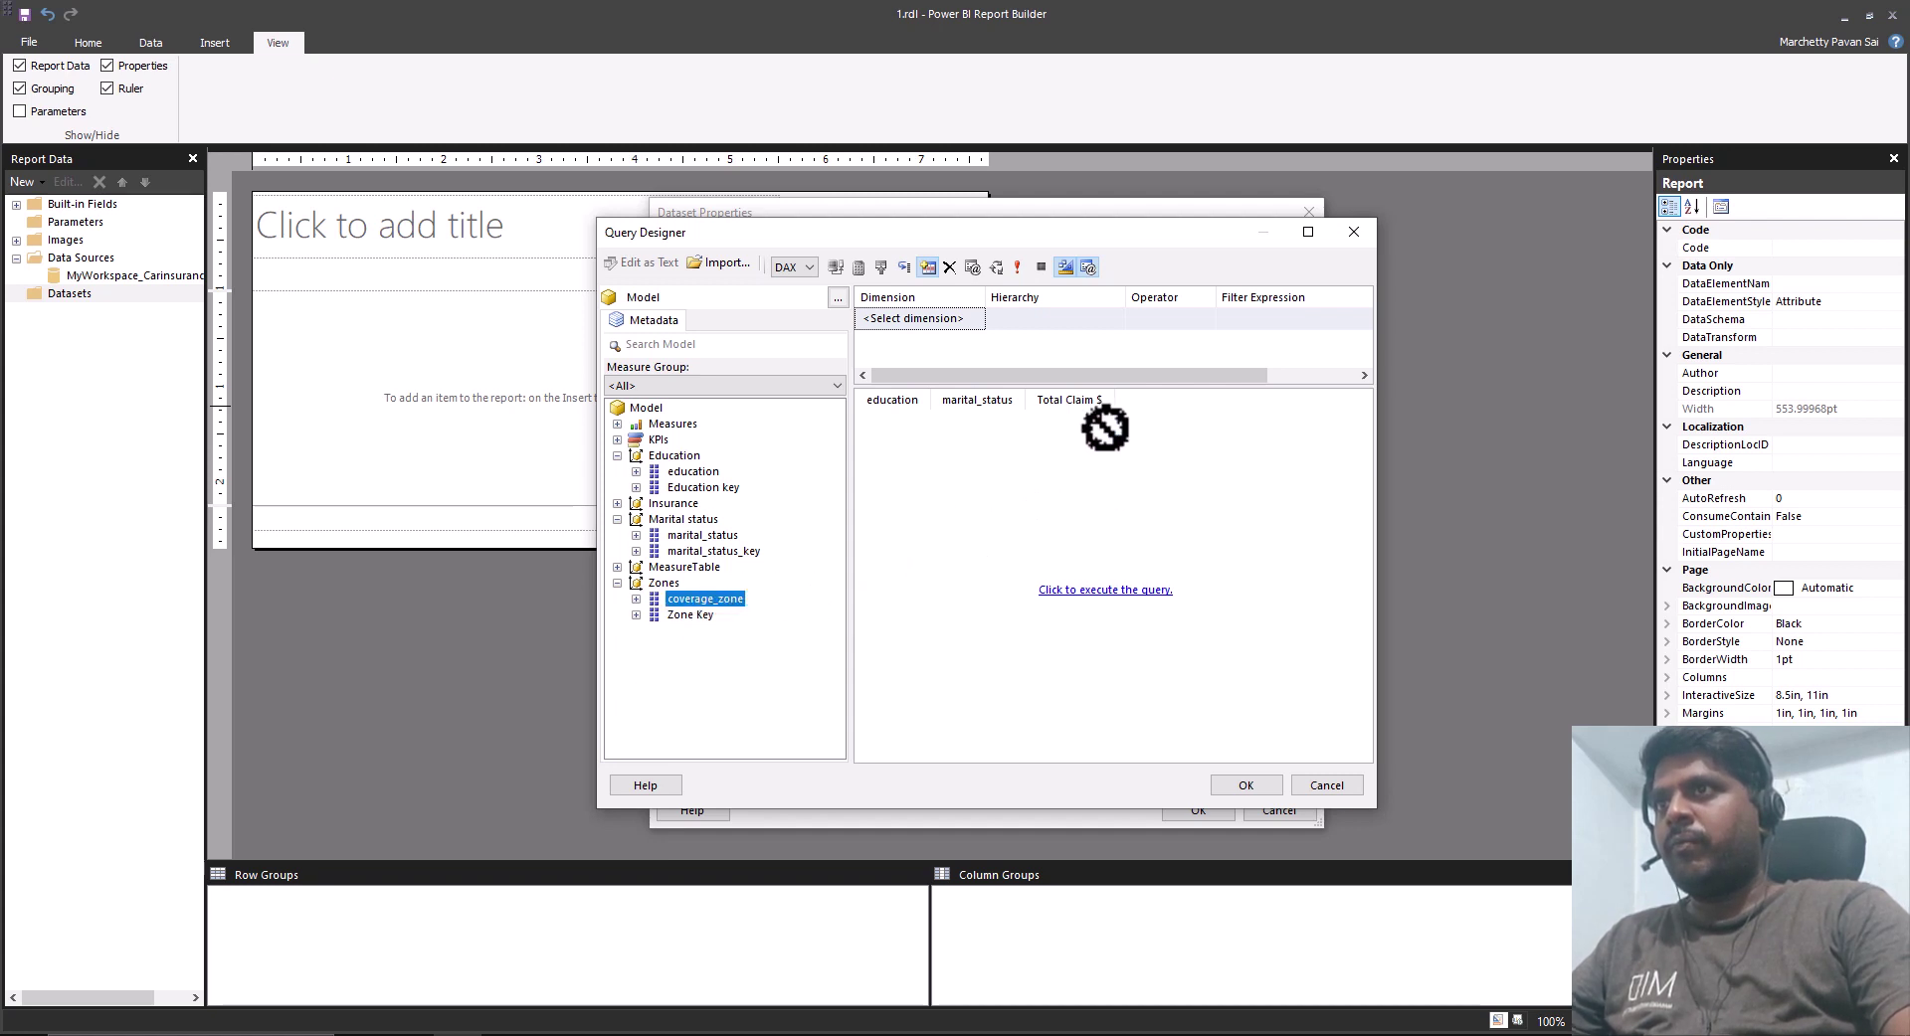
{"action": "left_click", "coordinate": [617, 504]}
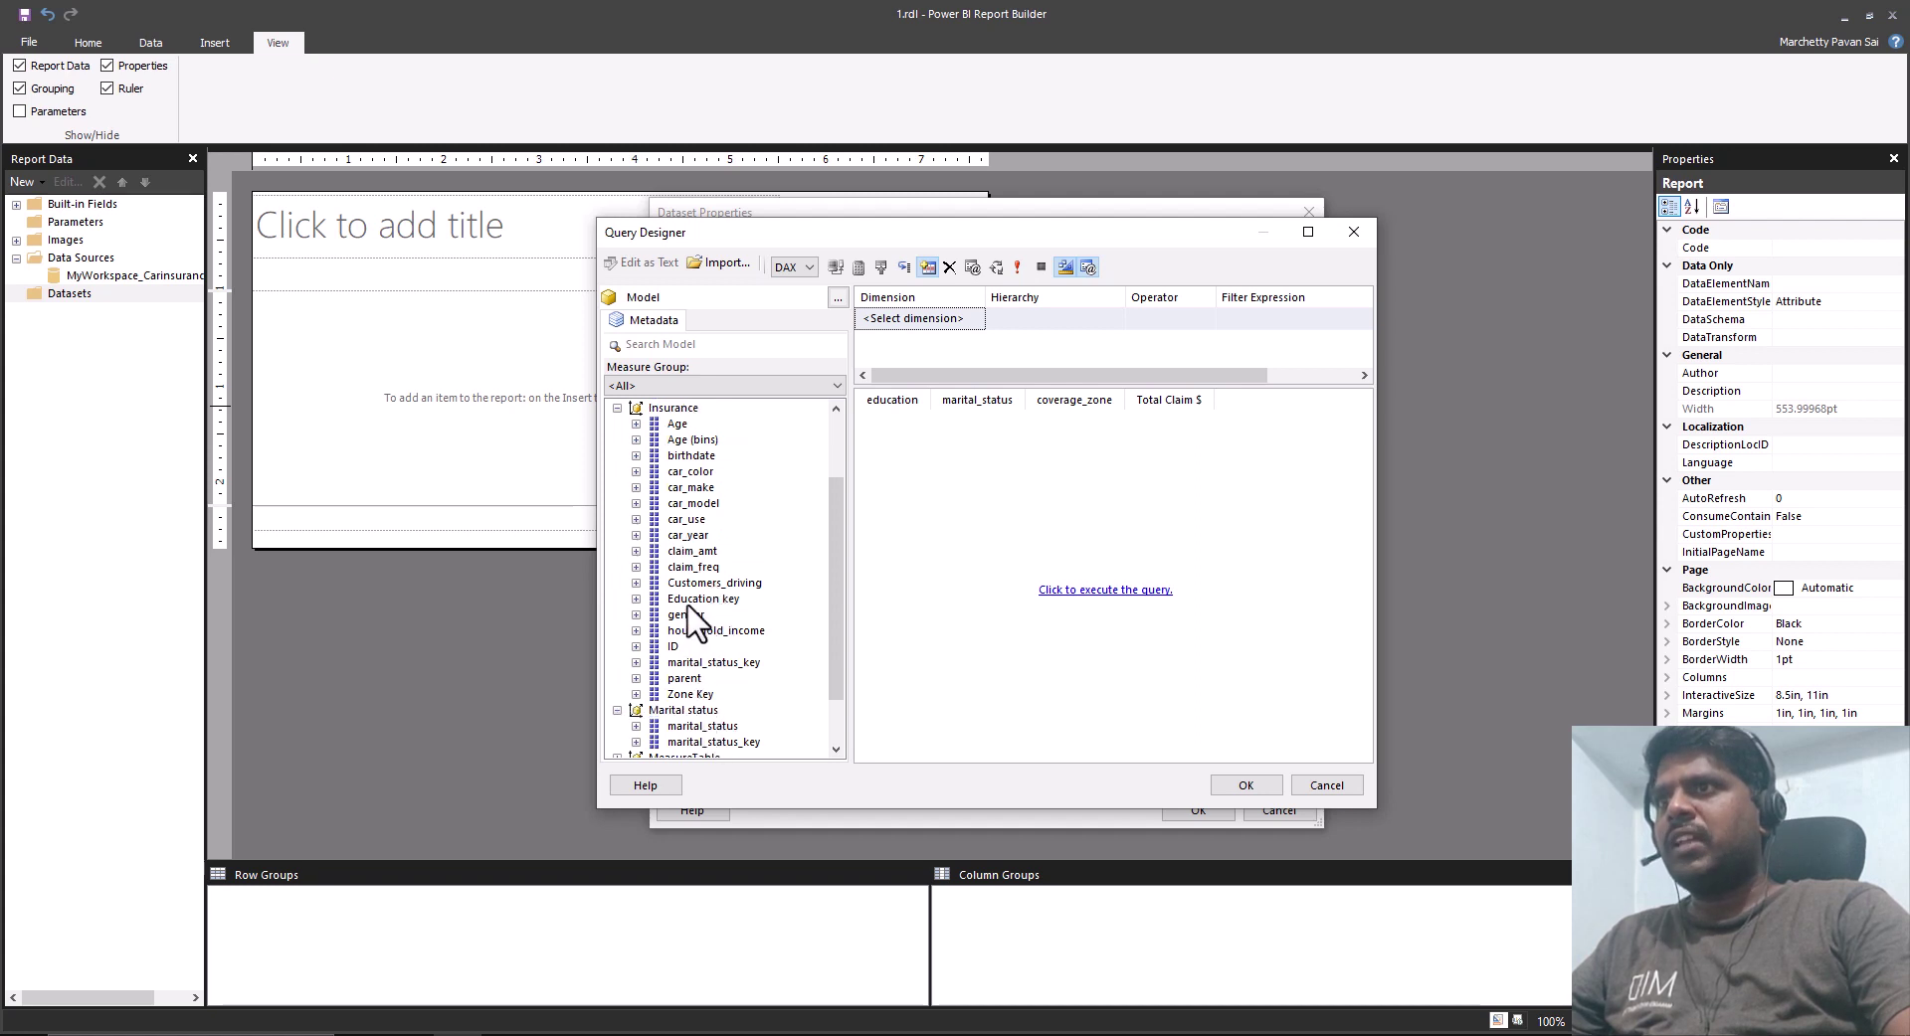
{"action": "left_click_drag", "start_coordinate": [696, 614], "coordinate": [1110, 484]}
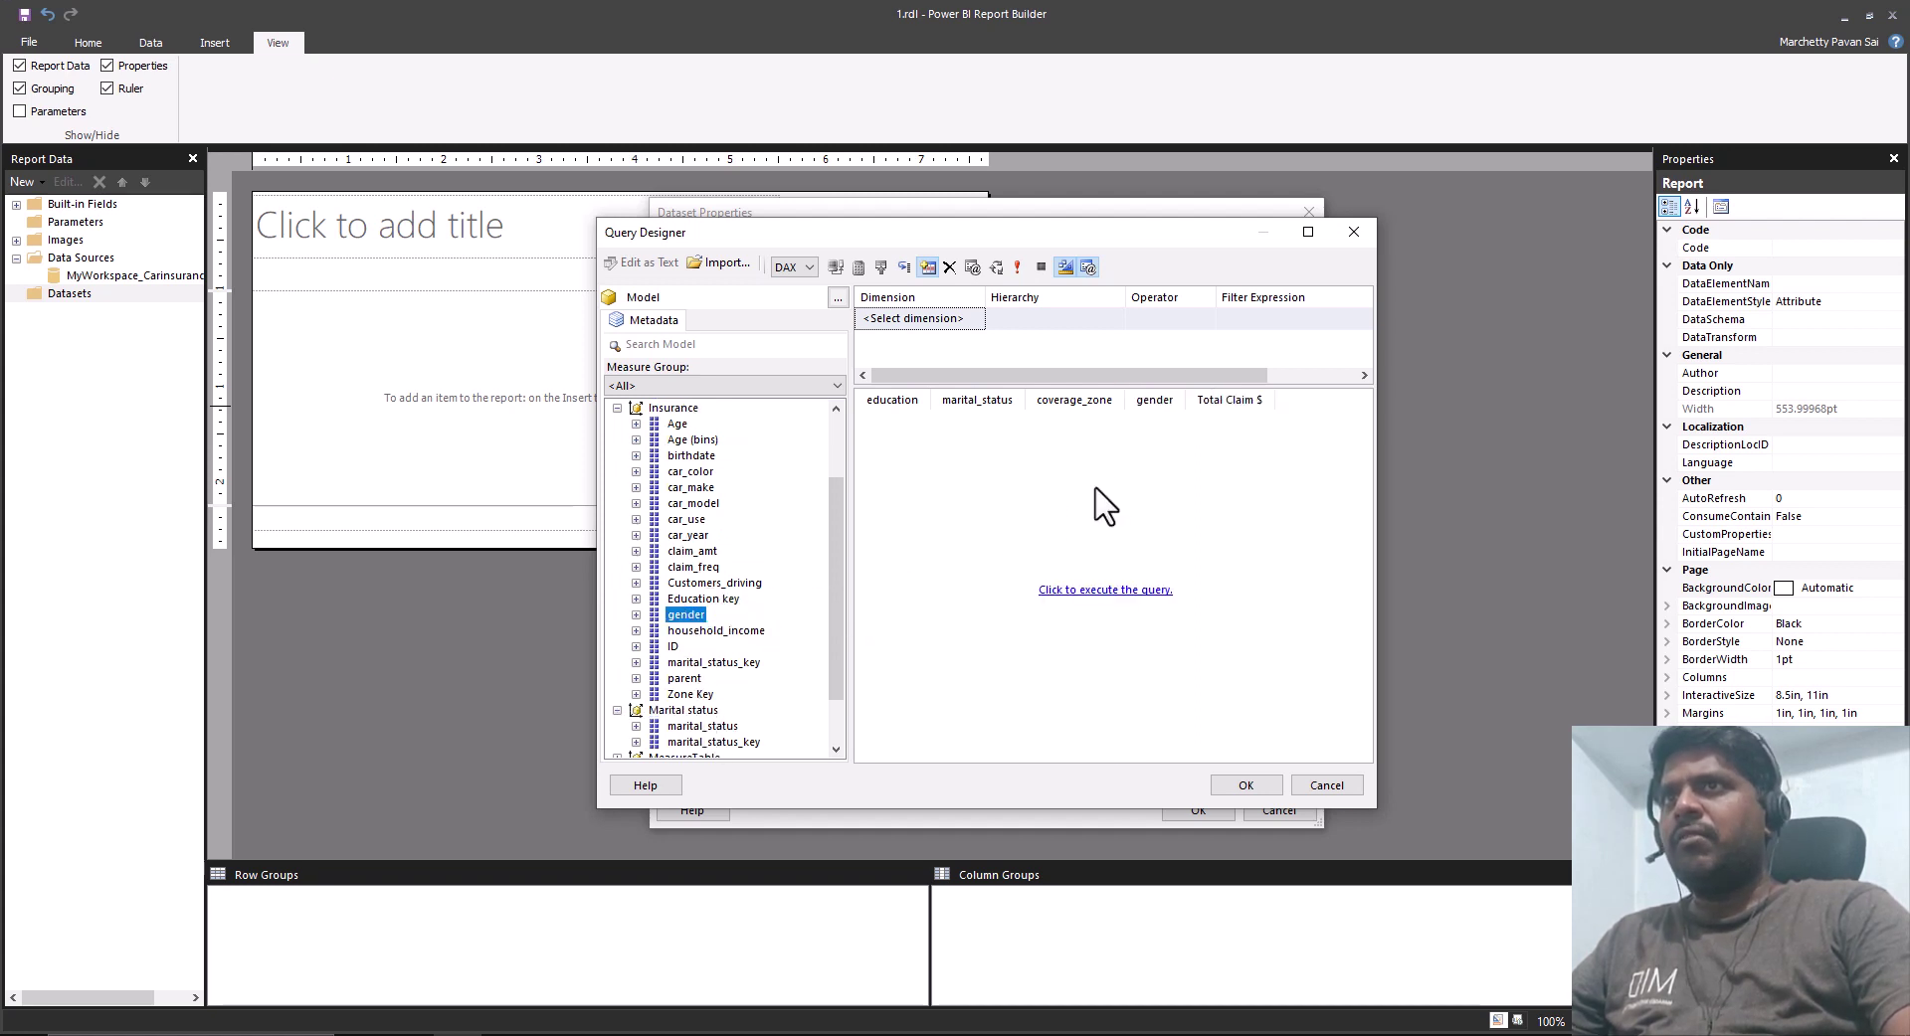
{"action": "left_click", "coordinate": [616, 408]}
{"action": "left_click", "coordinate": [617, 456]}
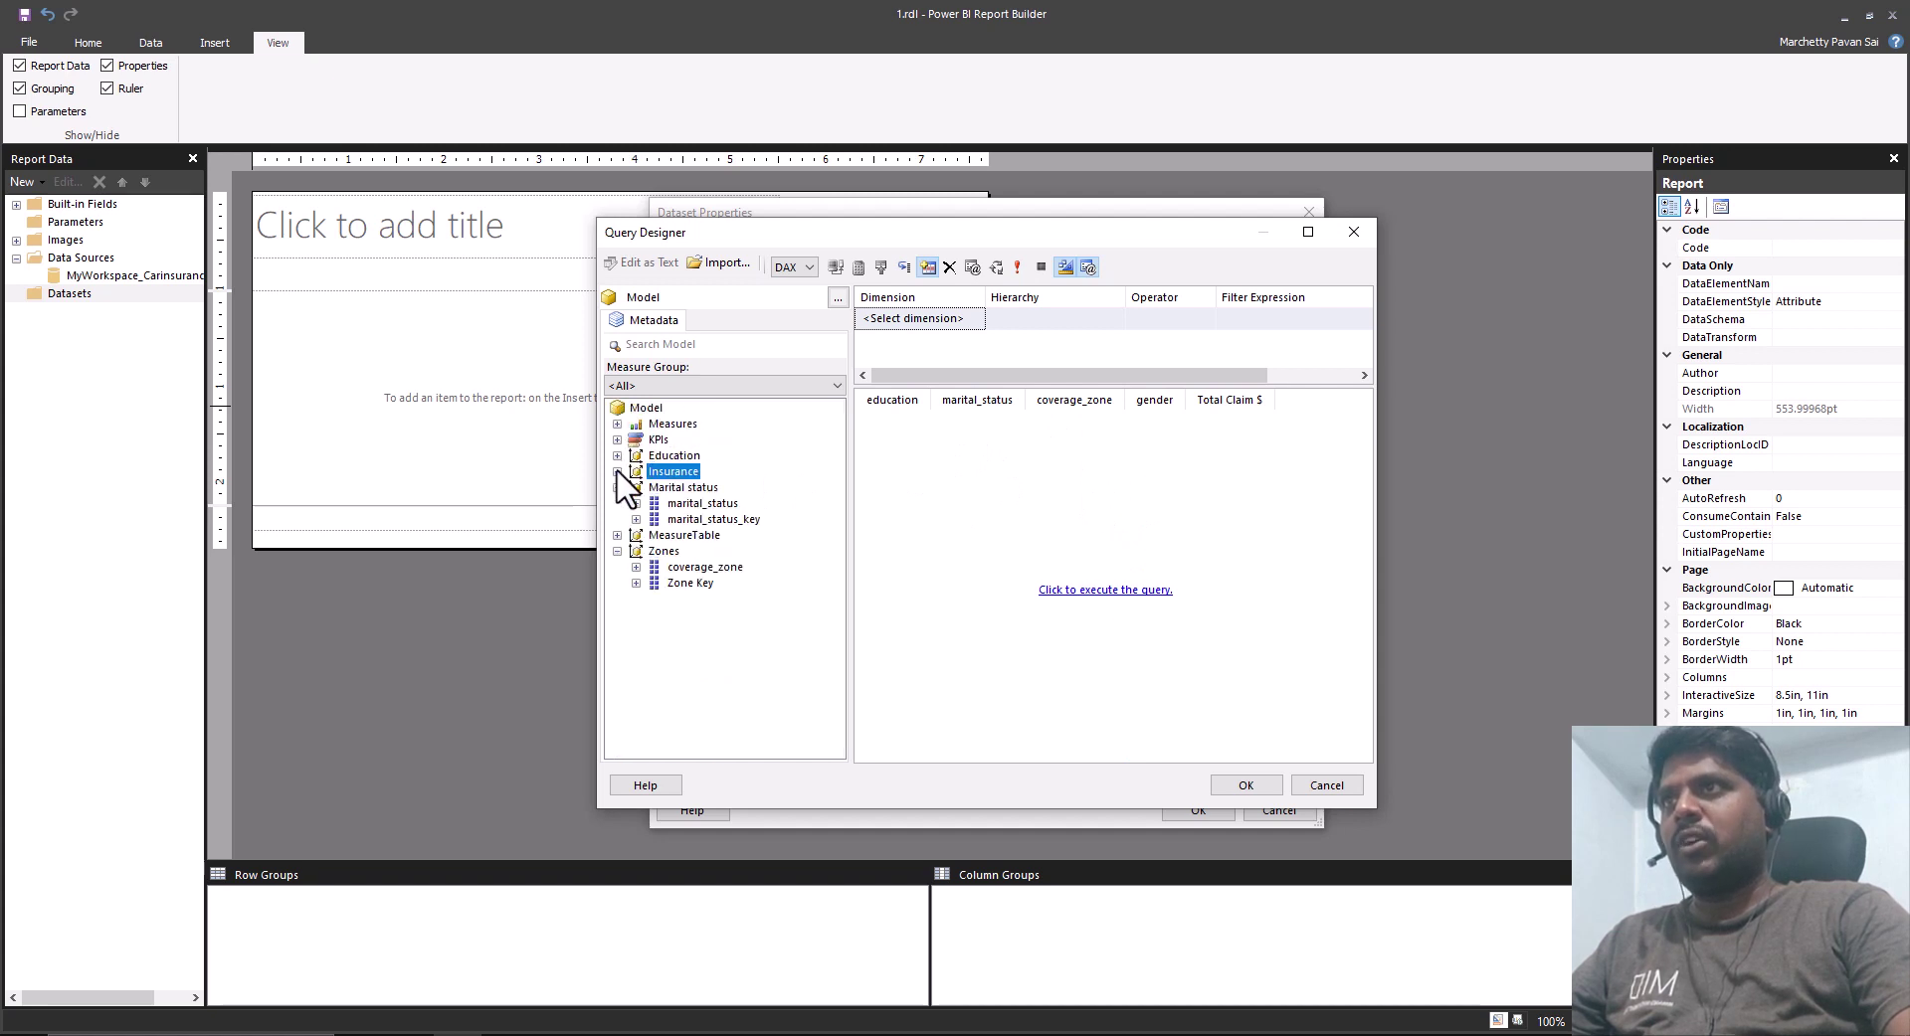
{"action": "left_click", "coordinate": [616, 488]}
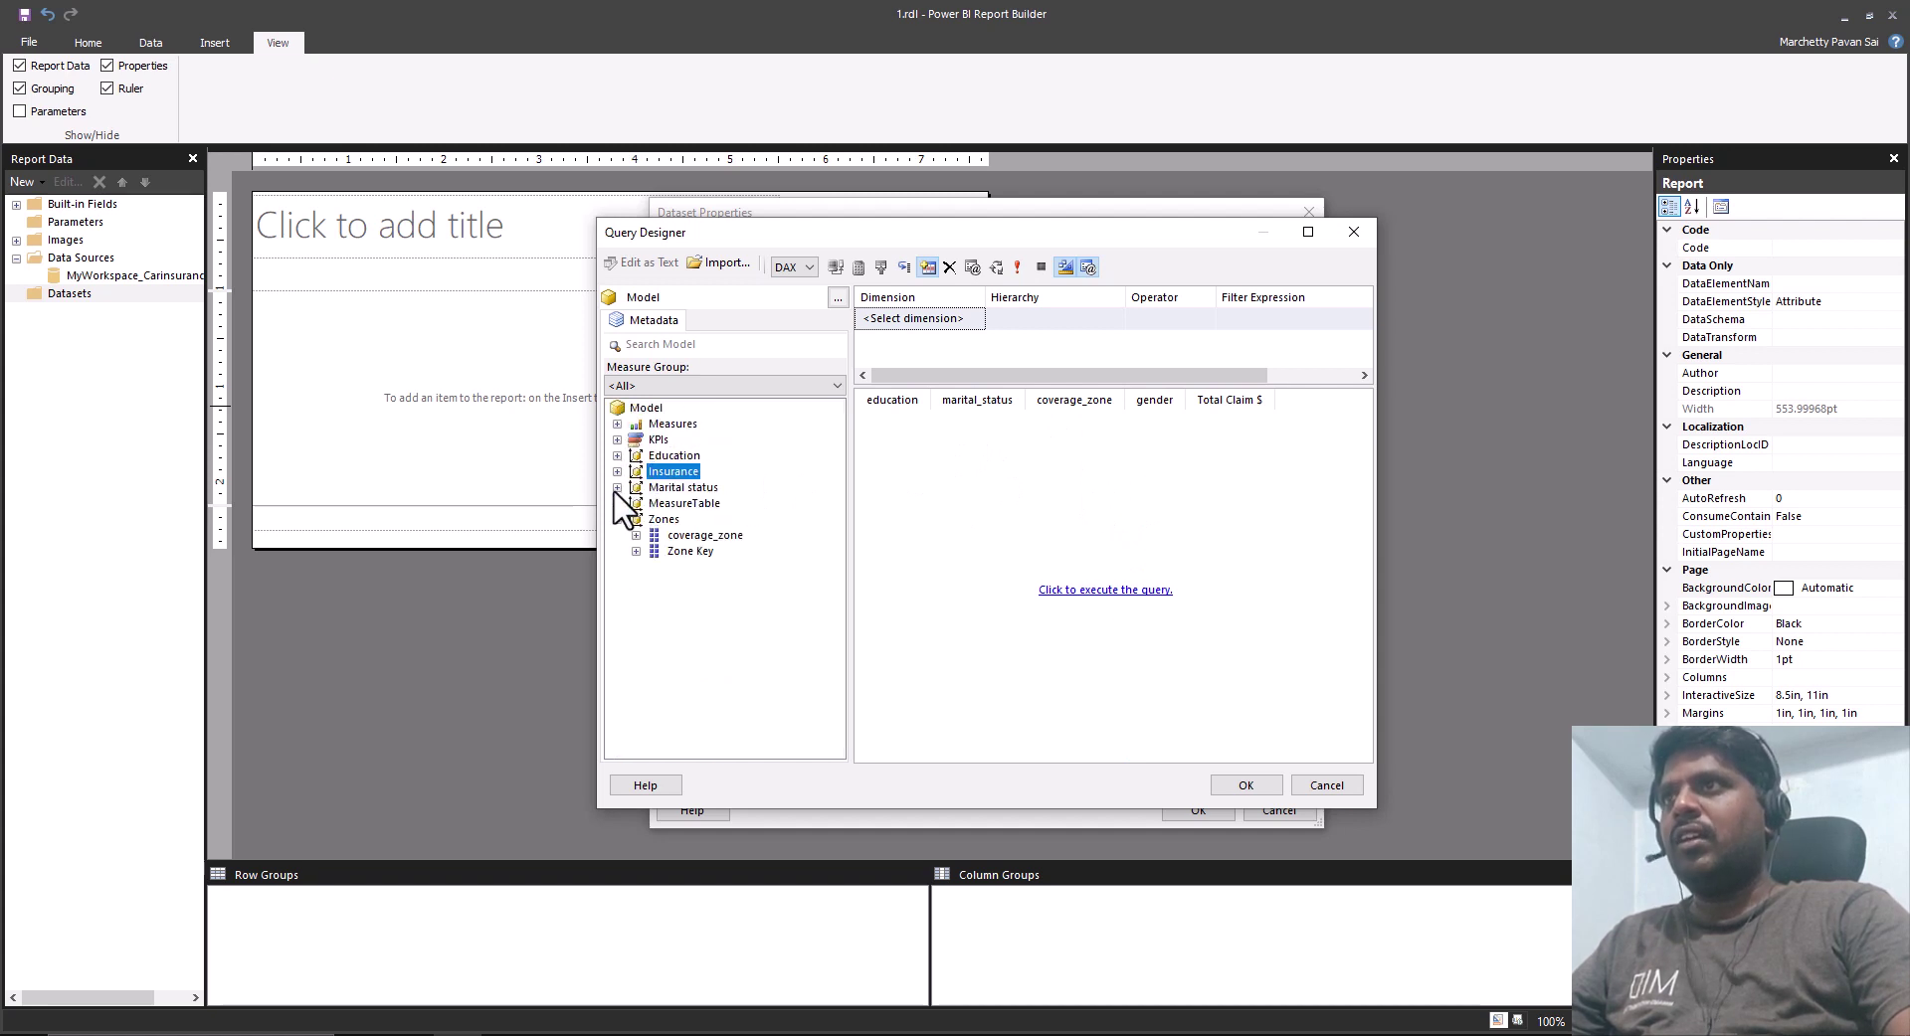
Execute the query and save DataSet1 with its five fields.
{"action": "left_click", "coordinate": [1080, 591]}
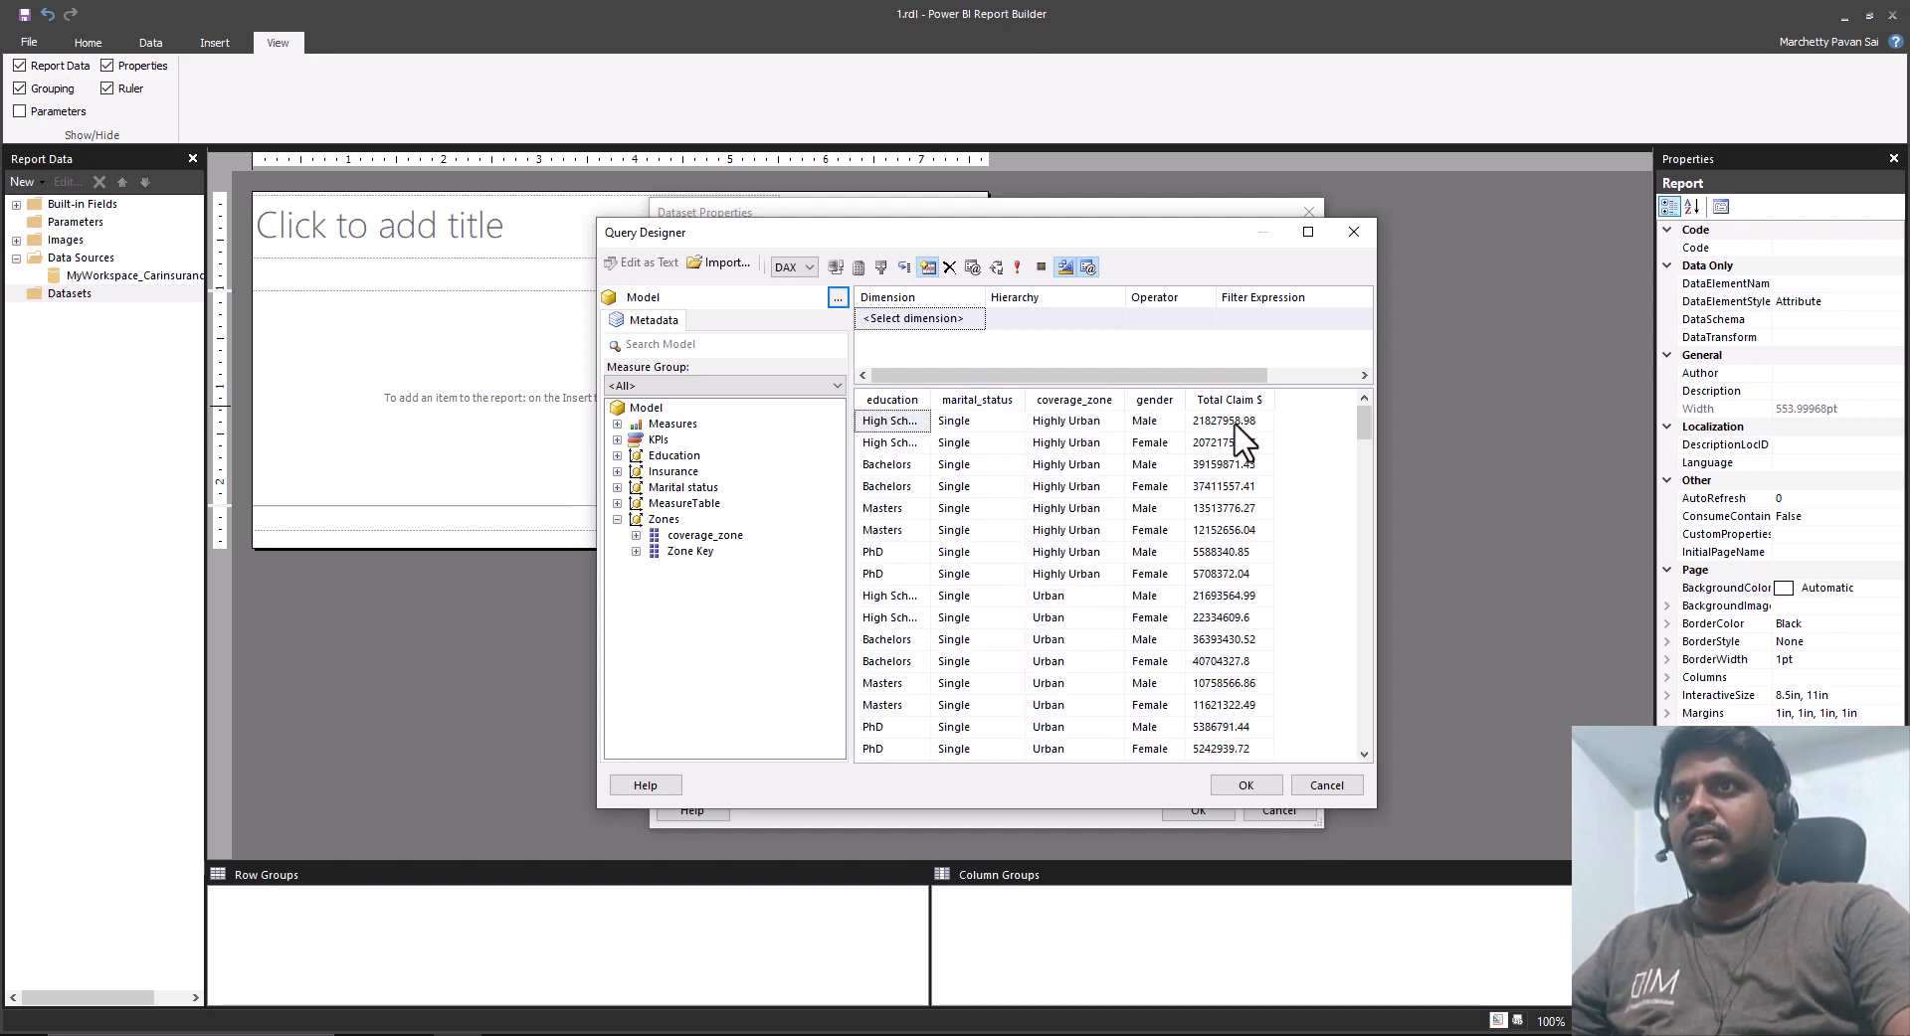
{"action": "left_click", "coordinate": [1246, 786]}
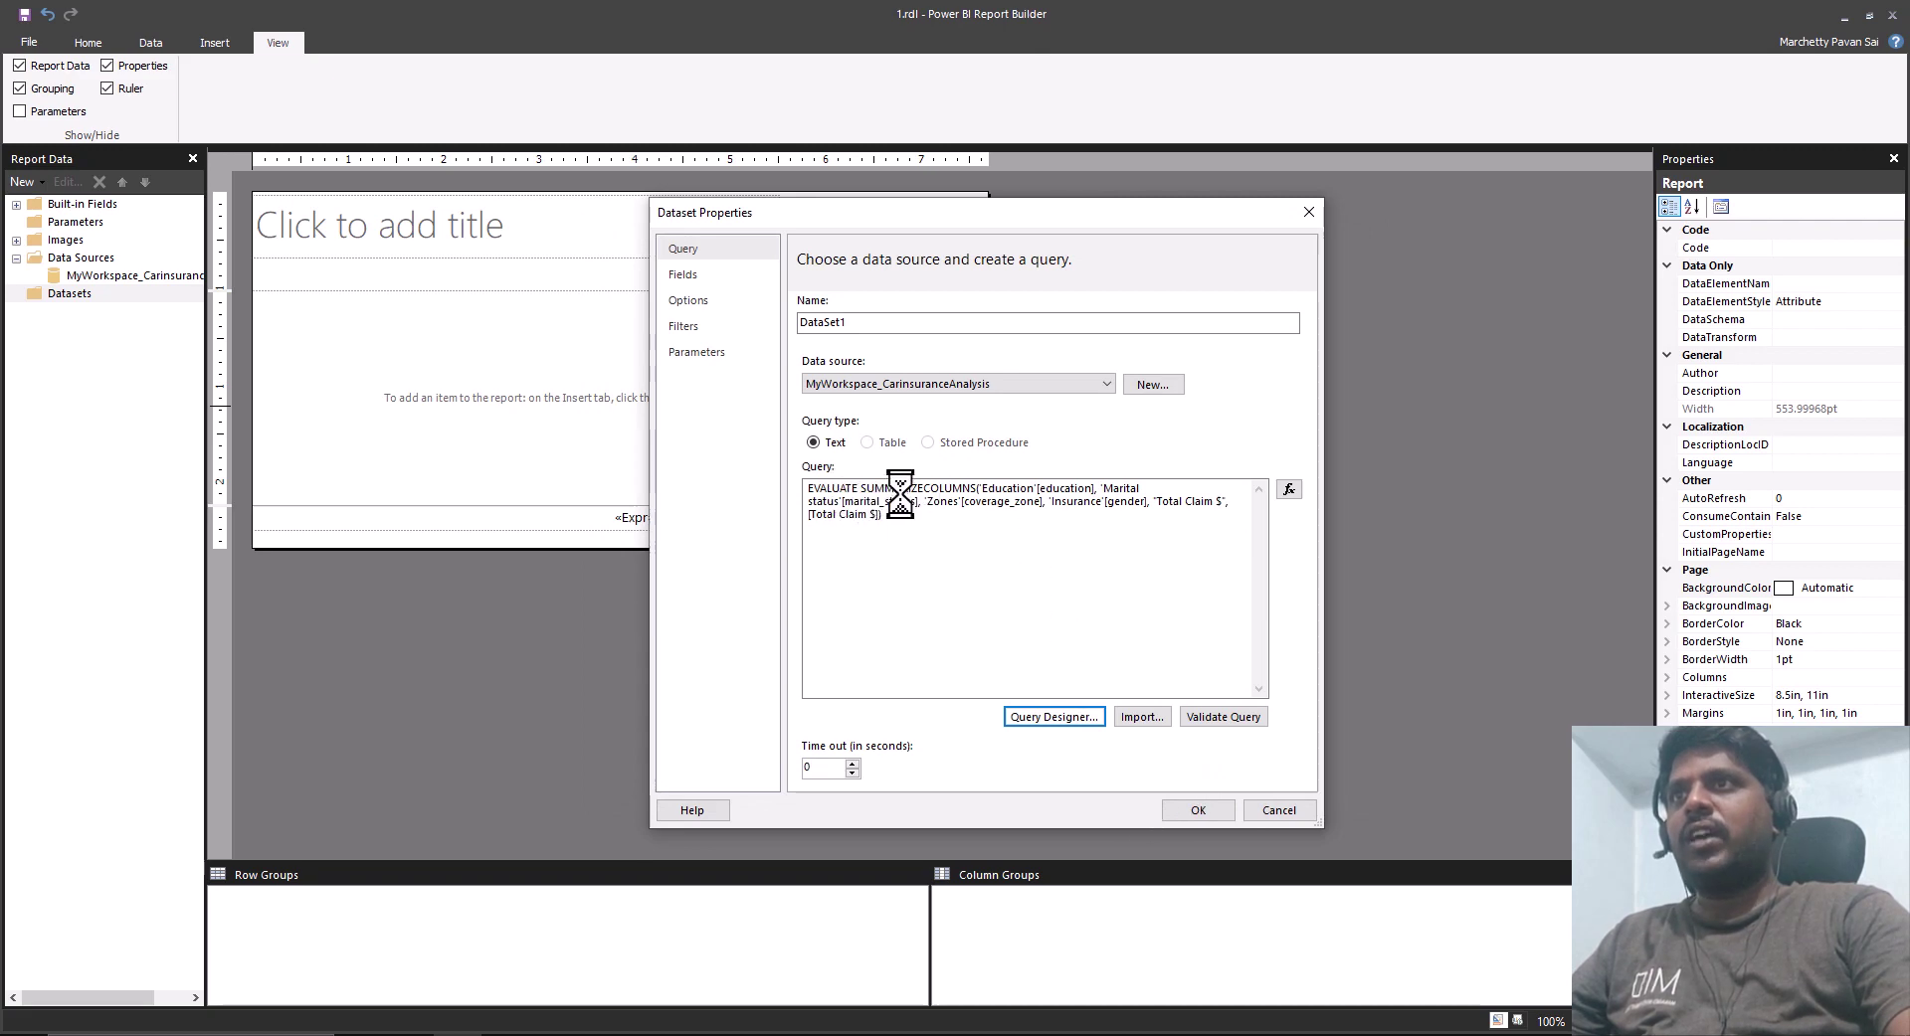
{"action": "left_click", "coordinate": [1196, 807]}
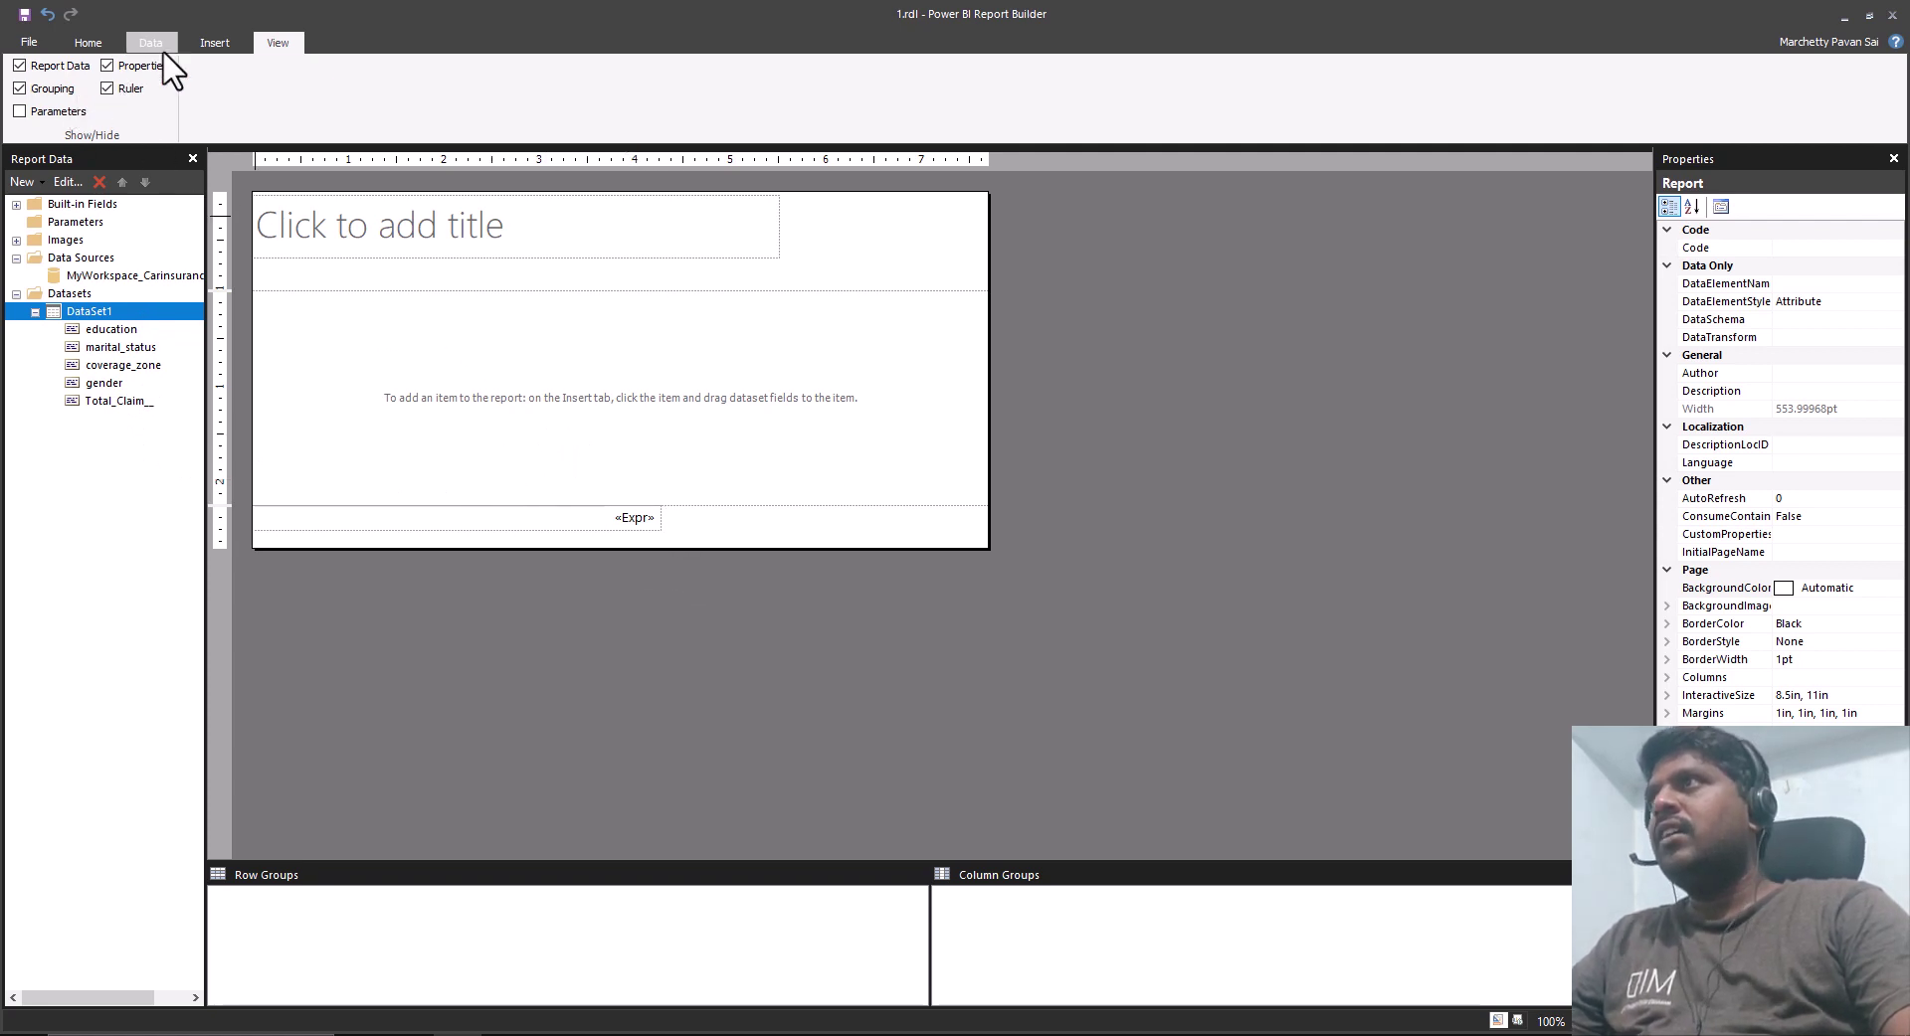
Insert a basic column chart into the report body without the wizard.
{"action": "left_click", "coordinate": [210, 43]}
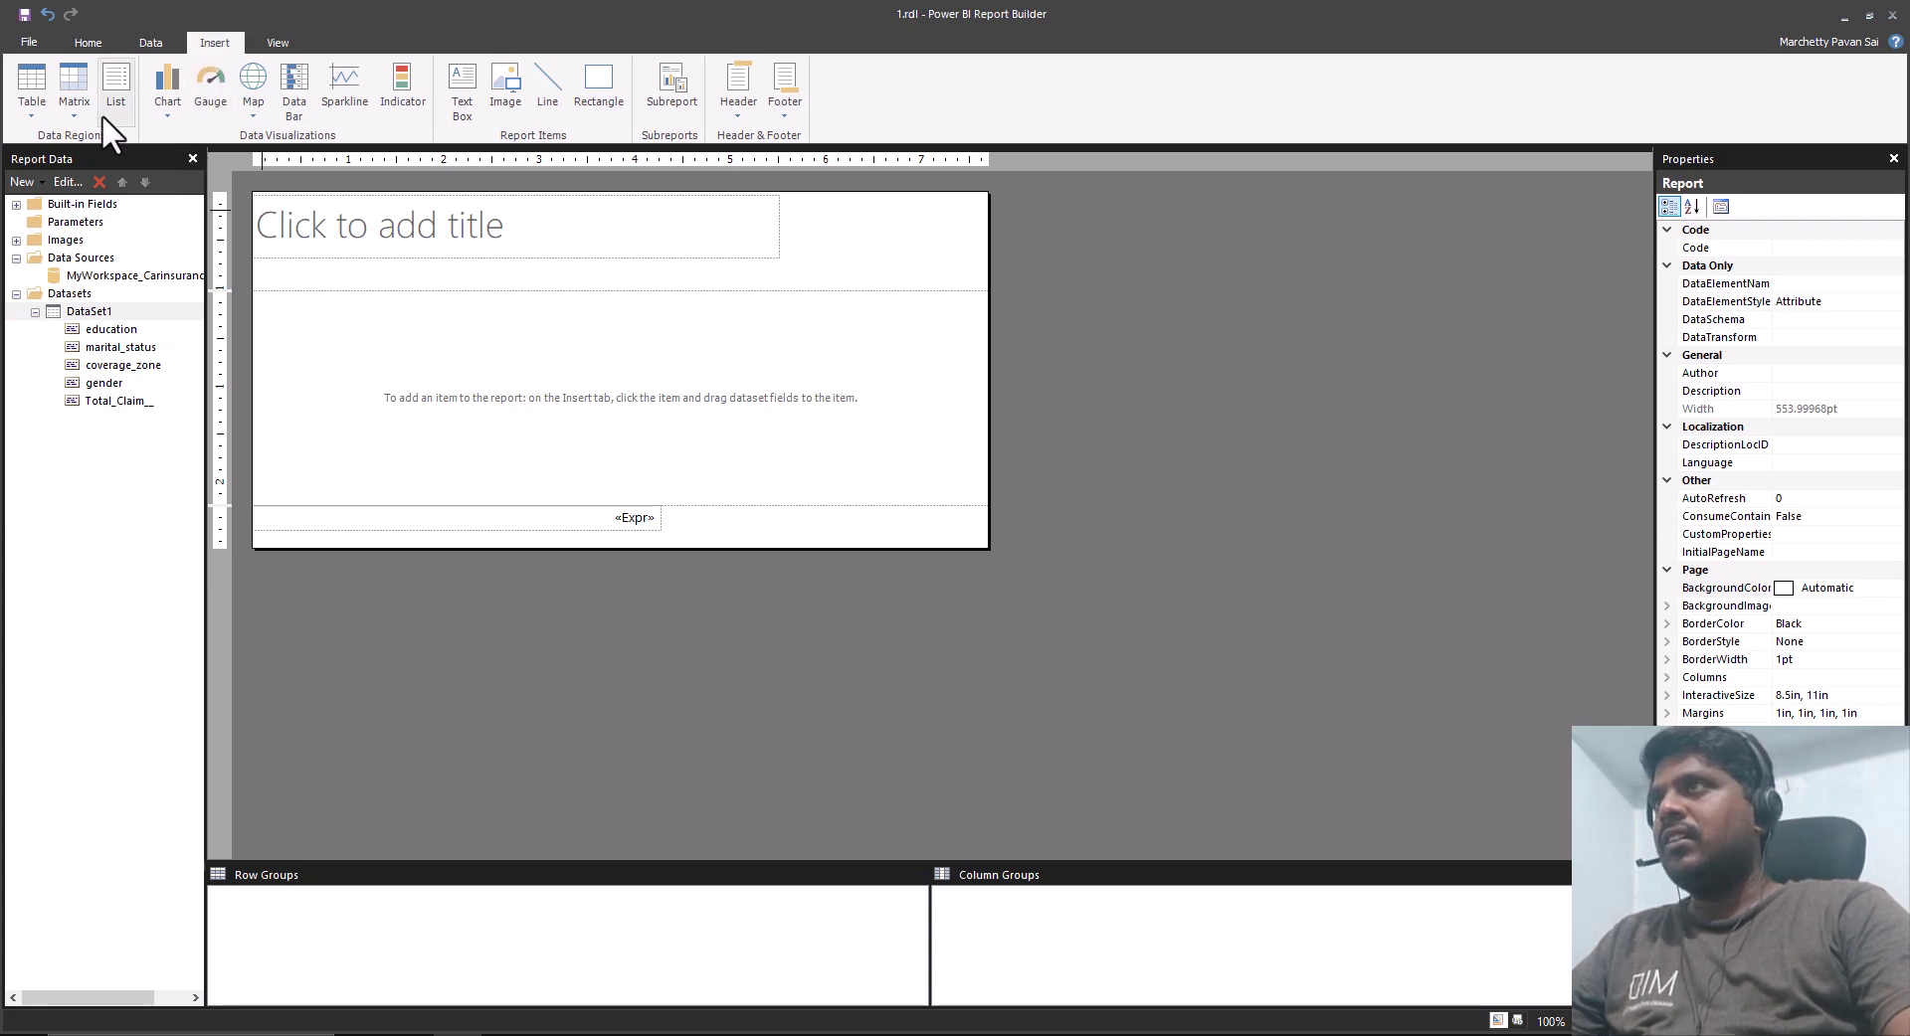
{"action": "left_click", "coordinate": [166, 117]}
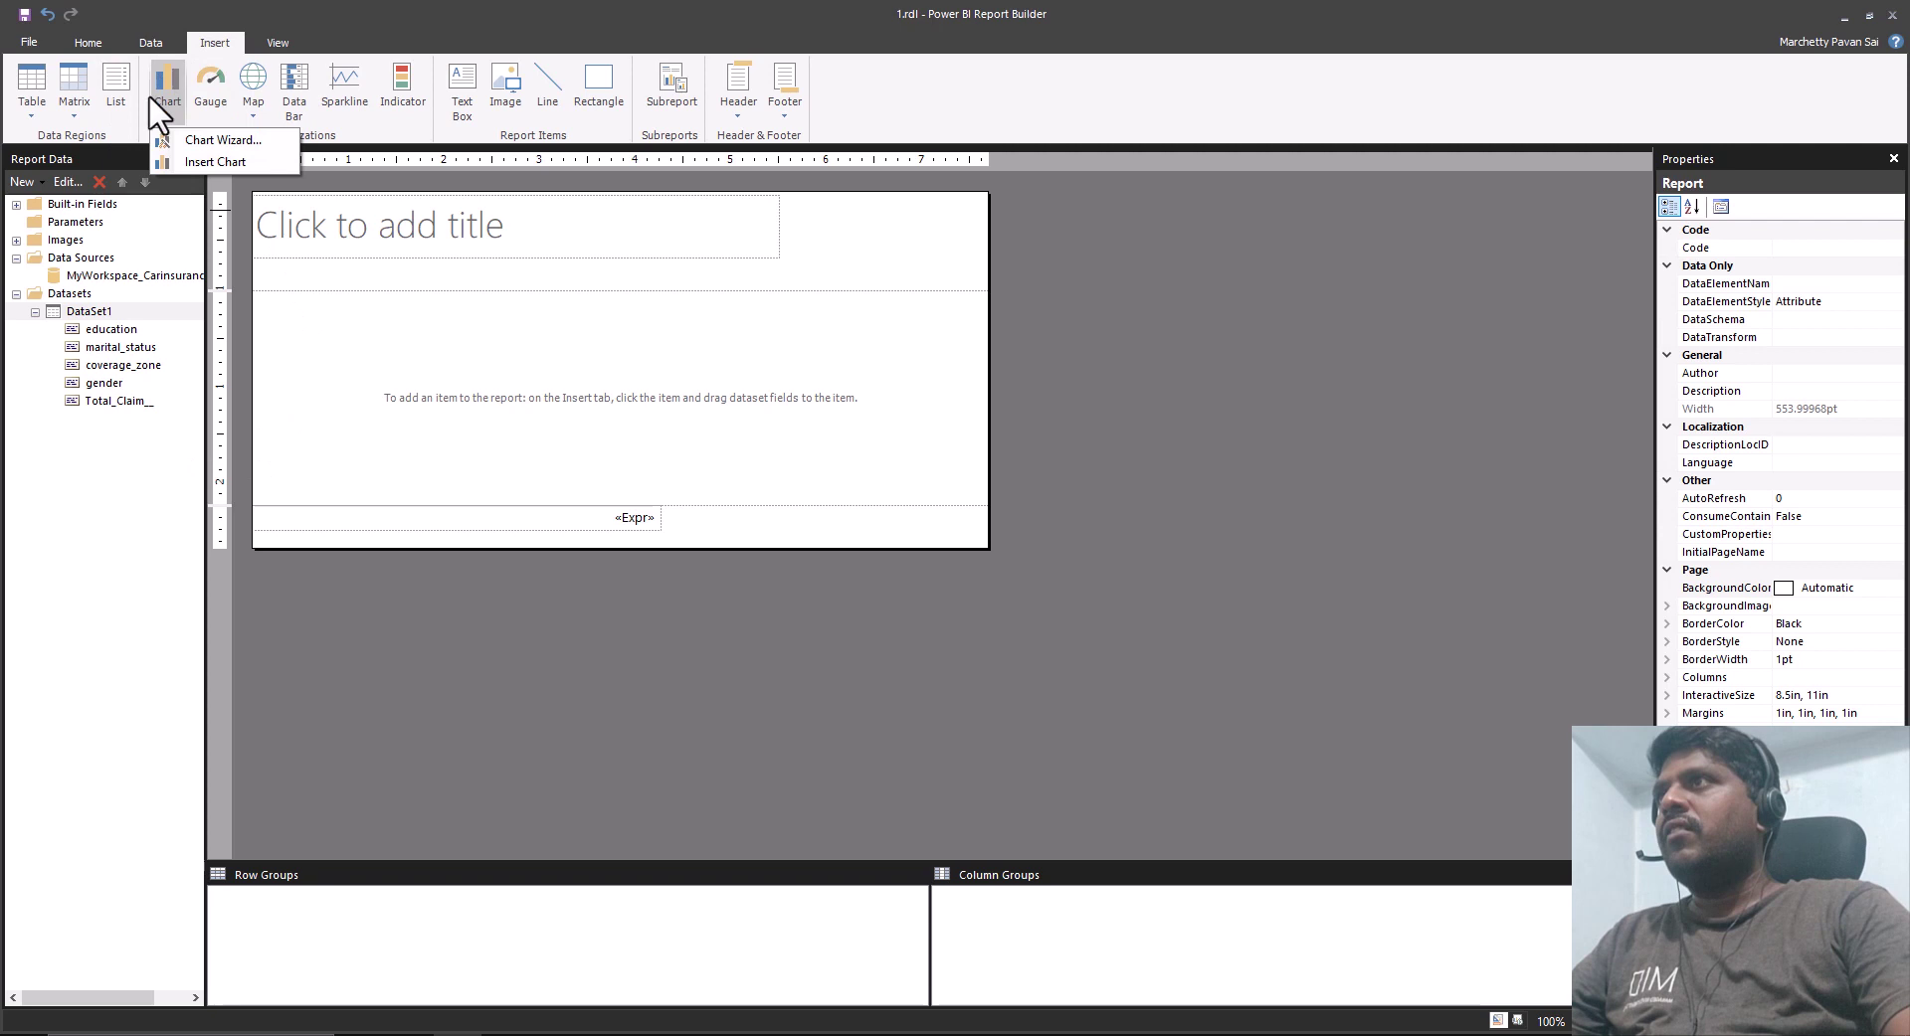
{"action": "left_click", "coordinate": [200, 159]}
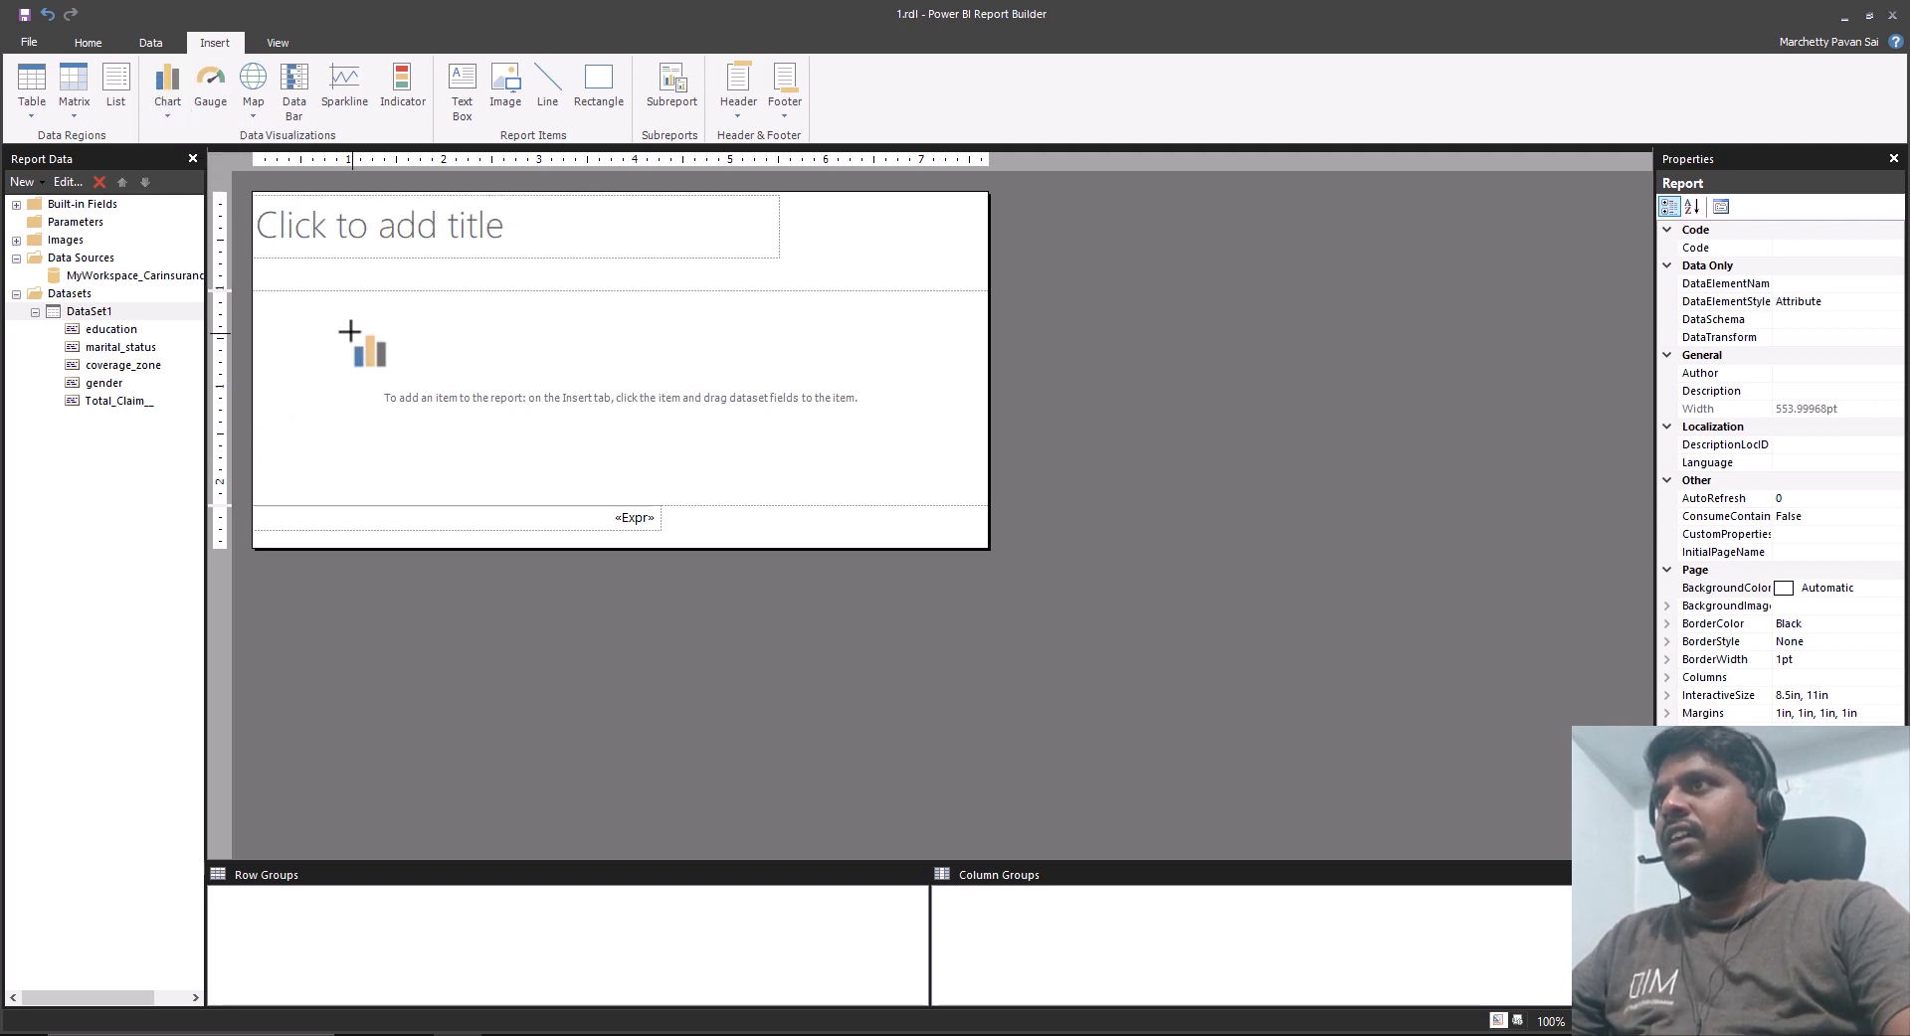
{"action": "left_click", "coordinate": [376, 333]}
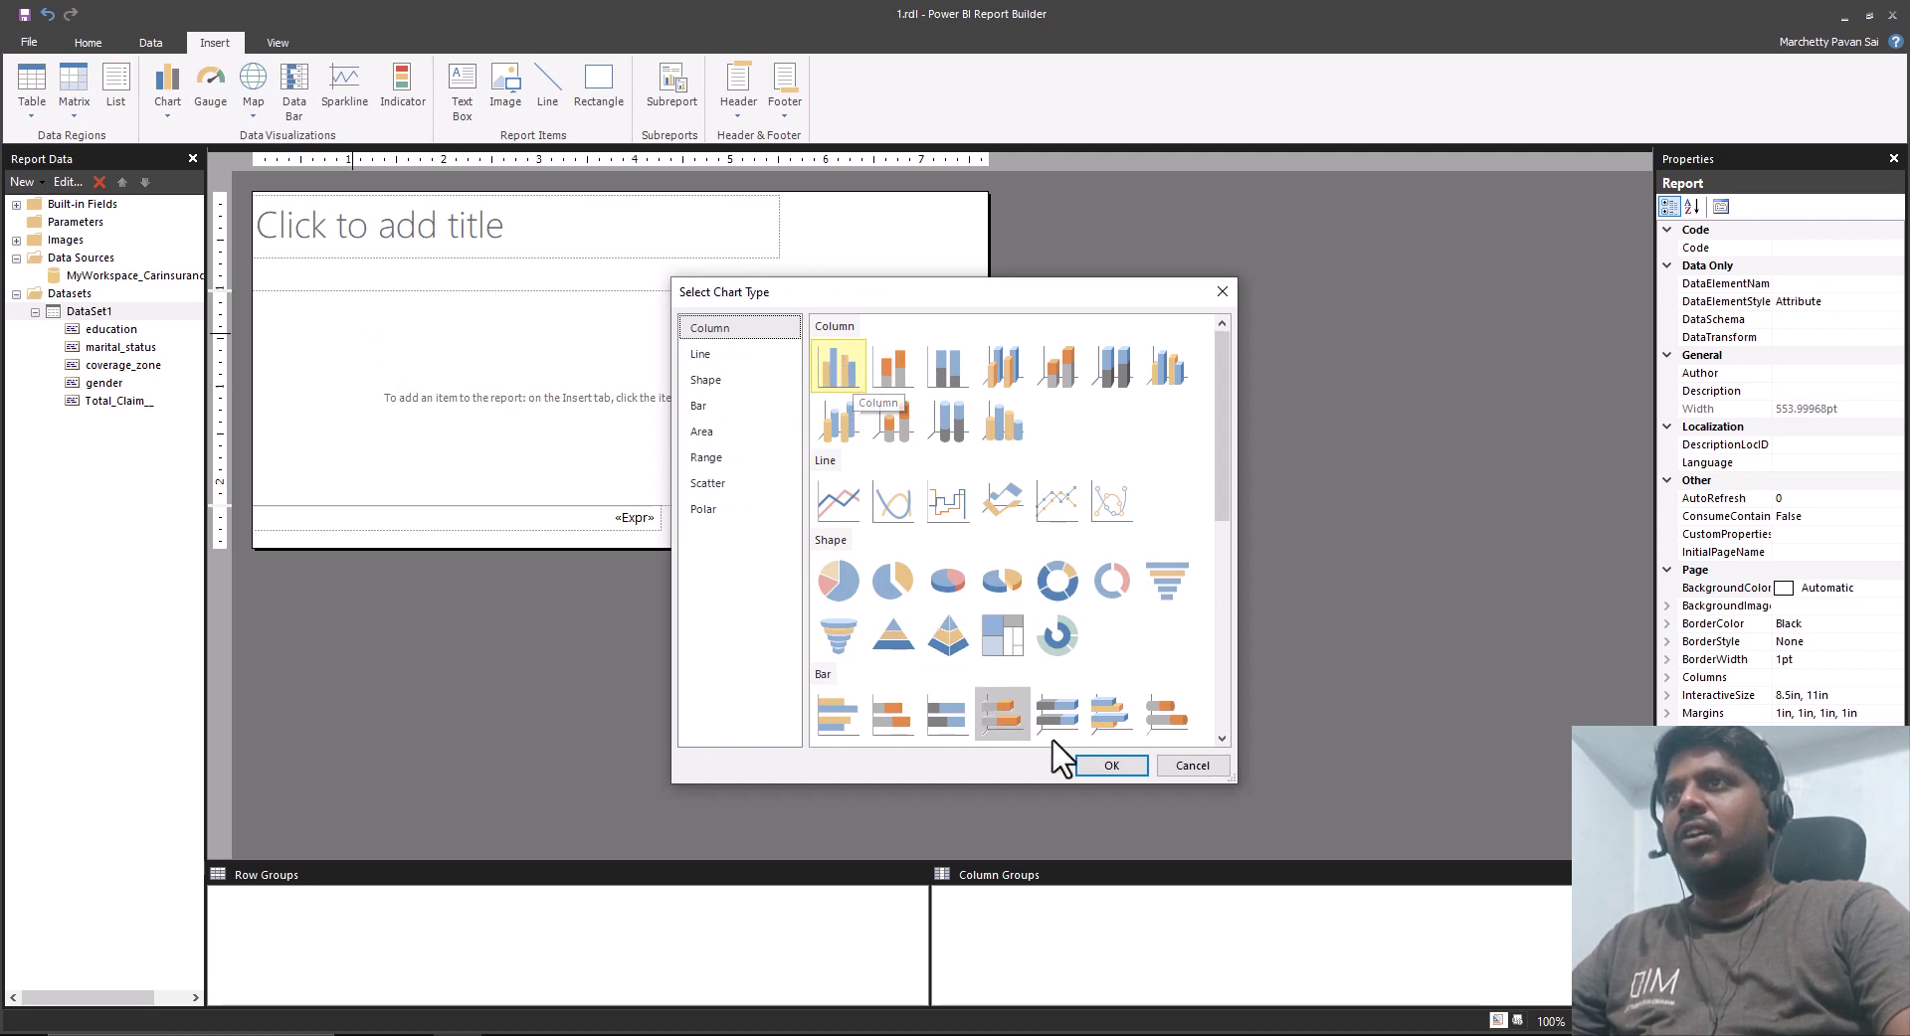
{"action": "left_click", "coordinate": [1112, 765]}
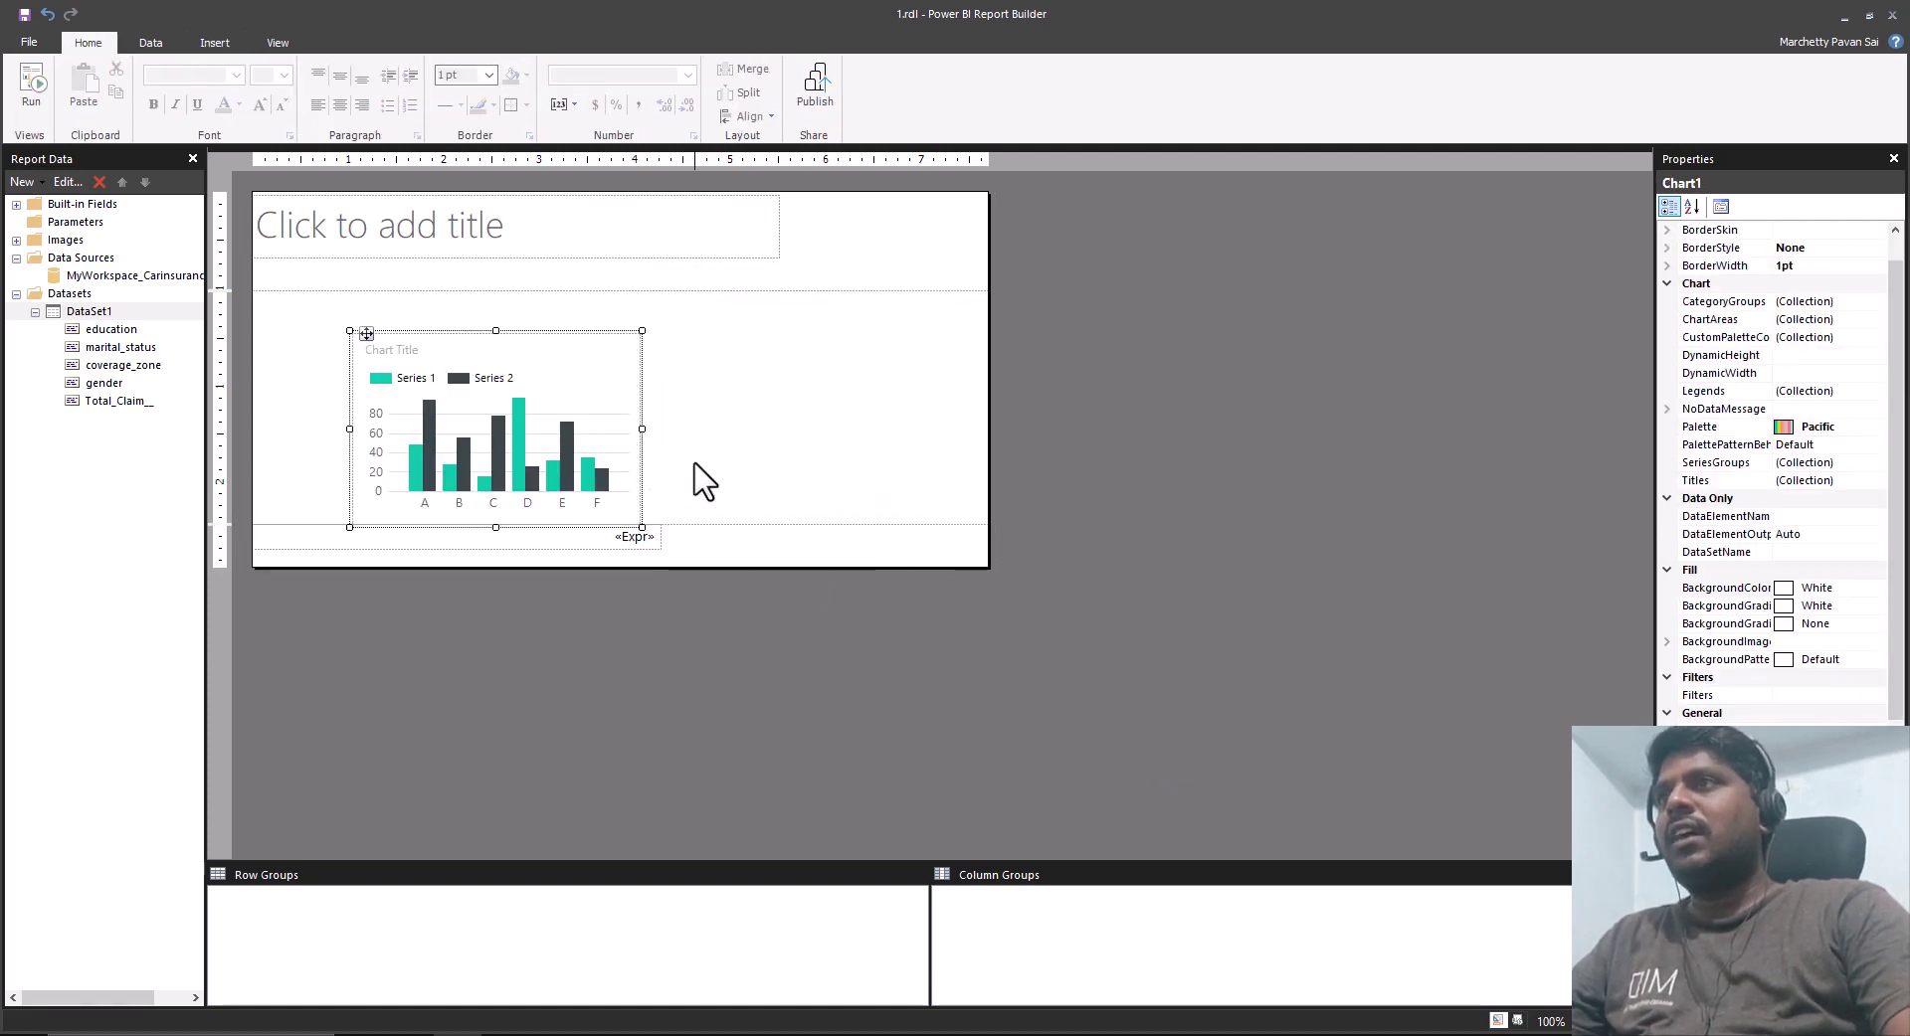
Bind the chart to Total_Claim_ as values and education as category groups.
{"action": "scroll", "coordinate": [1125, 674], "scroll_direction": "up", "scroll_amount": 2}
{"action": "scroll", "coordinate": [907, 553], "scroll_direction": "up", "scroll_amount": 1}
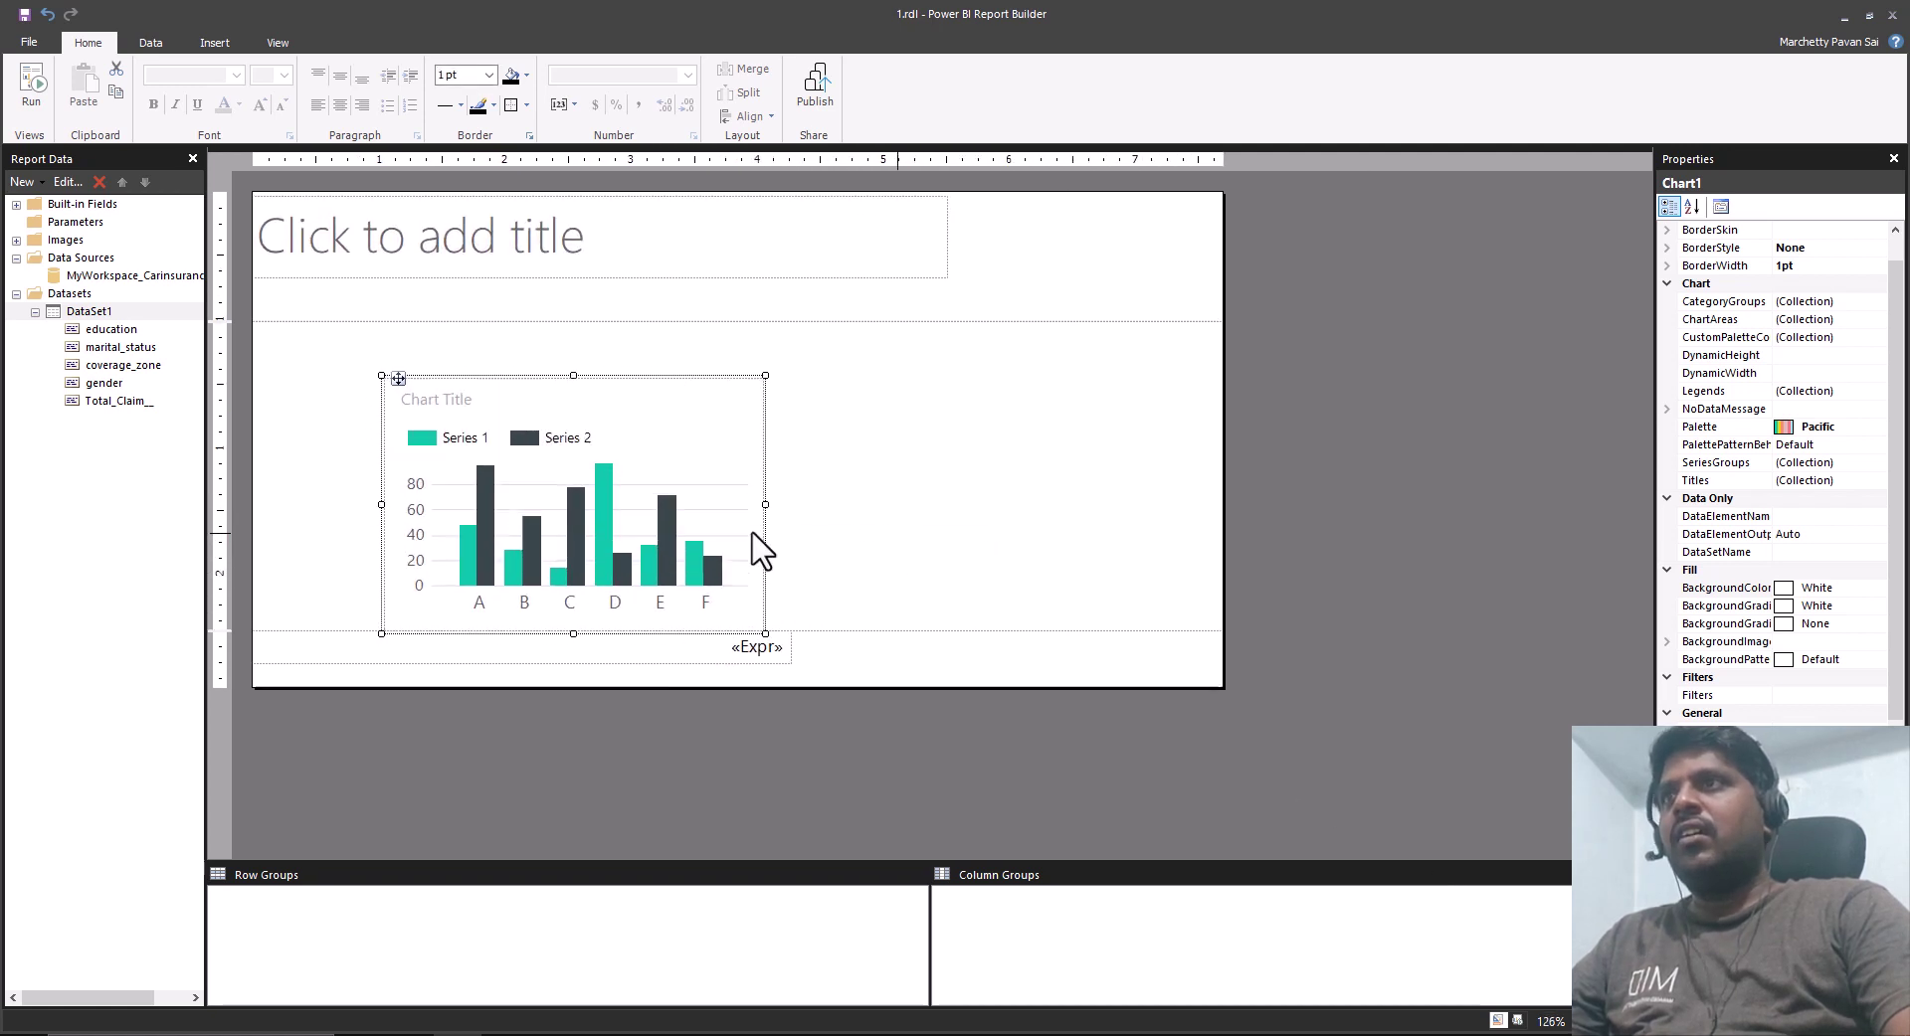
{"action": "left_click", "coordinate": [694, 437]}
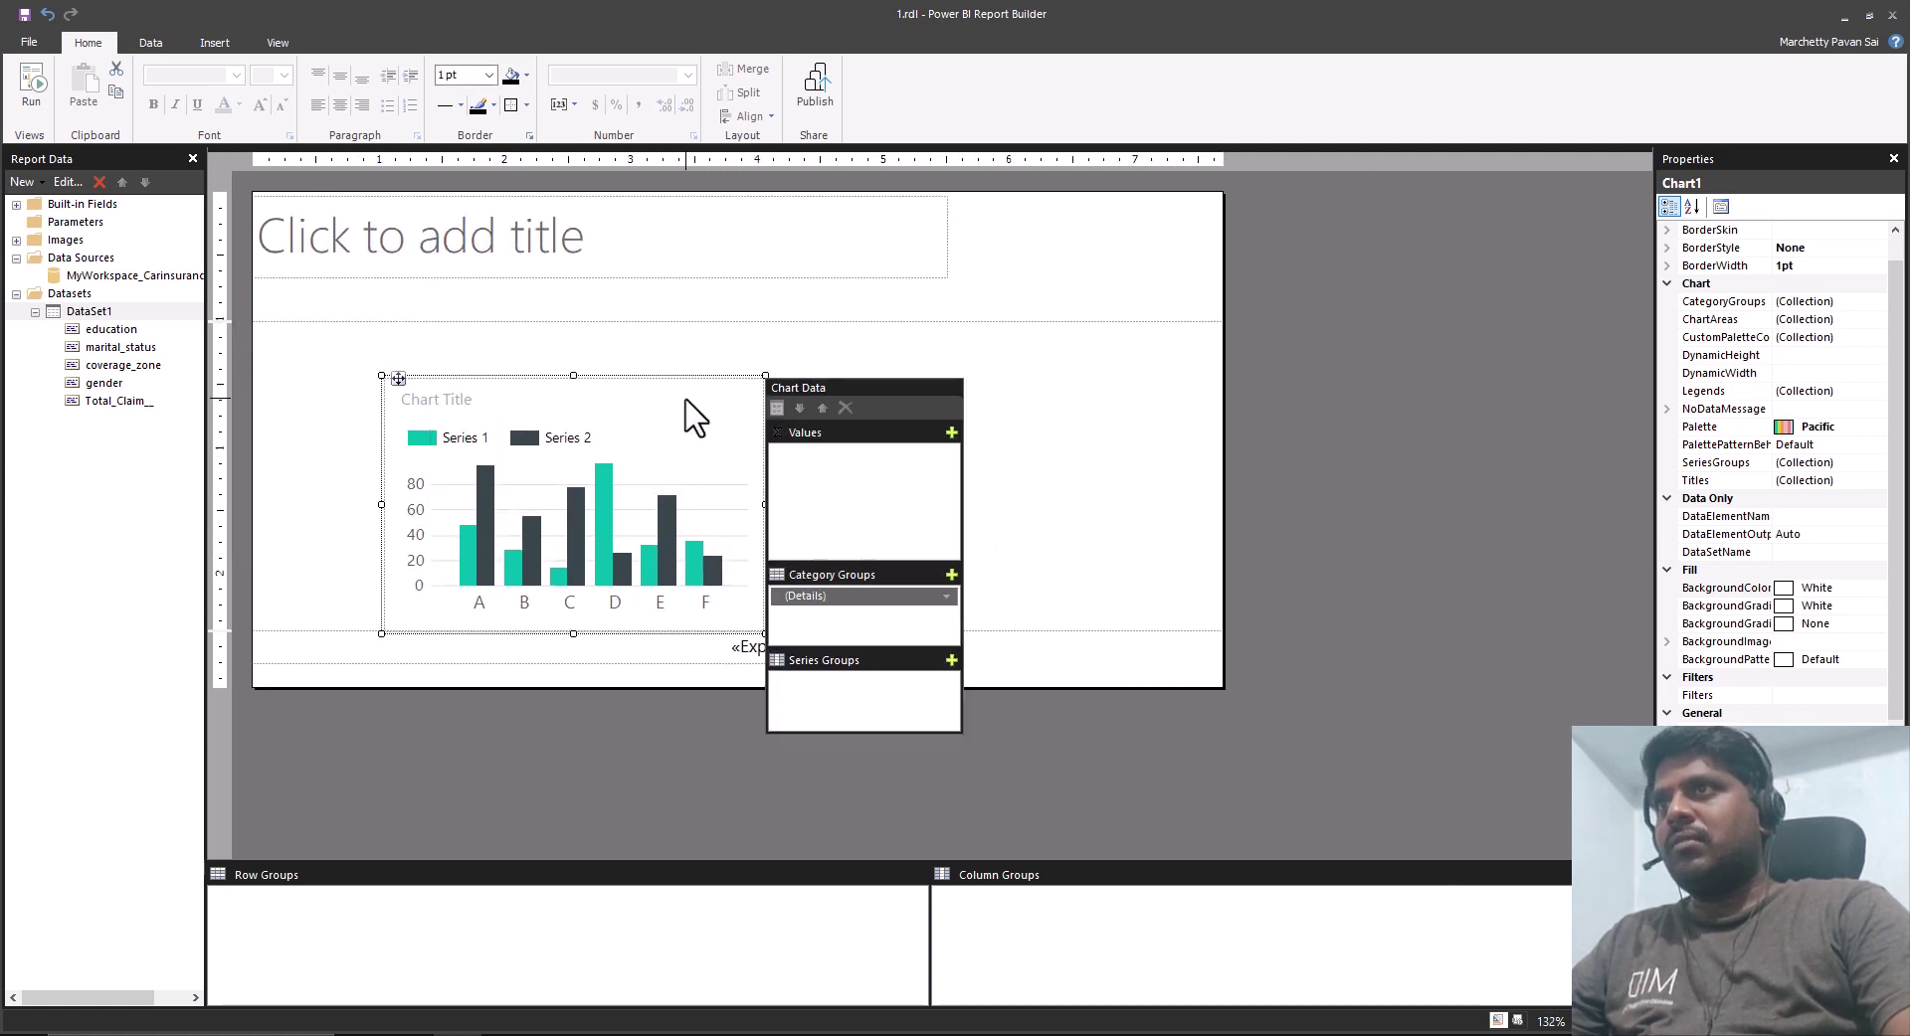
{"action": "left_click", "coordinate": [665, 416]}
{"action": "left_click", "coordinate": [670, 472]}
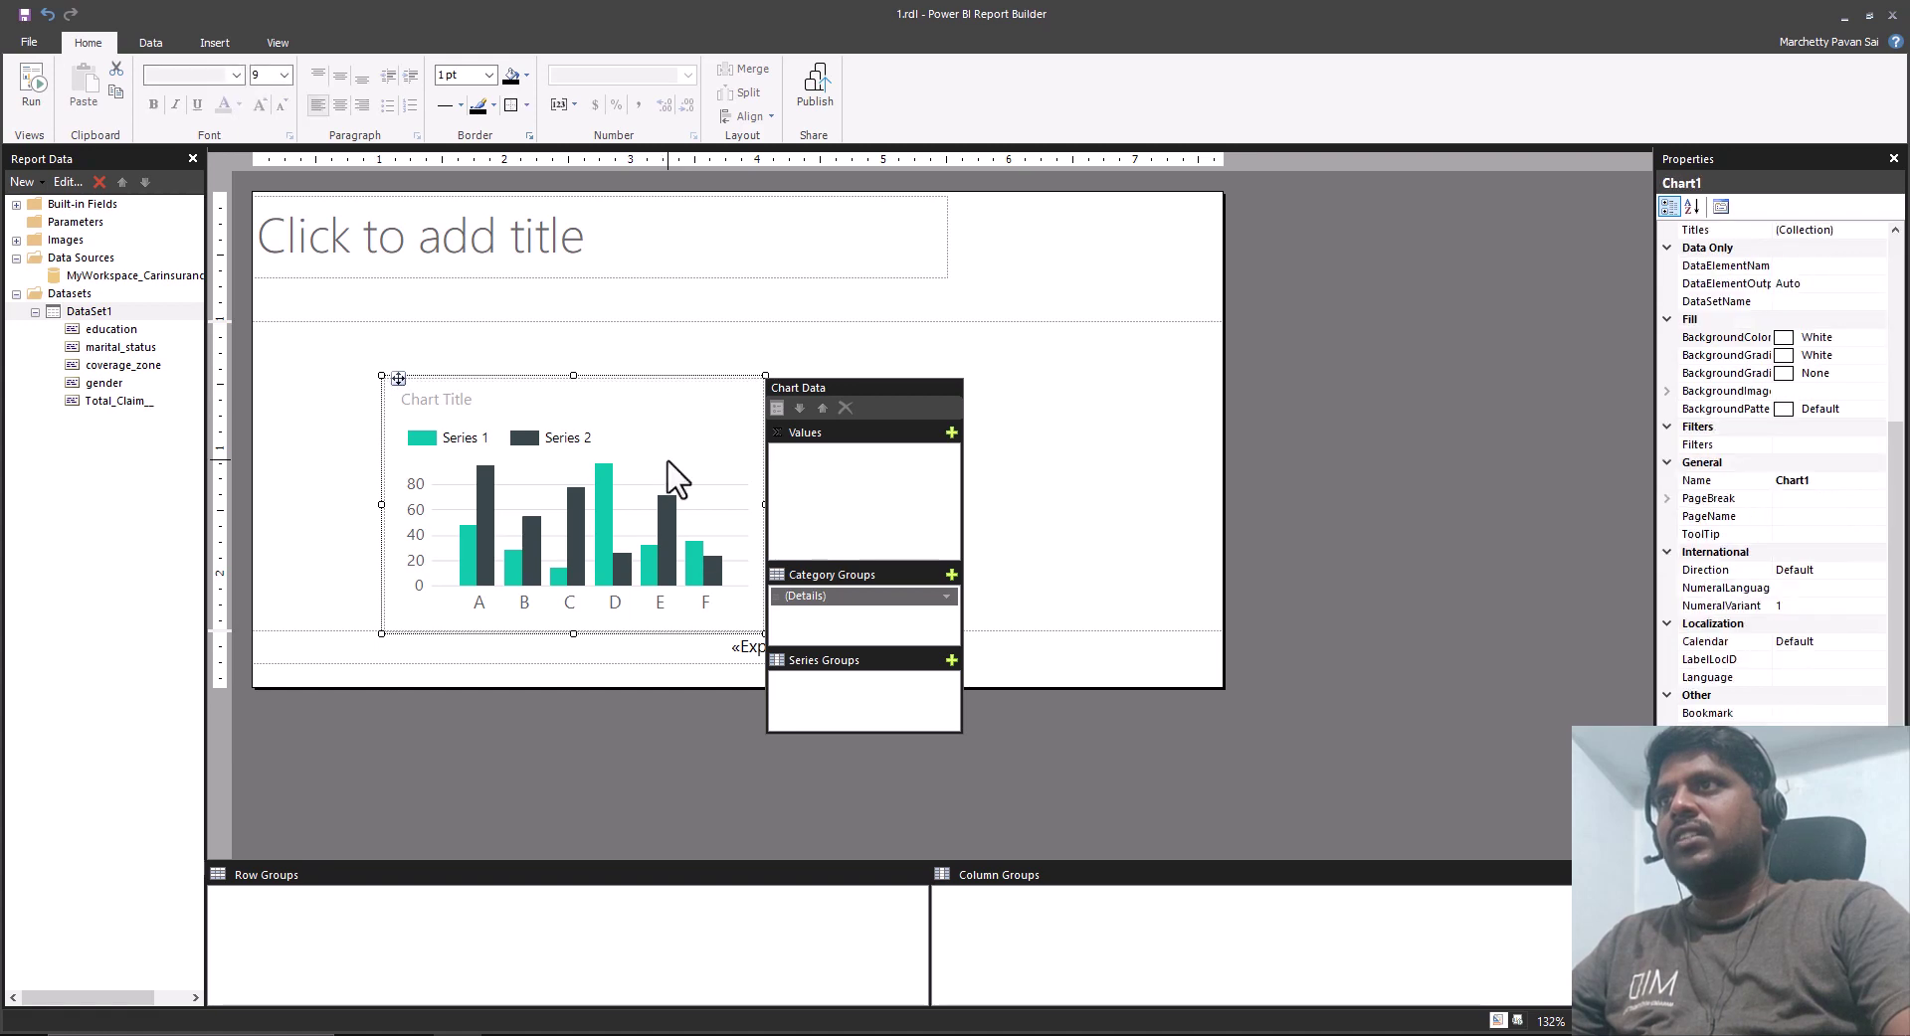
{"action": "left_click", "coordinate": [952, 434]}
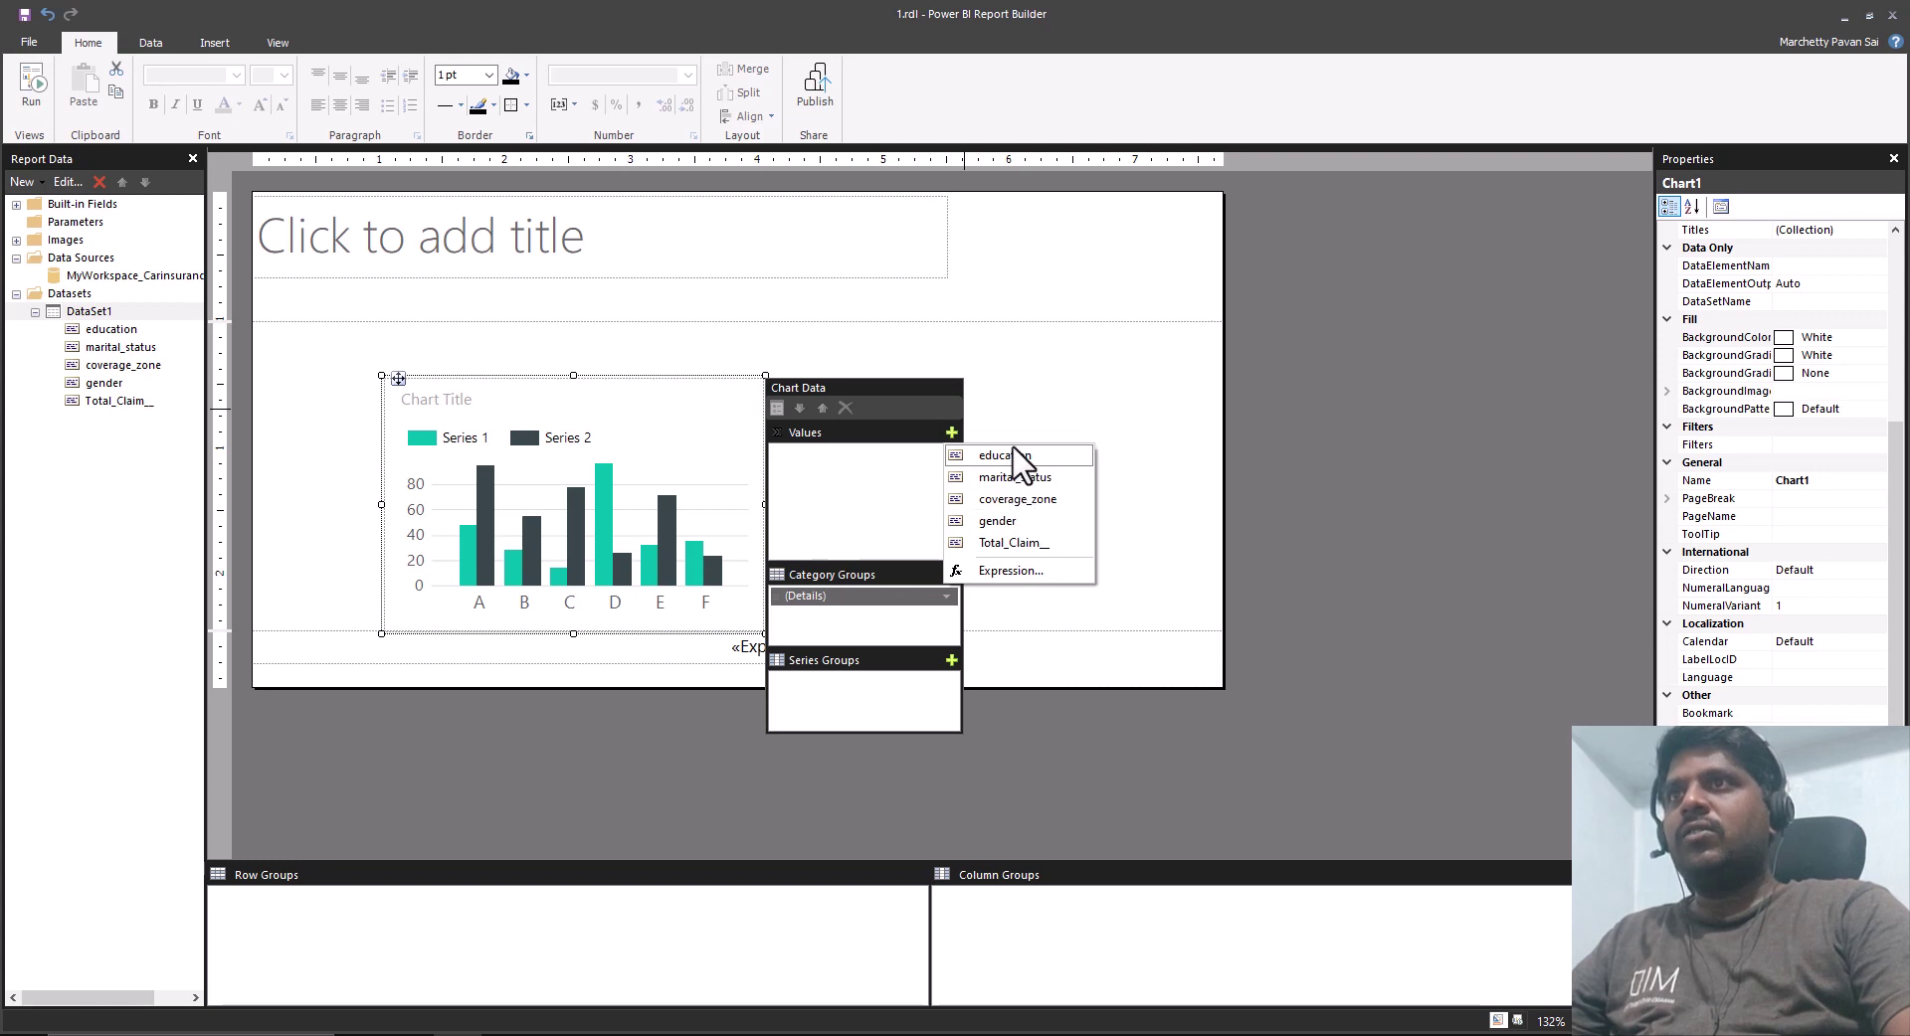
{"action": "left_click", "coordinate": [1006, 543]}
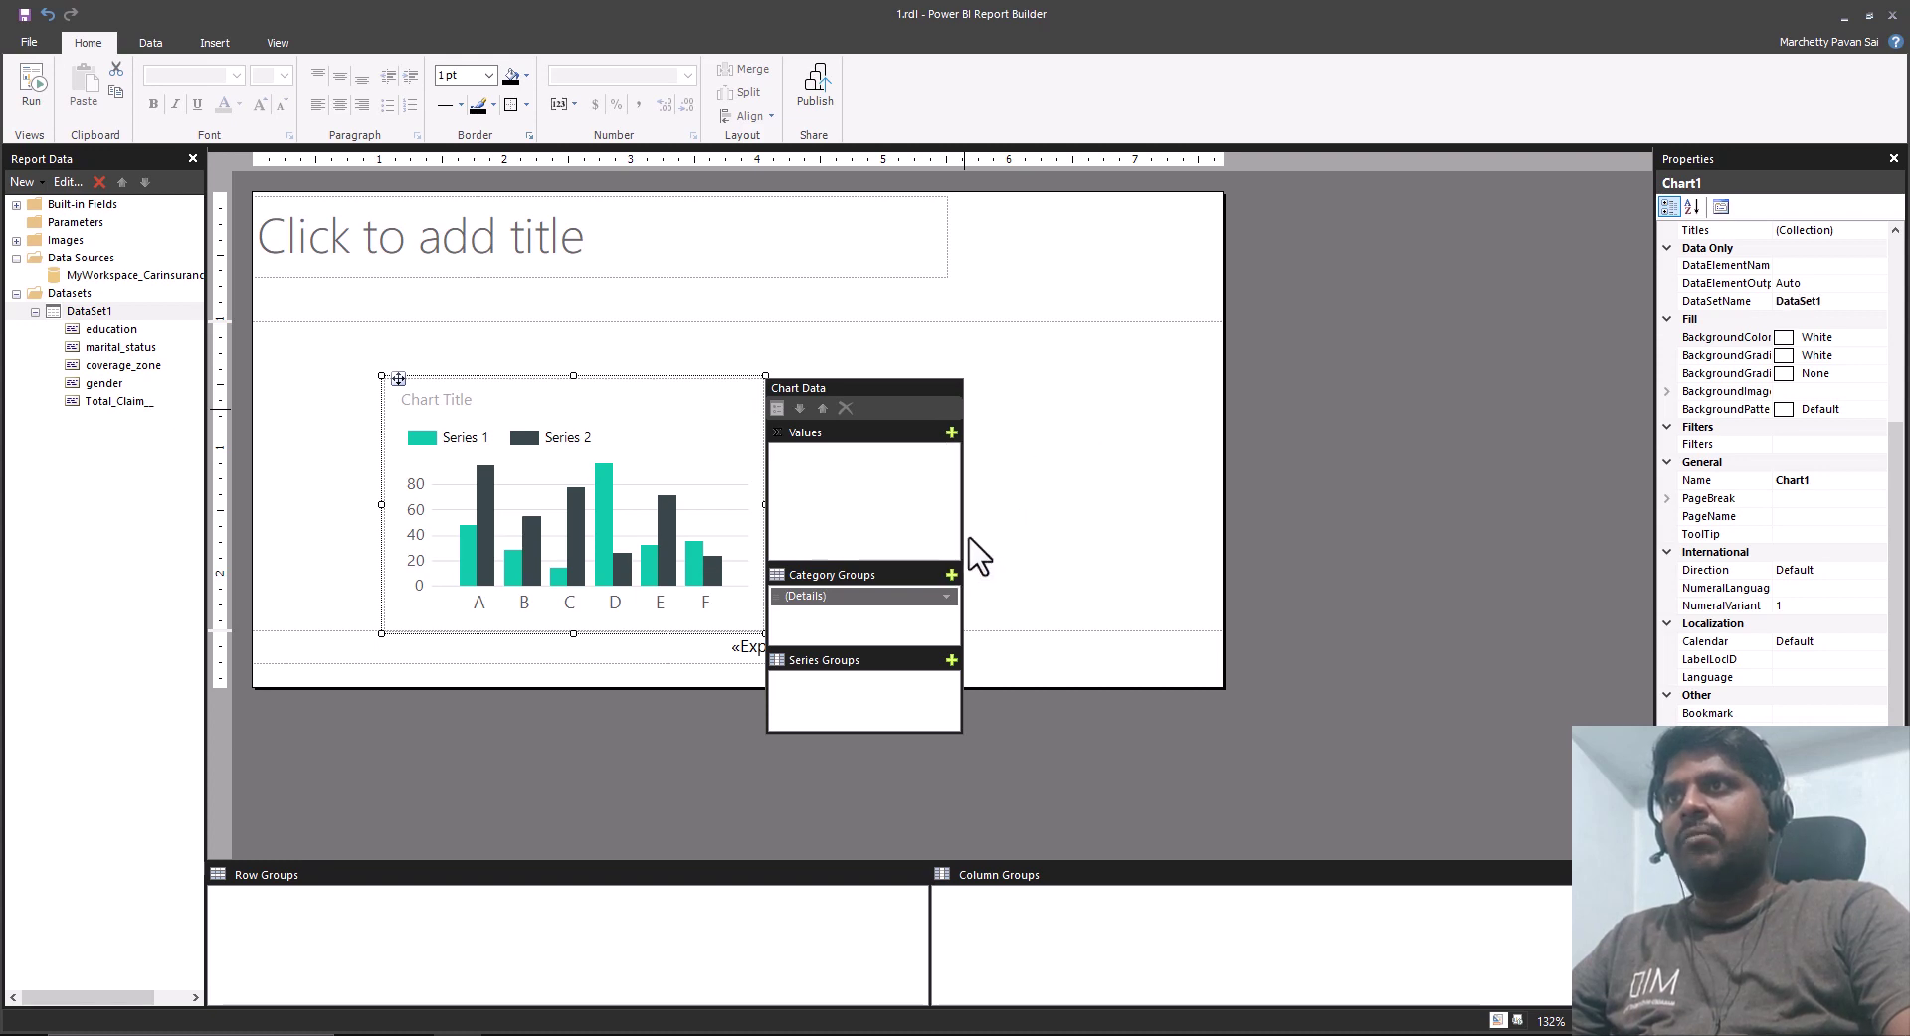
{"action": "left_click", "coordinate": [952, 576]}
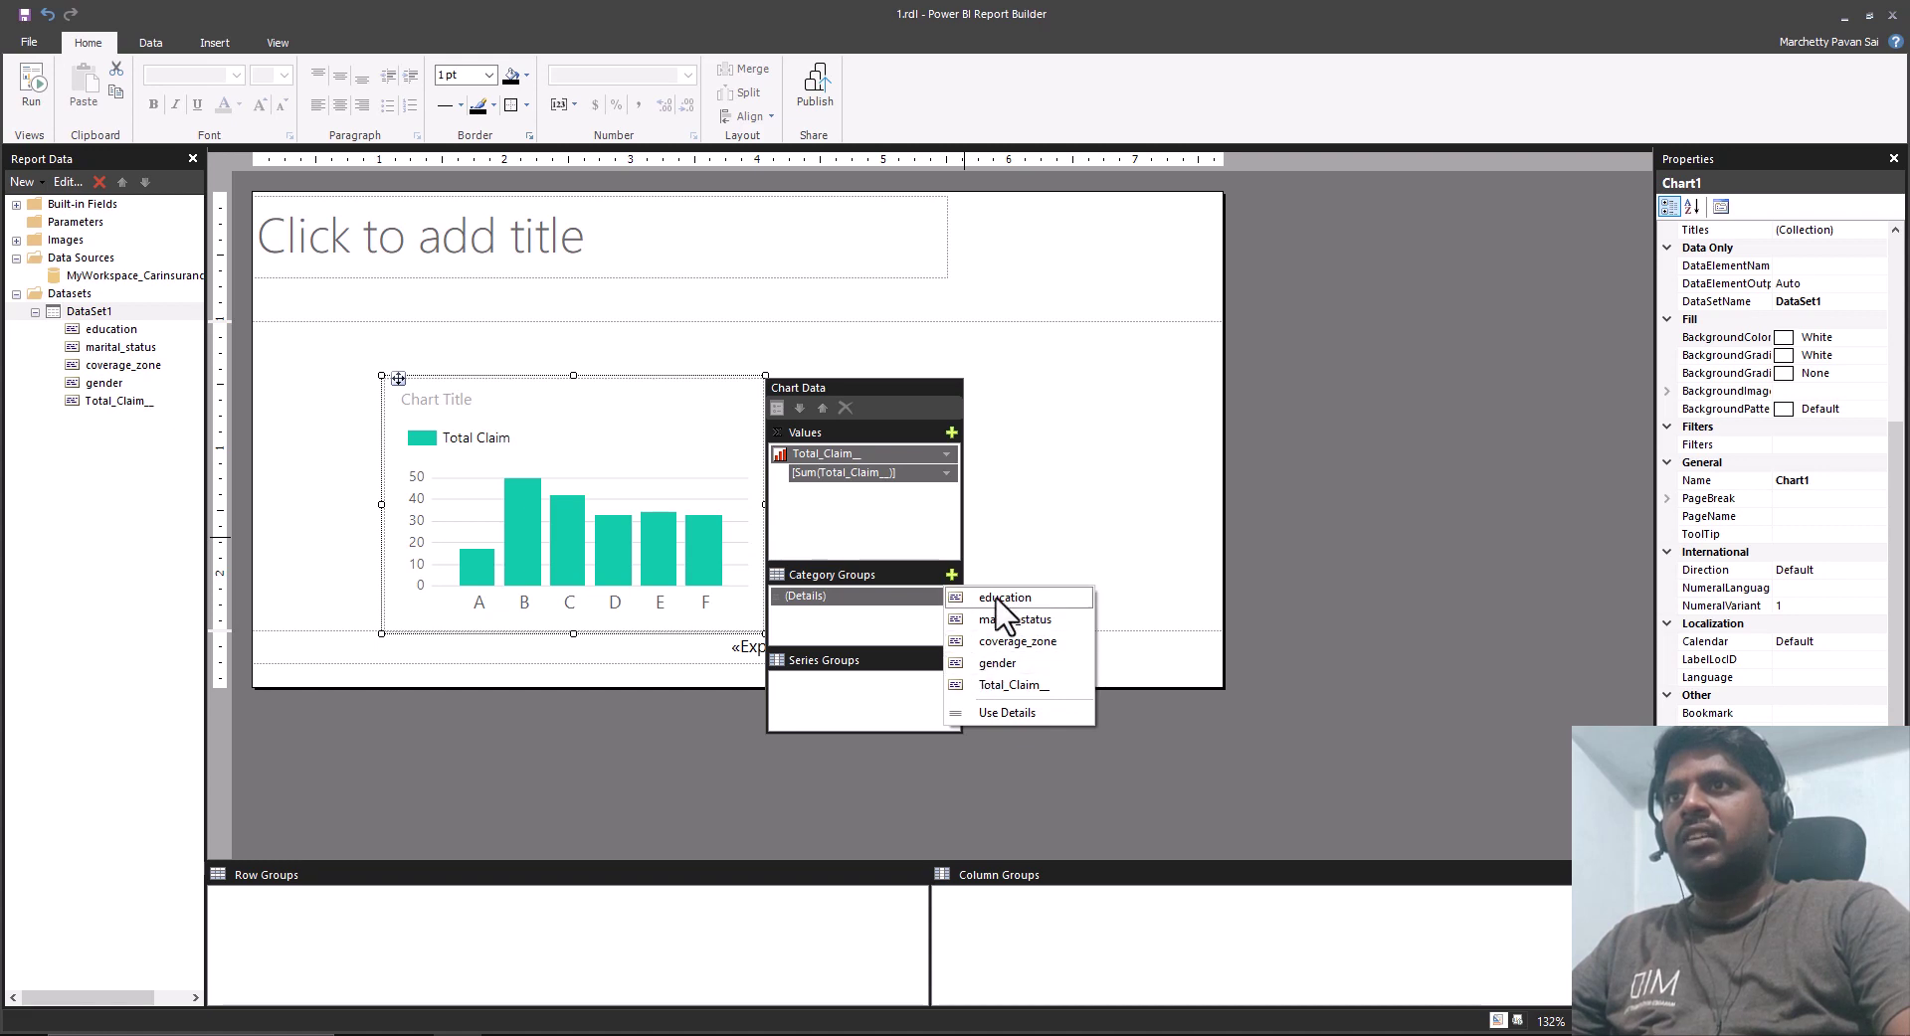
{"action": "left_click", "coordinate": [999, 599]}
Widen the chart across the report body and make the body taller.
{"action": "left_click", "coordinate": [657, 403]}
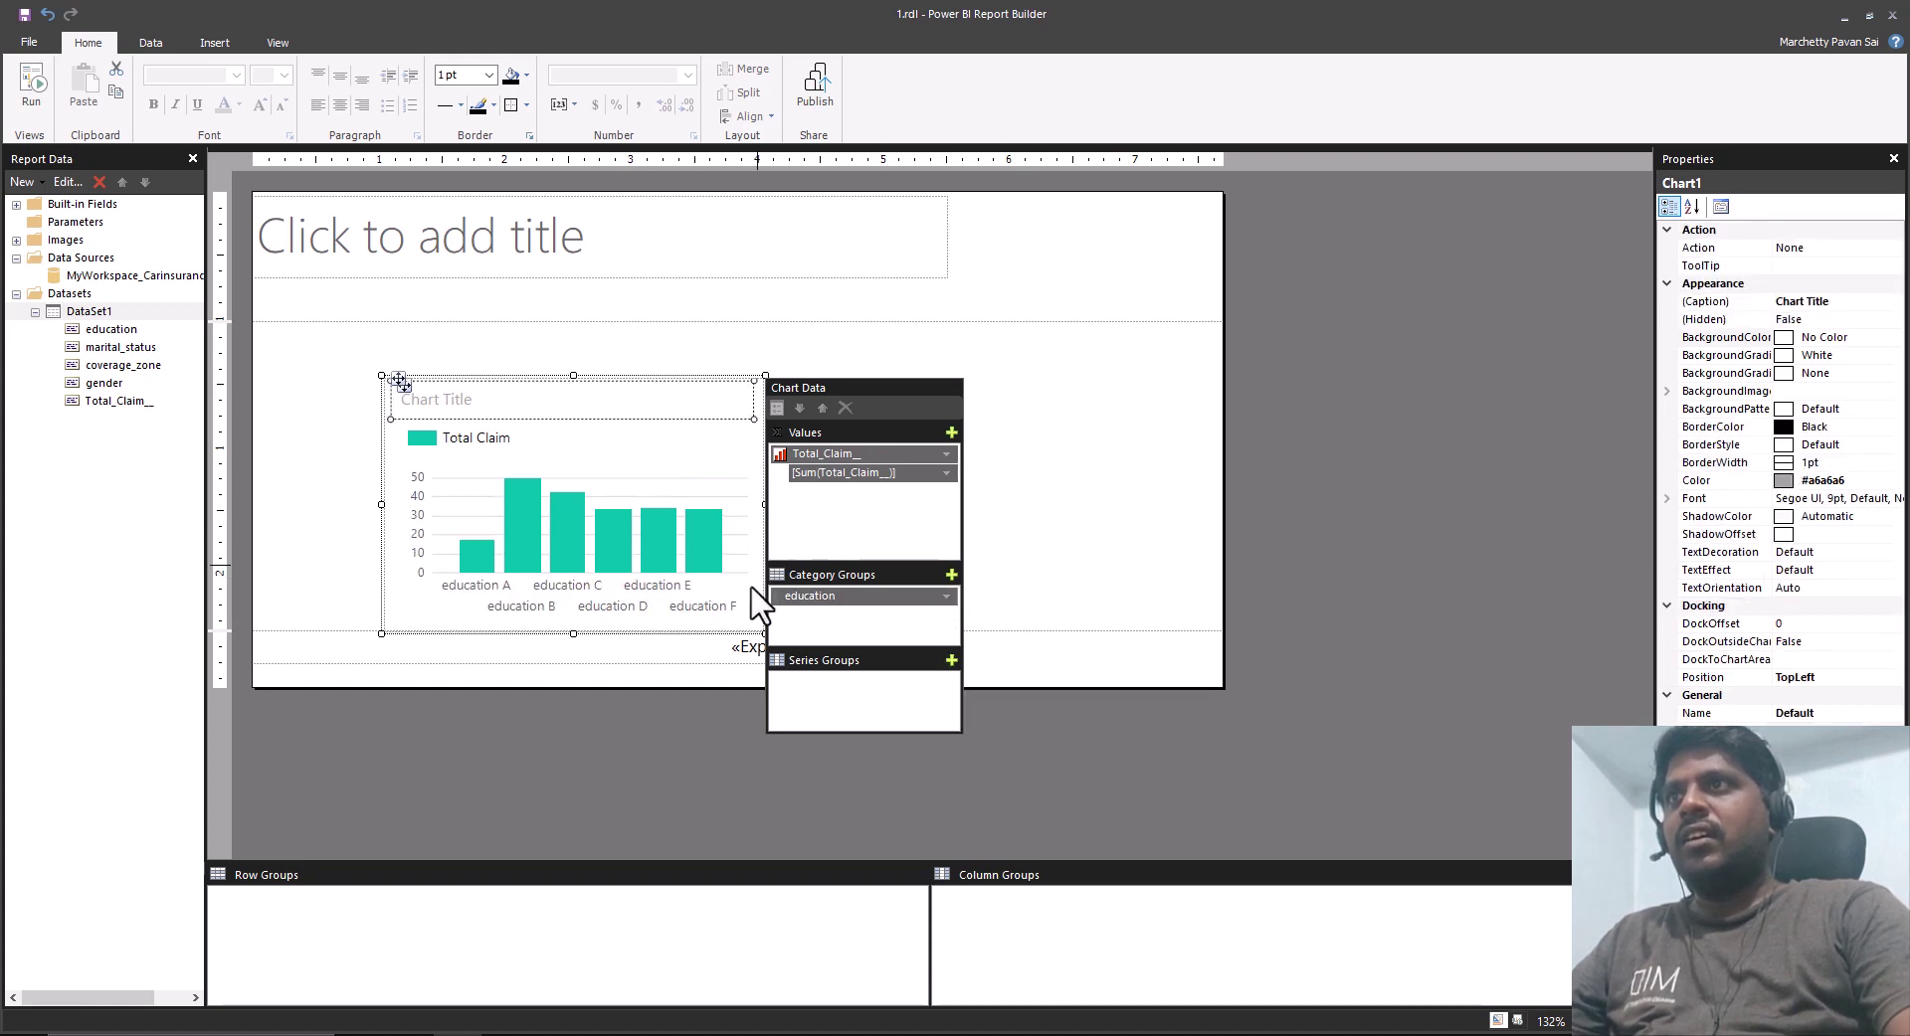
{"action": "left_click", "coordinate": [756, 506]}
{"action": "left_click_drag", "start_coordinate": [766, 507], "coordinate": [1161, 511]}
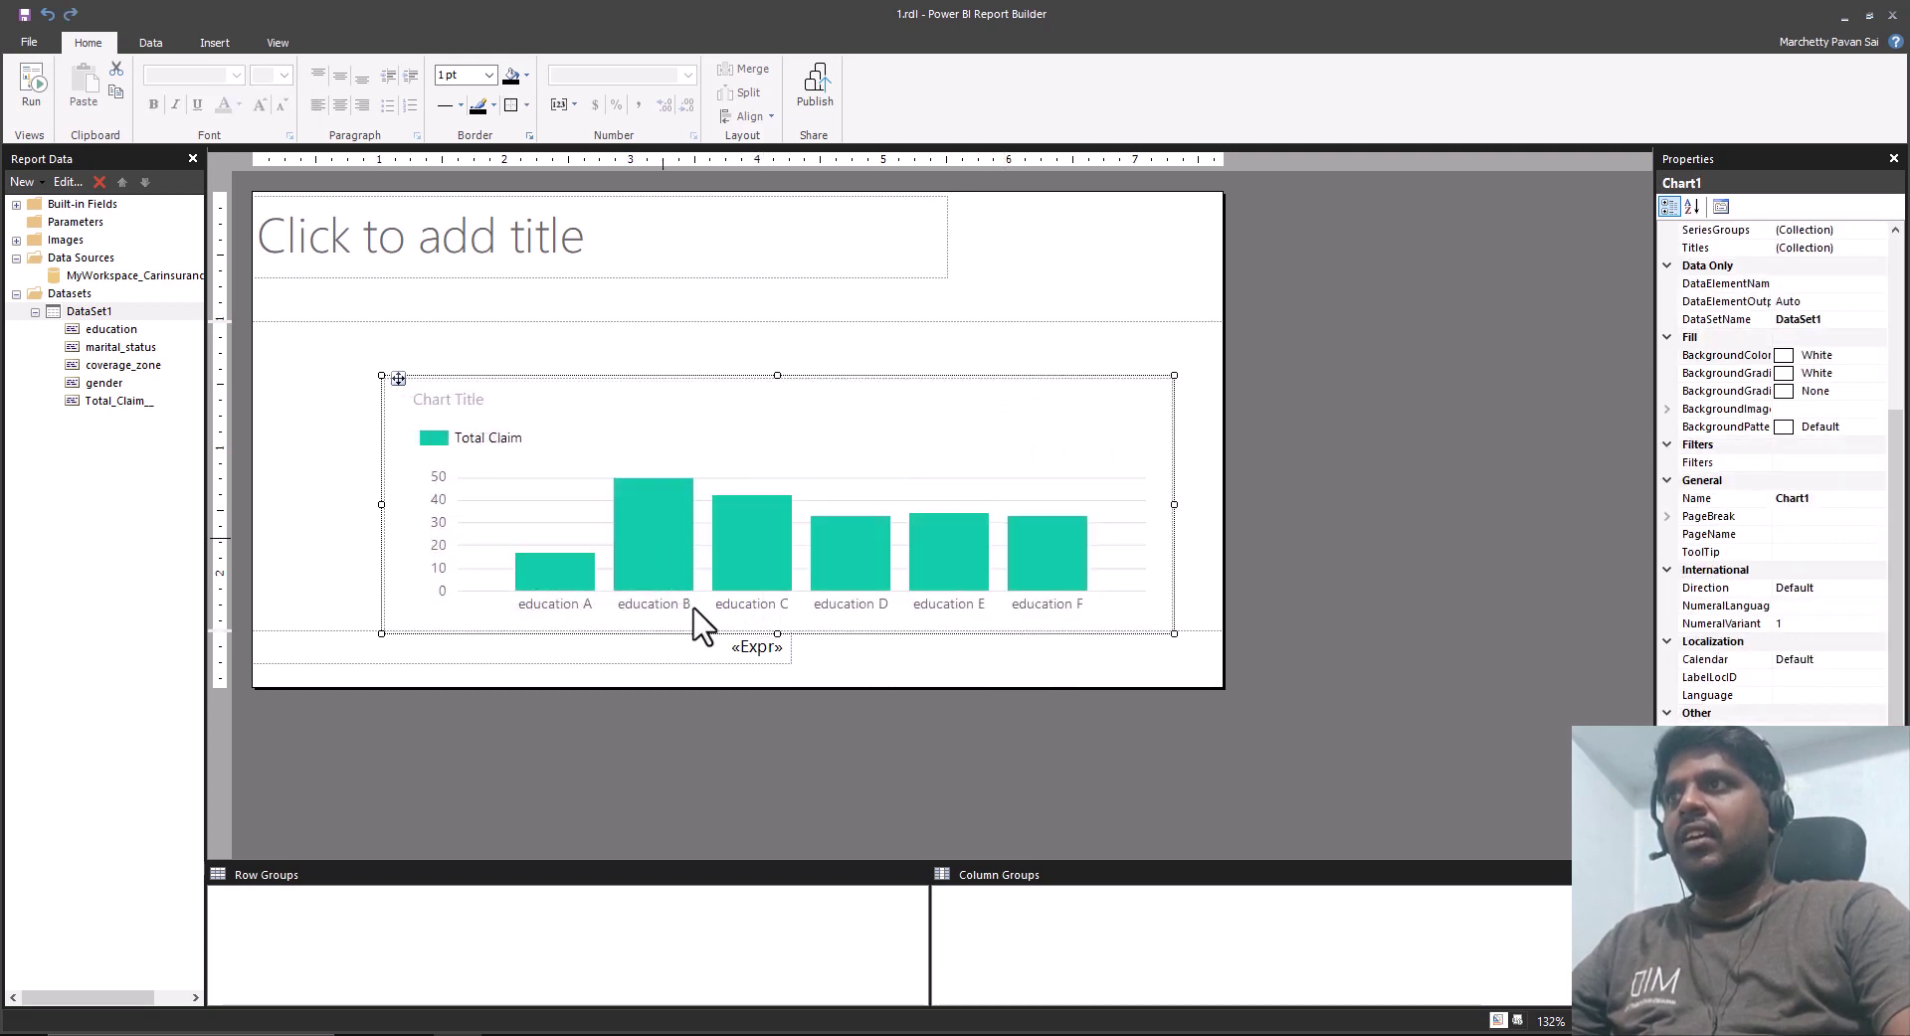
{"action": "left_click_drag", "start_coordinate": [827, 689], "coordinate": [829, 855]}
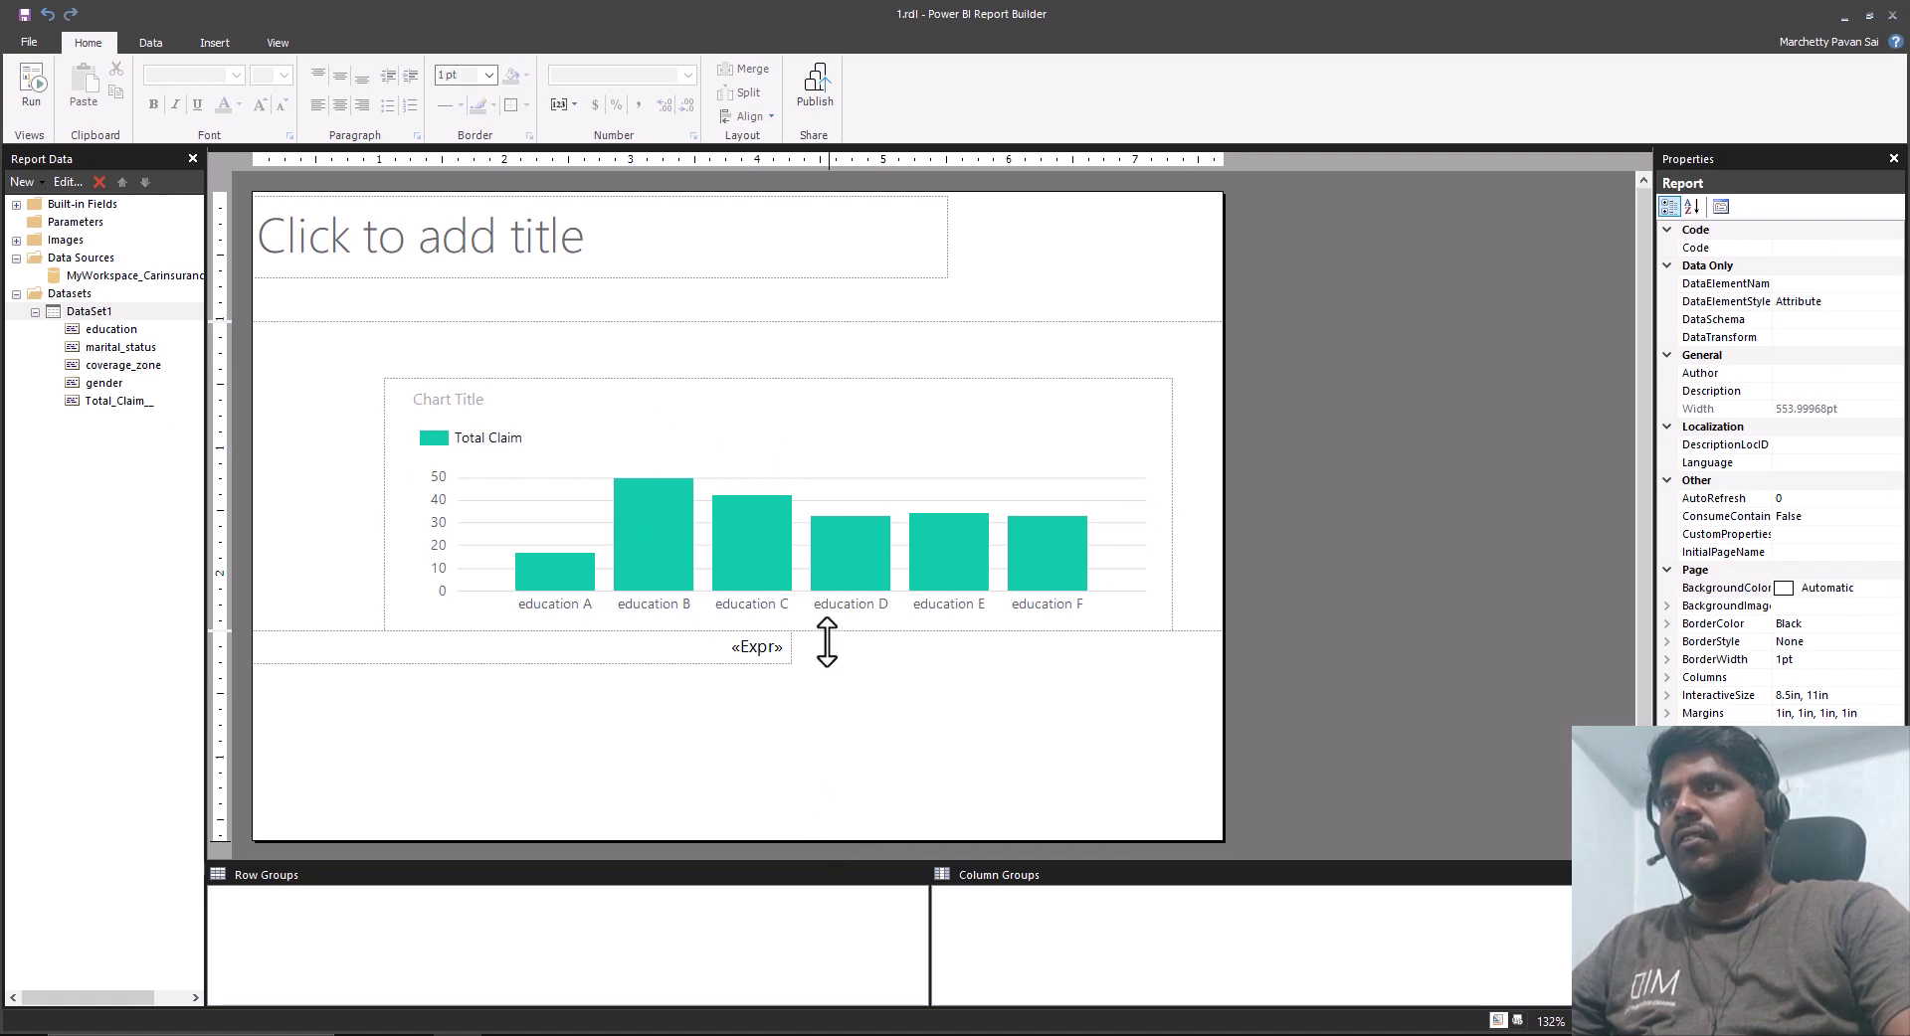
Lengthen the body, move the chart left and make it taller, then preview the report.
{"action": "left_click_drag", "start_coordinate": [840, 633], "coordinate": [839, 794]}
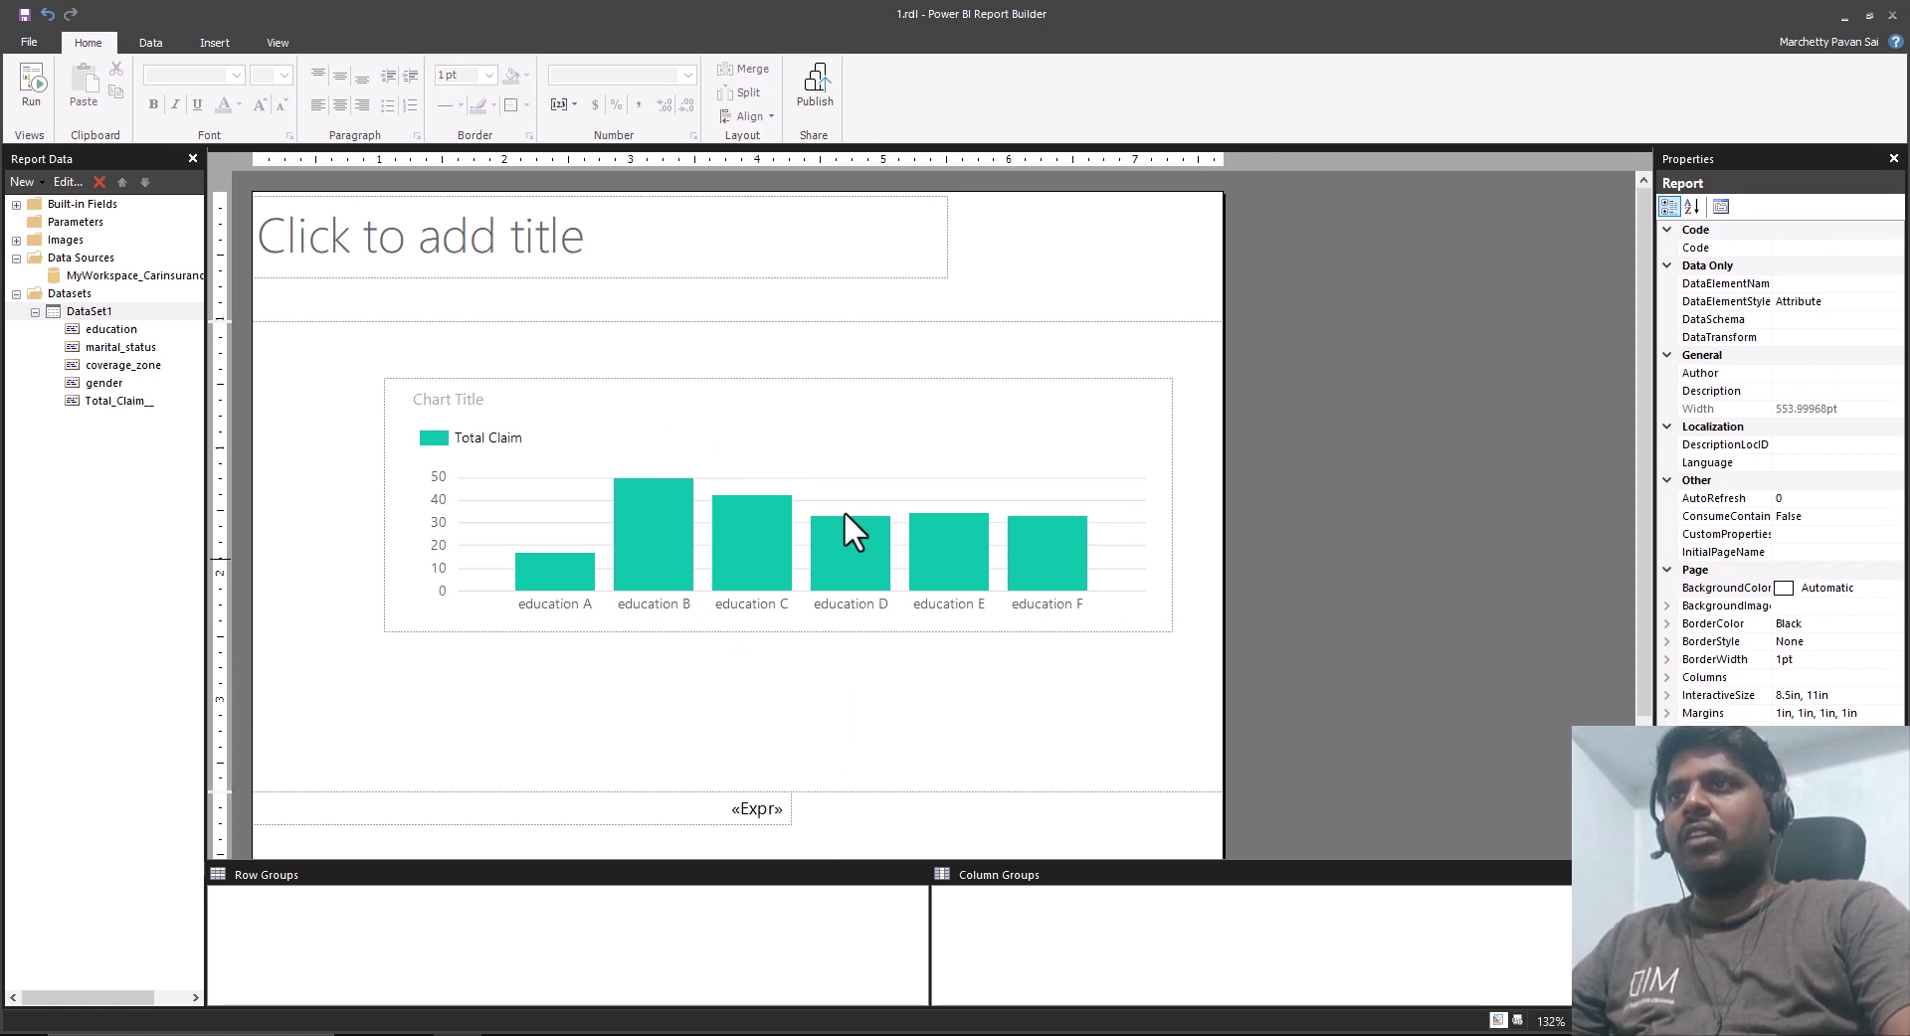
{"action": "left_click", "coordinate": [687, 384]}
{"action": "left_click_drag", "start_coordinate": [689, 381], "coordinate": [577, 403]}
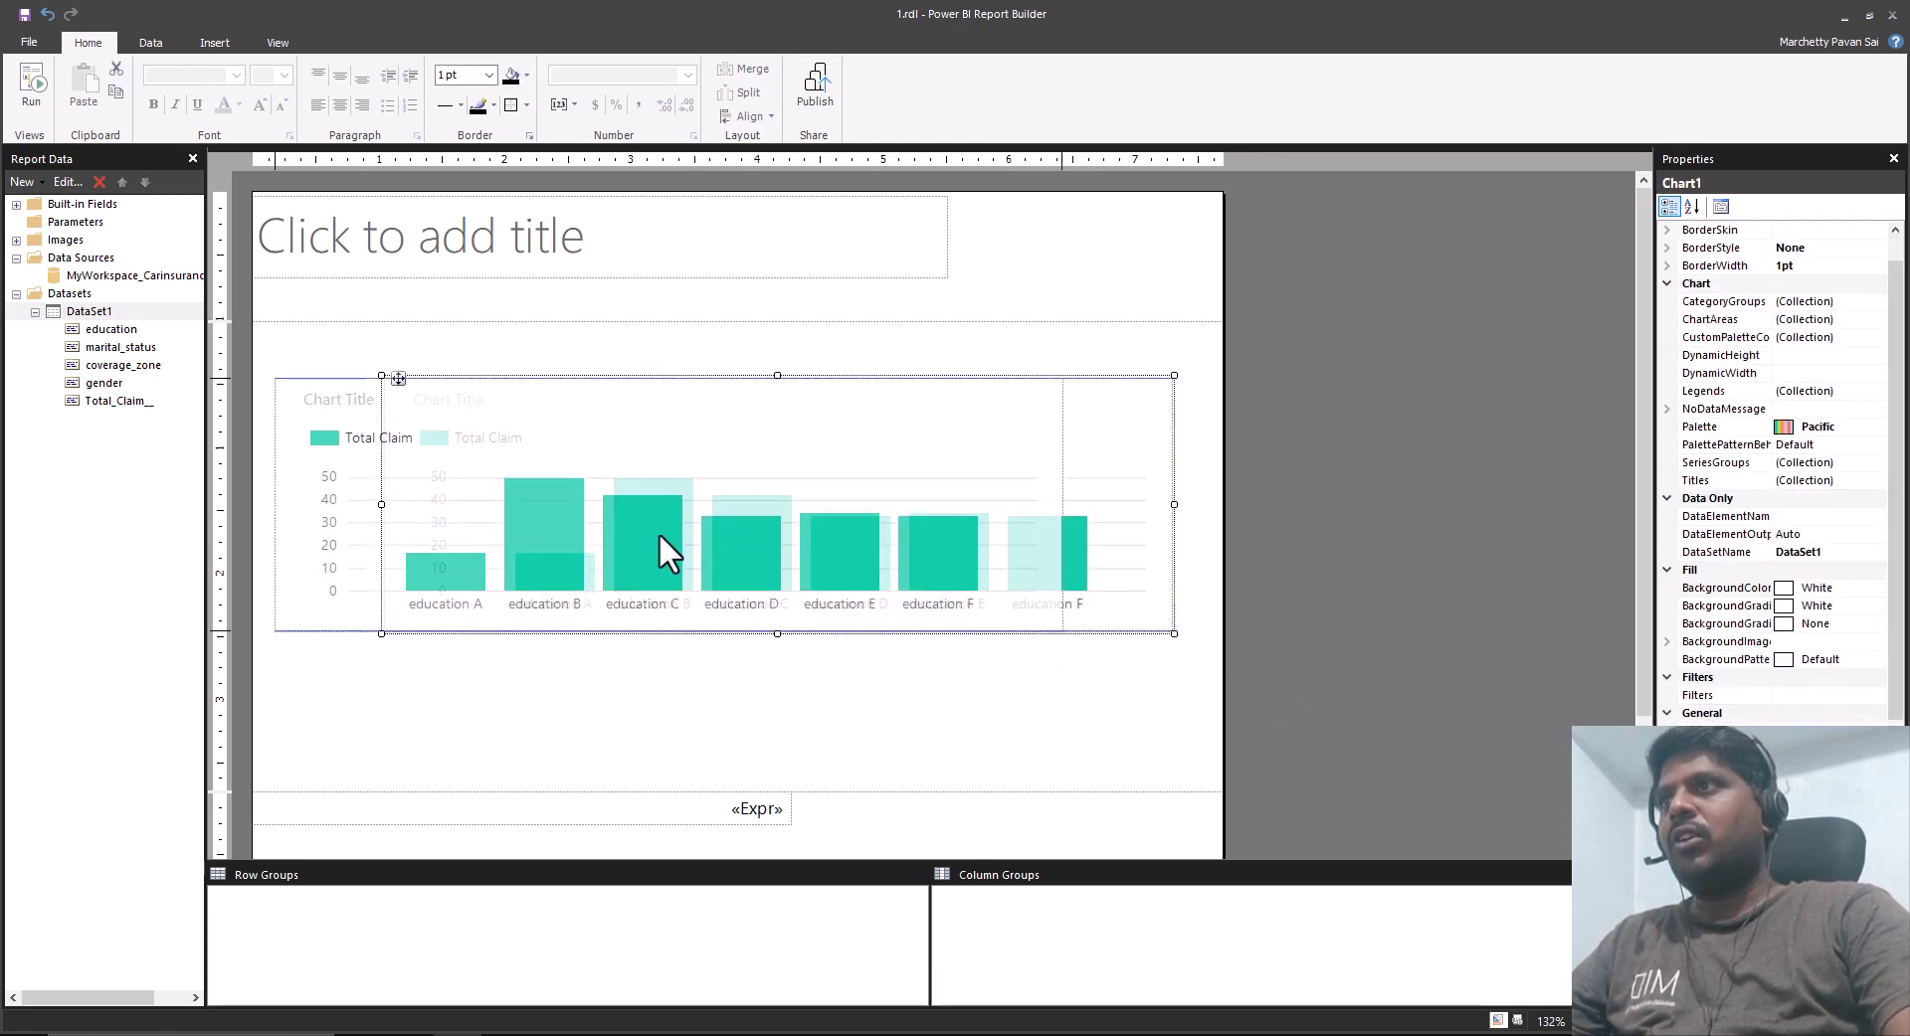
{"action": "left_click_drag", "start_coordinate": [668, 635], "coordinate": [669, 741]}
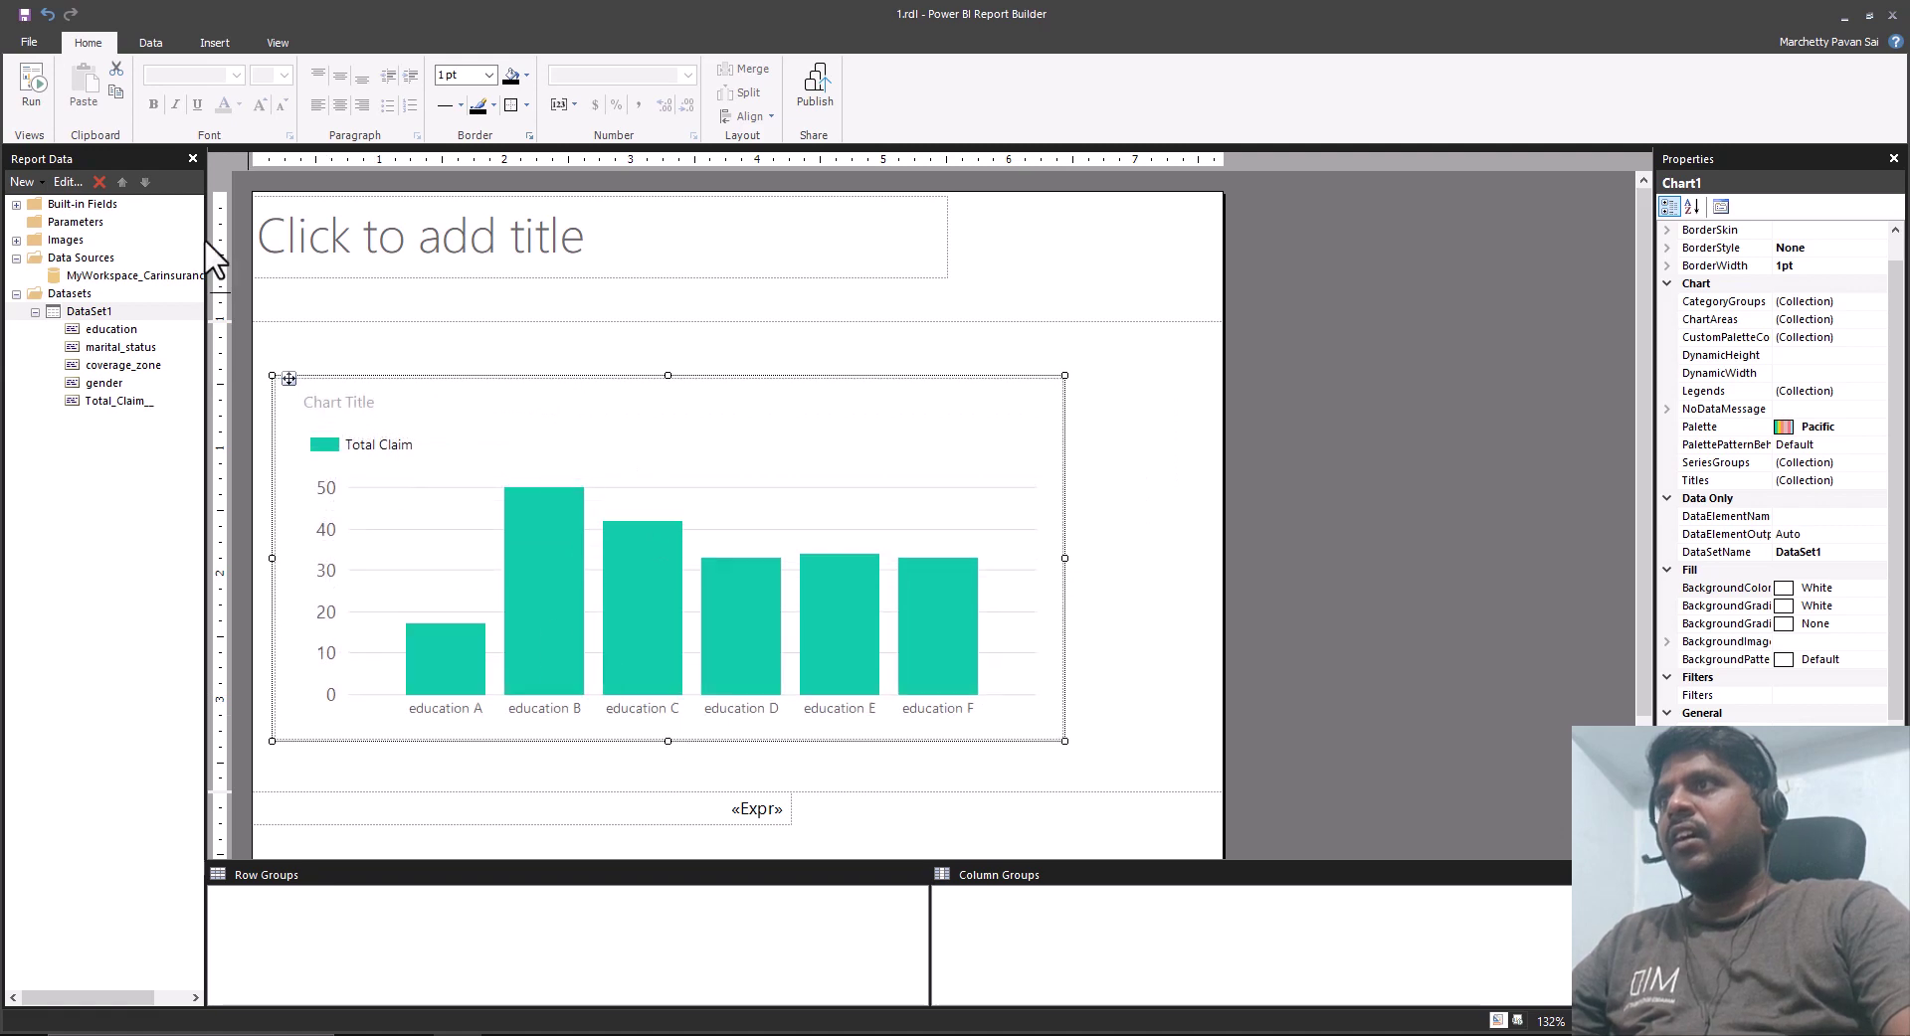
{"action": "left_click", "coordinate": [31, 90]}
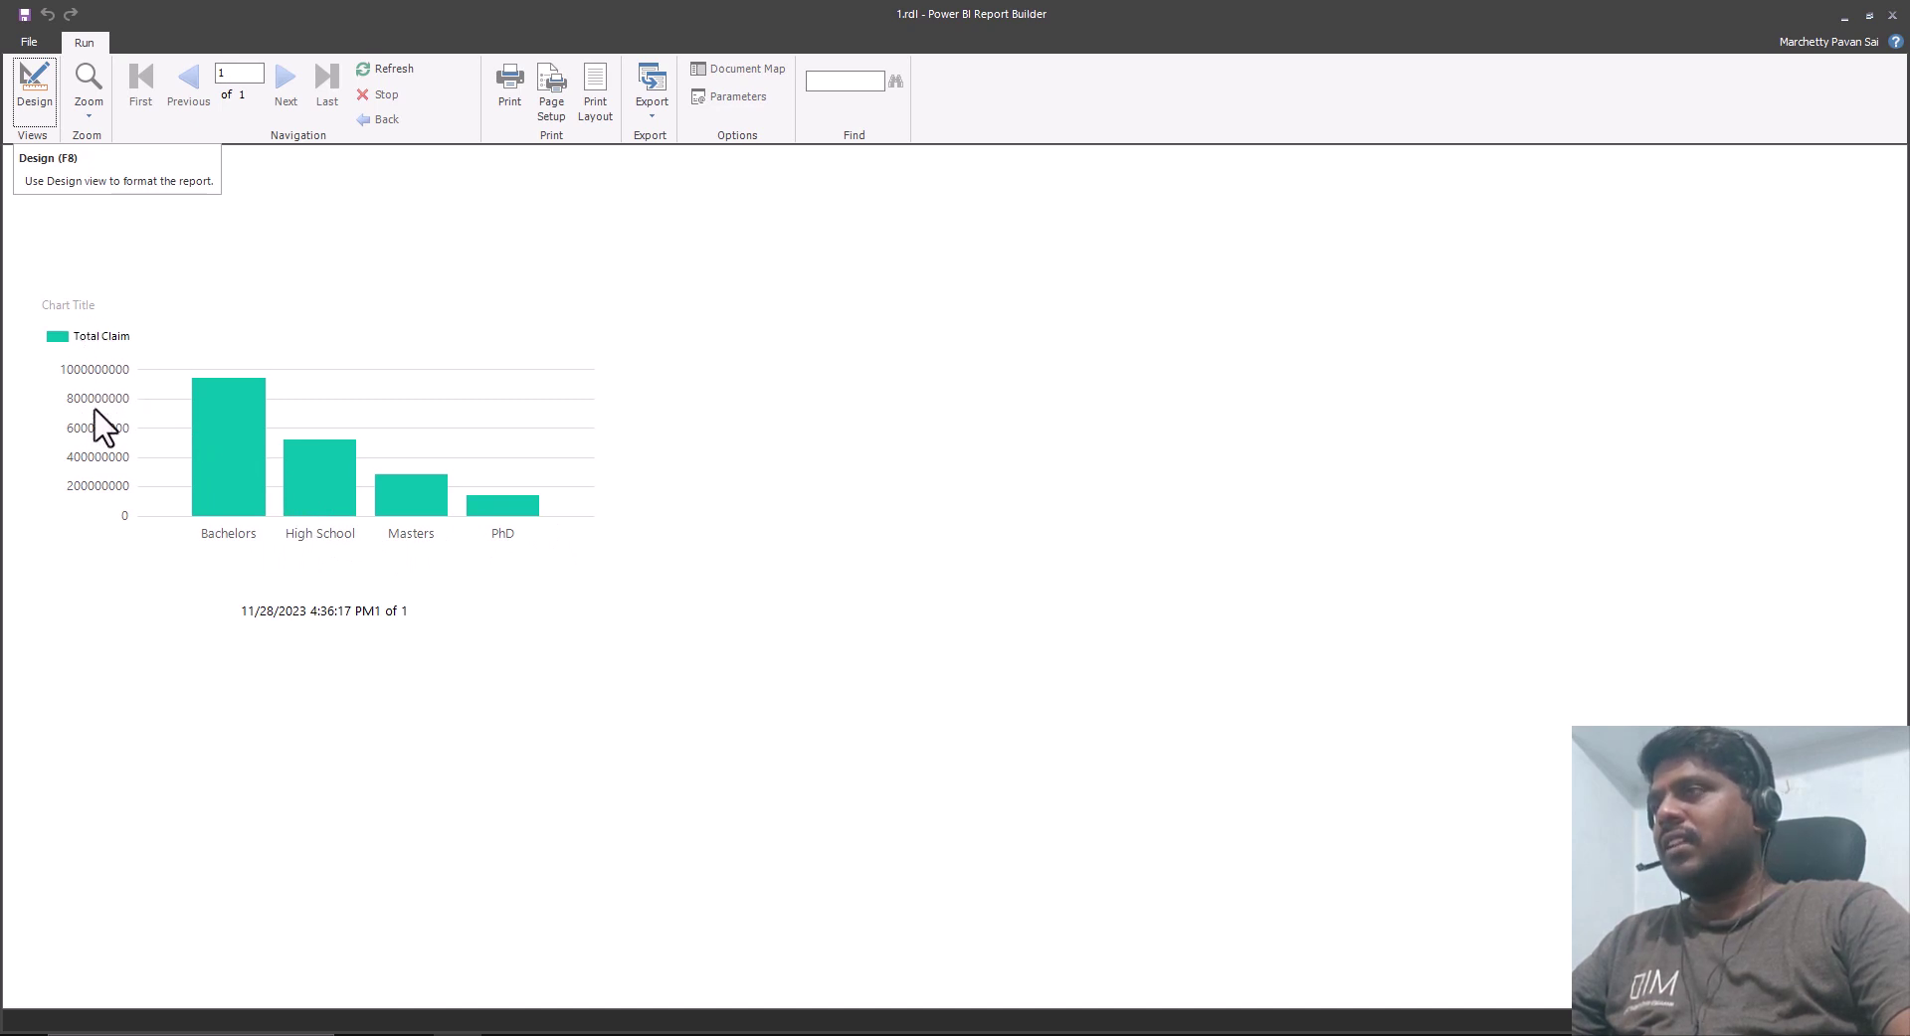
{"action": "left_click", "coordinate": [36, 100]}
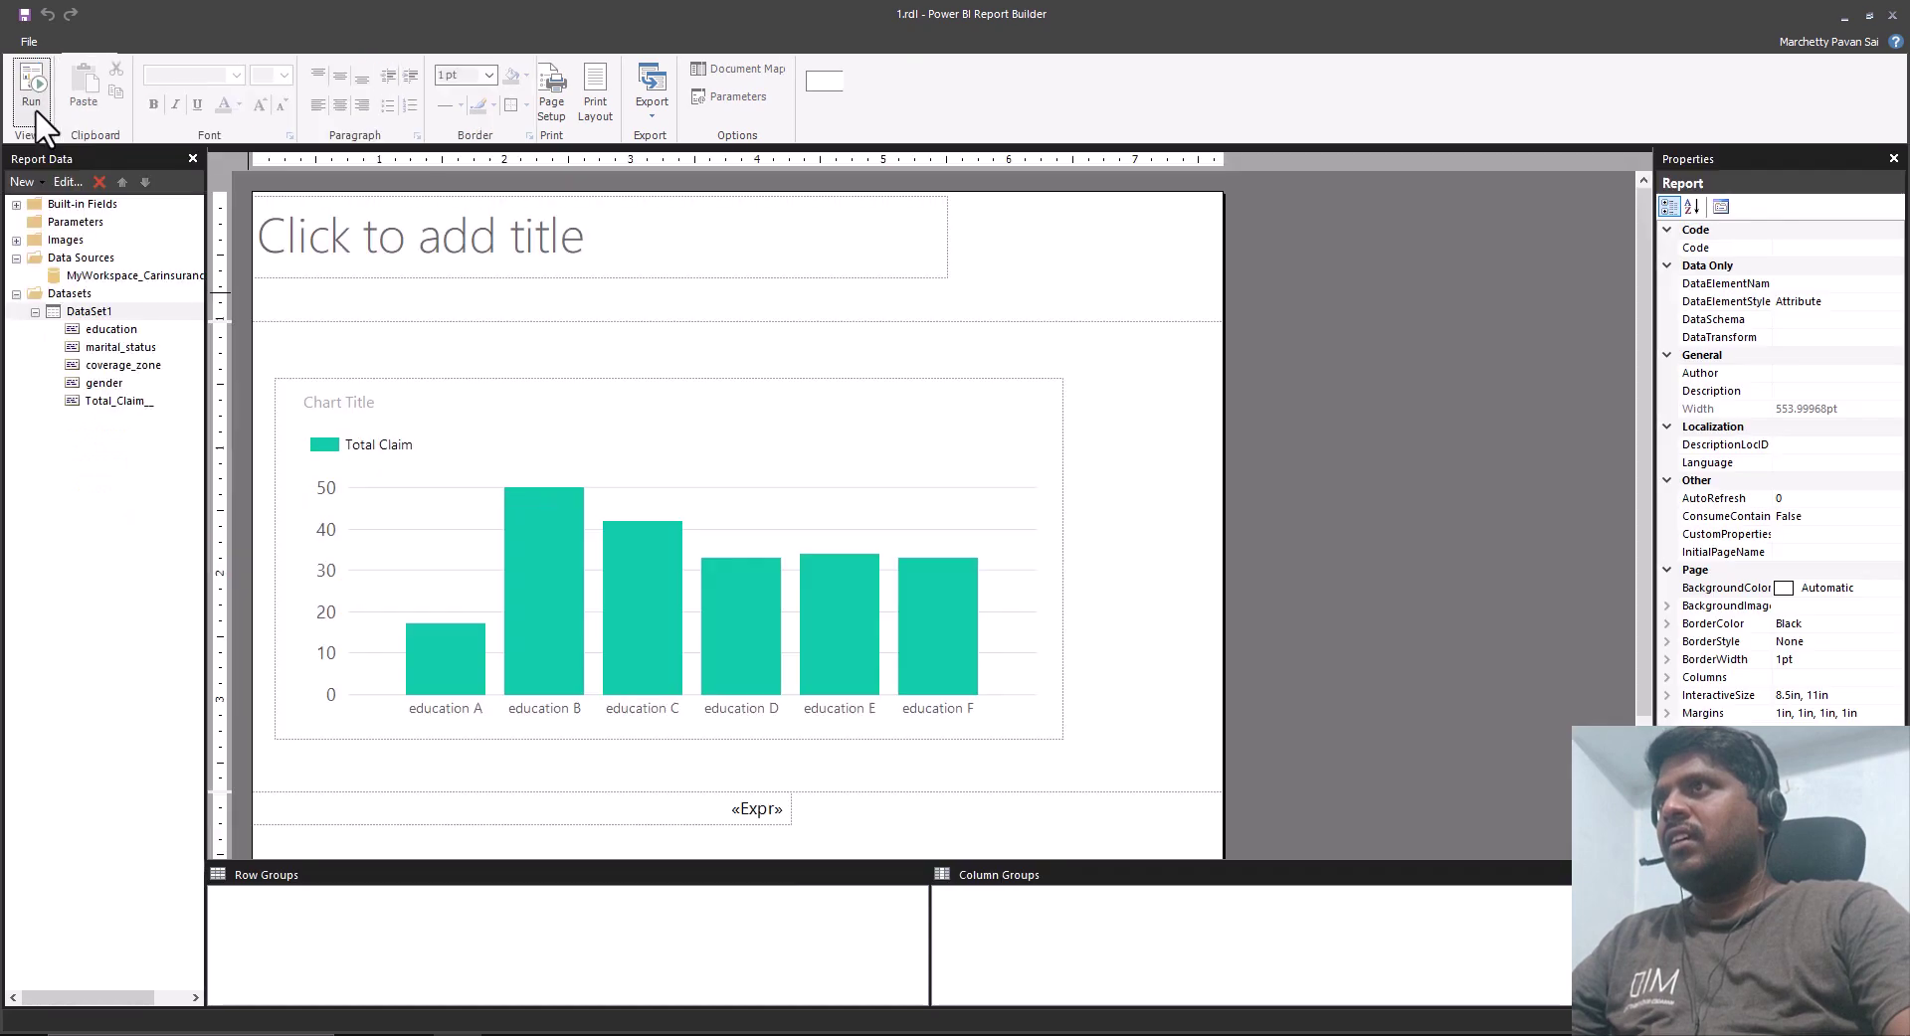
Set the vertical axis labels to Number format shown in Millions.
{"action": "left_click", "coordinate": [330, 508]}
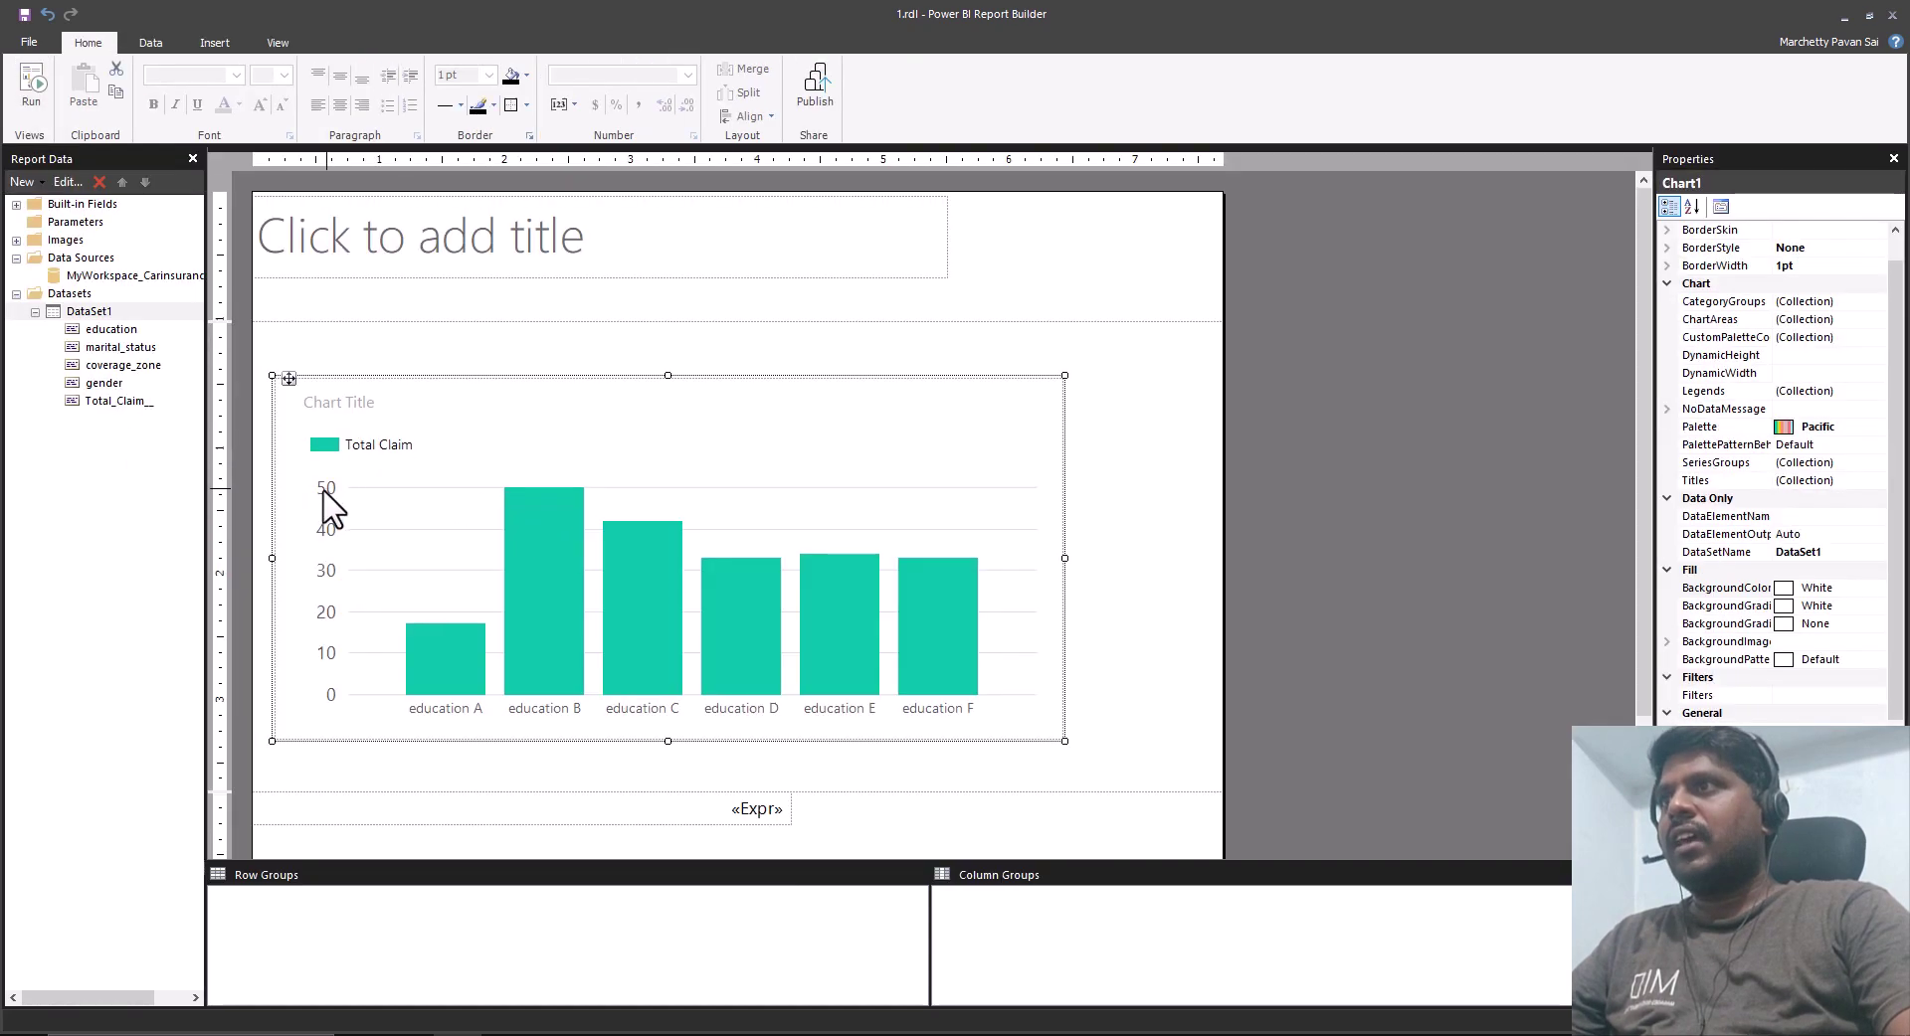
{"action": "left_click", "coordinate": [334, 517]}
{"action": "right_click", "coordinate": [334, 518]}
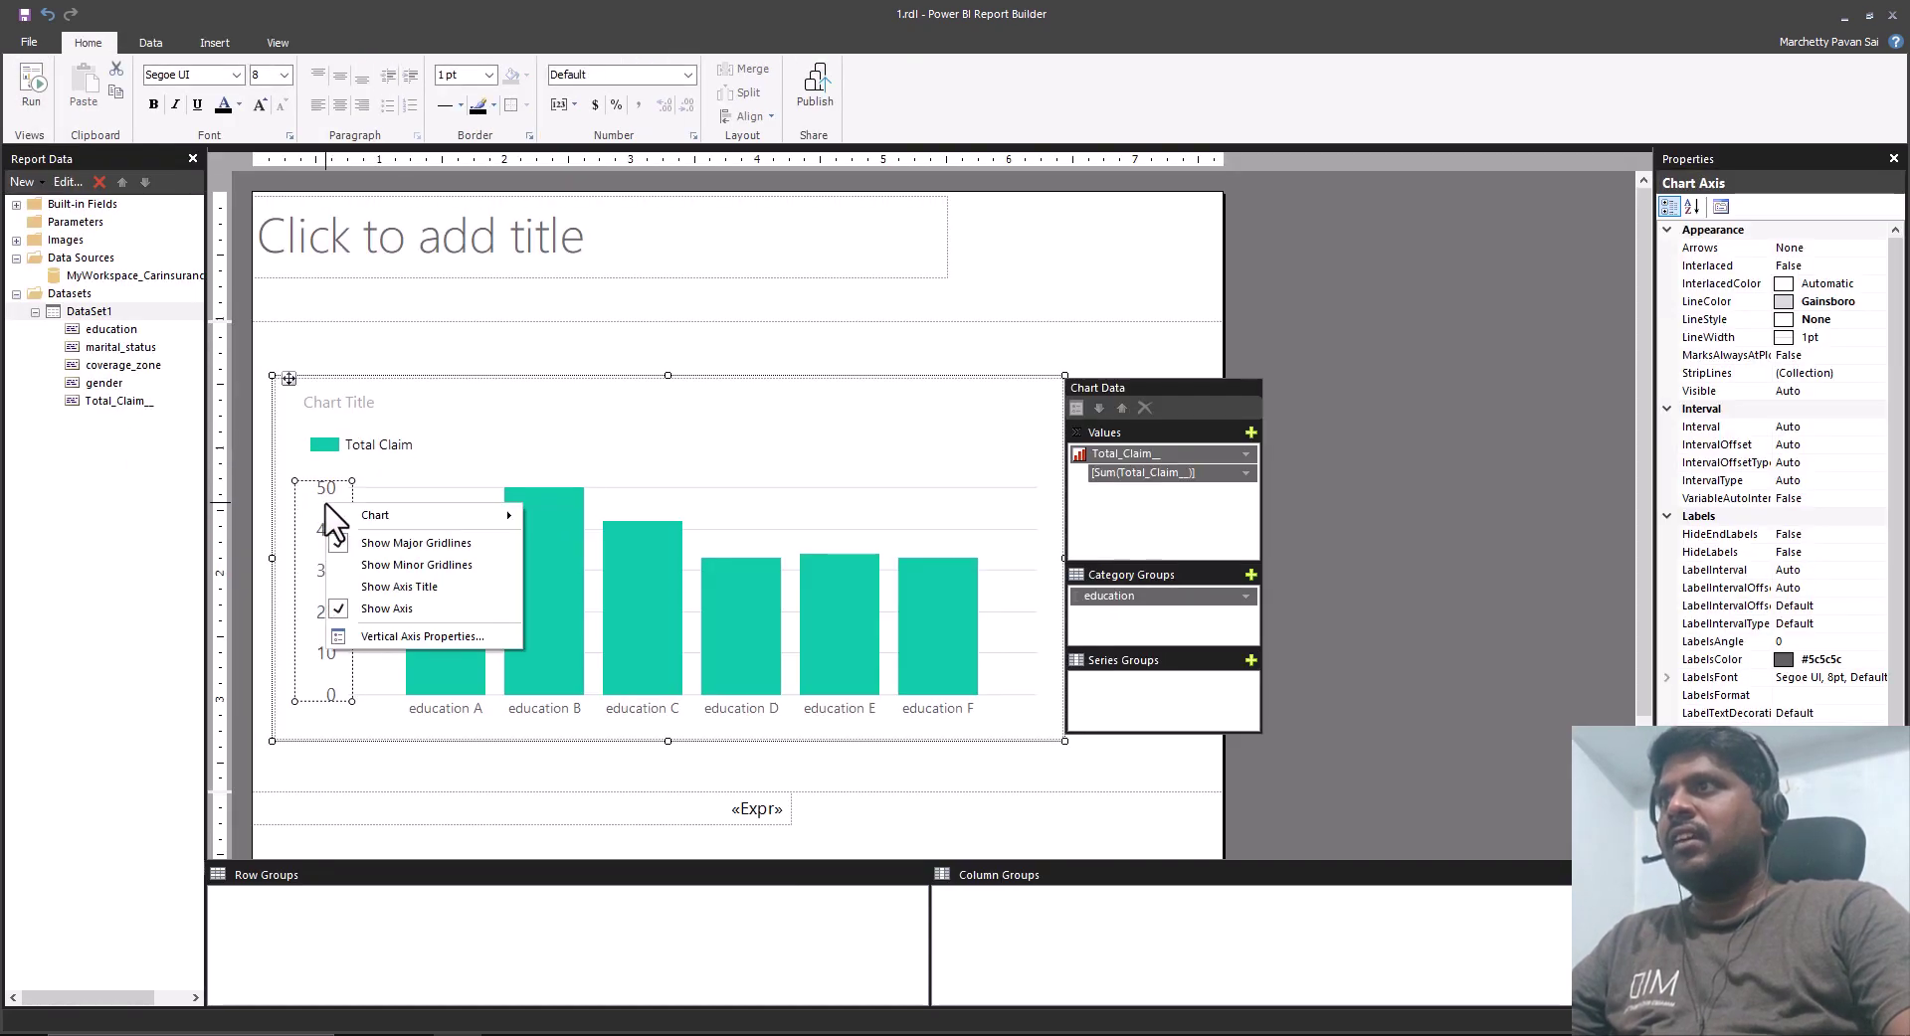
{"action": "left_click", "coordinate": [432, 636]}
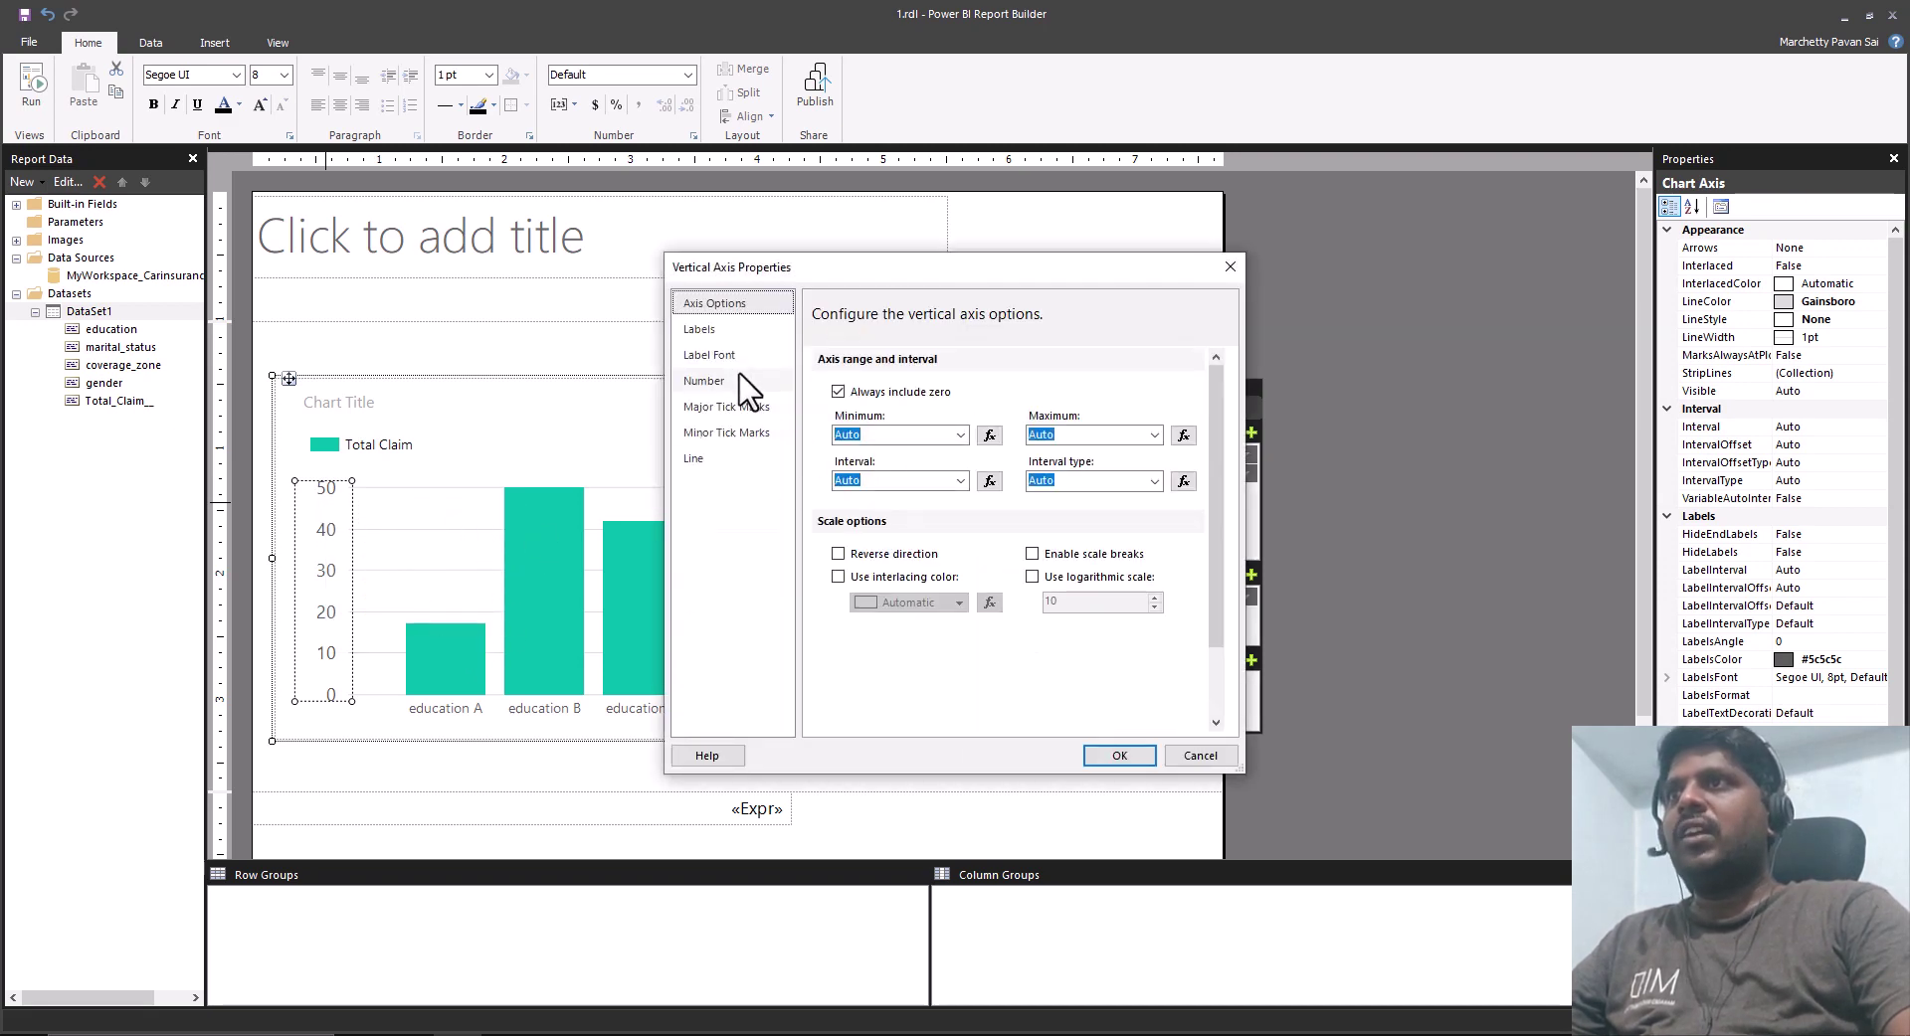
{"action": "left_click", "coordinate": [744, 381]}
{"action": "left_click", "coordinate": [840, 386]}
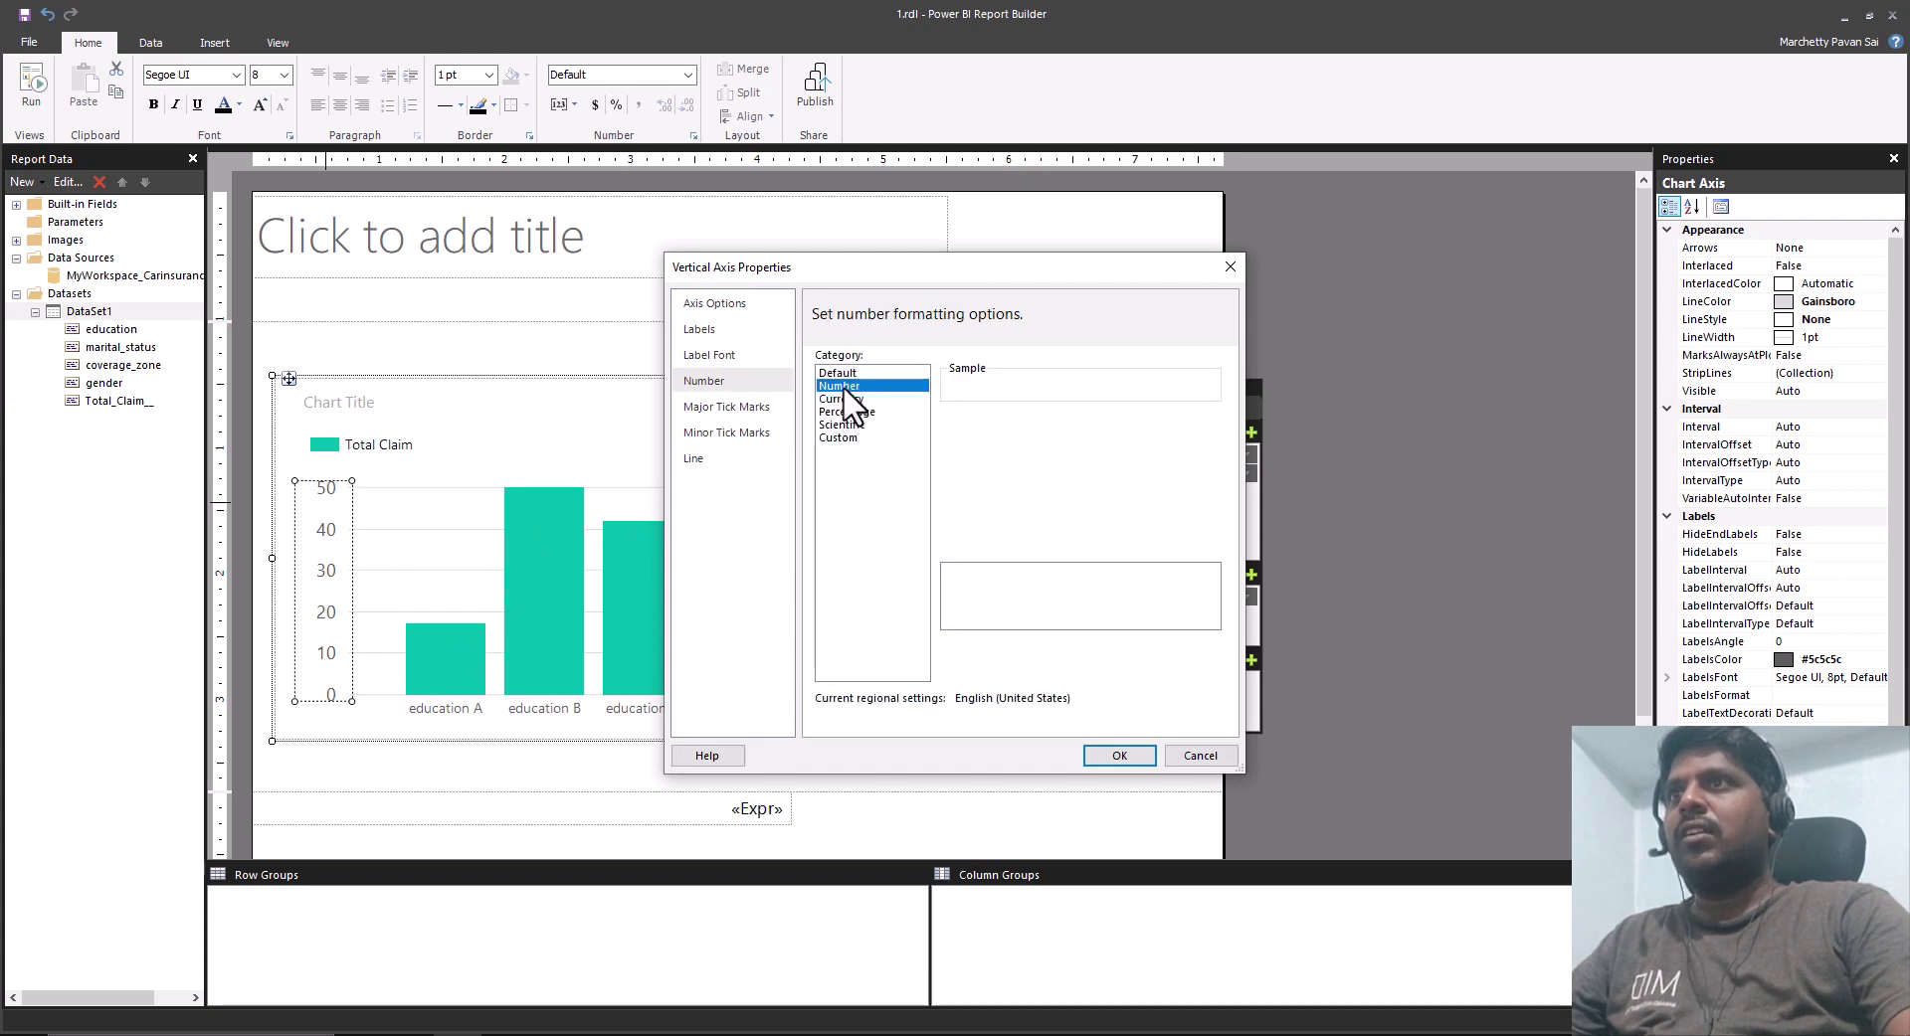
{"action": "left_click", "coordinate": [995, 503]}
{"action": "left_click", "coordinate": [1082, 504]}
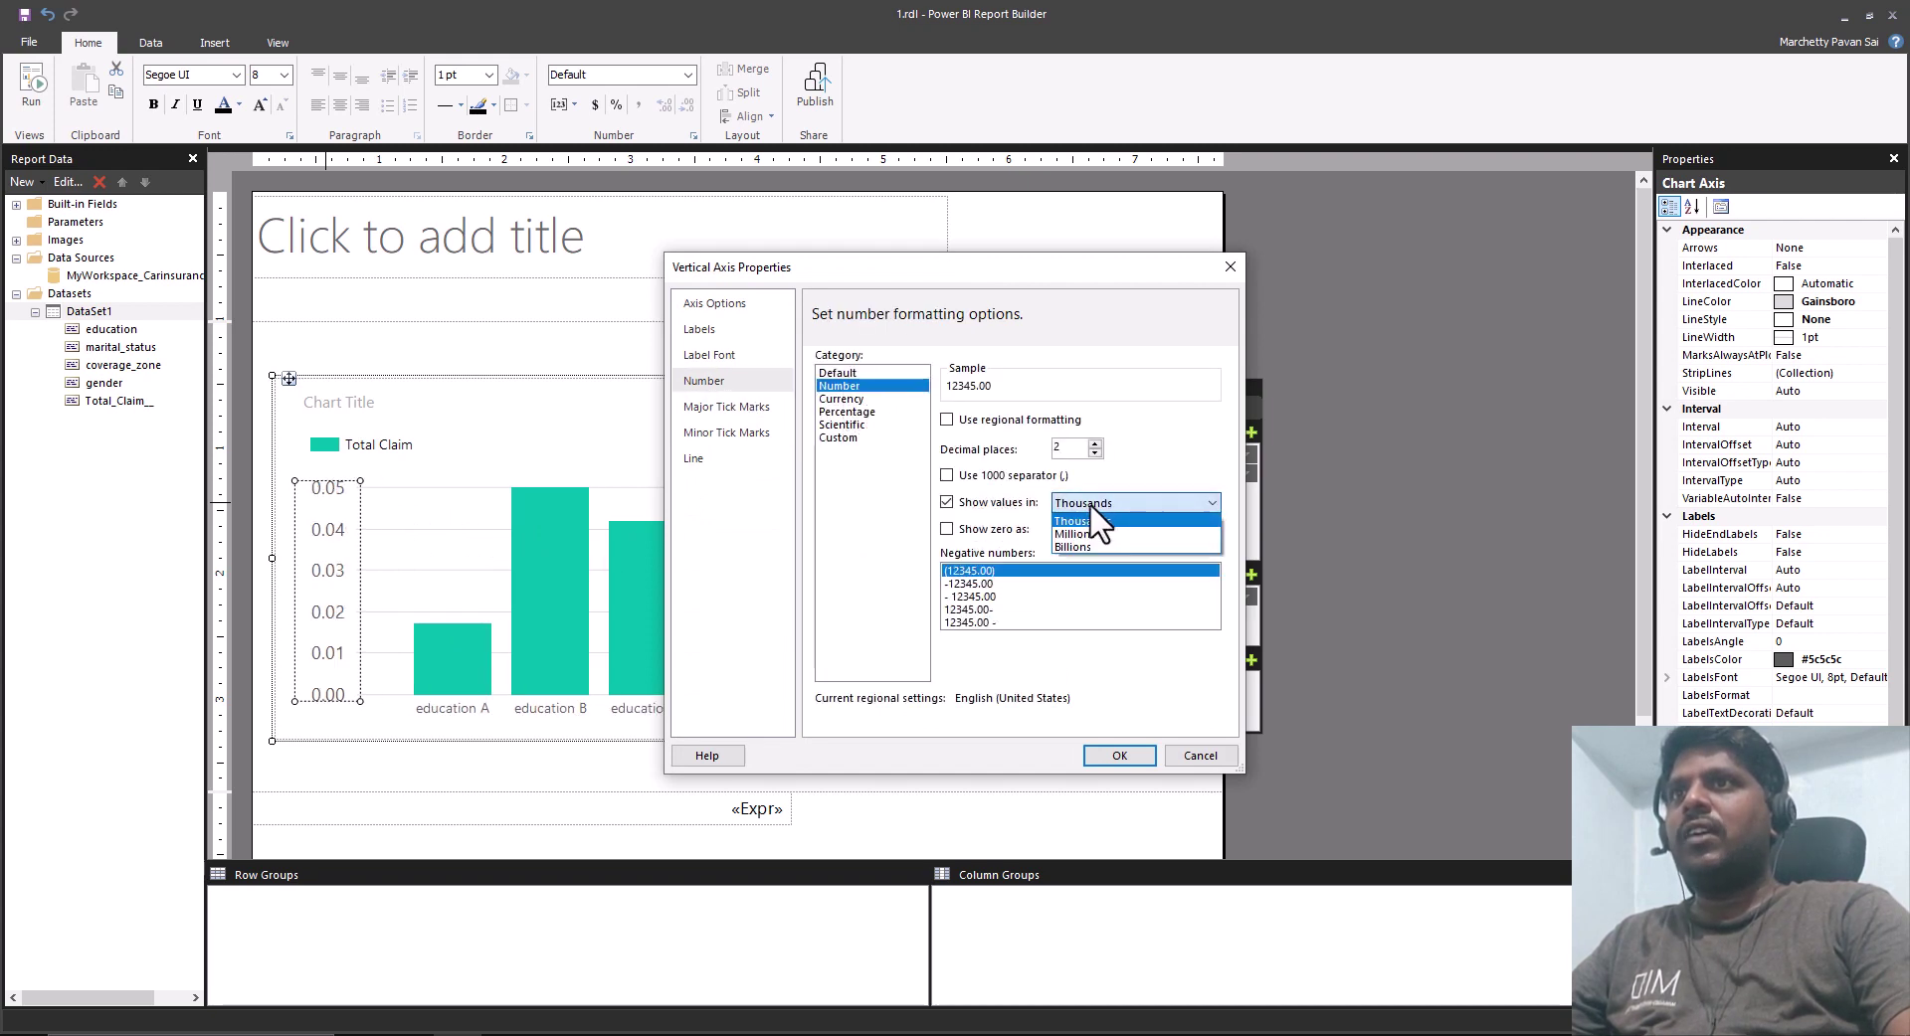
{"action": "left_click", "coordinate": [1094, 532]}
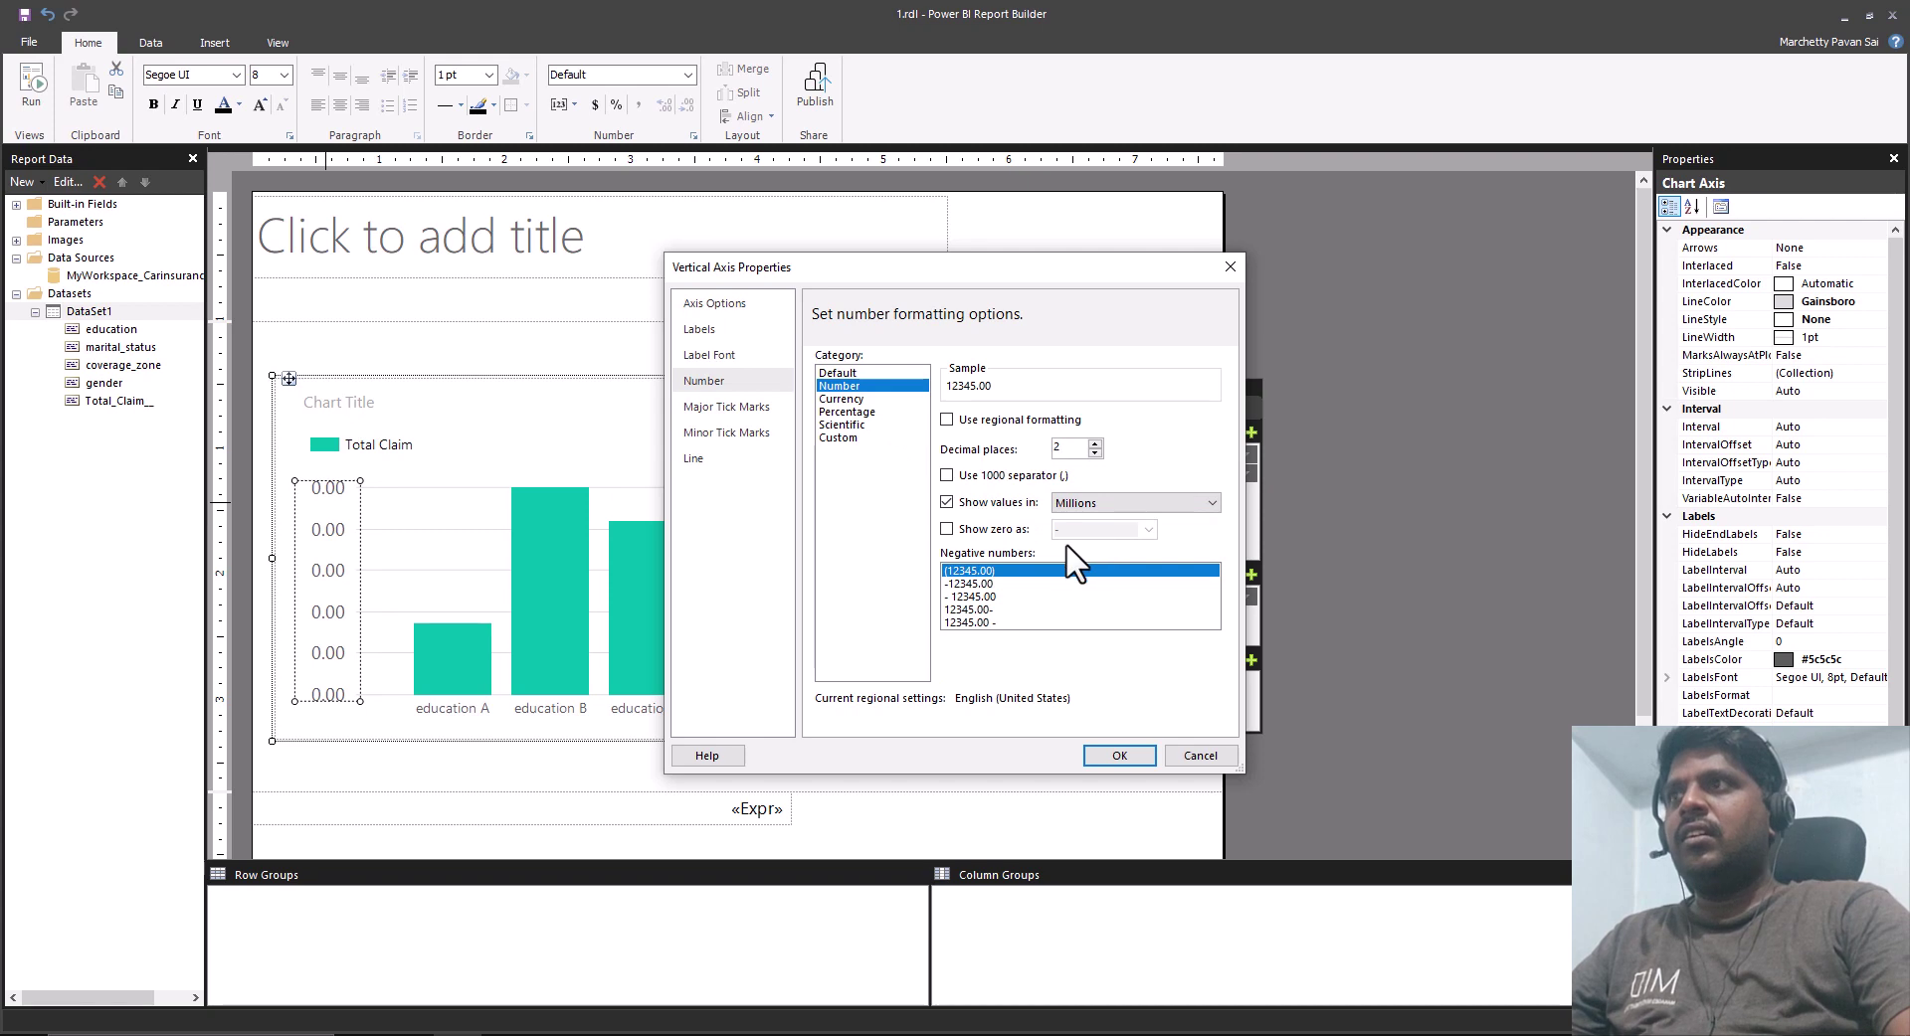
{"action": "left_click", "coordinate": [1107, 756]}
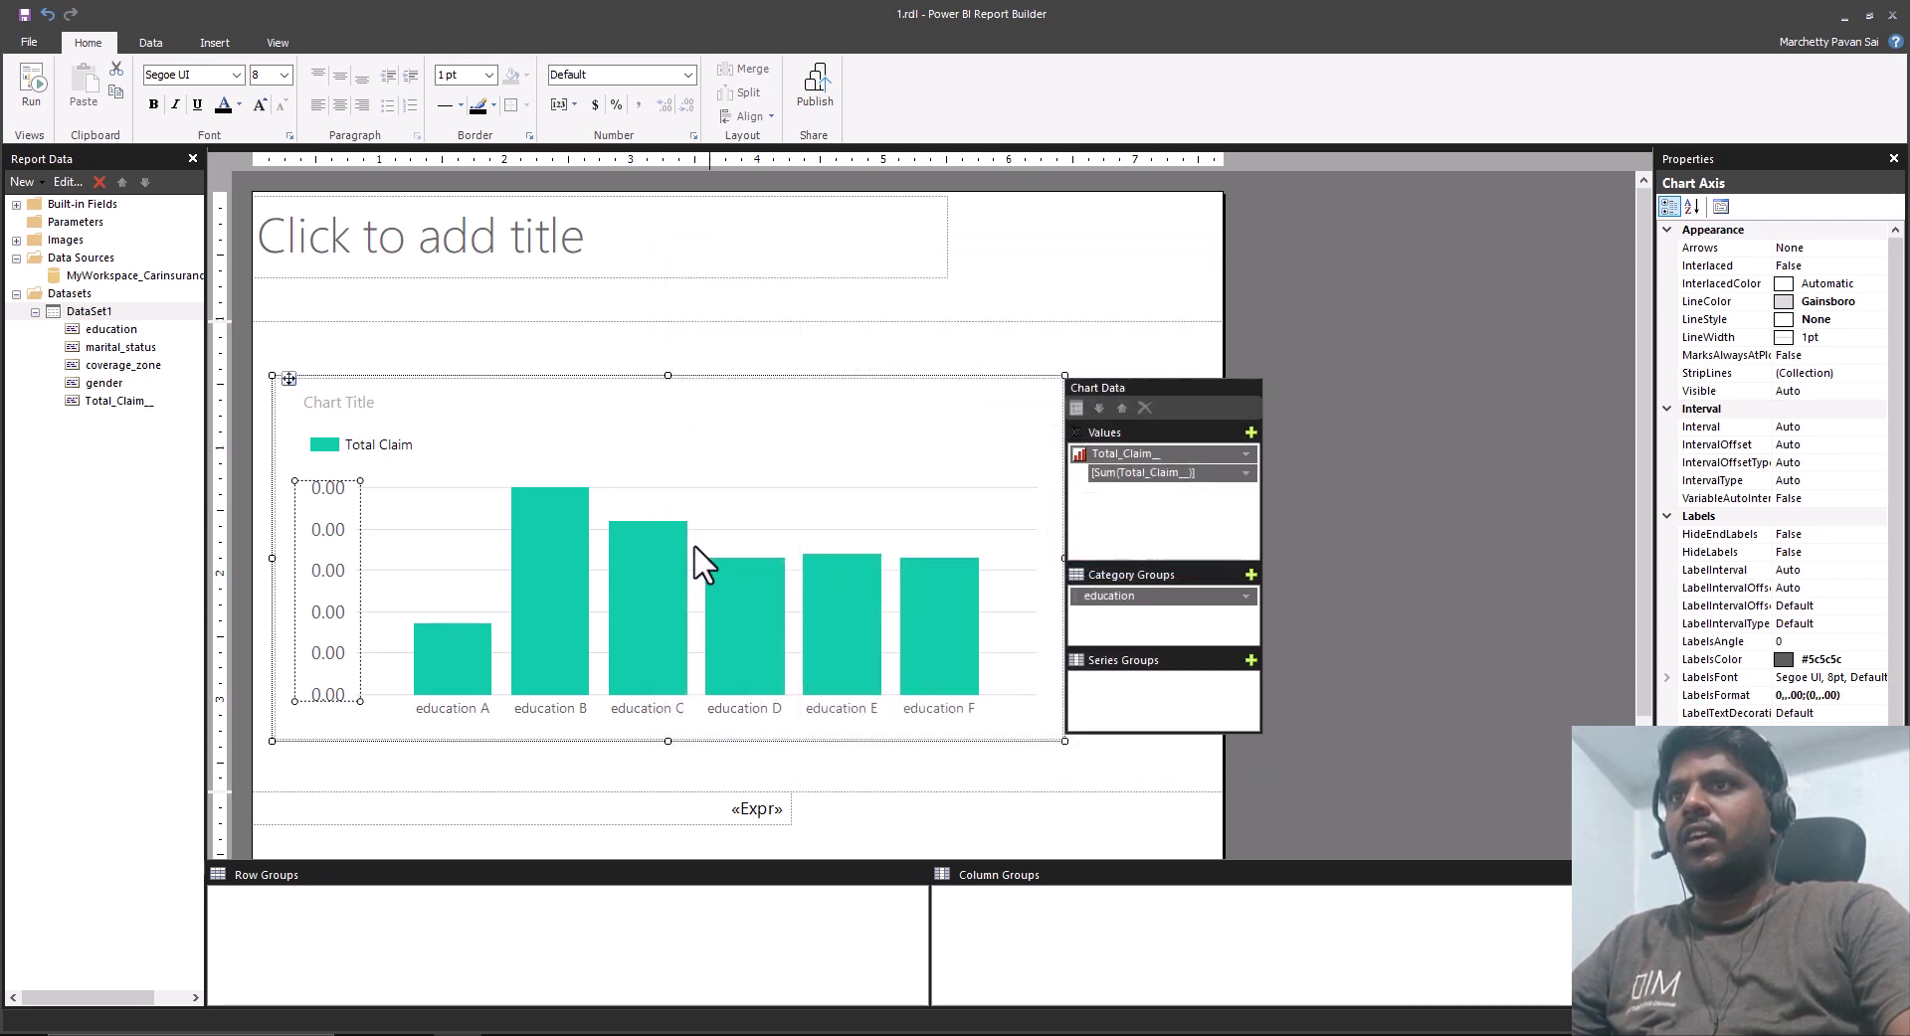
{"action": "left_click", "coordinate": [631, 547]}
Show bar data labels as Number in Millions, then preview the report and return to Design.
{"action": "right_click", "coordinate": [637, 549]}
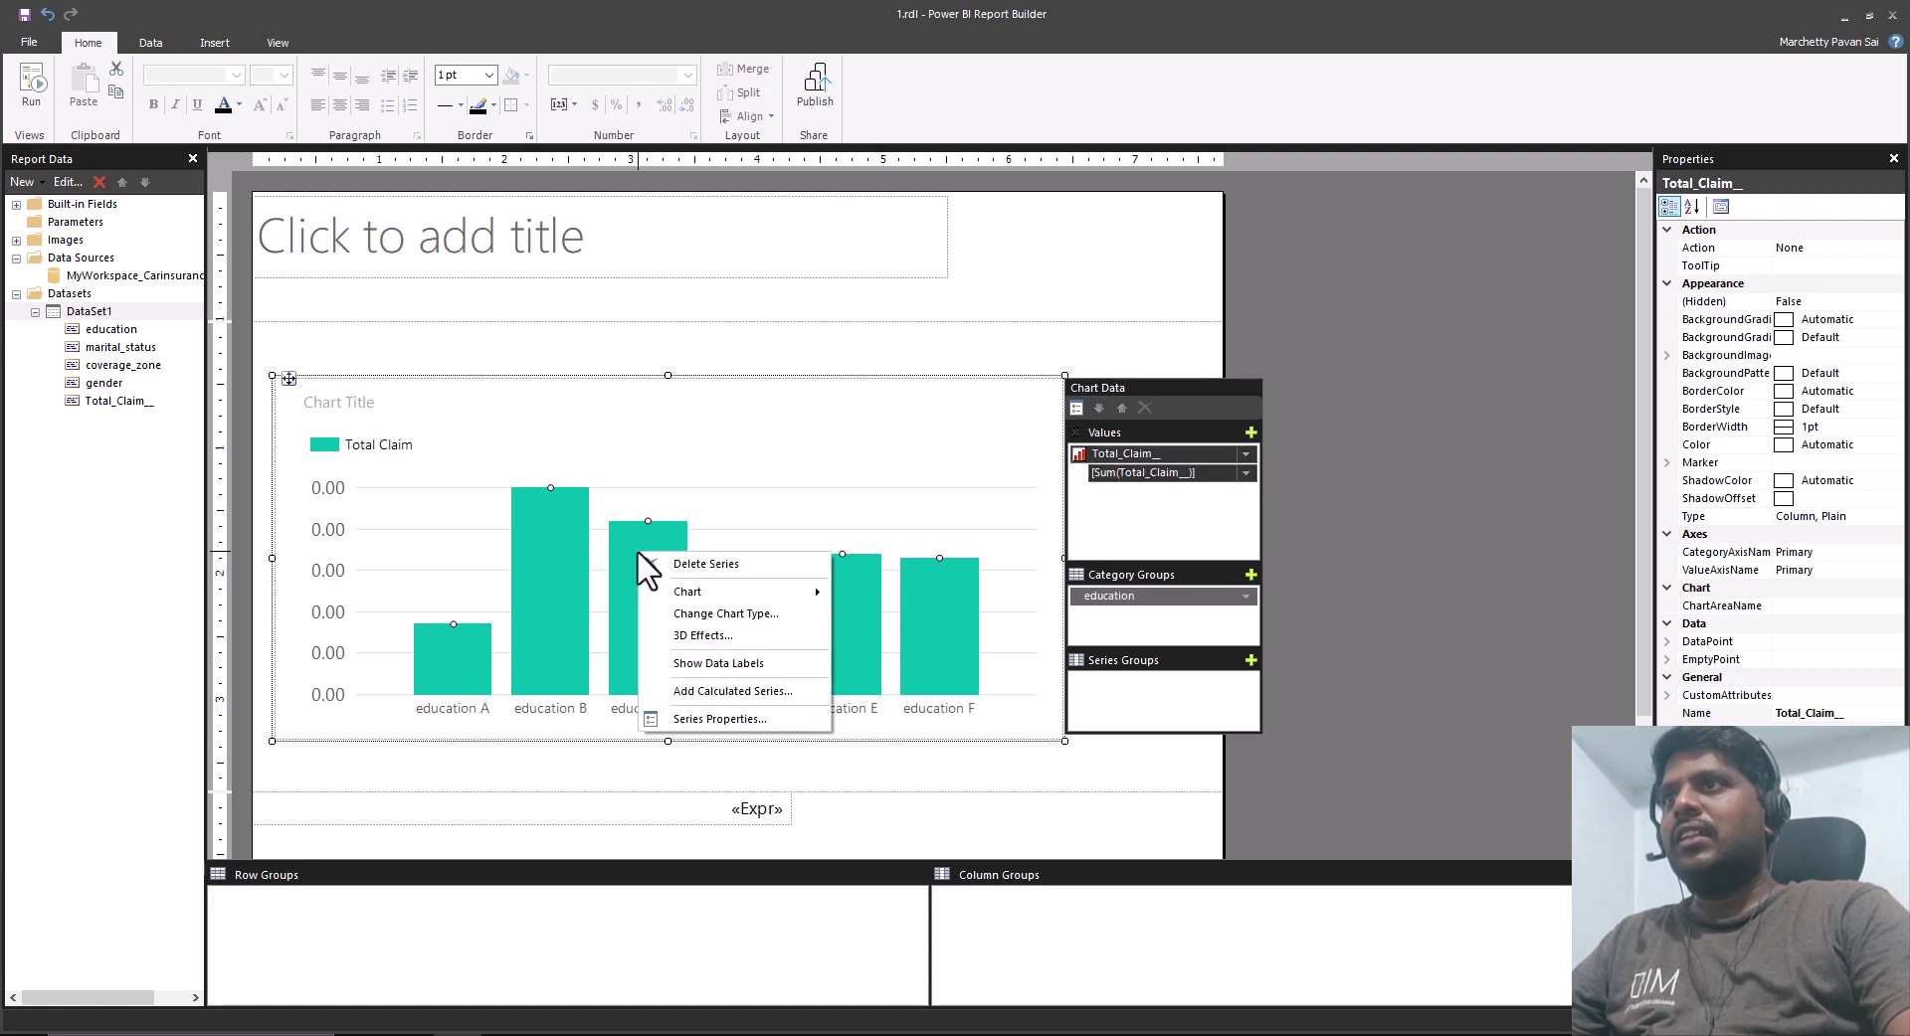
{"action": "left_click", "coordinate": [724, 662]}
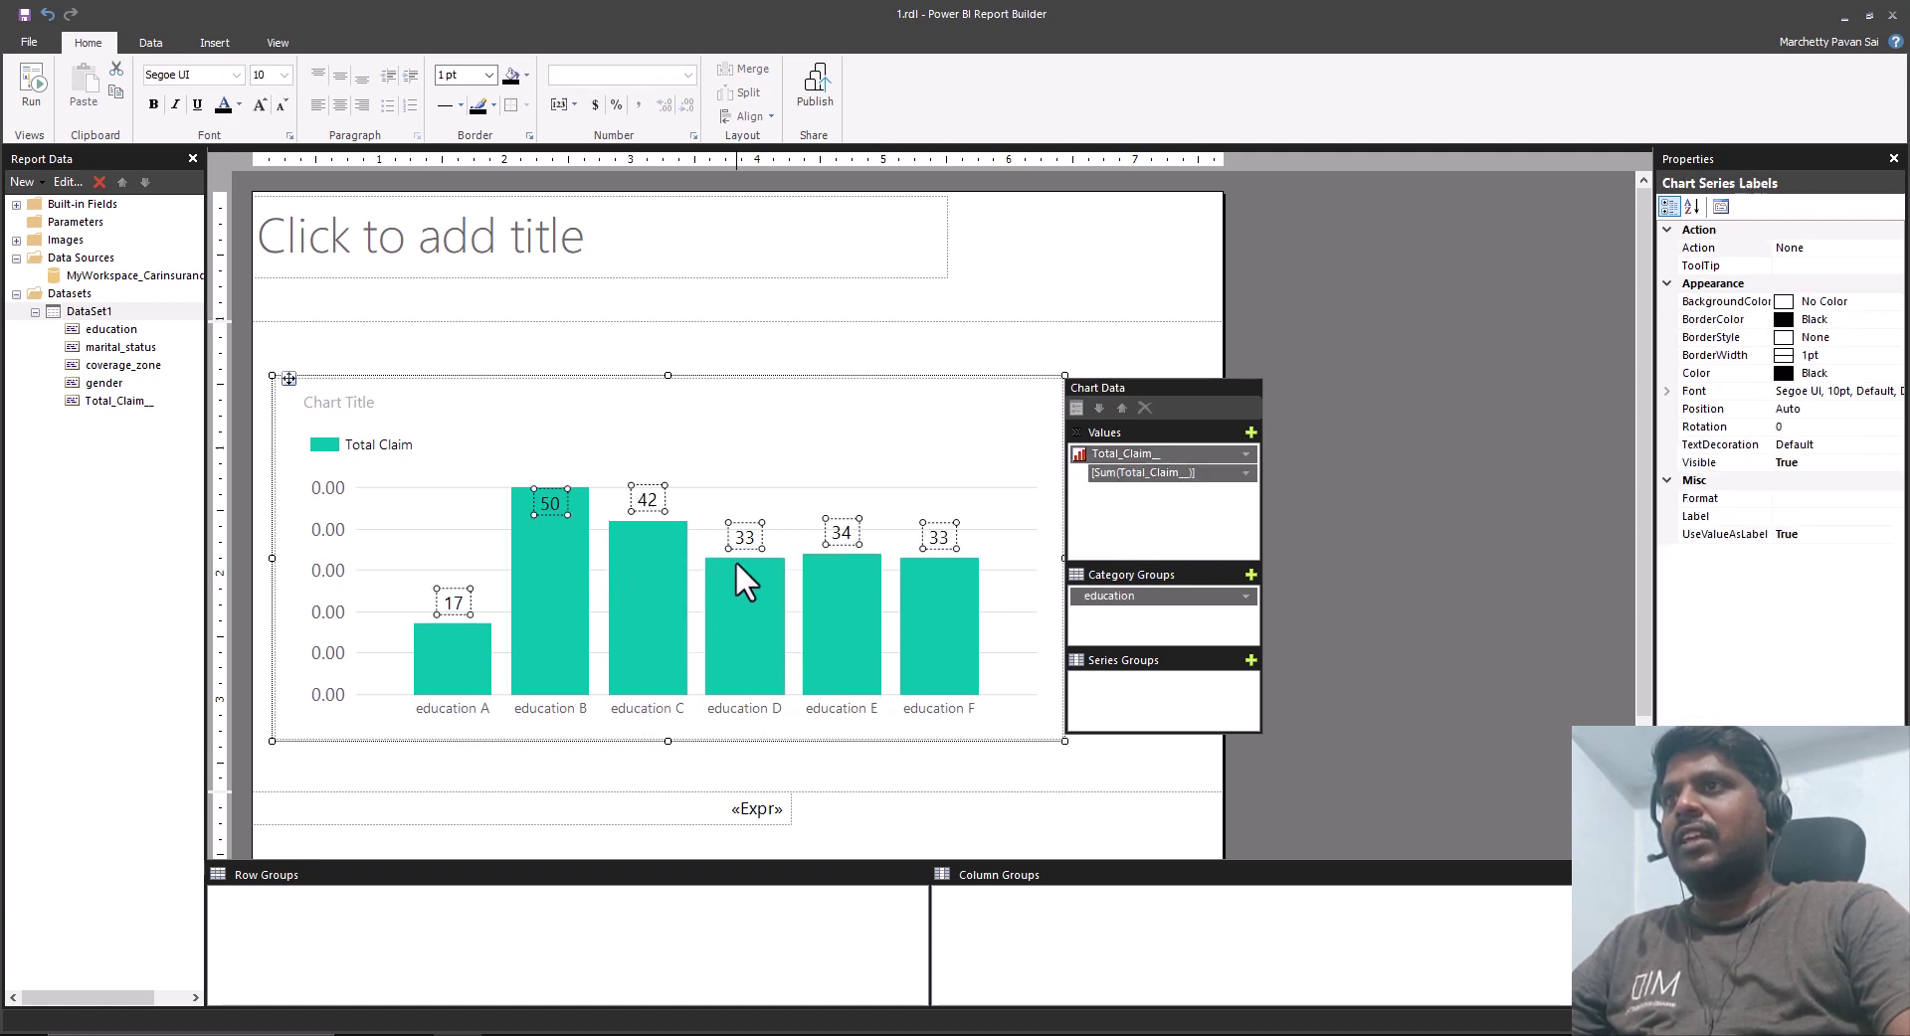
{"action": "right_click", "coordinate": [738, 535]}
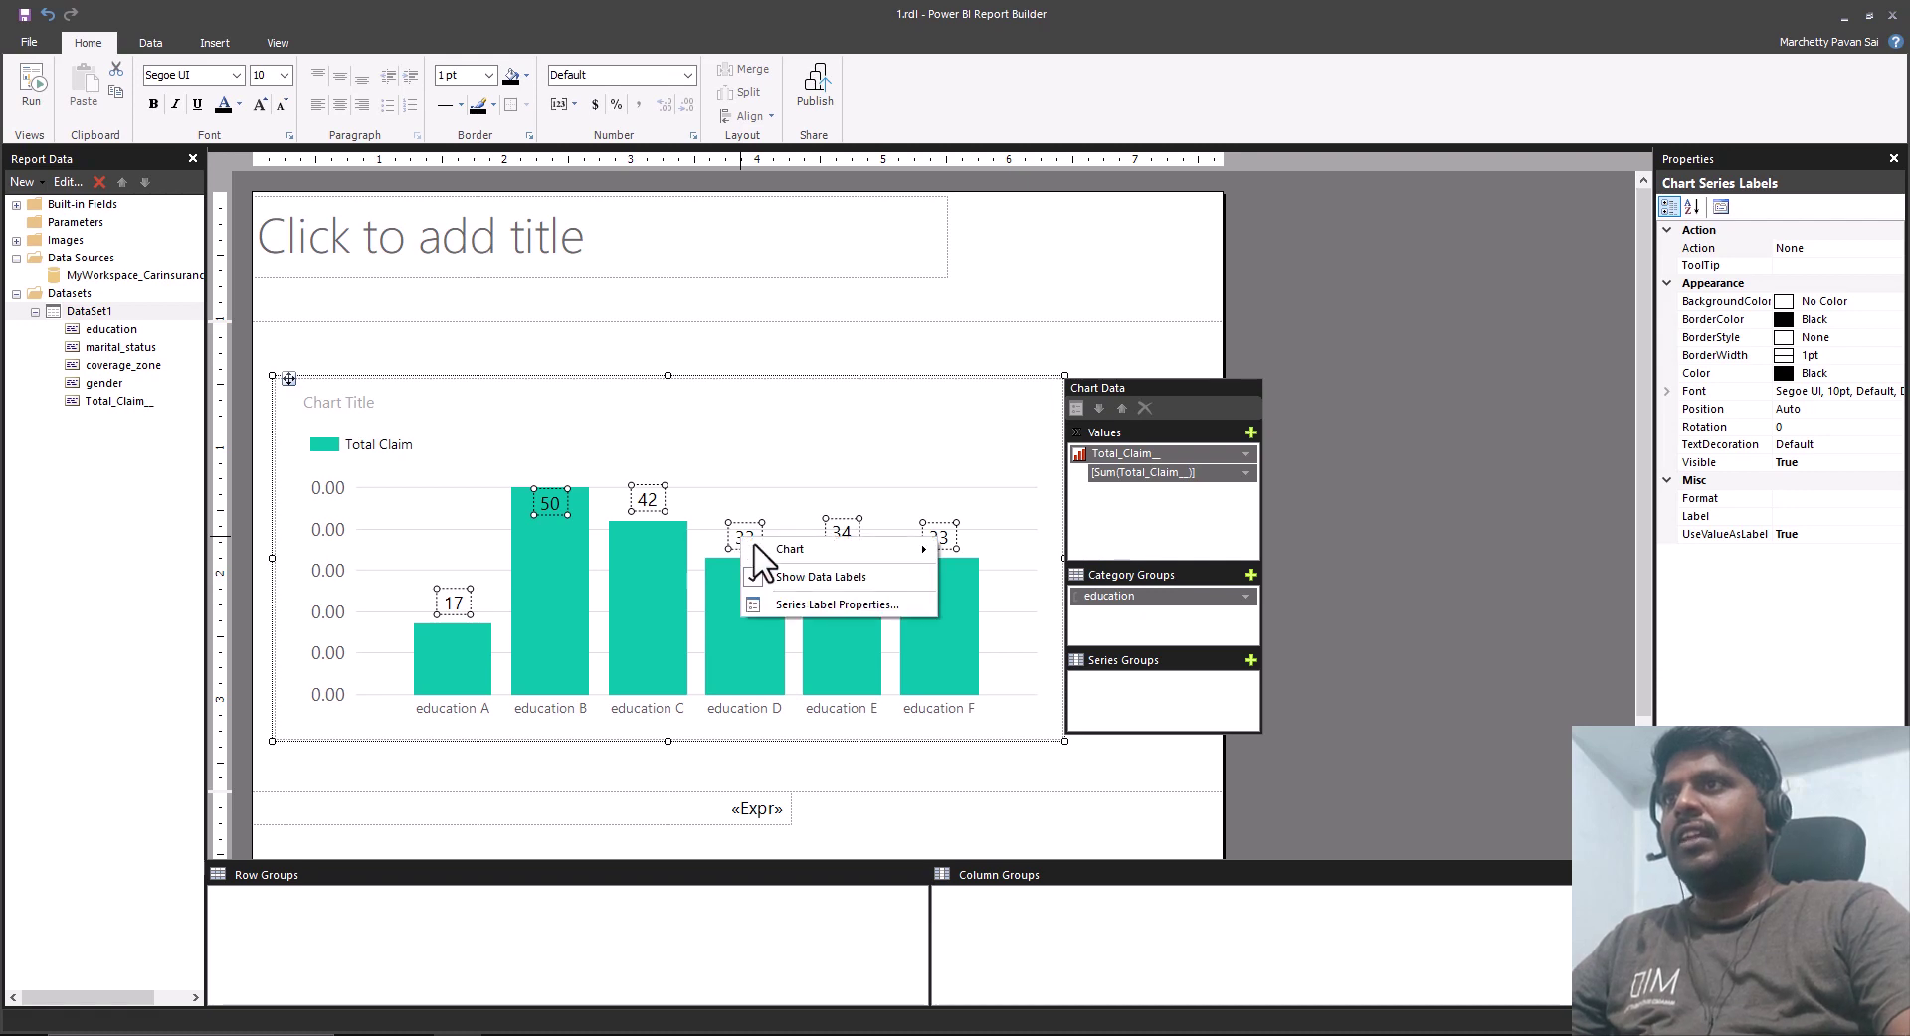
{"action": "left_click", "coordinate": [799, 603]}
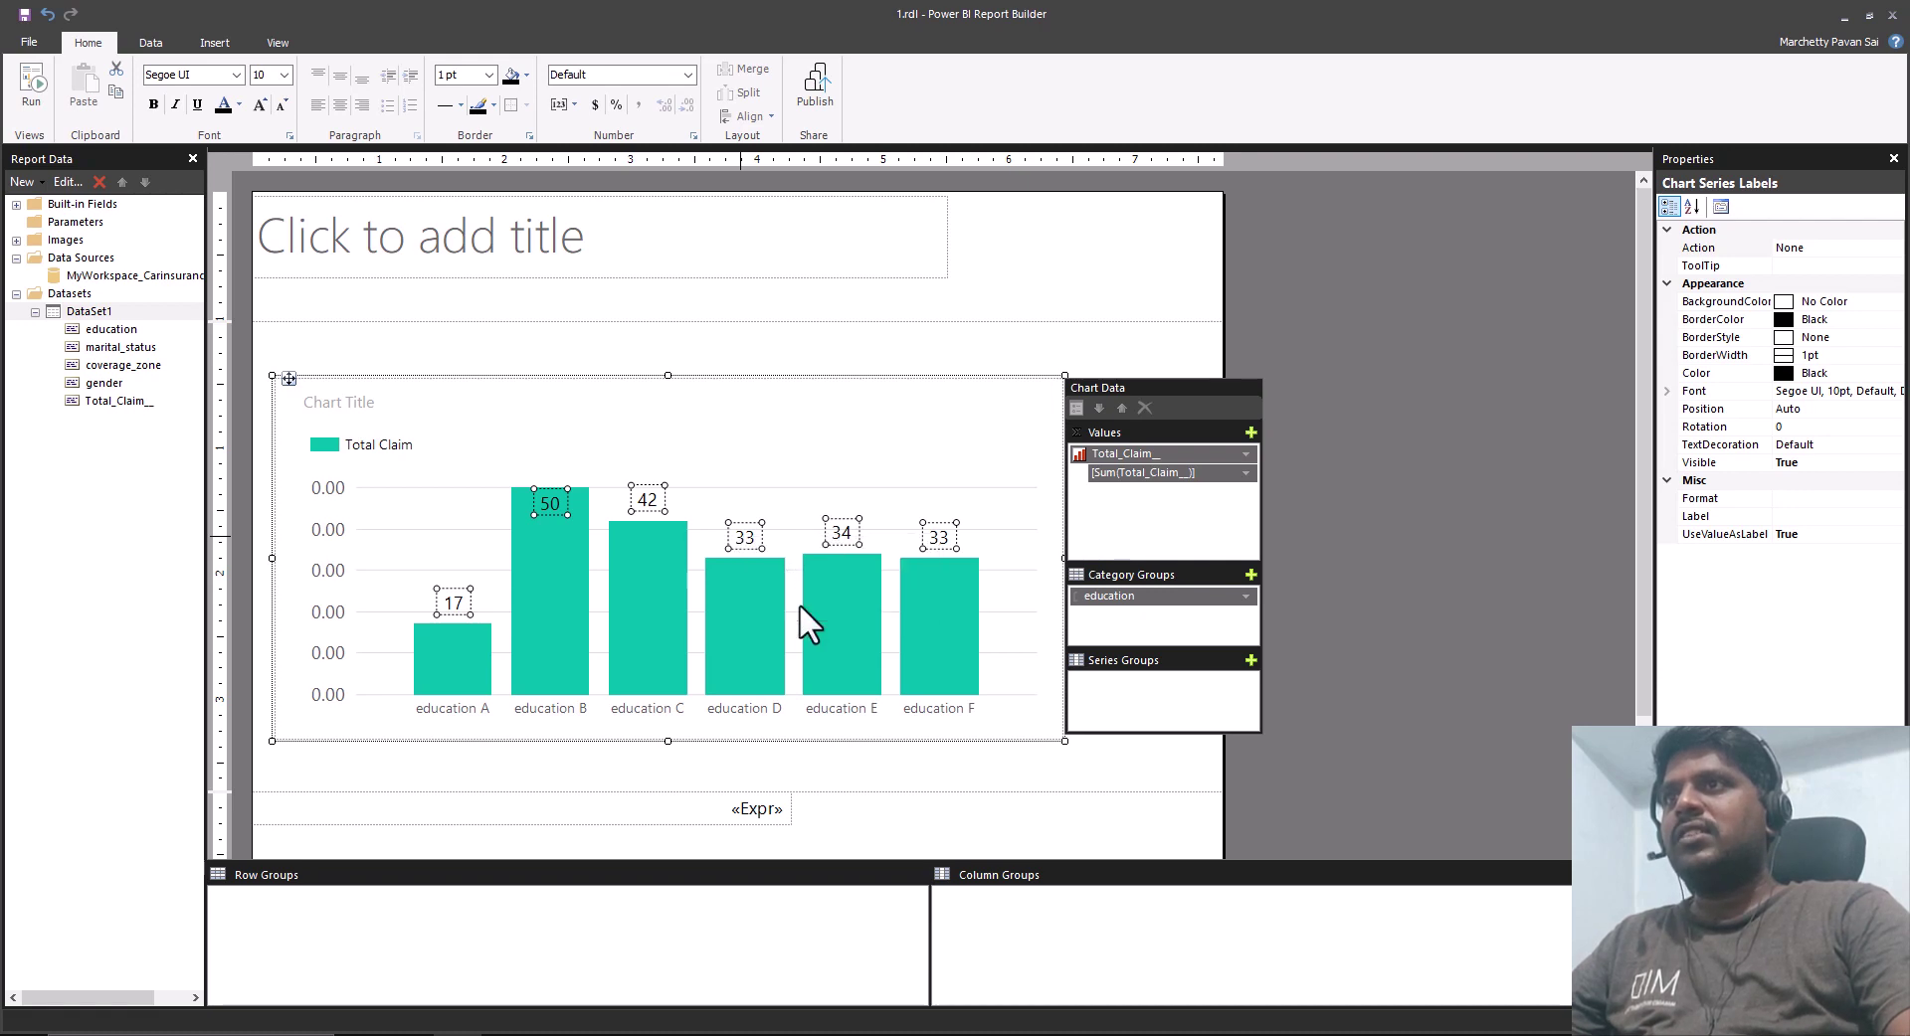
{"action": "left_click", "coordinate": [710, 355]}
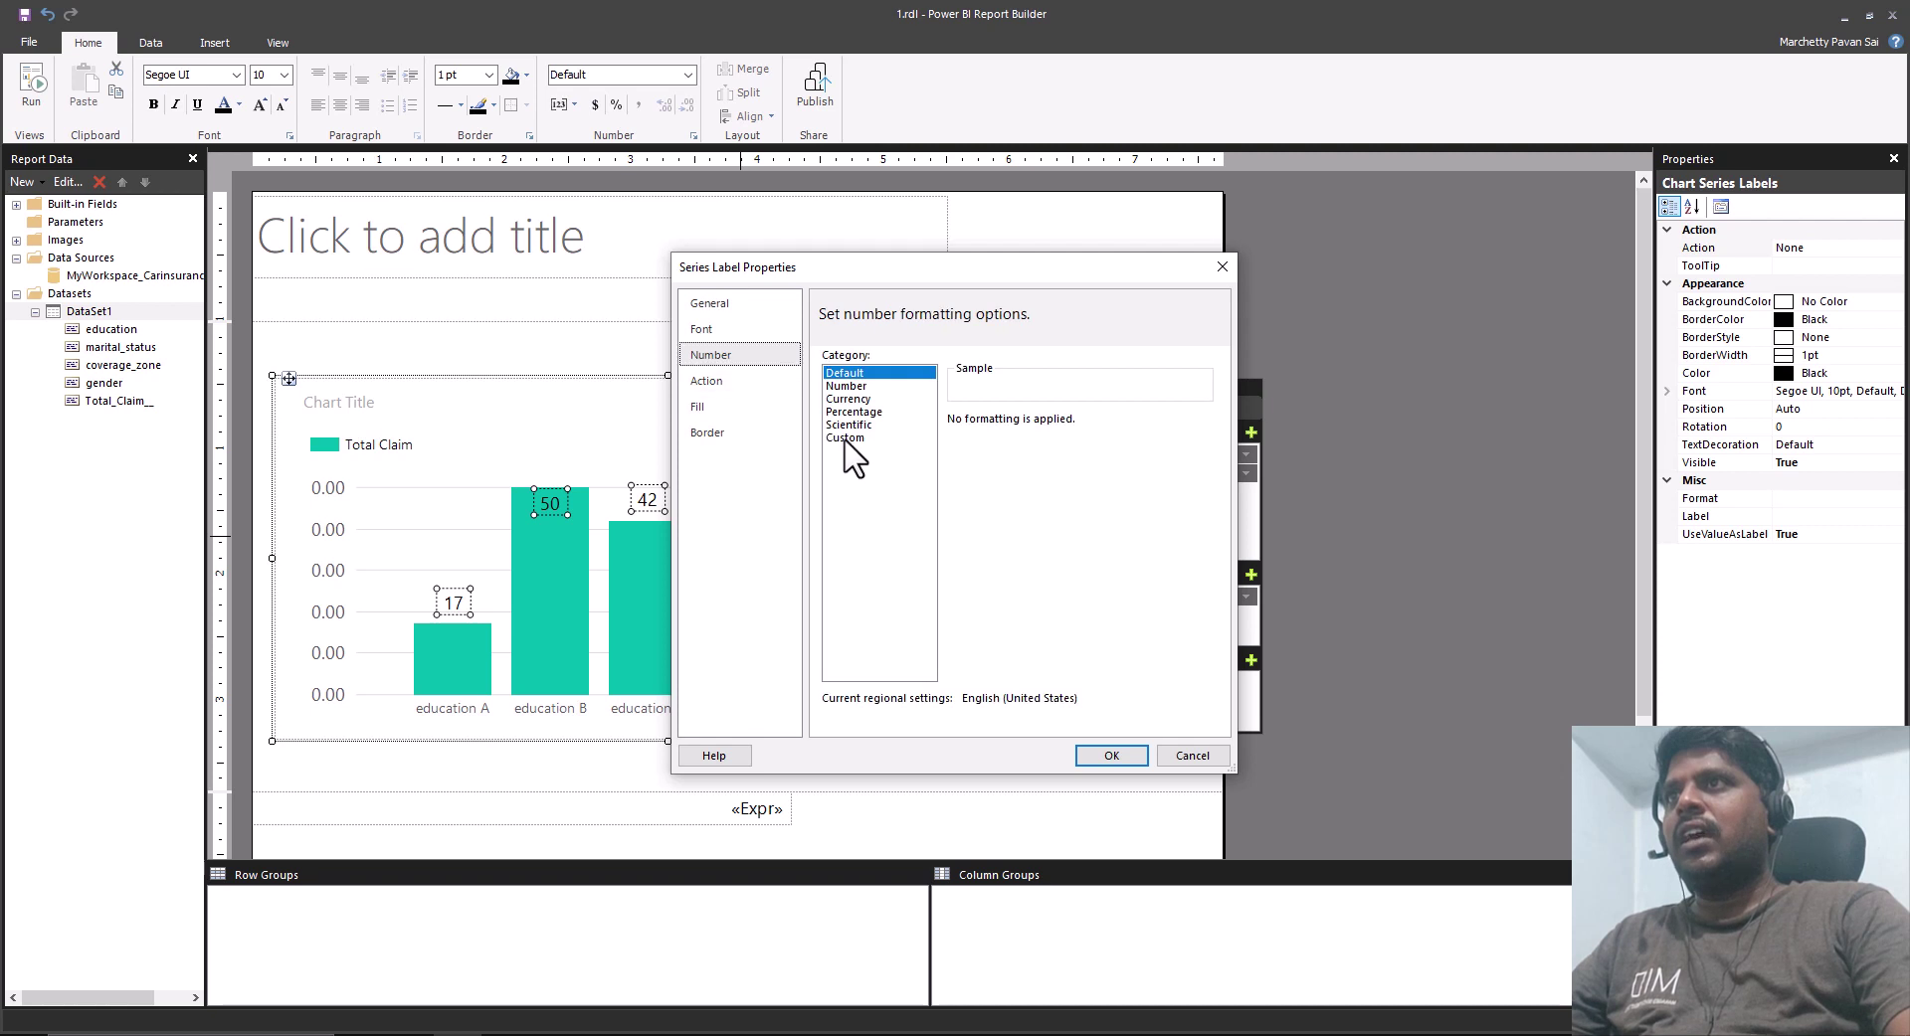
{"action": "left_click", "coordinate": [847, 386]}
{"action": "left_click", "coordinate": [954, 502]}
{"action": "left_click", "coordinate": [1127, 503]}
{"action": "left_click", "coordinate": [1122, 534]}
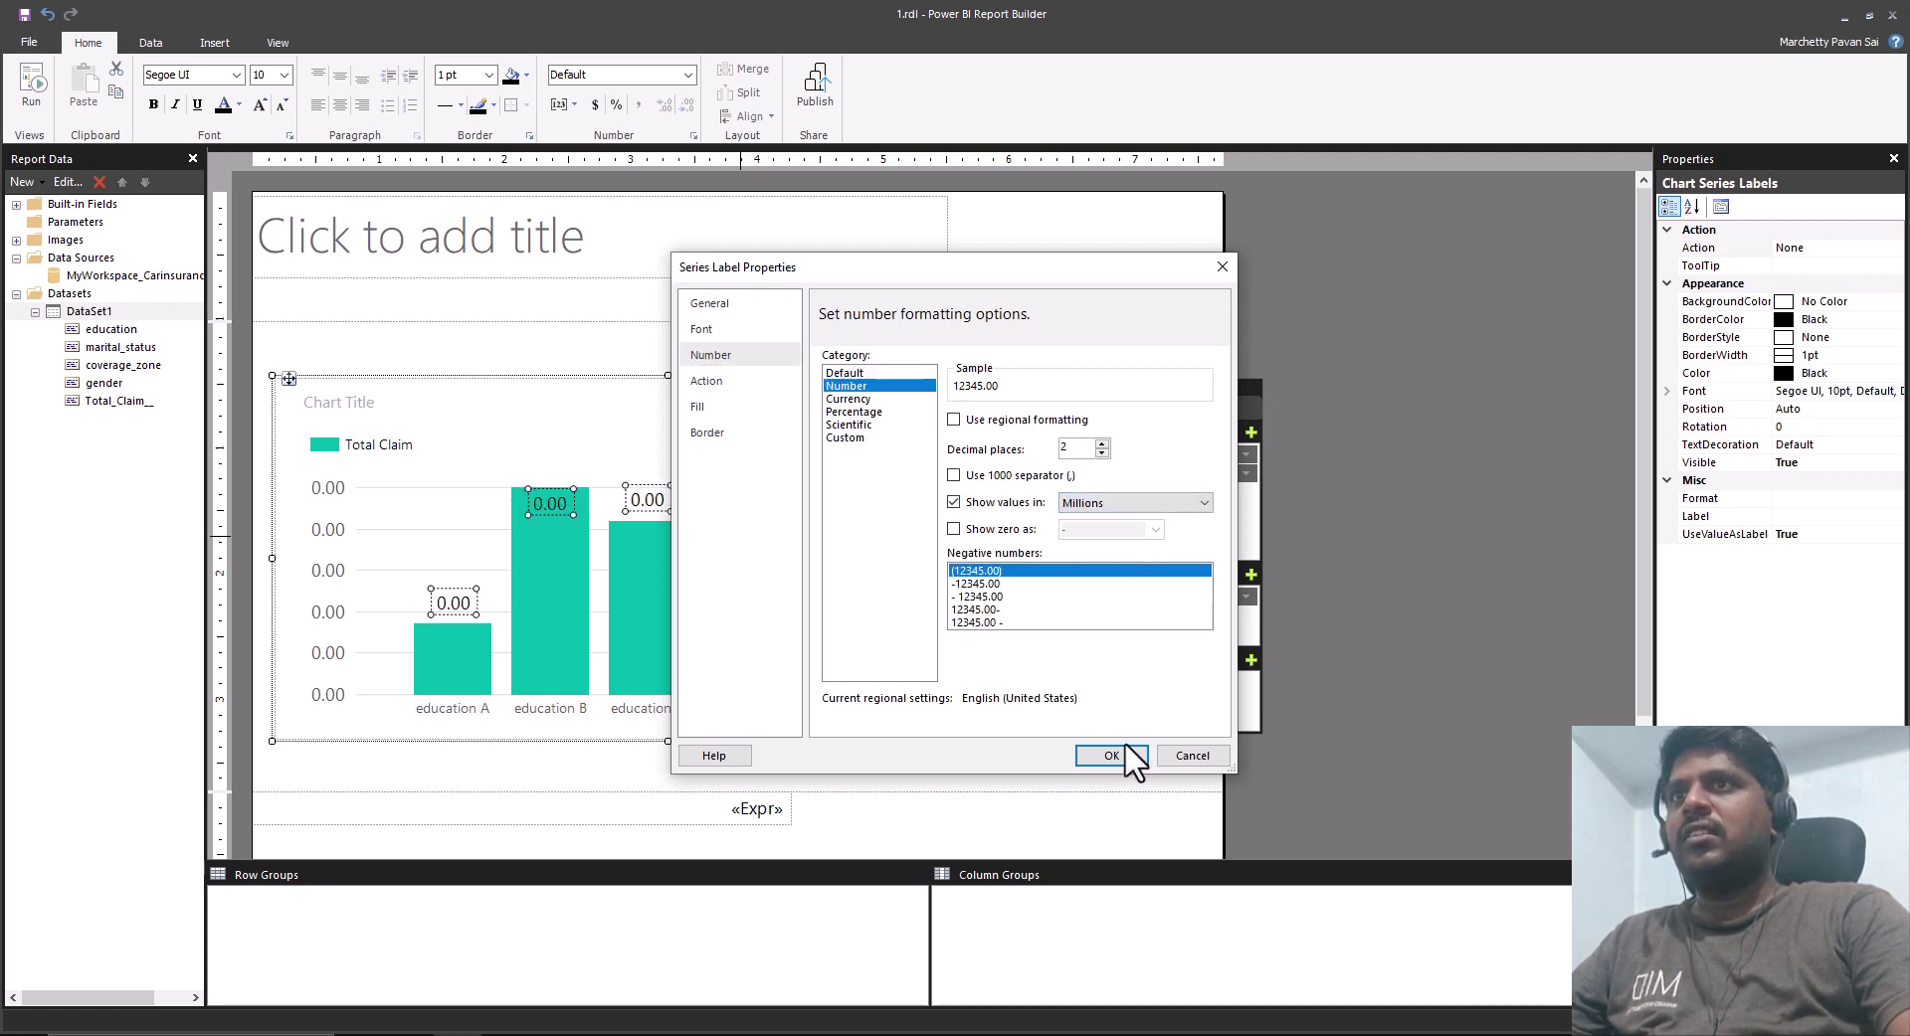
{"action": "left_click", "coordinate": [1103, 758]}
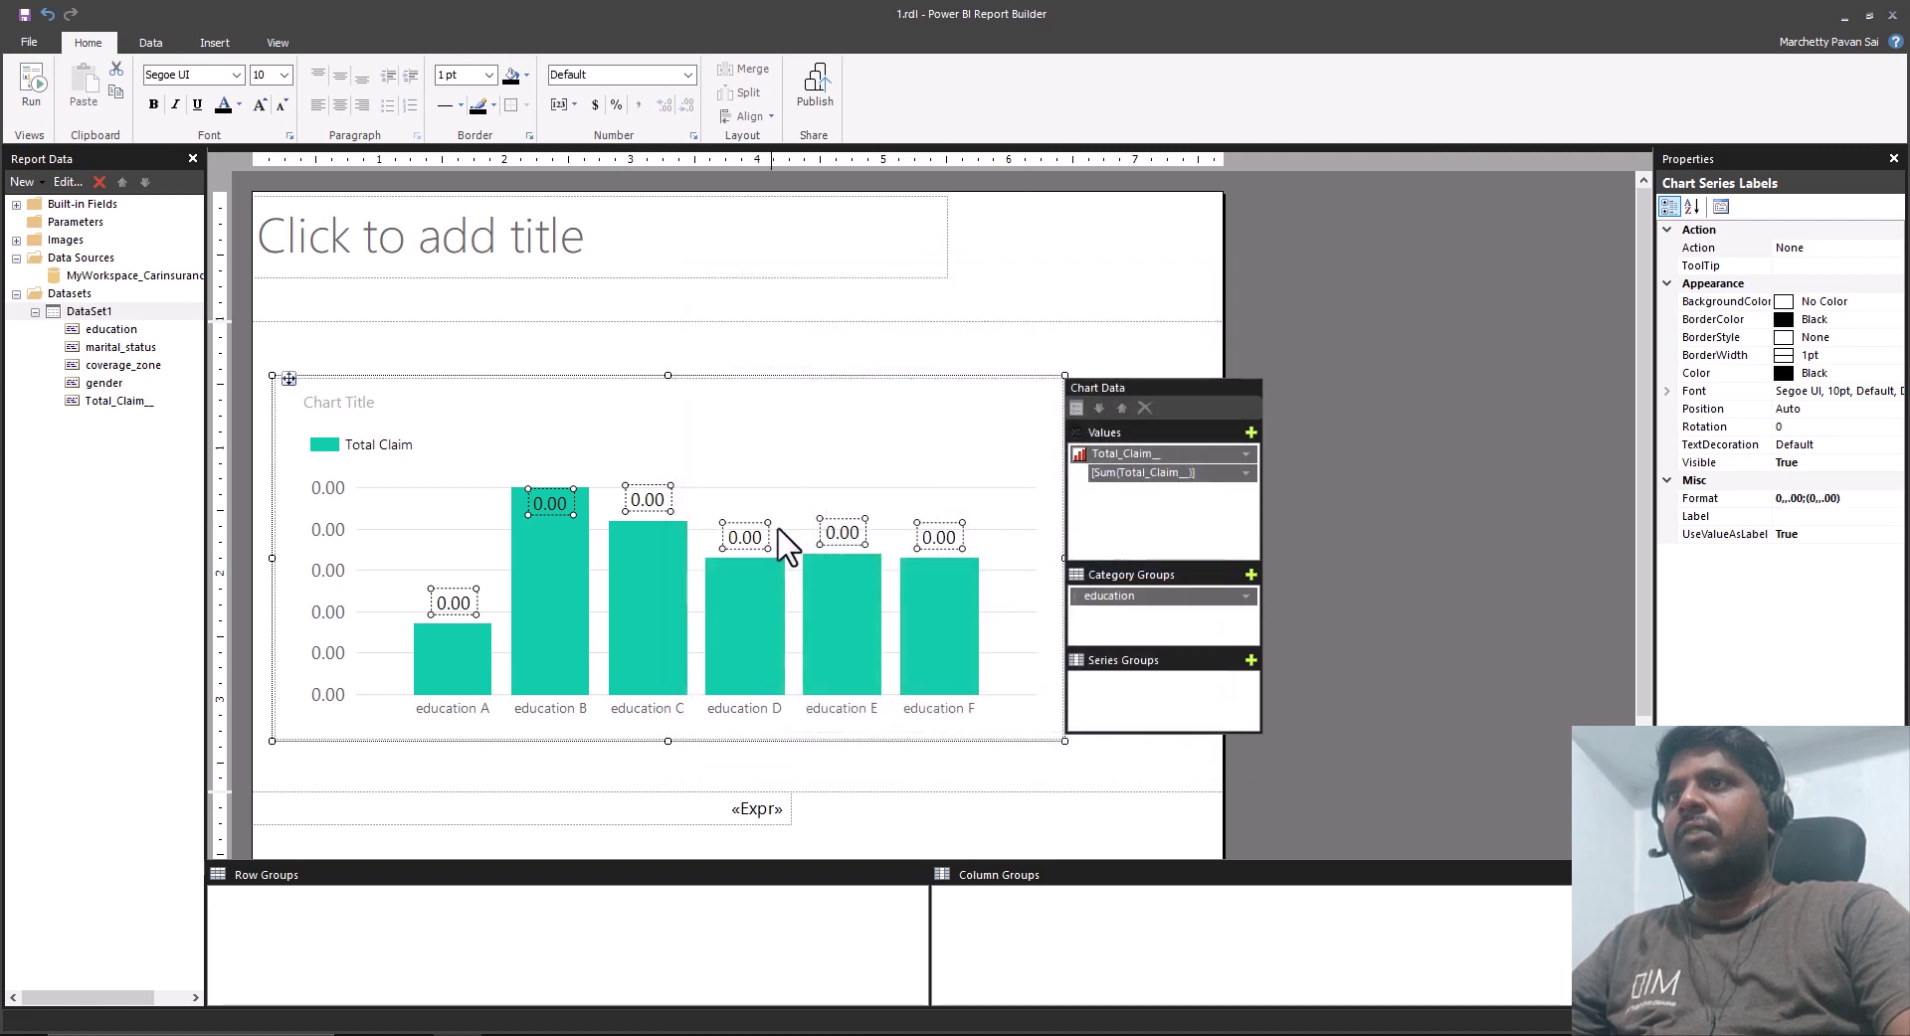
{"action": "left_click", "coordinate": [33, 87]}
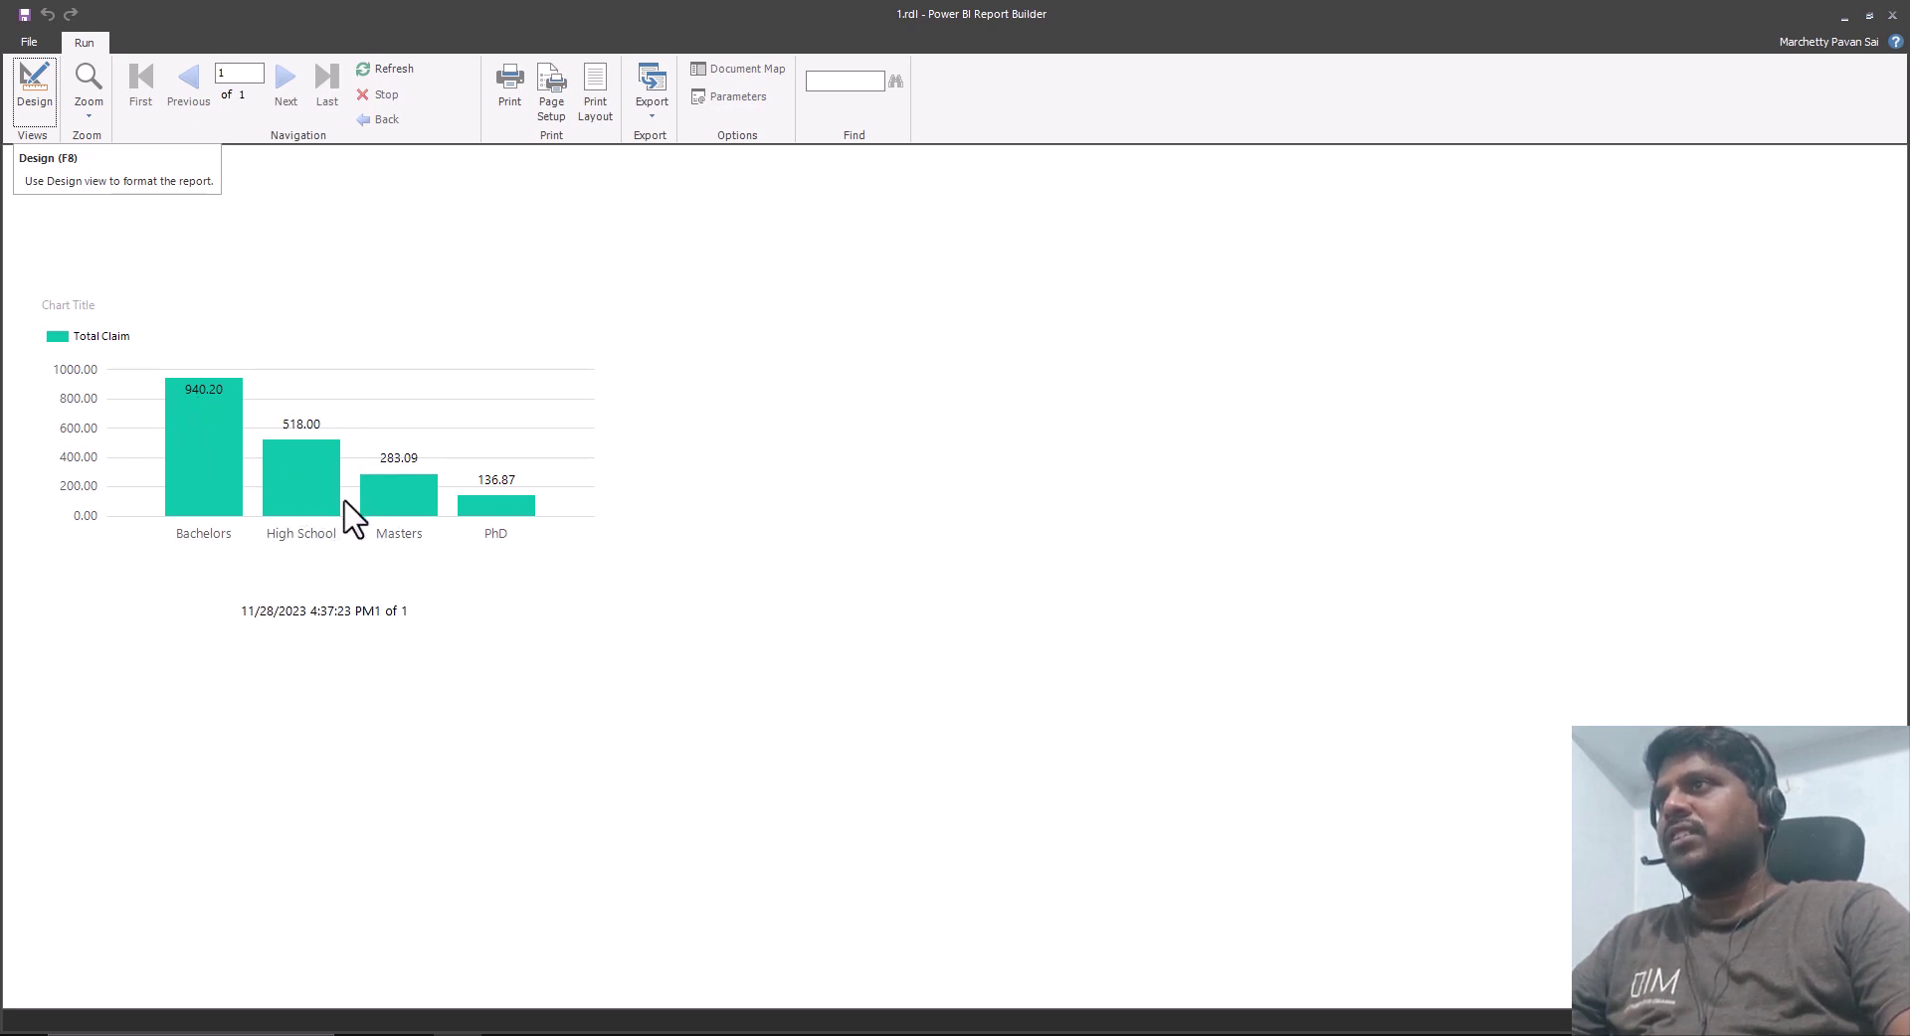
{"action": "left_click", "coordinate": [39, 88]}
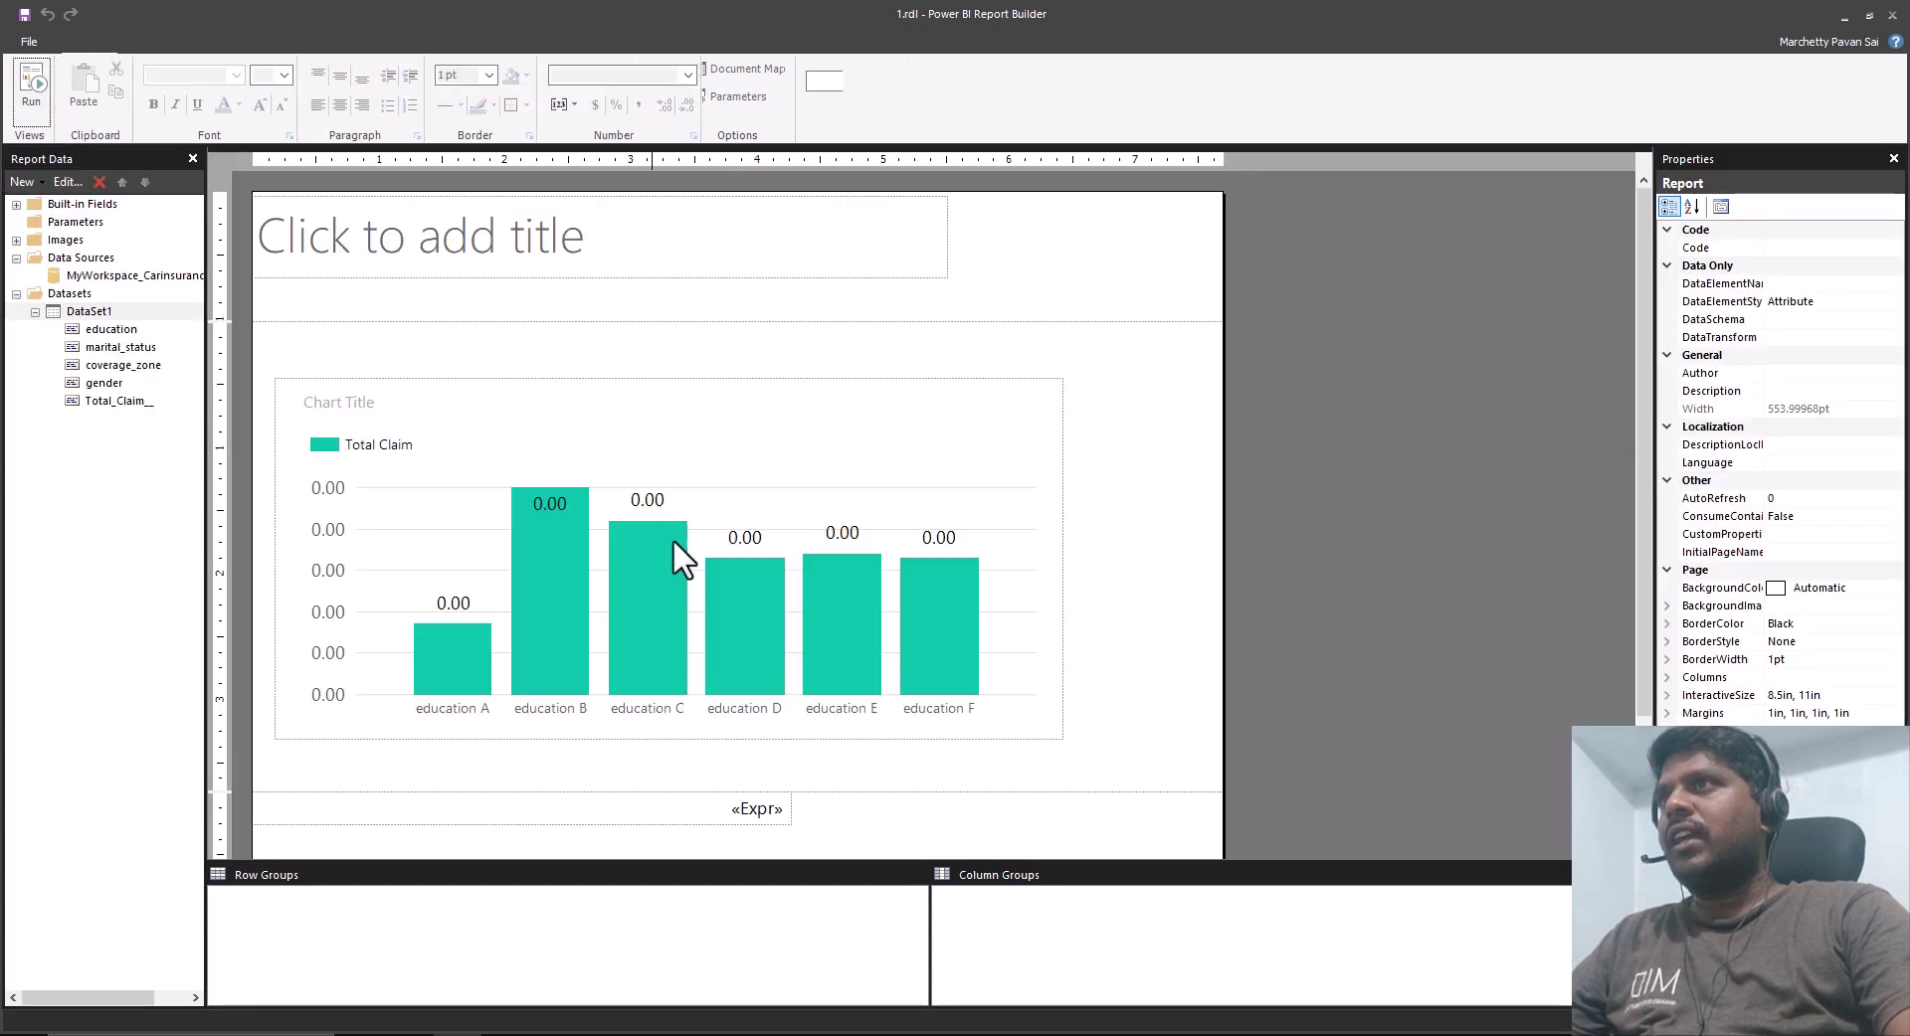
Add gender as a chart series group, splitting each education column into Female and Male, and preview it.
{"action": "right_click", "coordinate": [725, 461]}
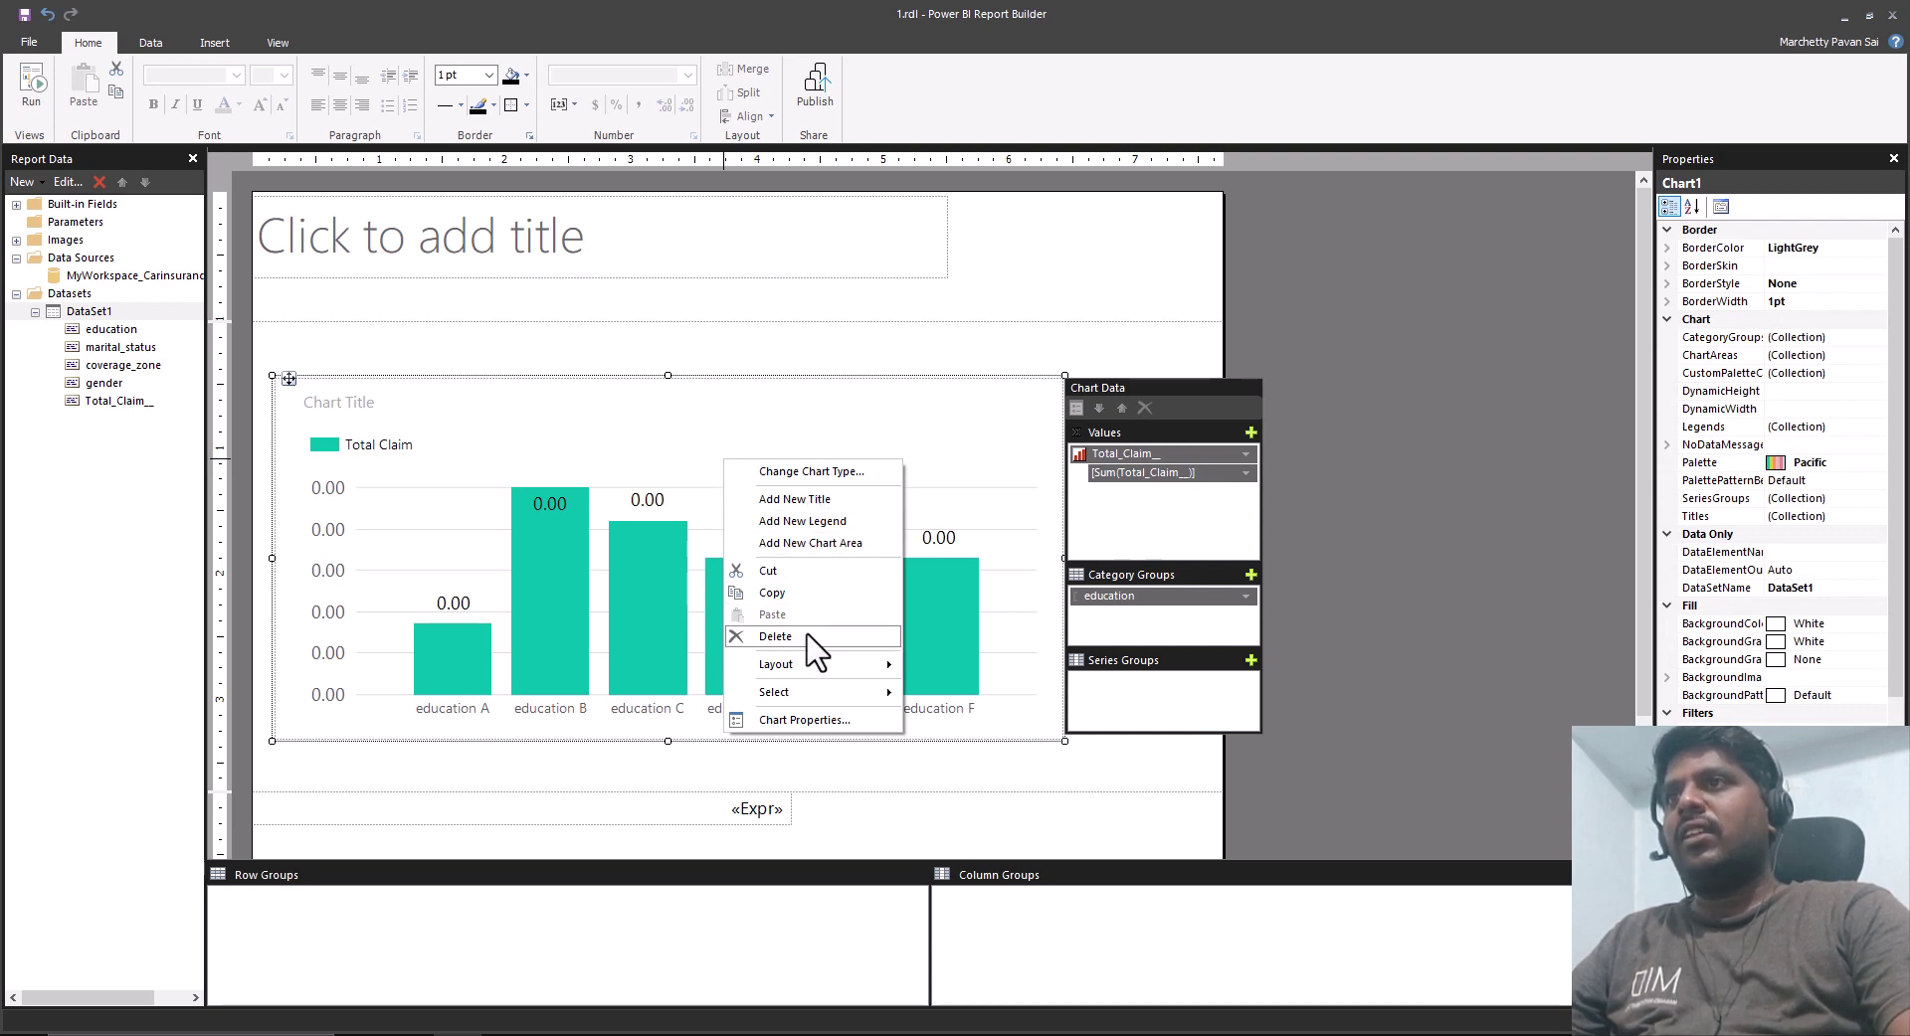
{"action": "left_click", "coordinate": [1189, 696]}
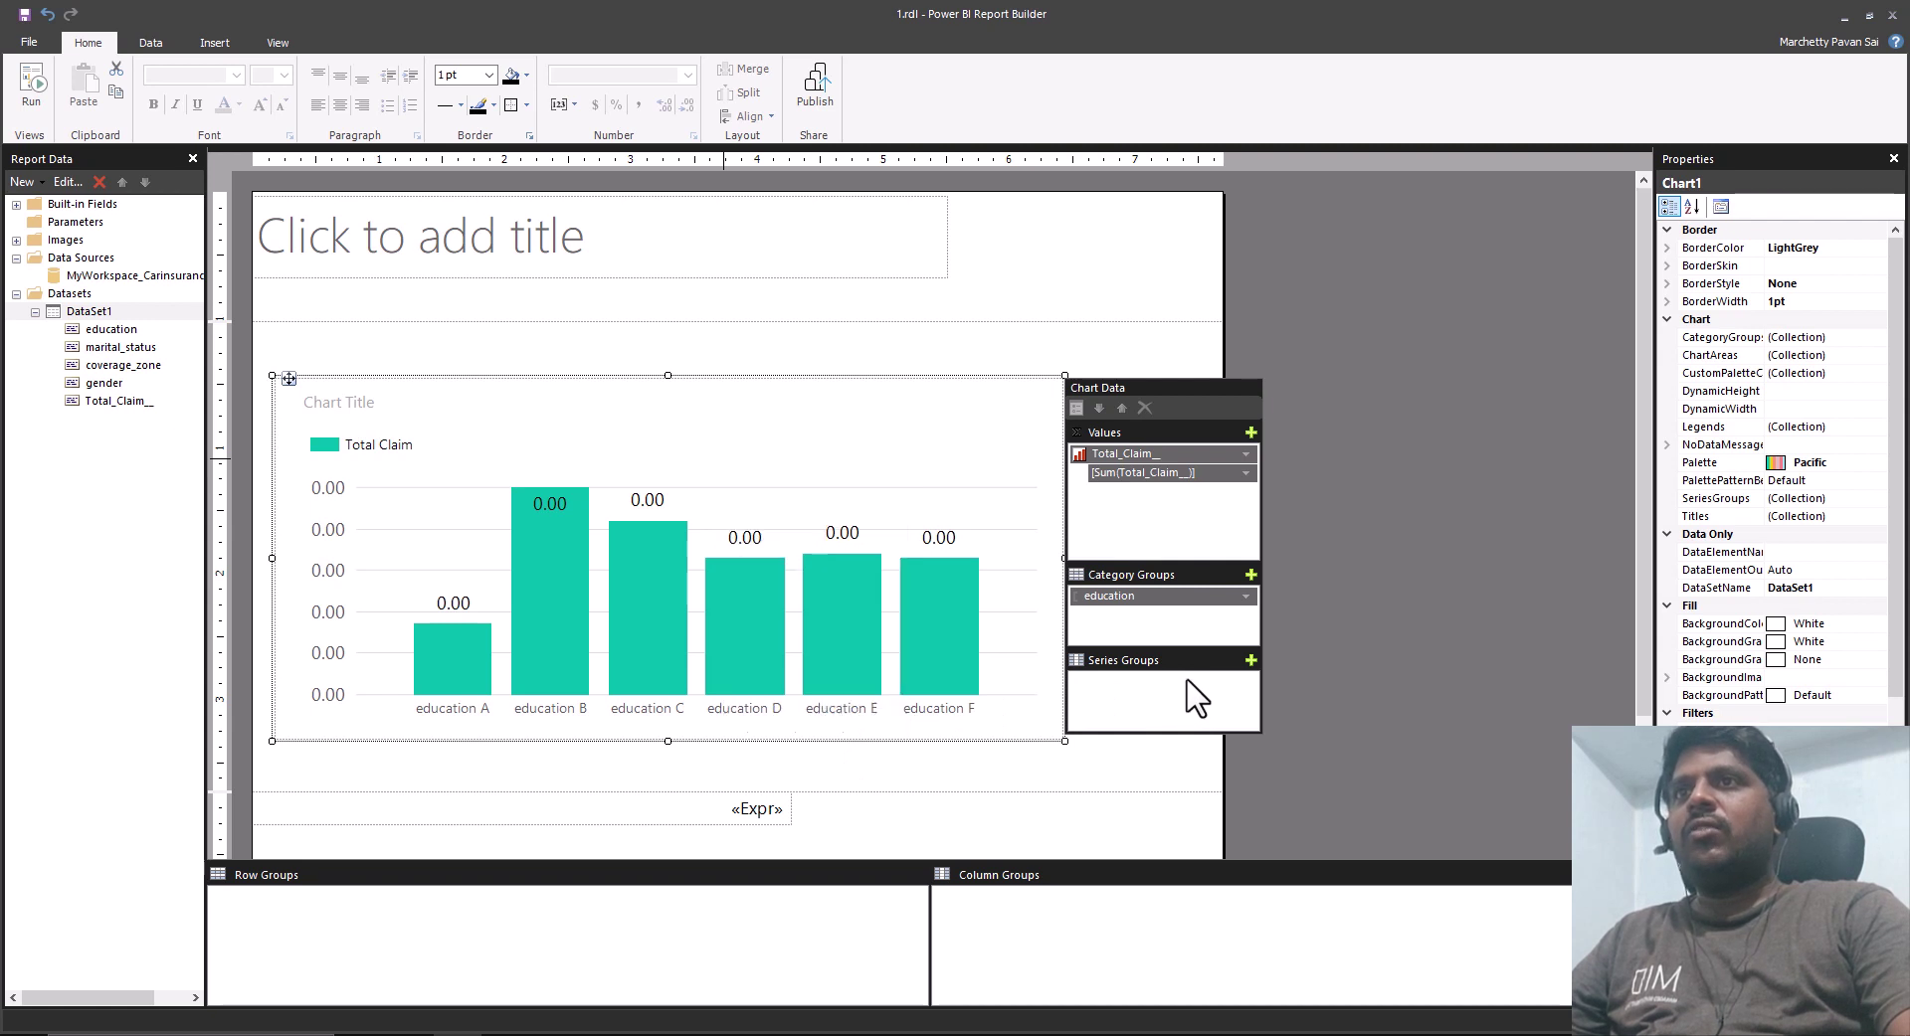
{"action": "left_click", "coordinate": [1249, 658]}
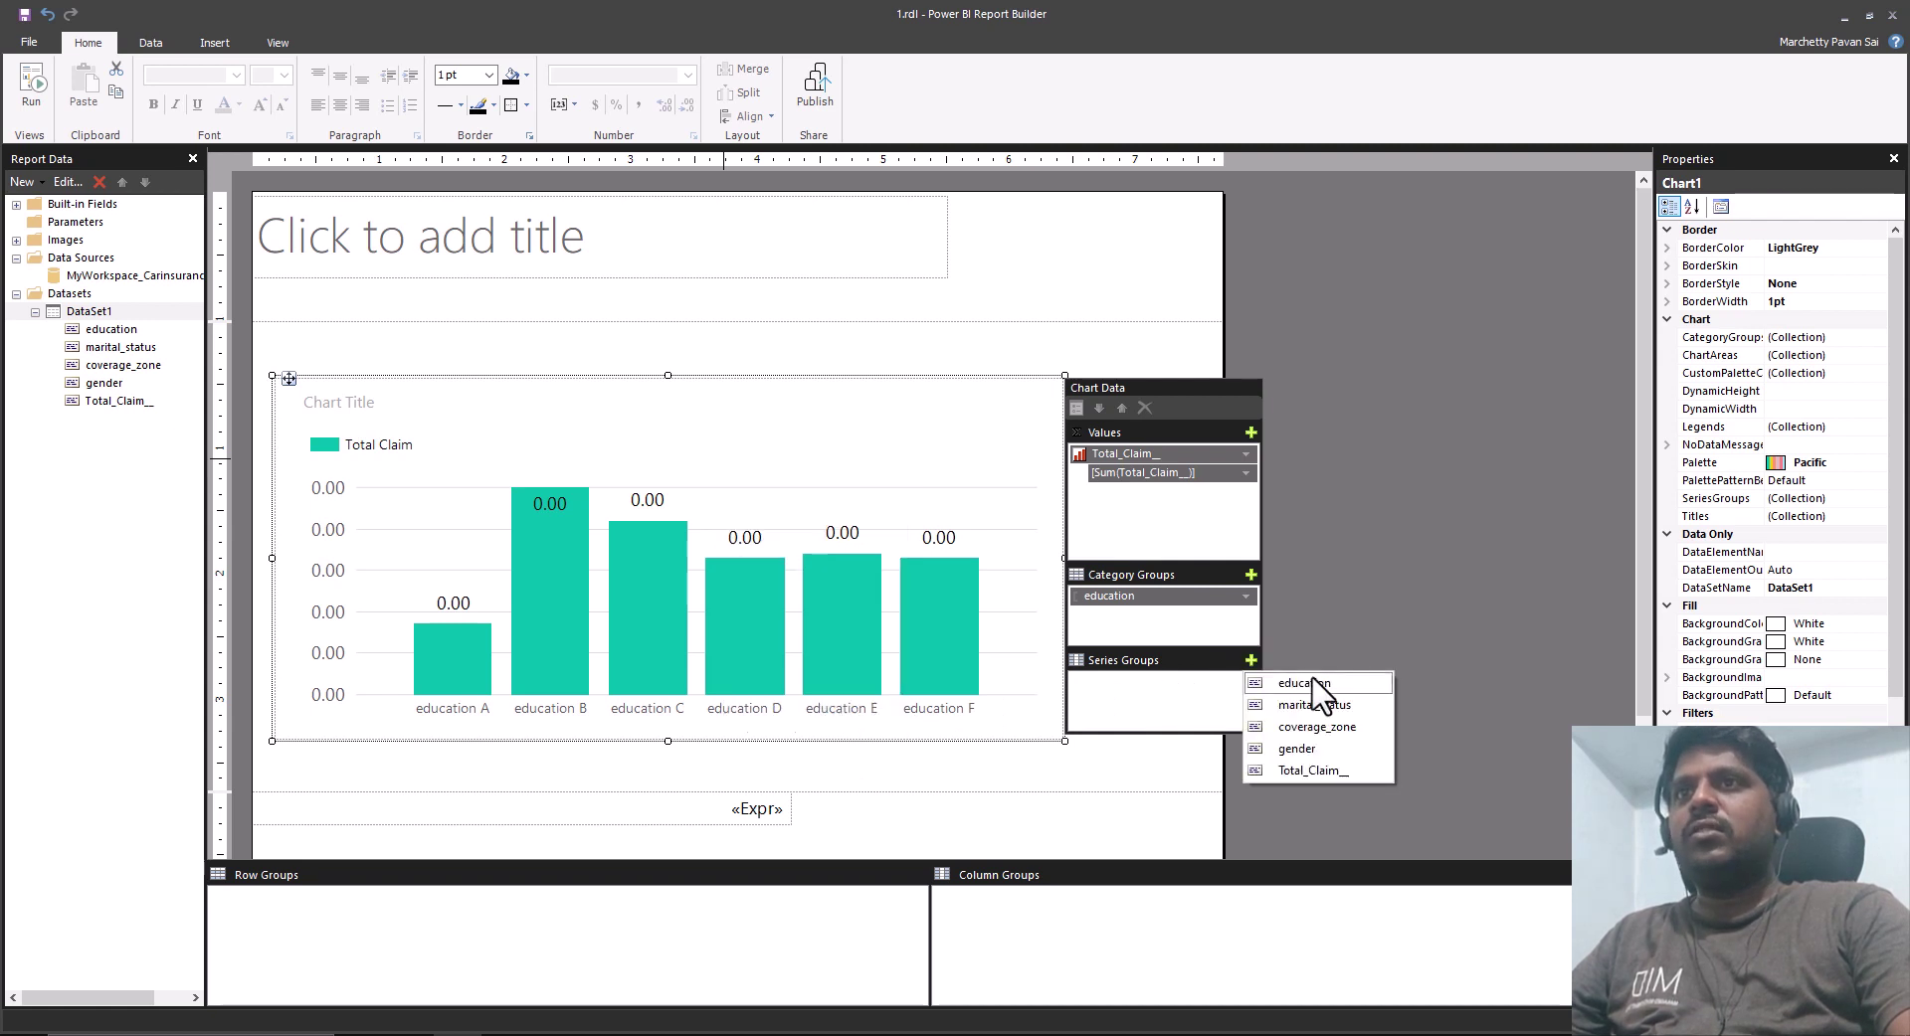
{"action": "left_click", "coordinate": [1289, 748]}
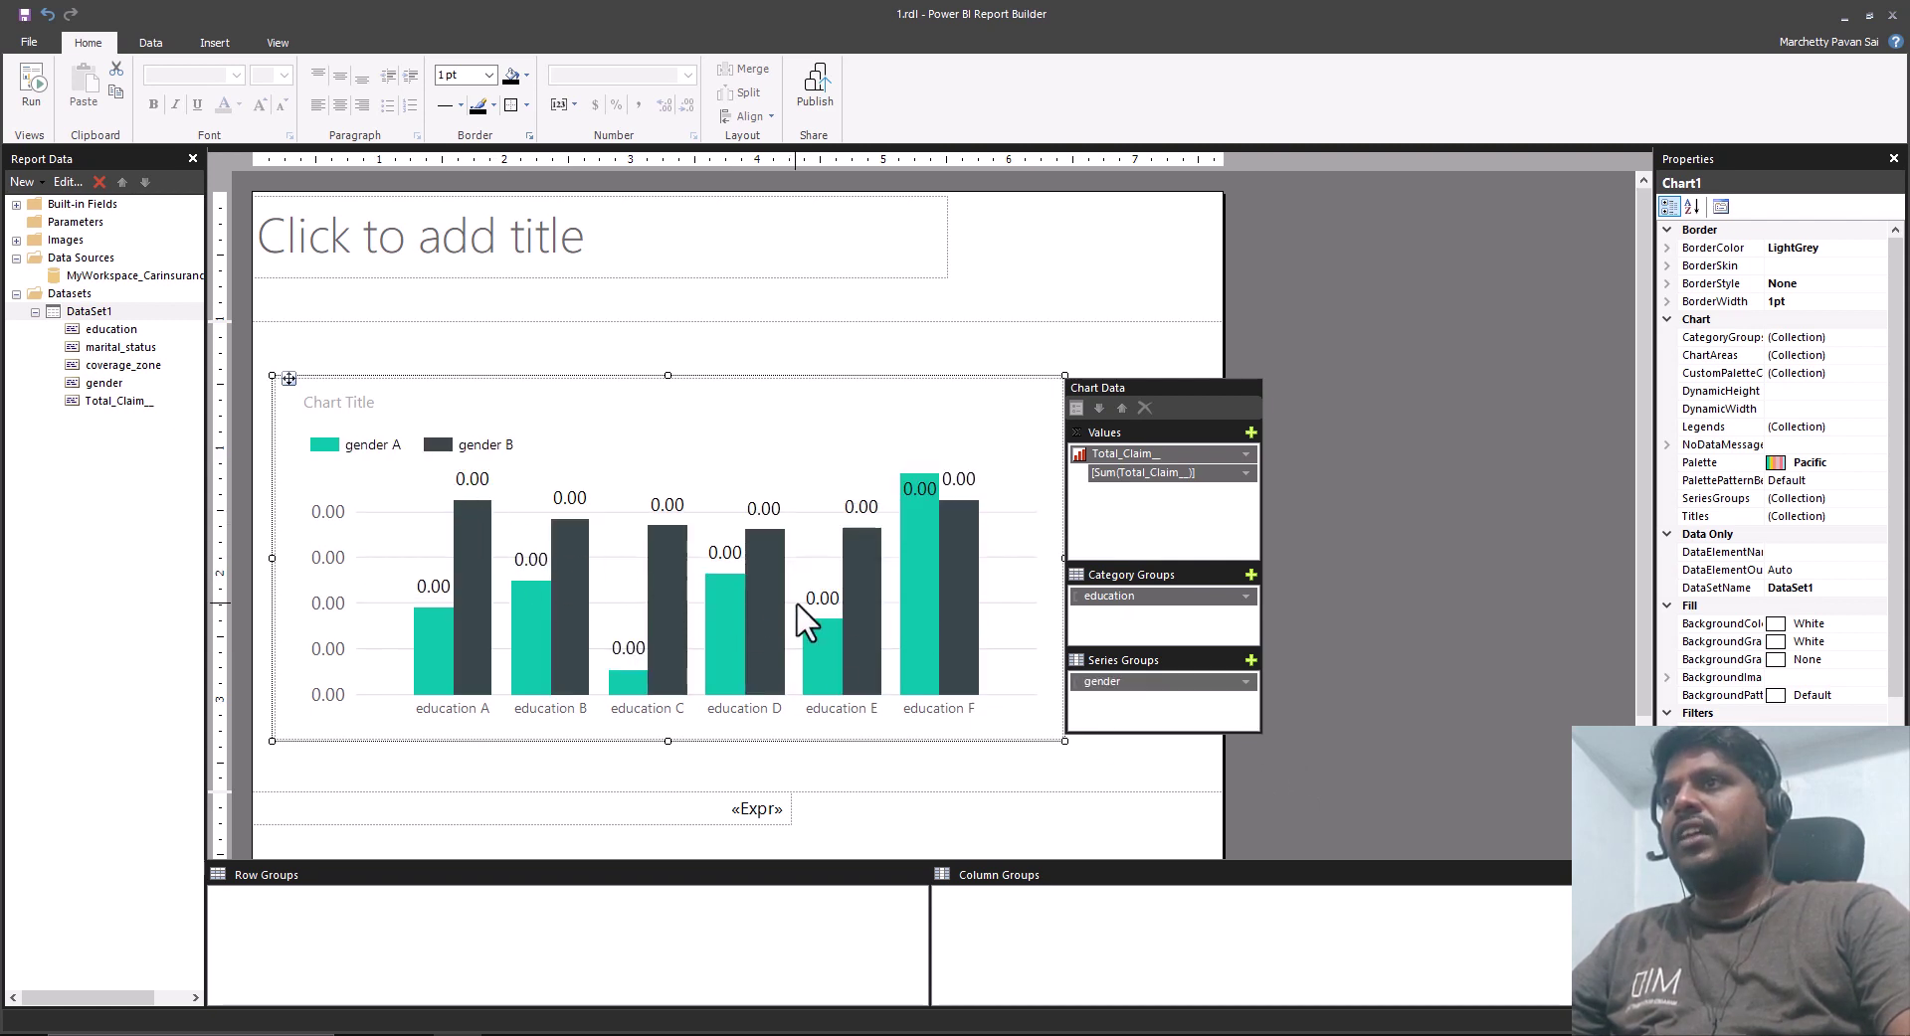
{"action": "left_click", "coordinate": [30, 89]}
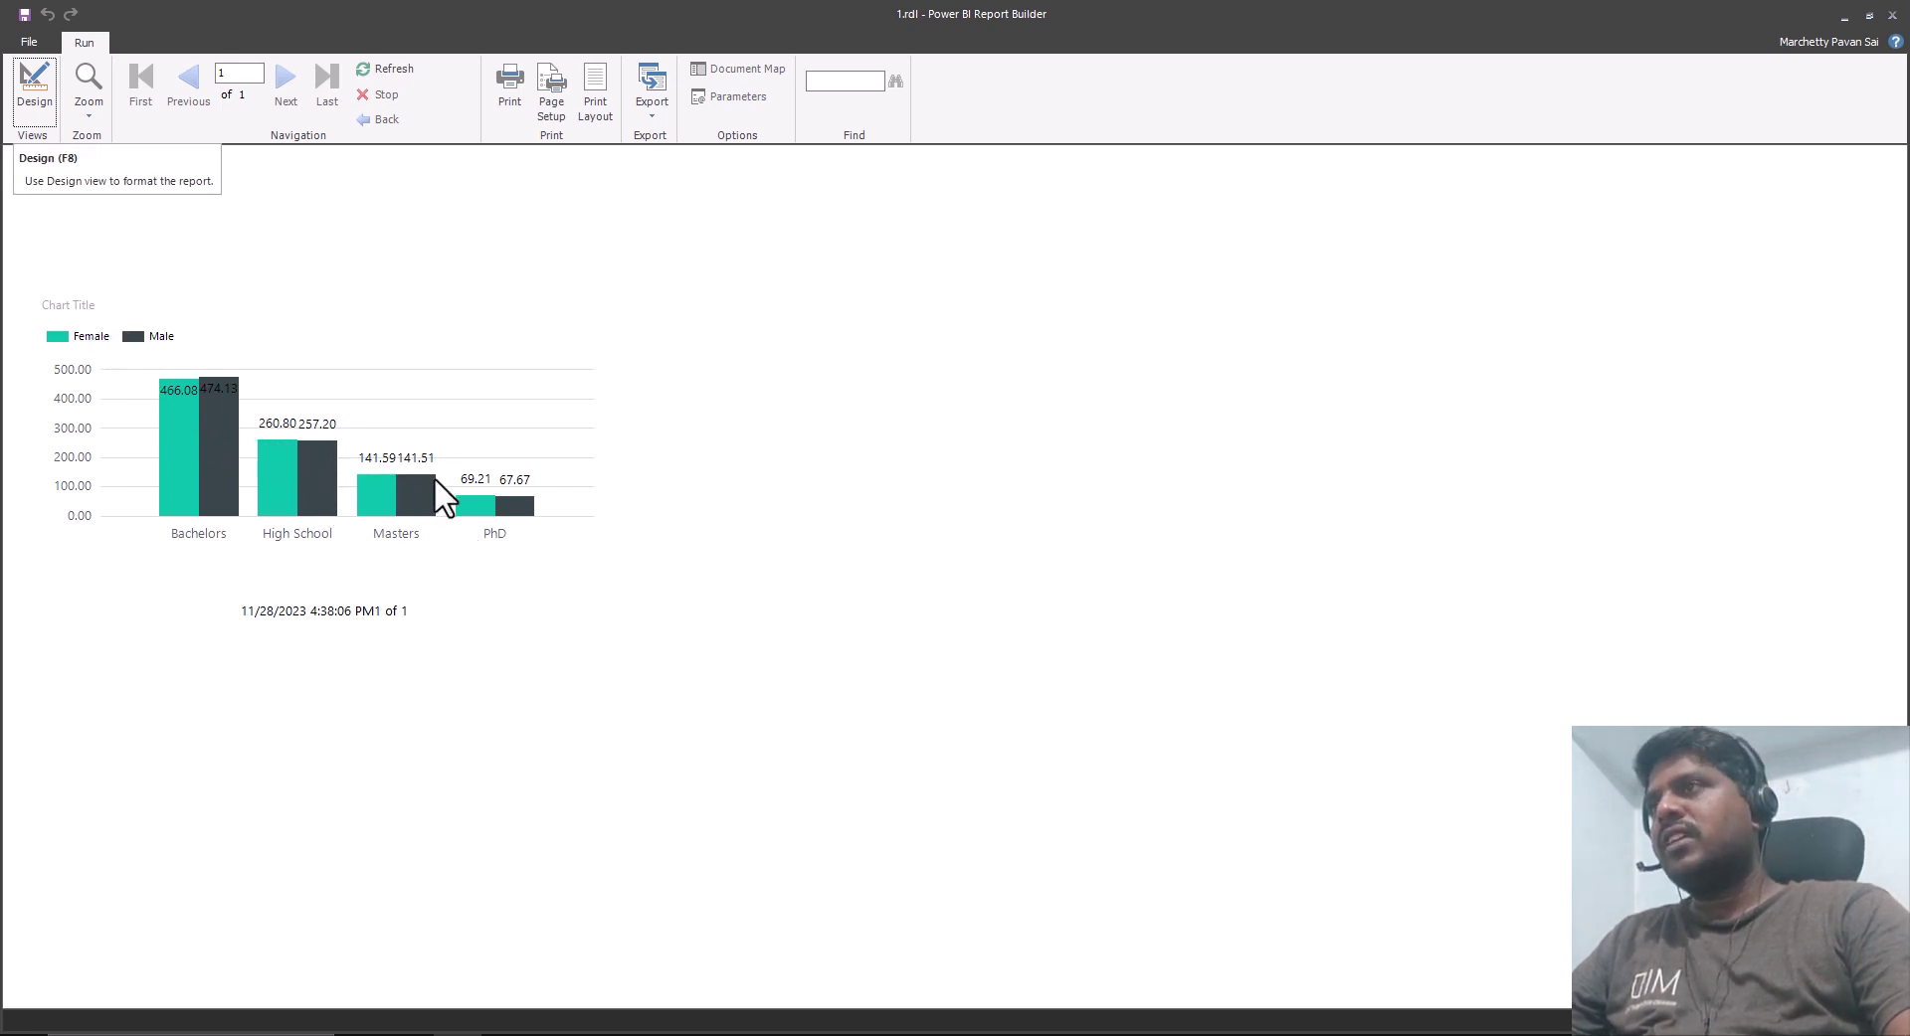
{"action": "left_click", "coordinate": [31, 89]}
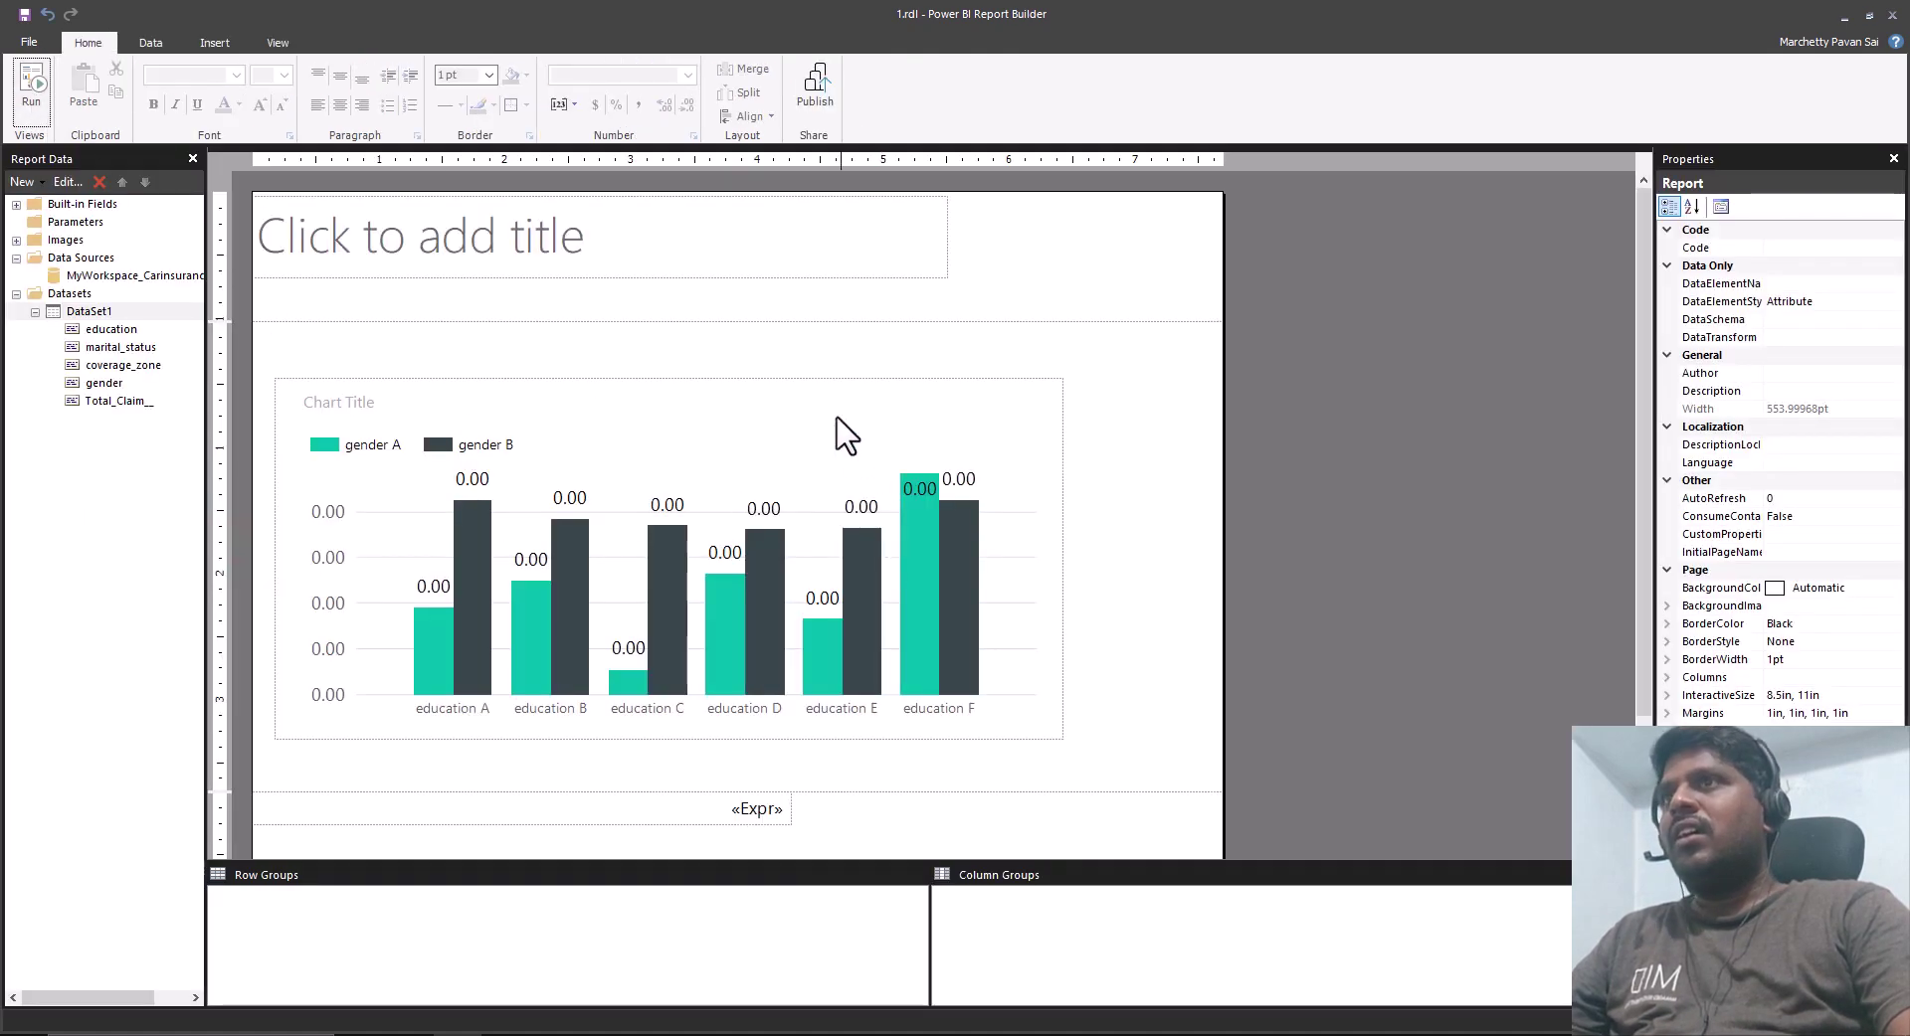
Change the chart type to Stacked Column so gender stacks within each education column.
{"action": "left_click", "coordinate": [819, 427]}
{"action": "right_click", "coordinate": [819, 420]}
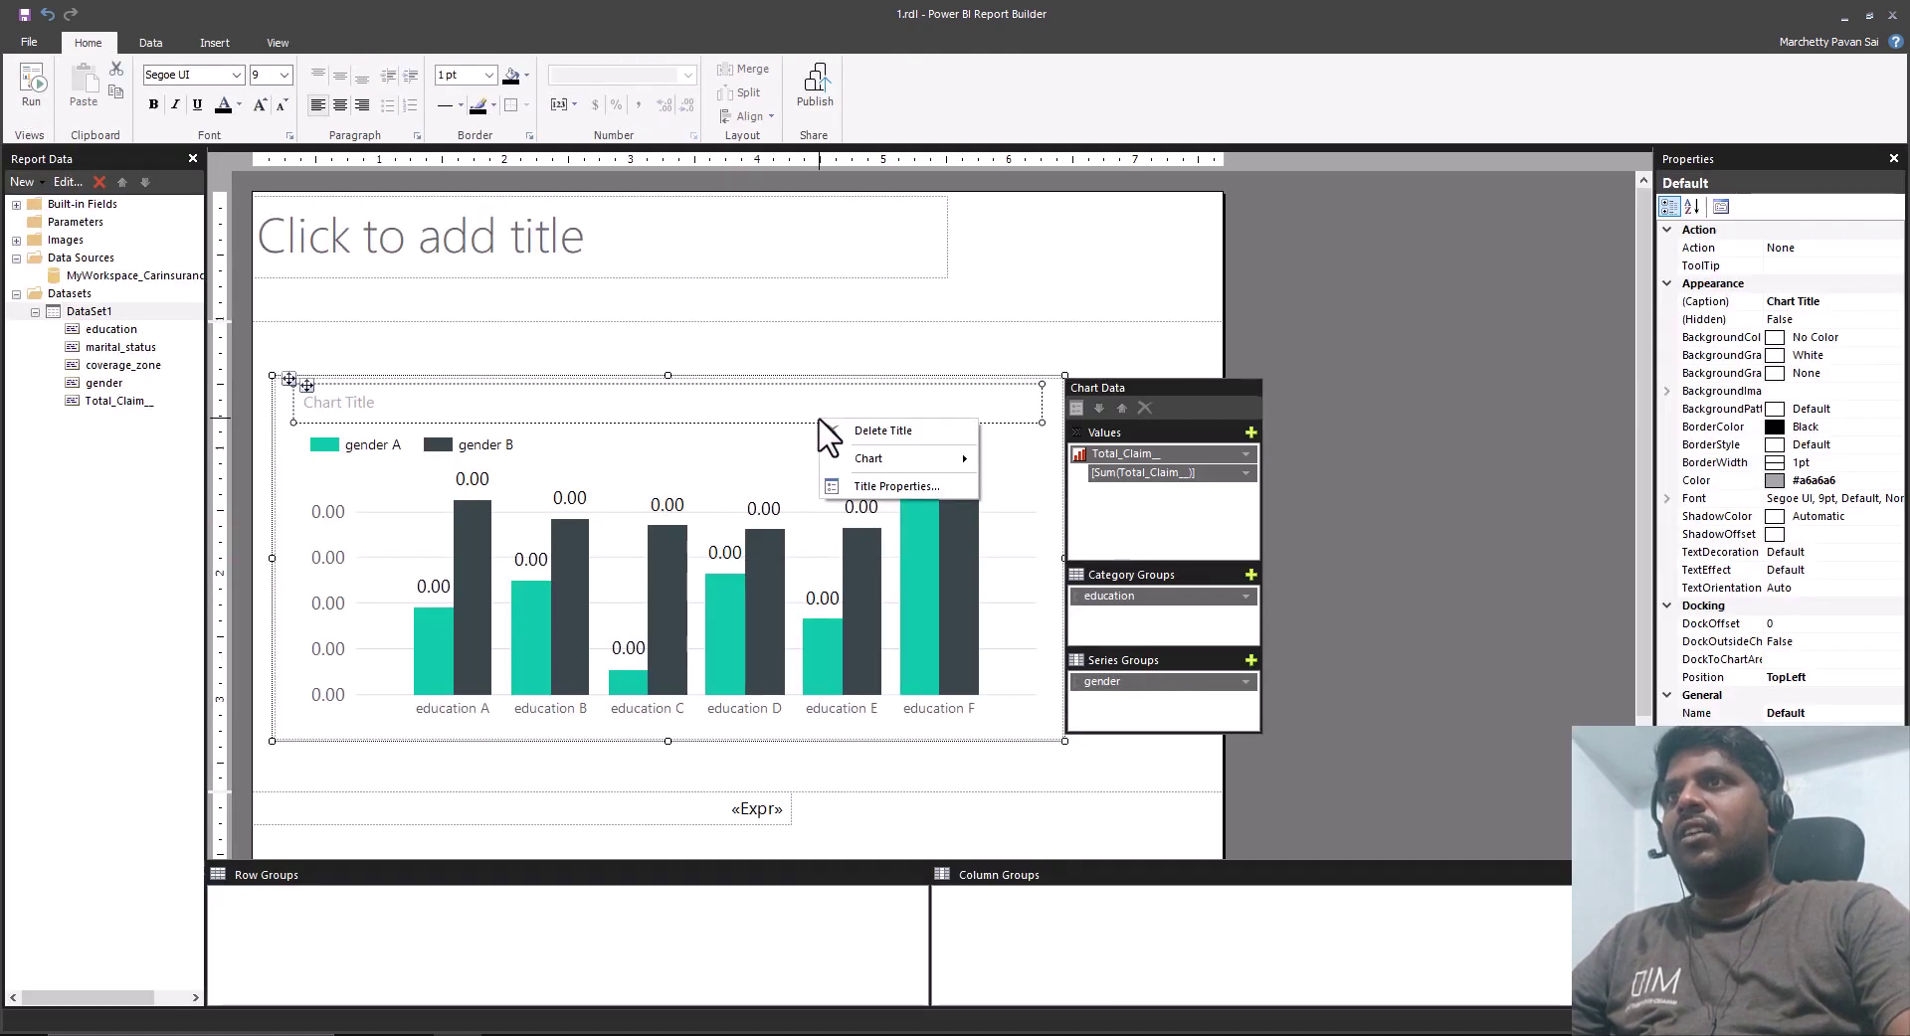
{"action": "mouse_move", "coordinate": [825, 460]}
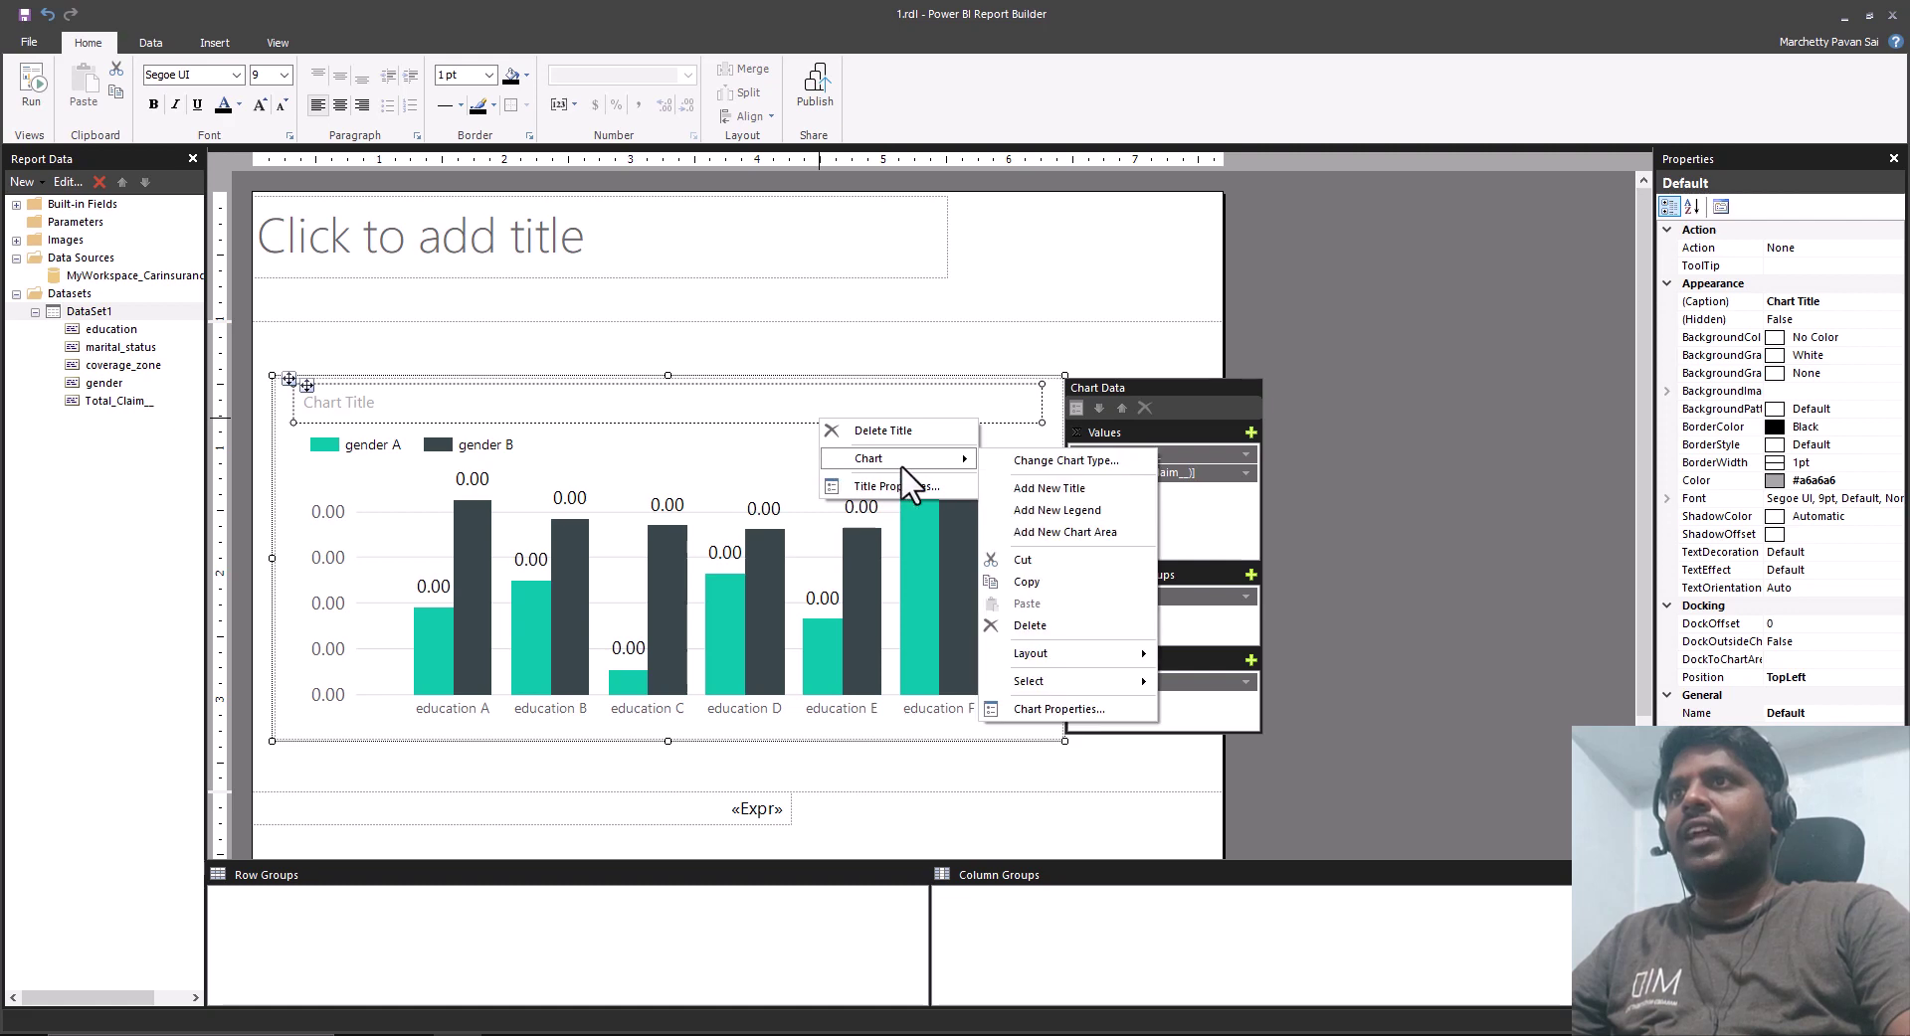
{"action": "left_click", "coordinate": [1032, 461]}
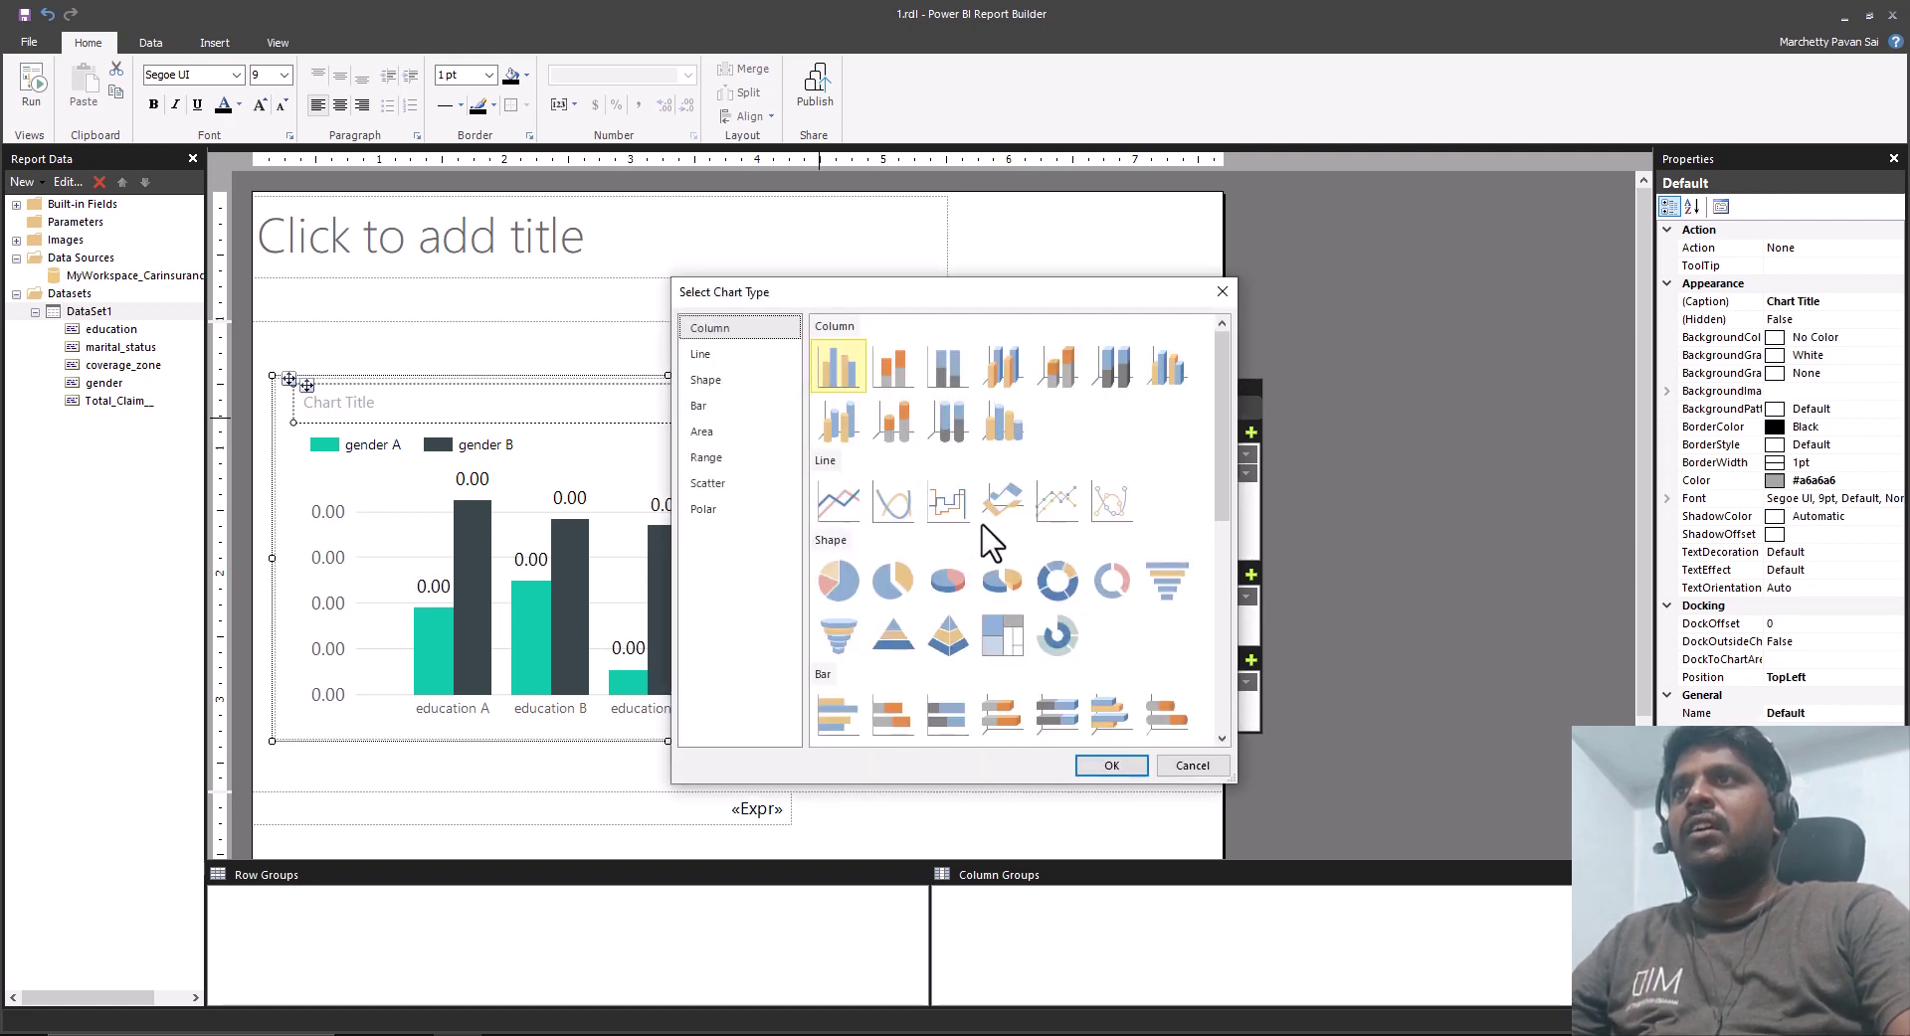
{"action": "scroll", "coordinate": [995, 557], "scroll_direction": "down", "scroll_amount": 3}
{"action": "scroll", "coordinate": [985, 525], "scroll_direction": "up", "scroll_amount": 3}
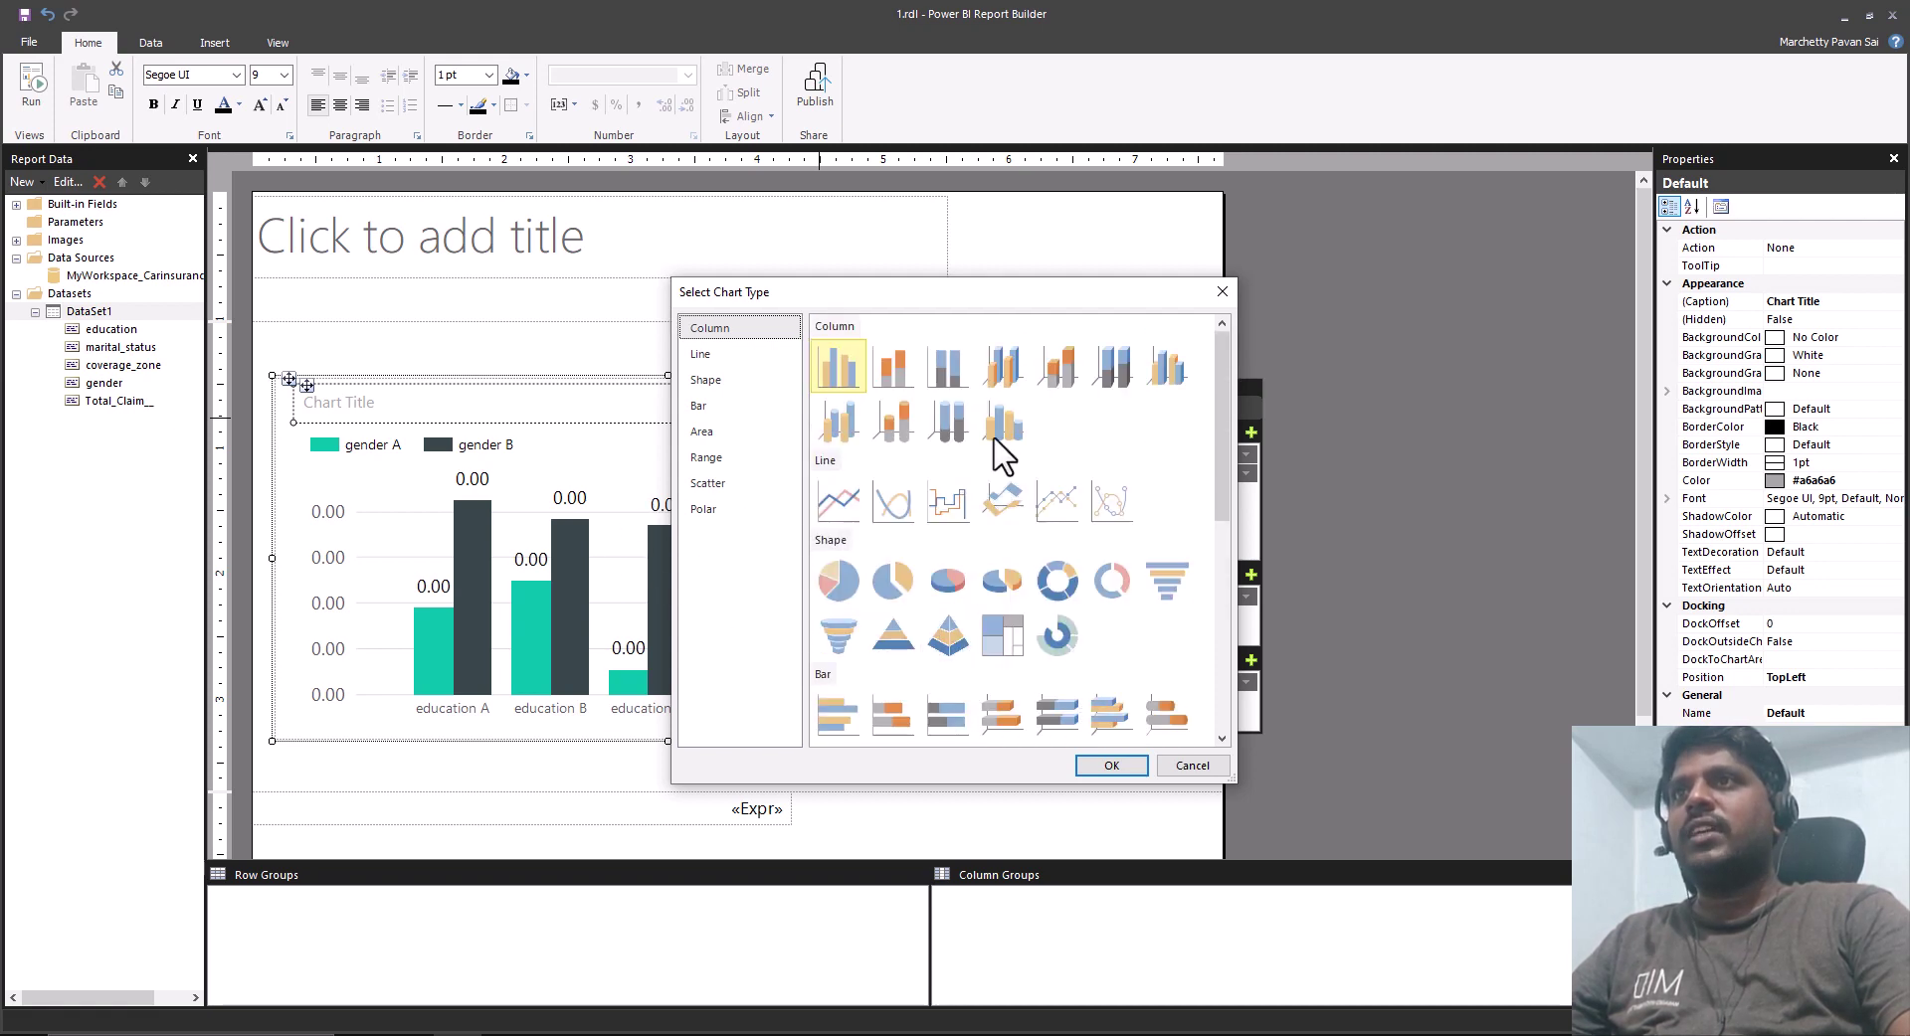
{"action": "left_click", "coordinate": [940, 370]}
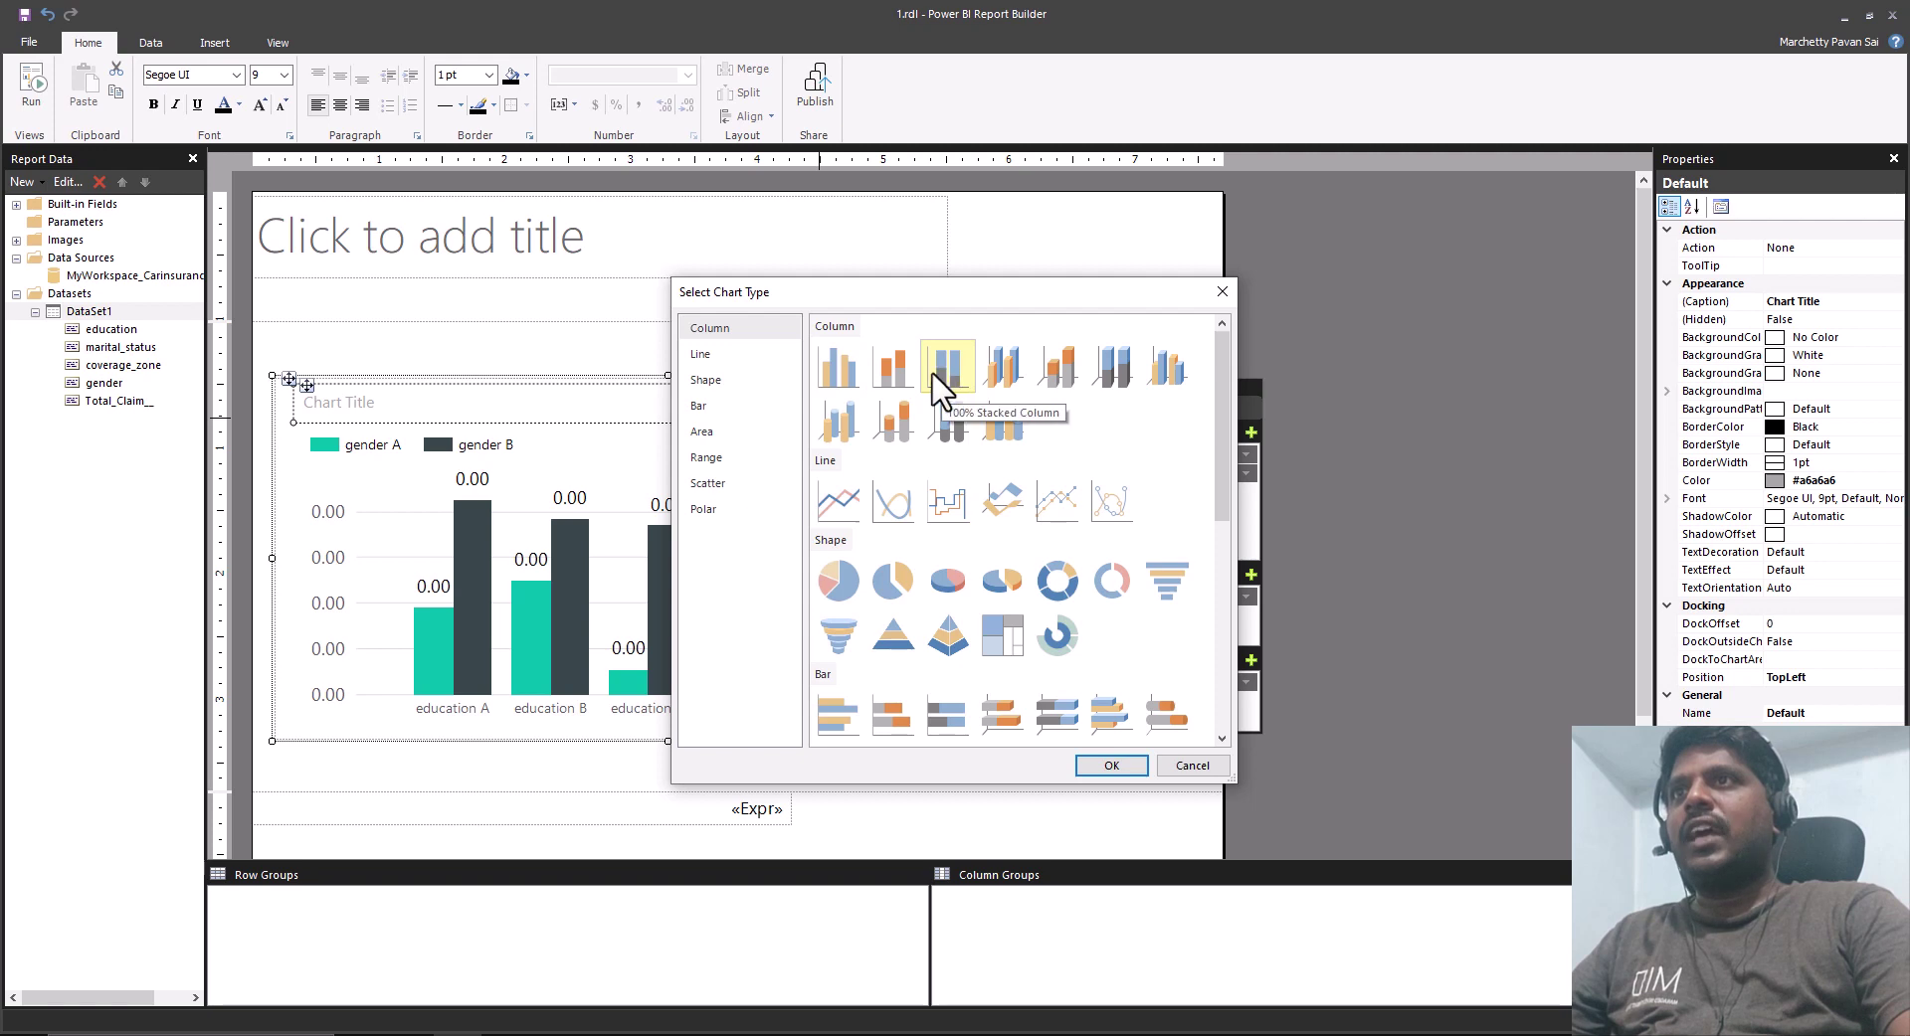
{"action": "left_click", "coordinate": [905, 369]}
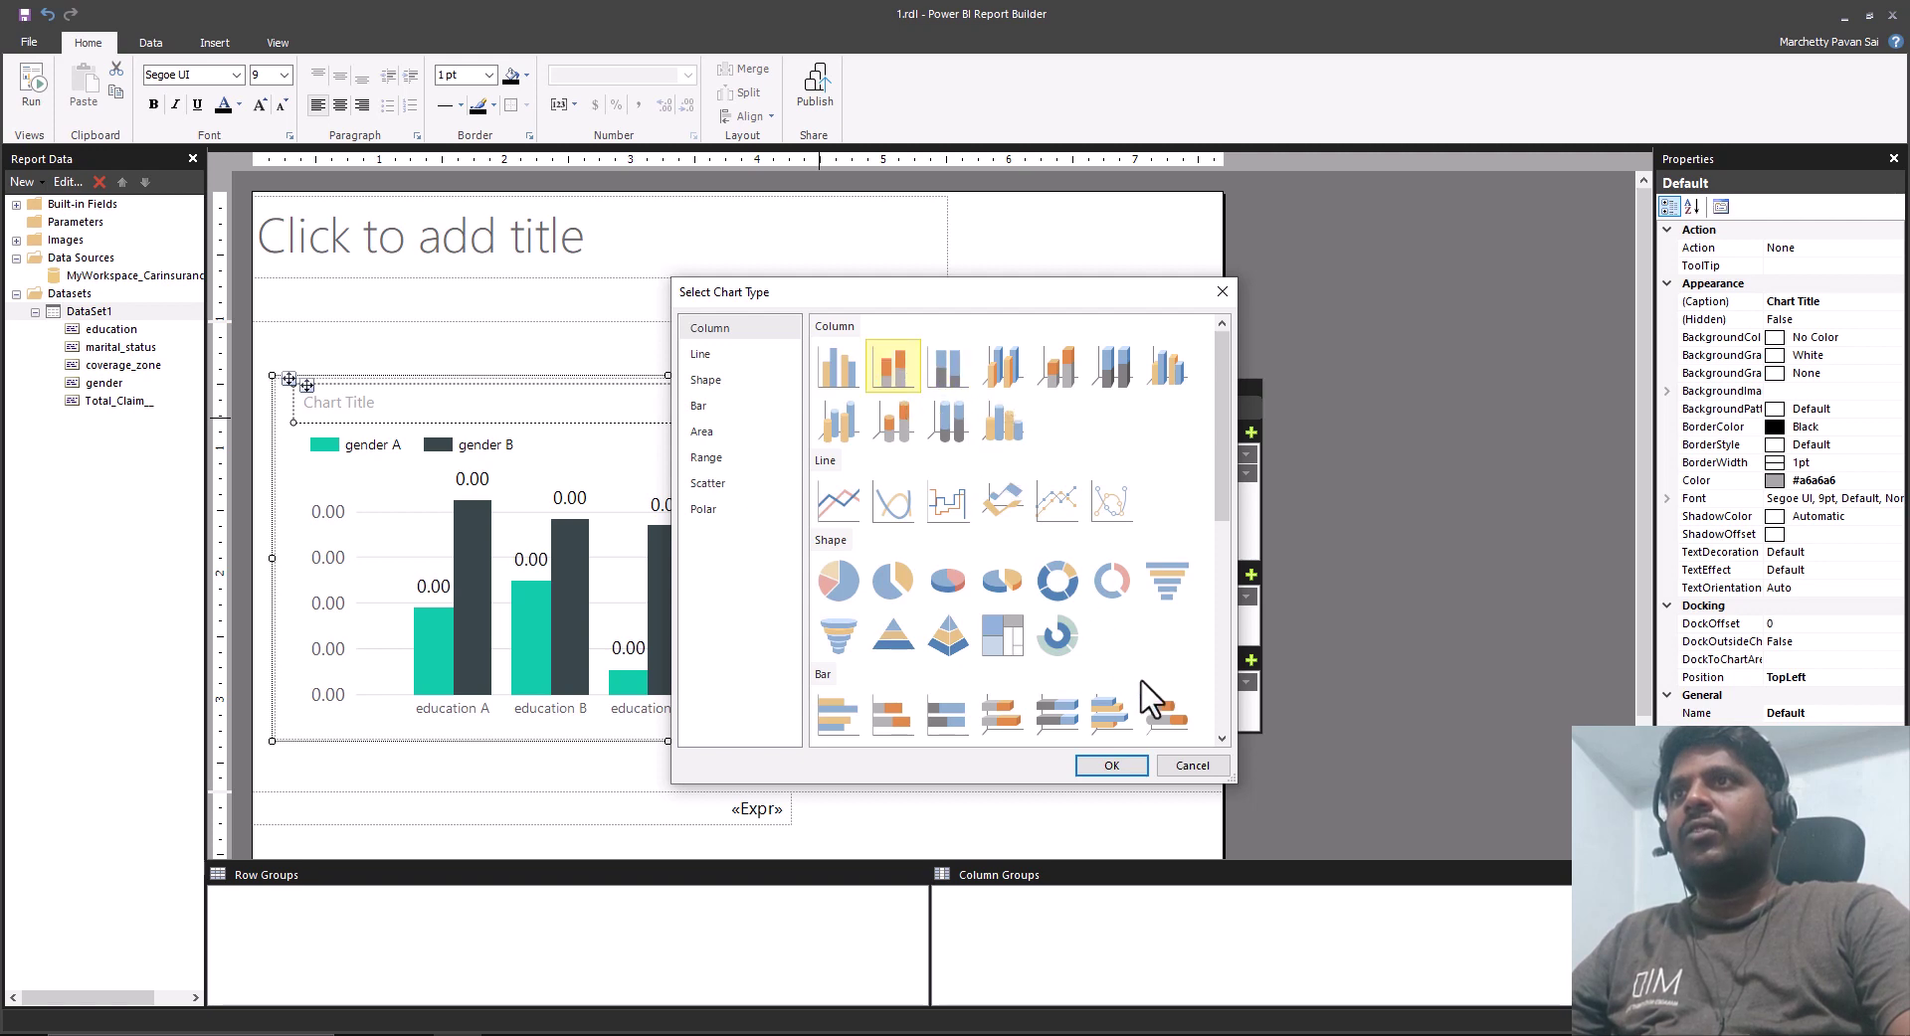
{"action": "left_click", "coordinate": [1111, 766]}
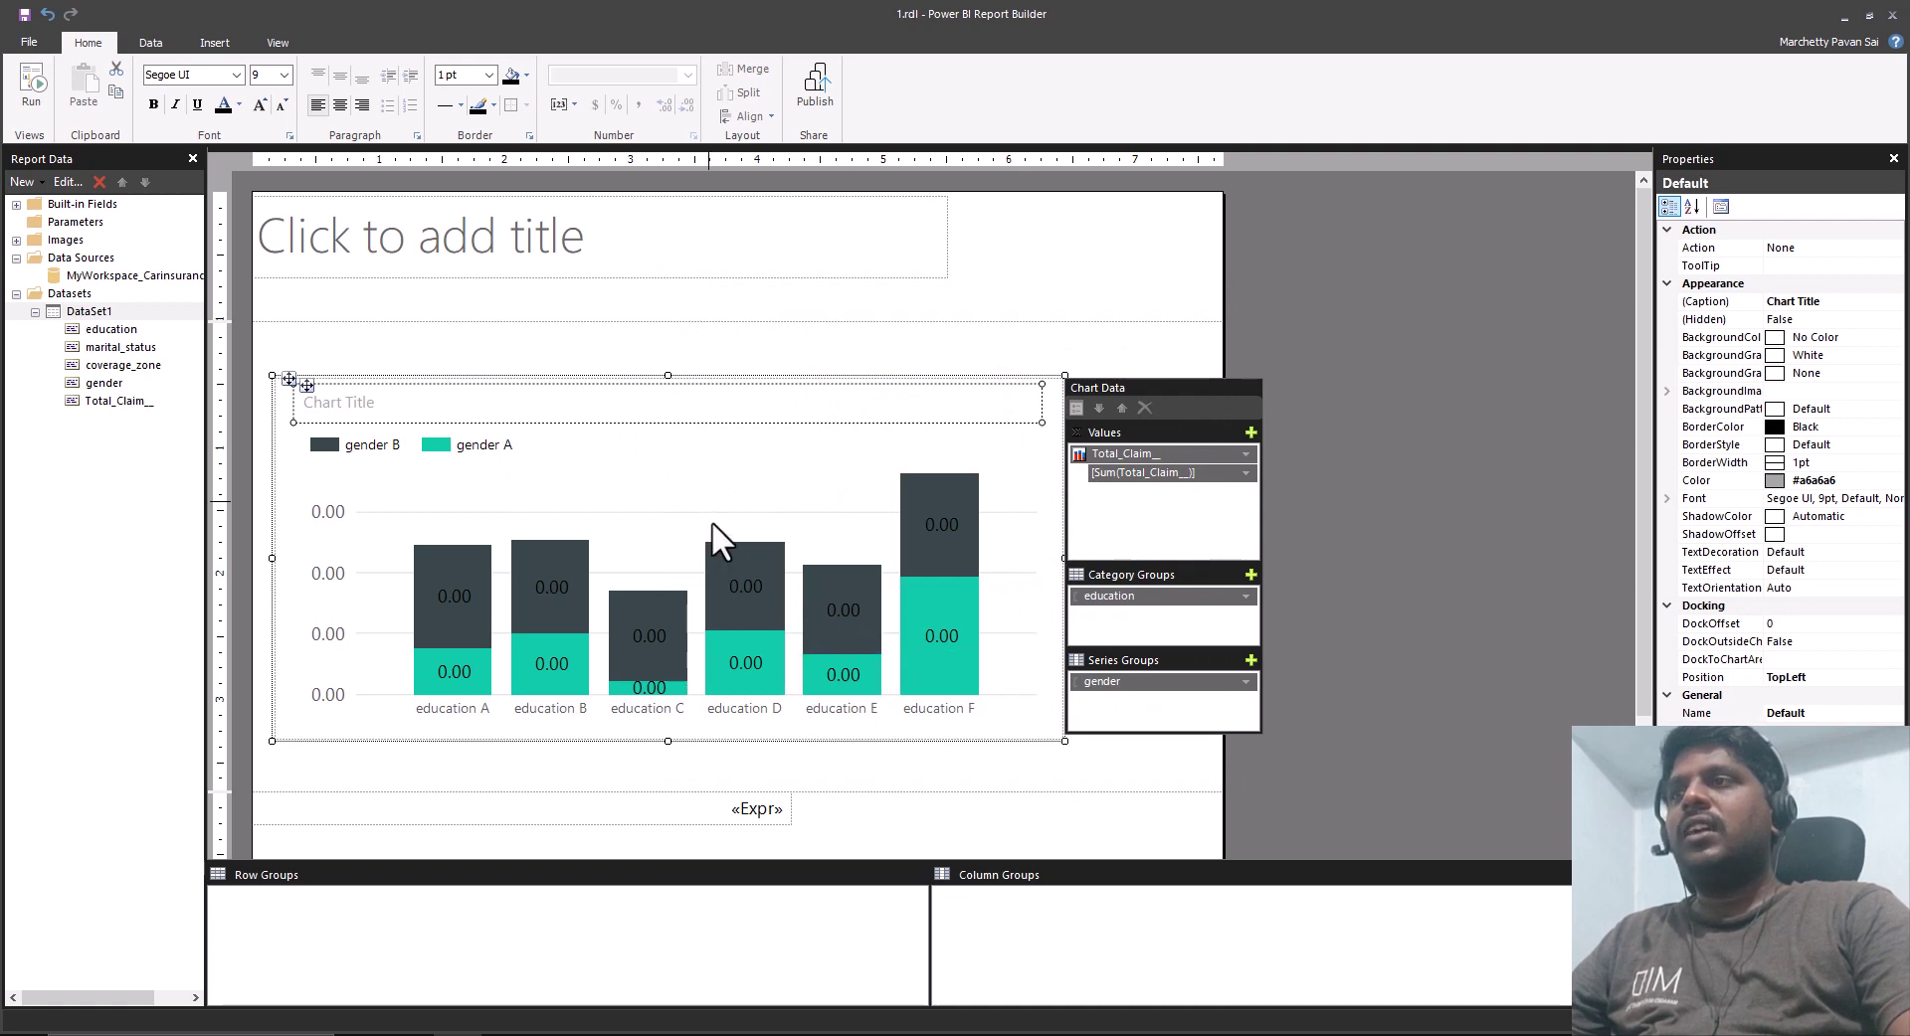
Select the chart title box and enter its text for editing.
{"action": "left_click", "coordinate": [431, 398]}
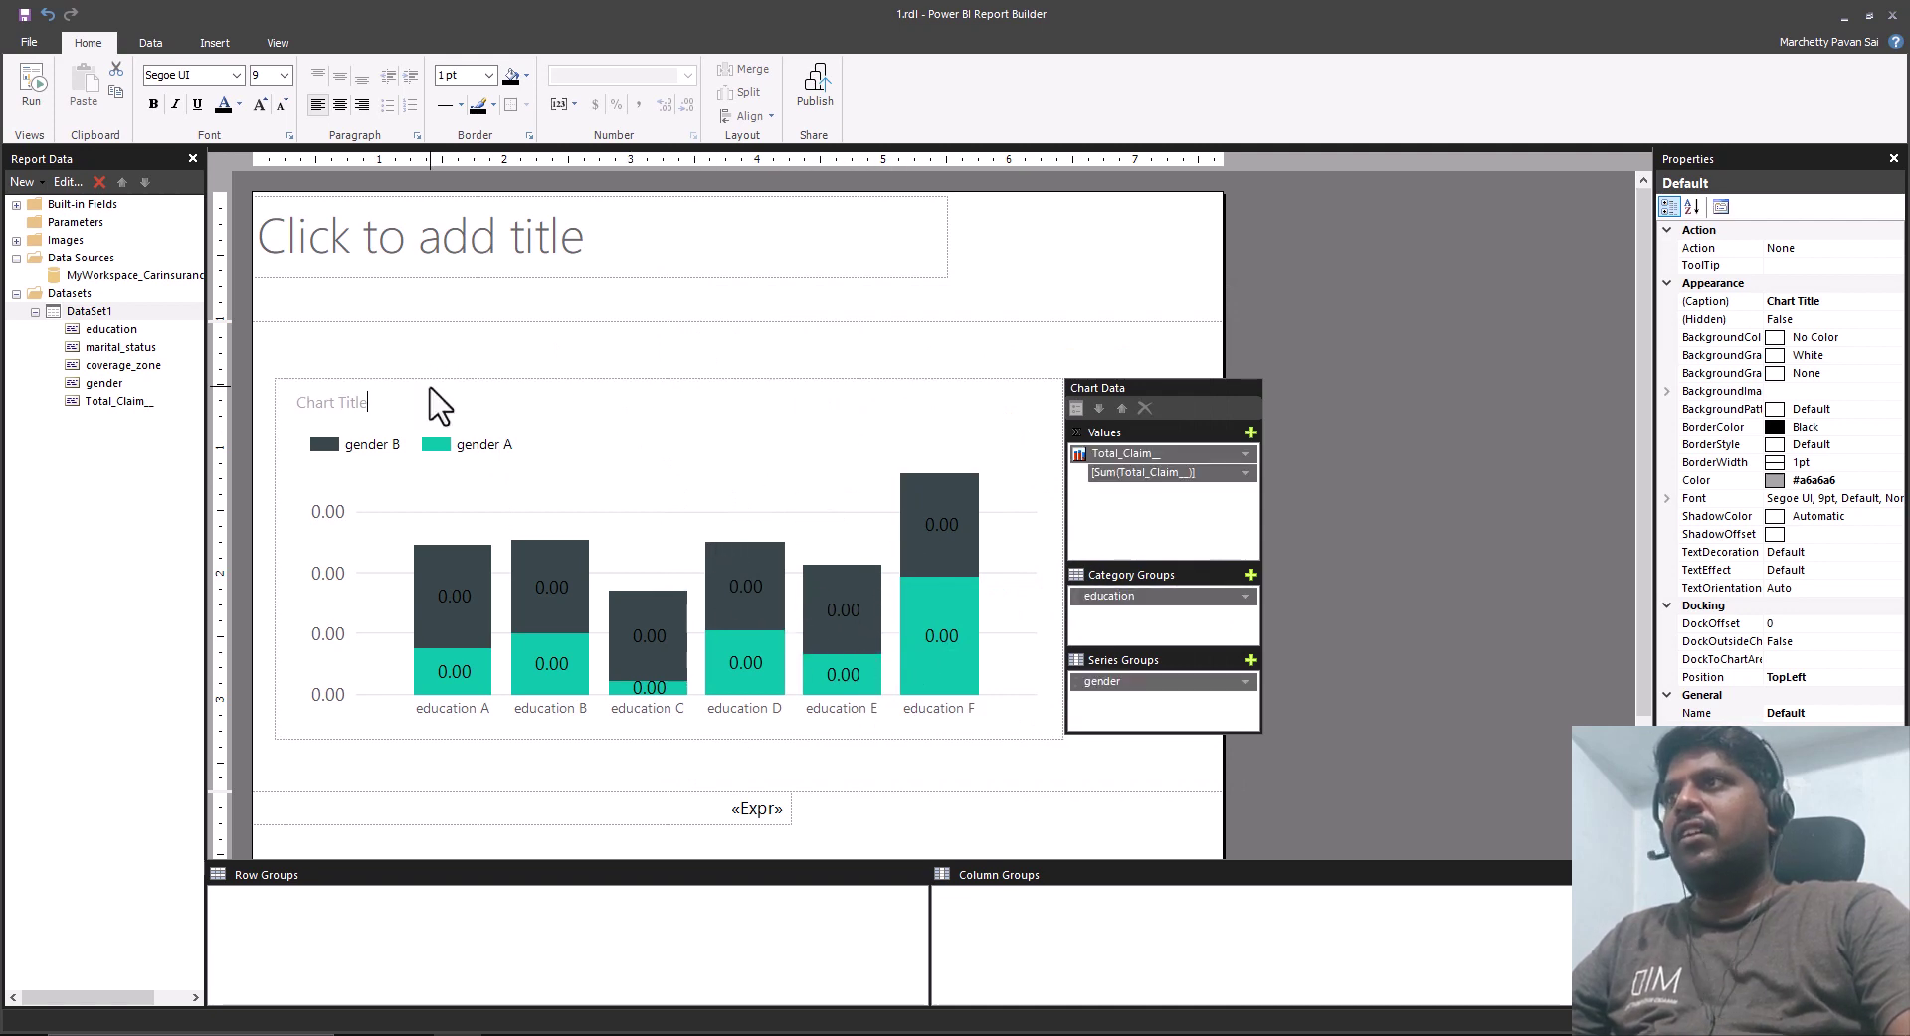
{"action": "left_click", "coordinate": [393, 401]}
{"action": "left_click", "coordinate": [381, 408]}
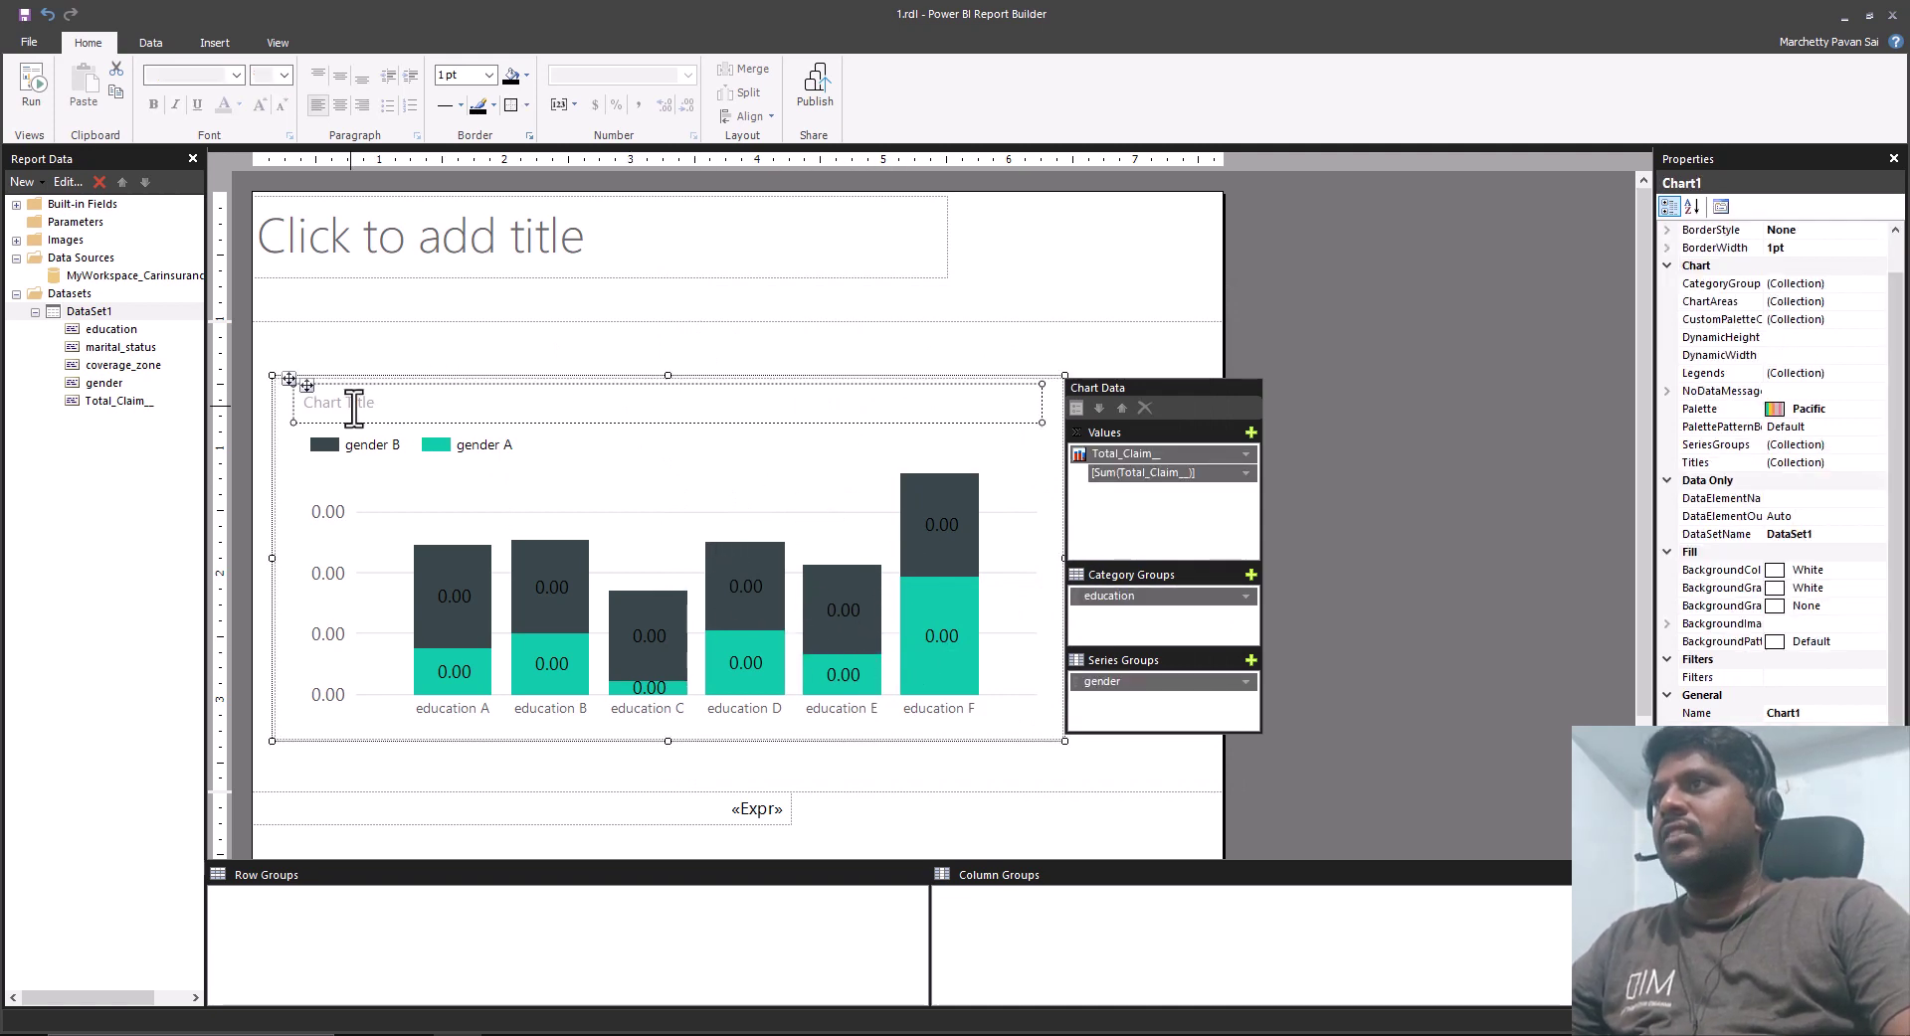
{"action": "left_click", "coordinate": [381, 408]}
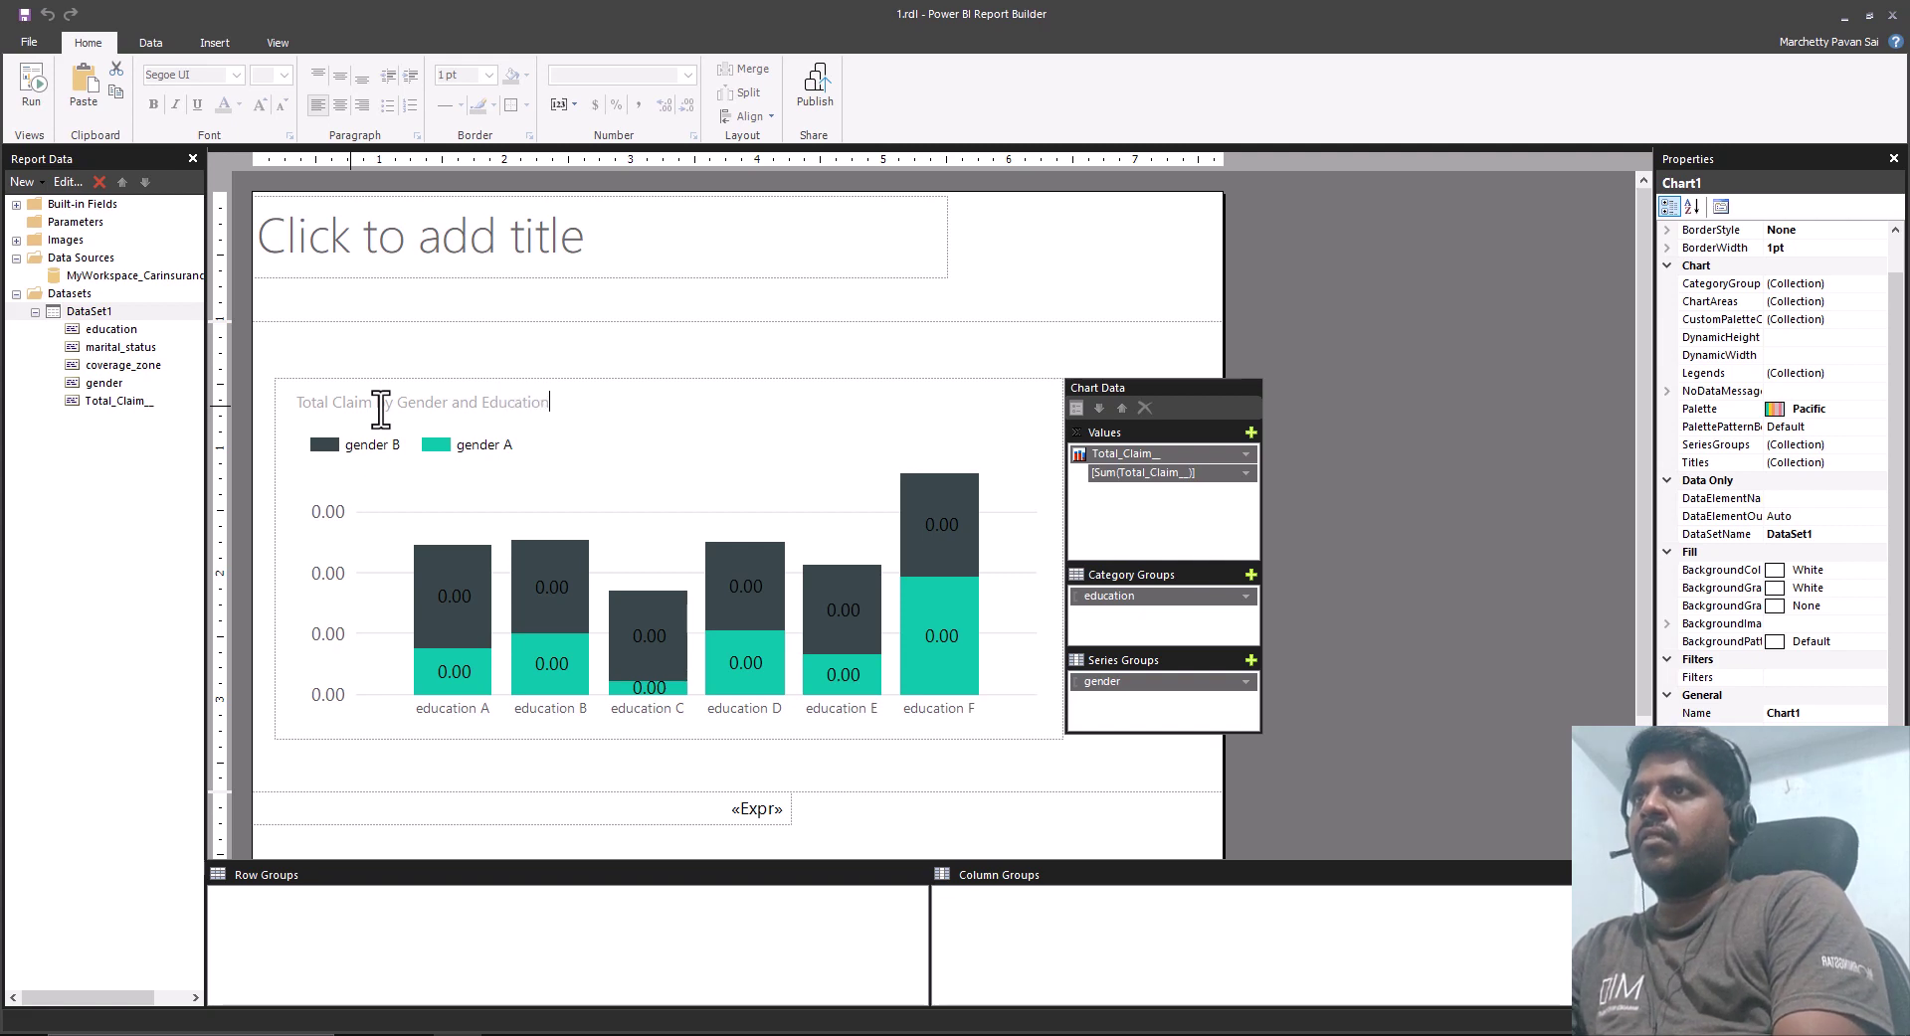
Select all of the Claim Info report title and color it Tomato red.
{"action": "left_click", "coordinate": [545, 255]}
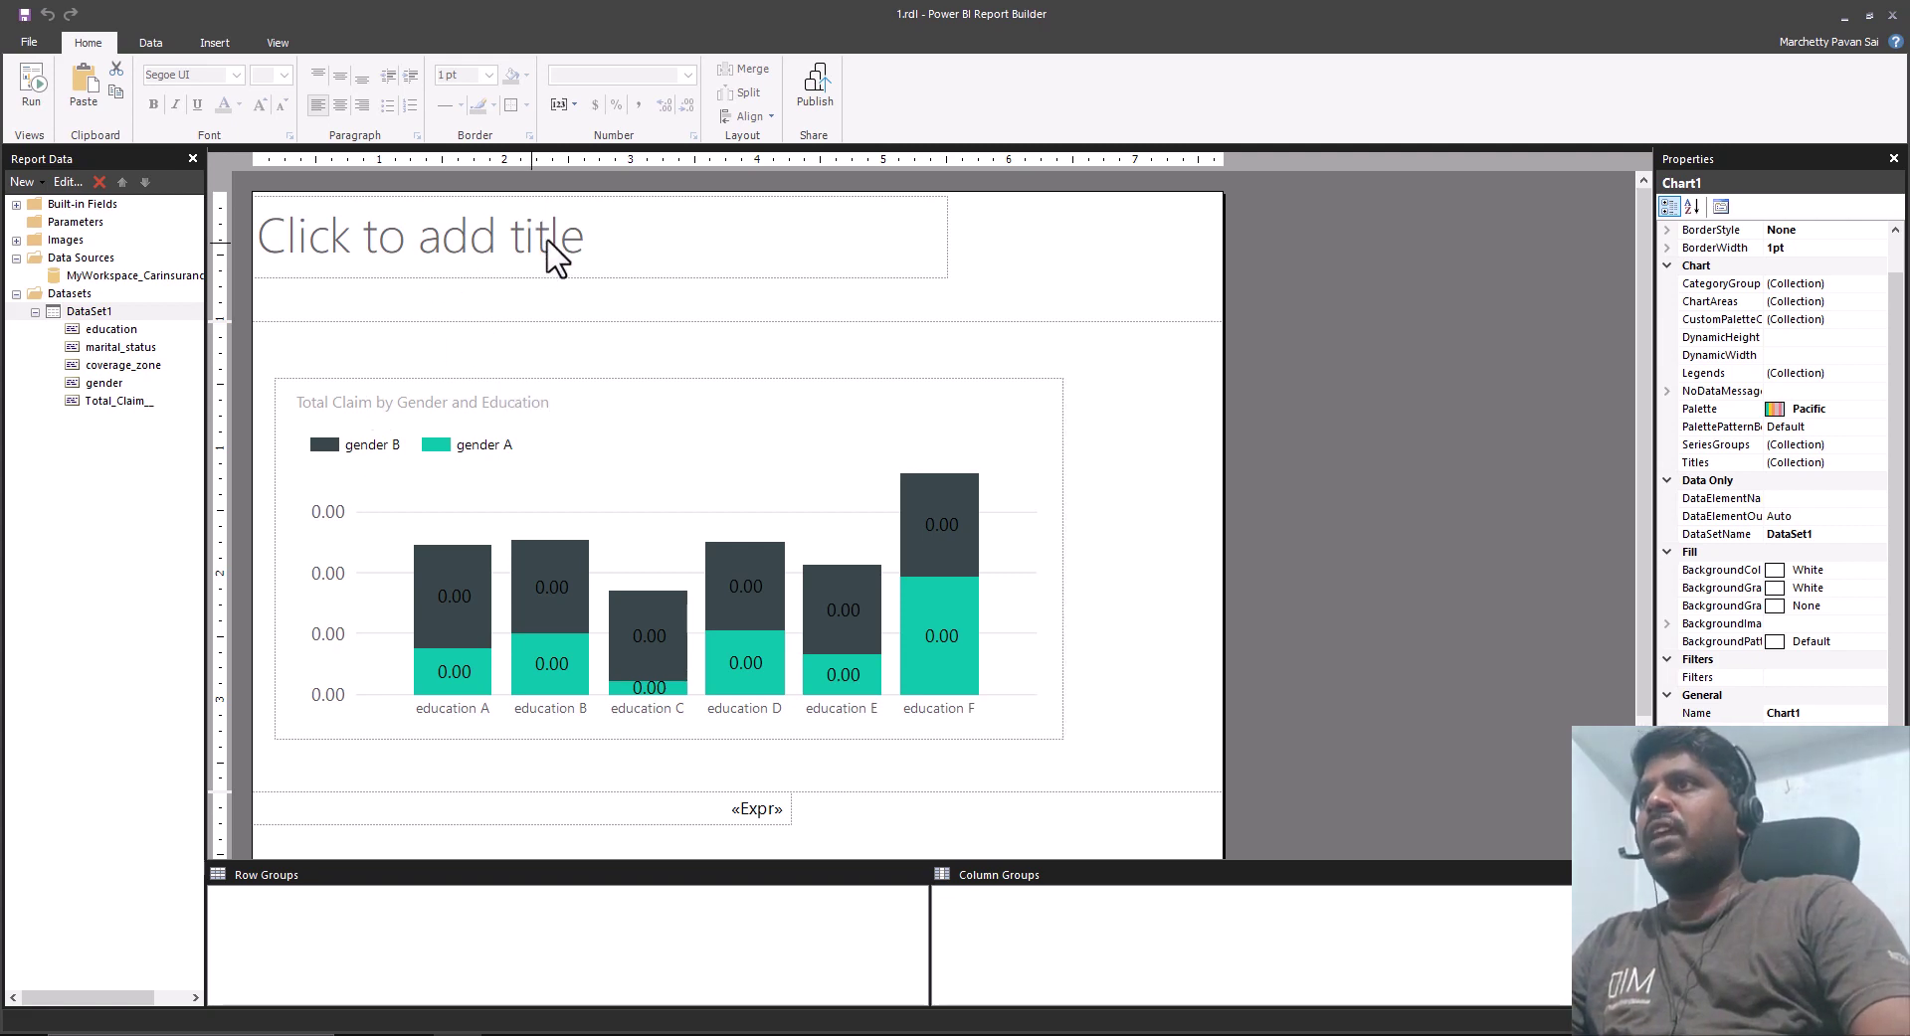
{"action": "left_click", "coordinate": [594, 243]}
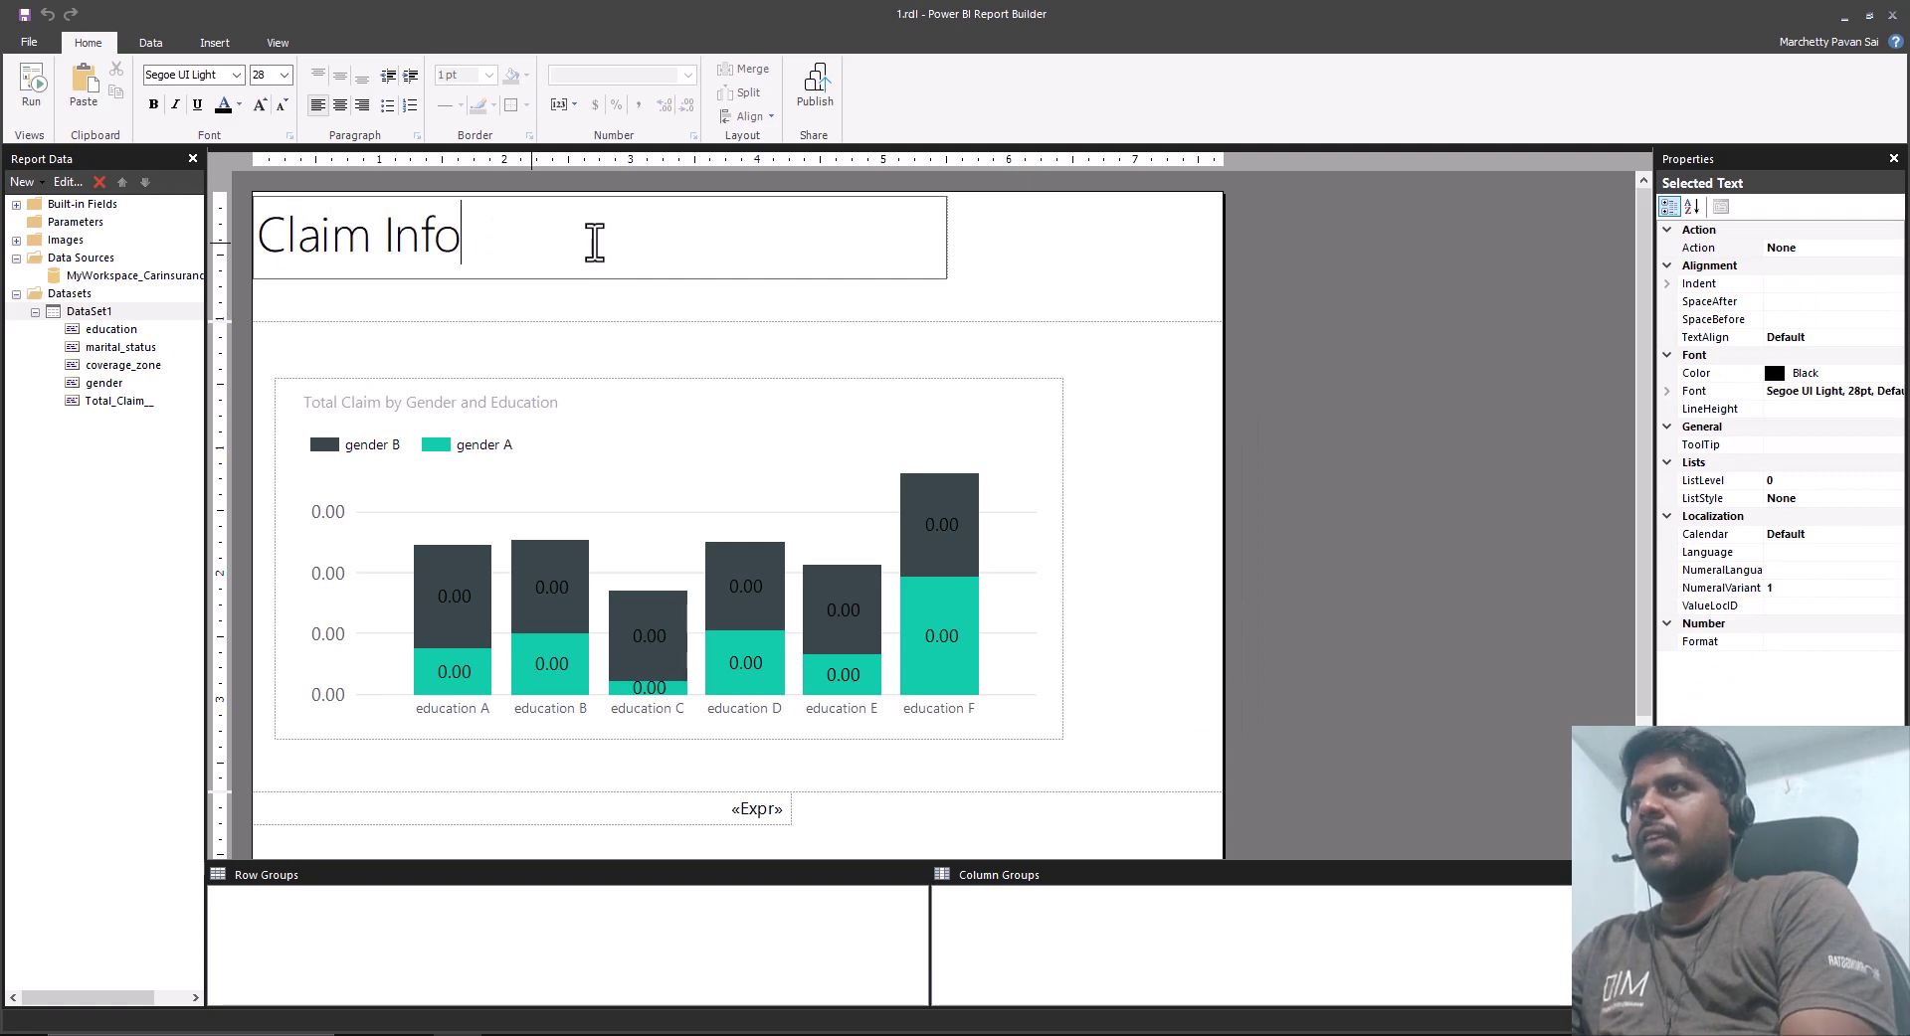
{"action": "key", "text": "ctrl+a"}
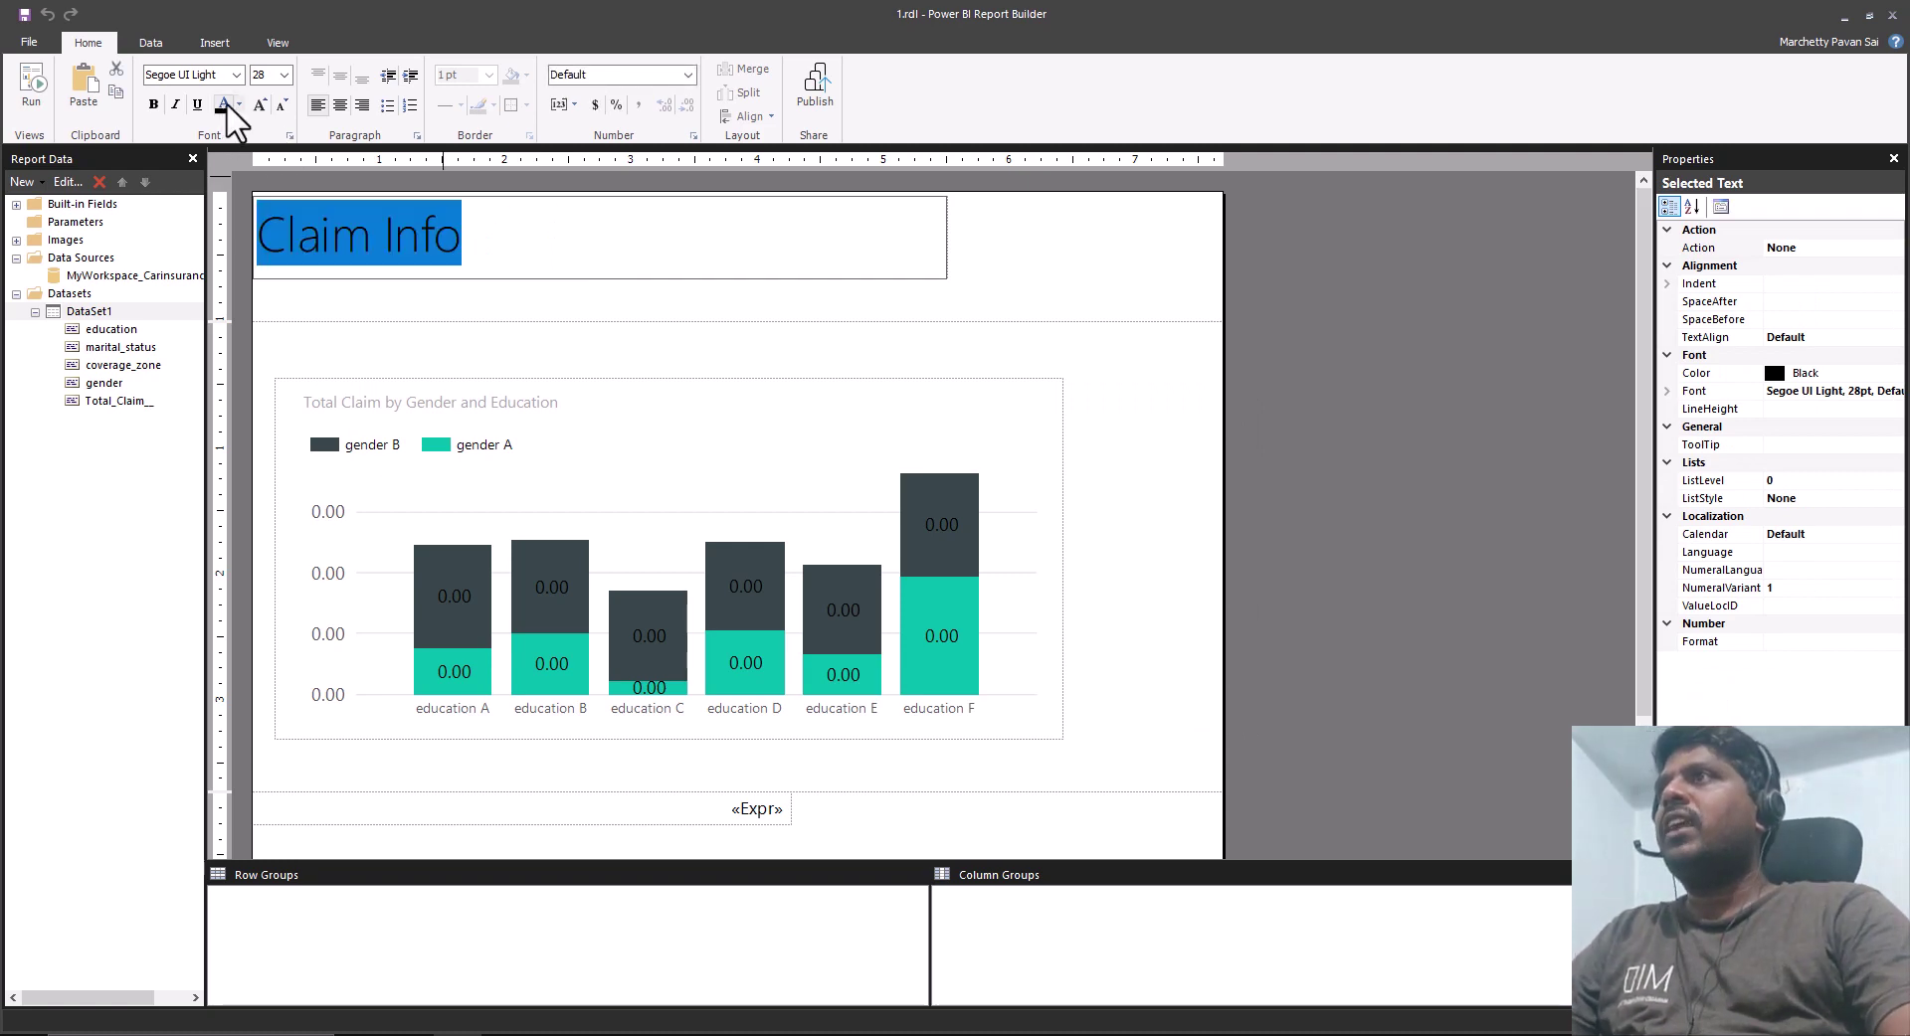
{"action": "left_click", "coordinate": [240, 105]}
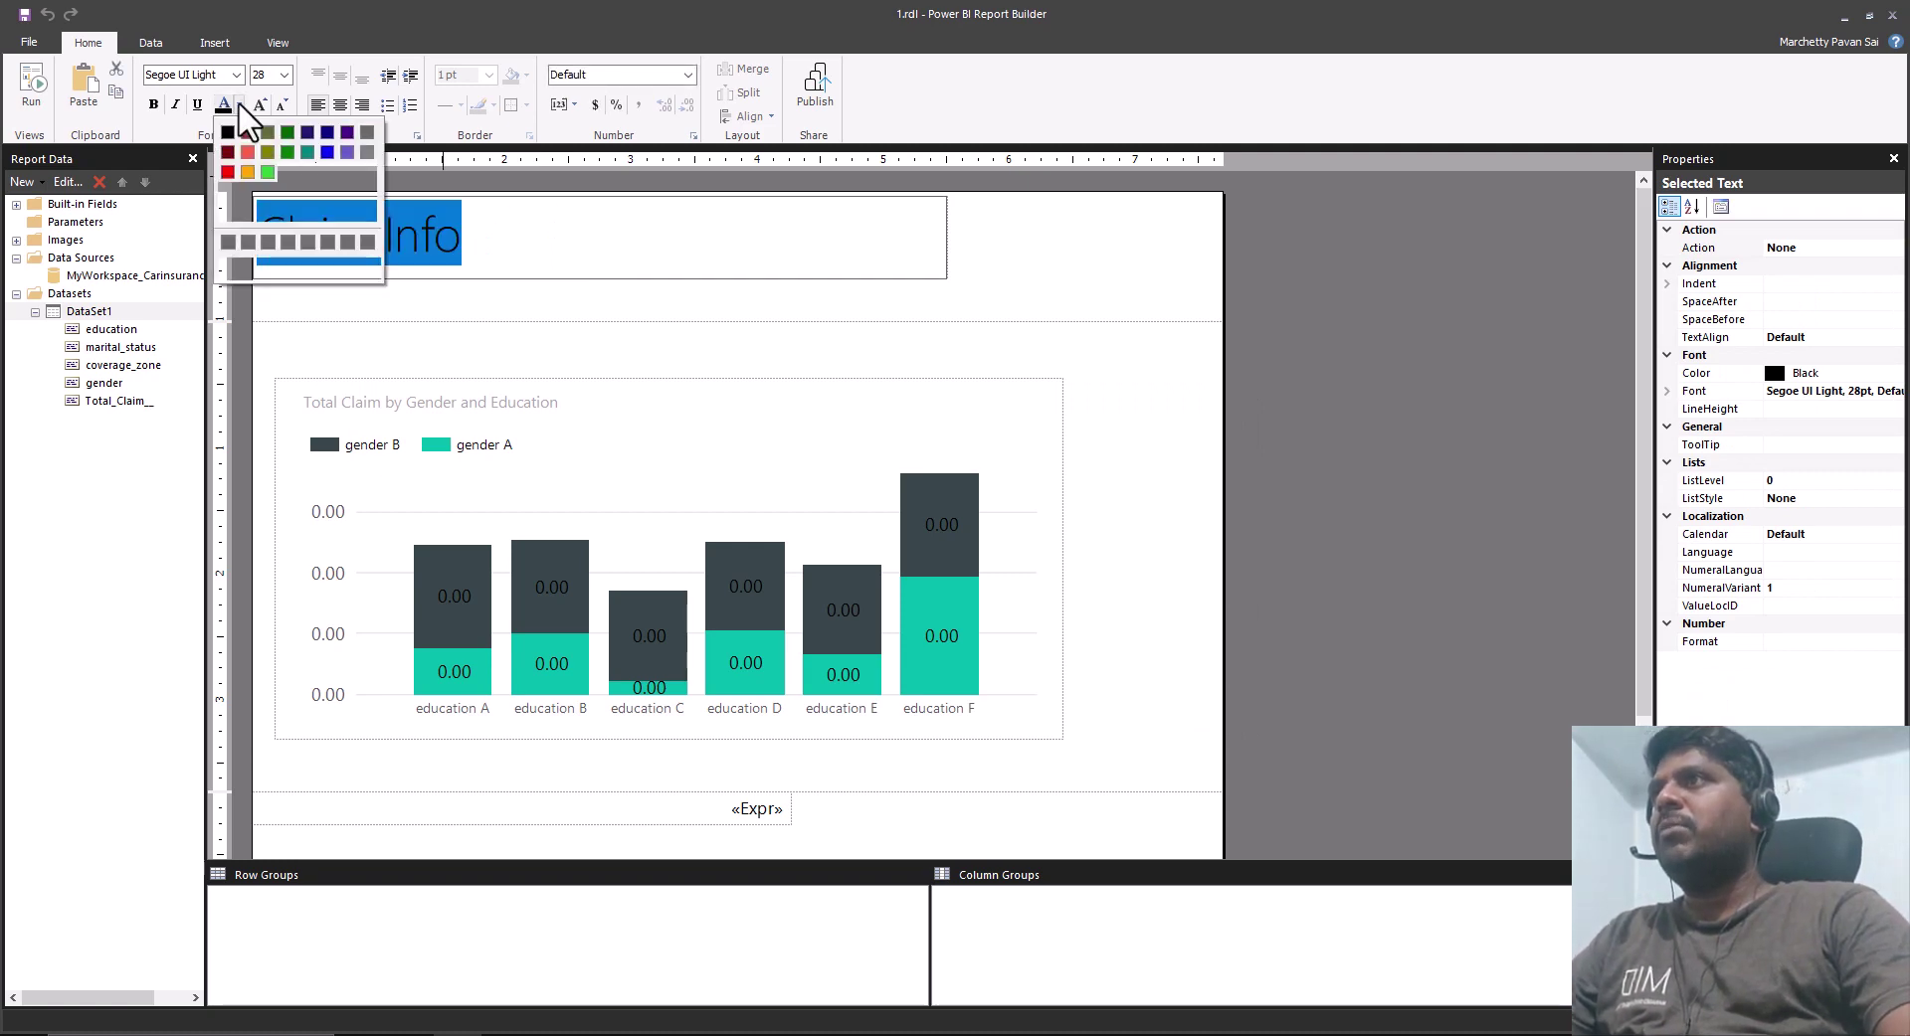
{"action": "left_click", "coordinate": [248, 153]}
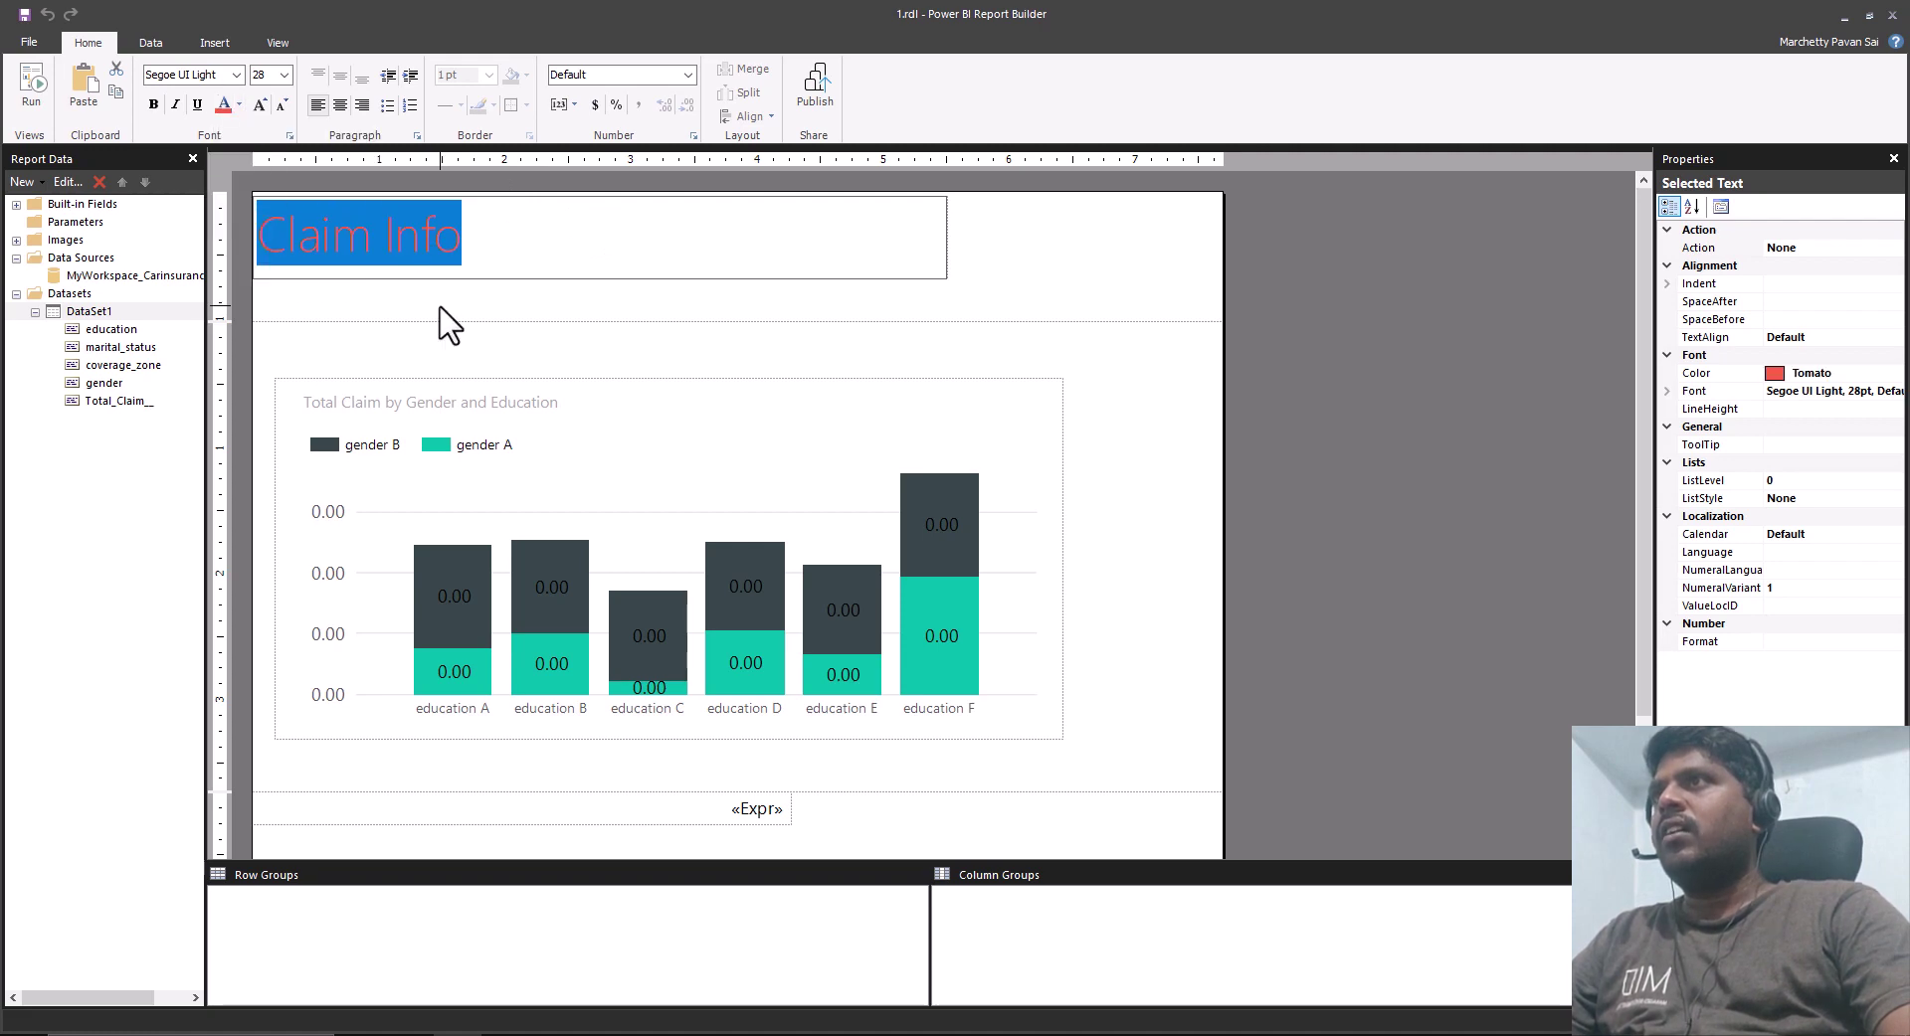
{"action": "left_click", "coordinate": [455, 261]}
Make the whole Claim Info title bold, then select the chart.
{"action": "key", "text": "ctrl+a"}
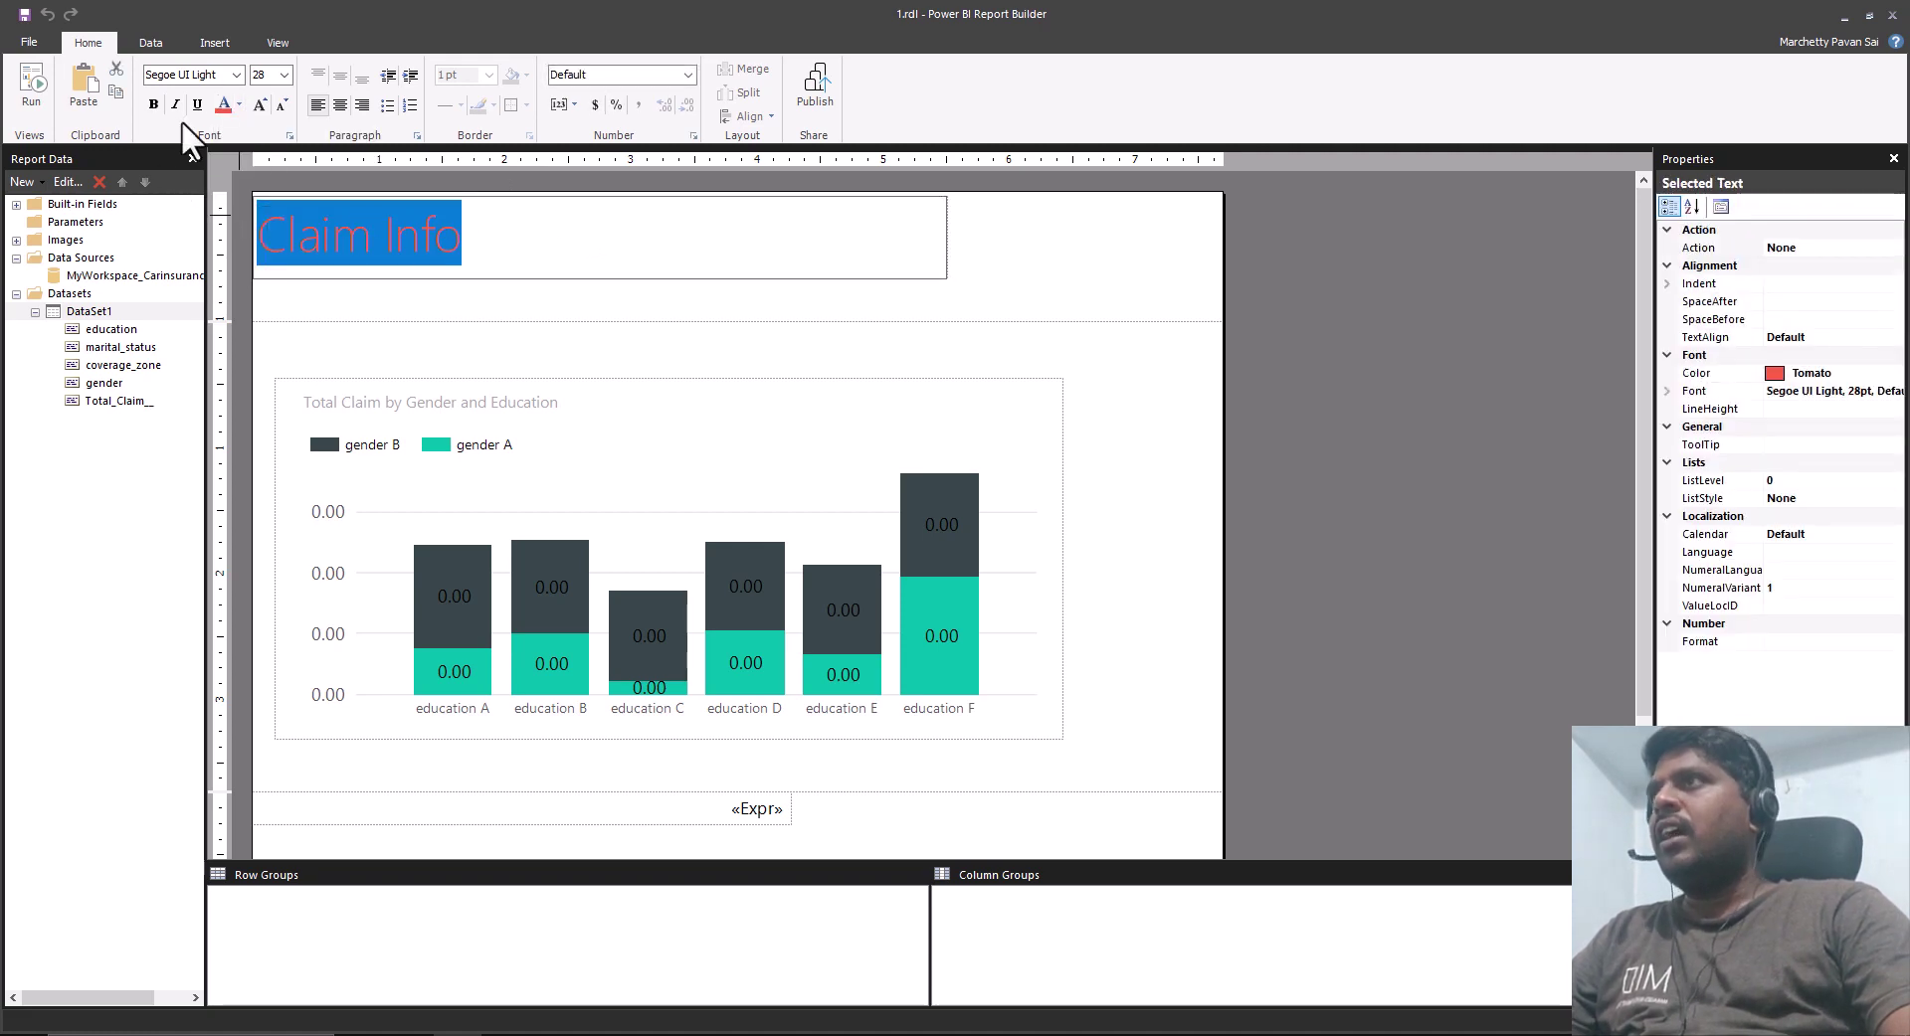
{"action": "left_click", "coordinate": [154, 103]}
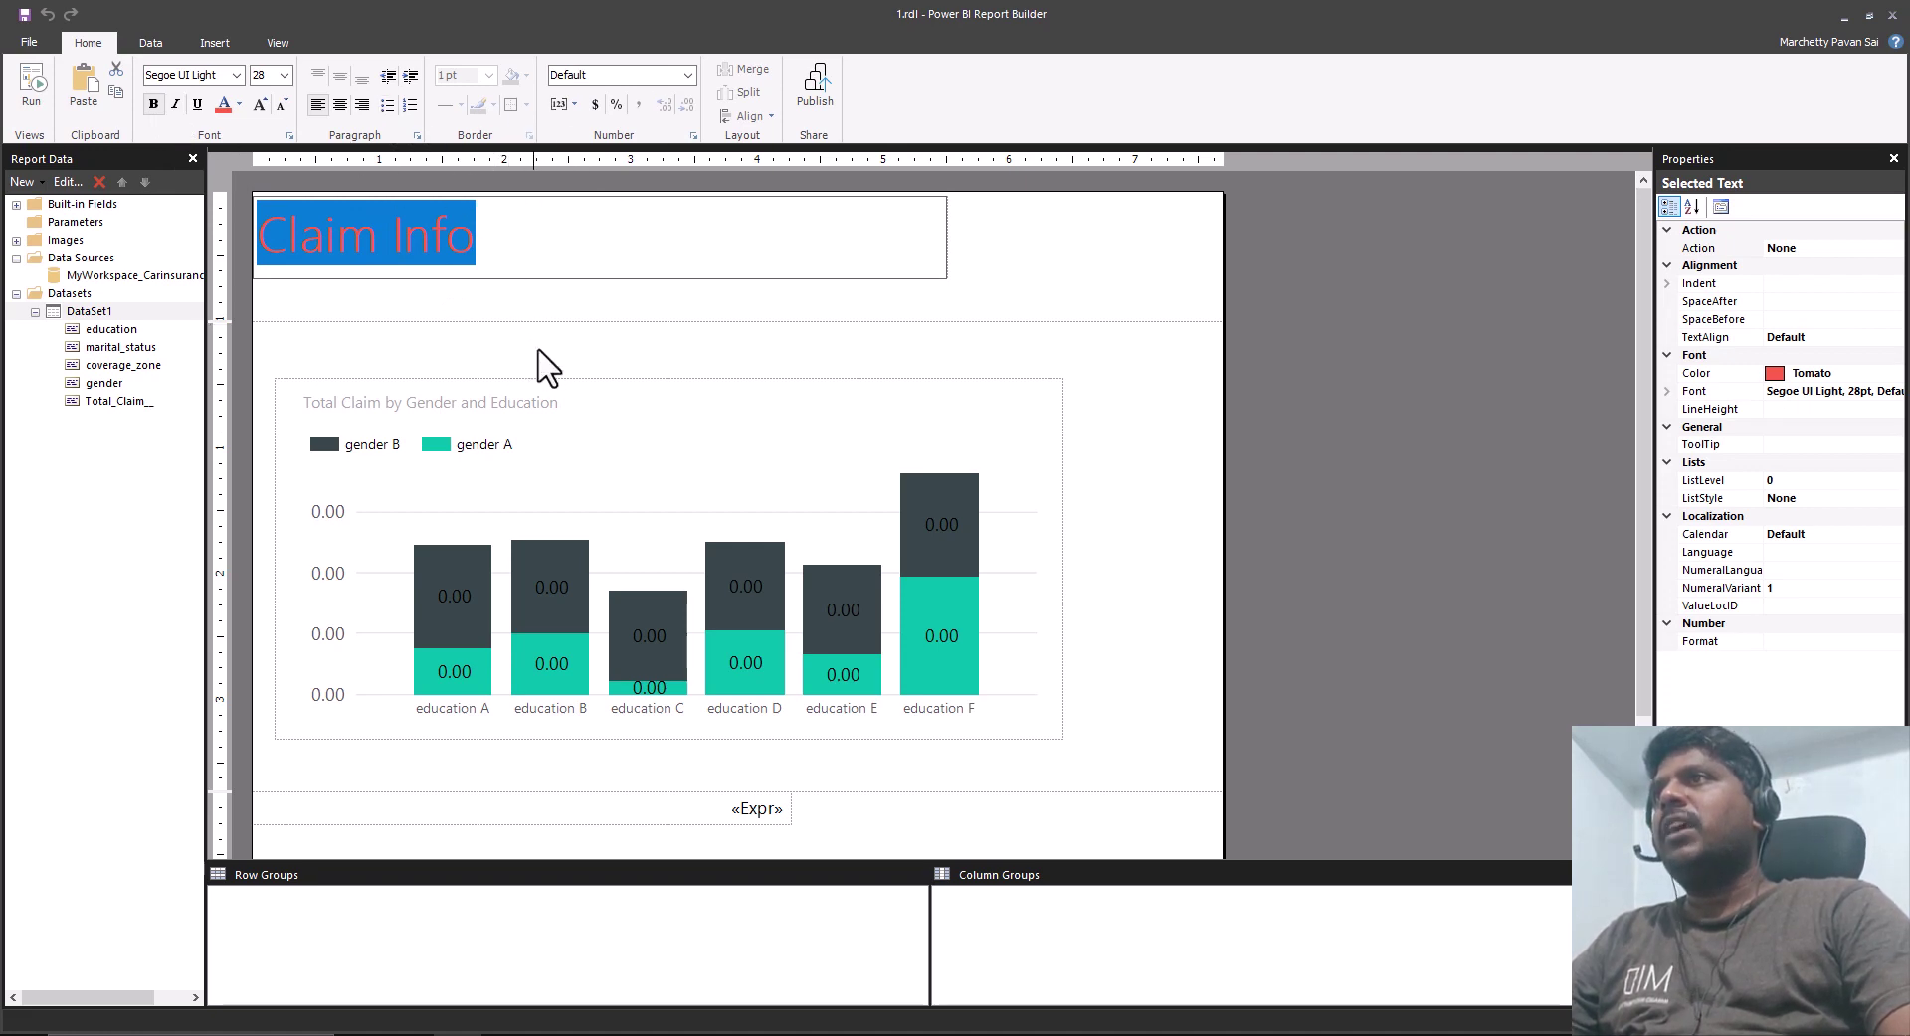
{"action": "left_click", "coordinate": [1085, 702]}
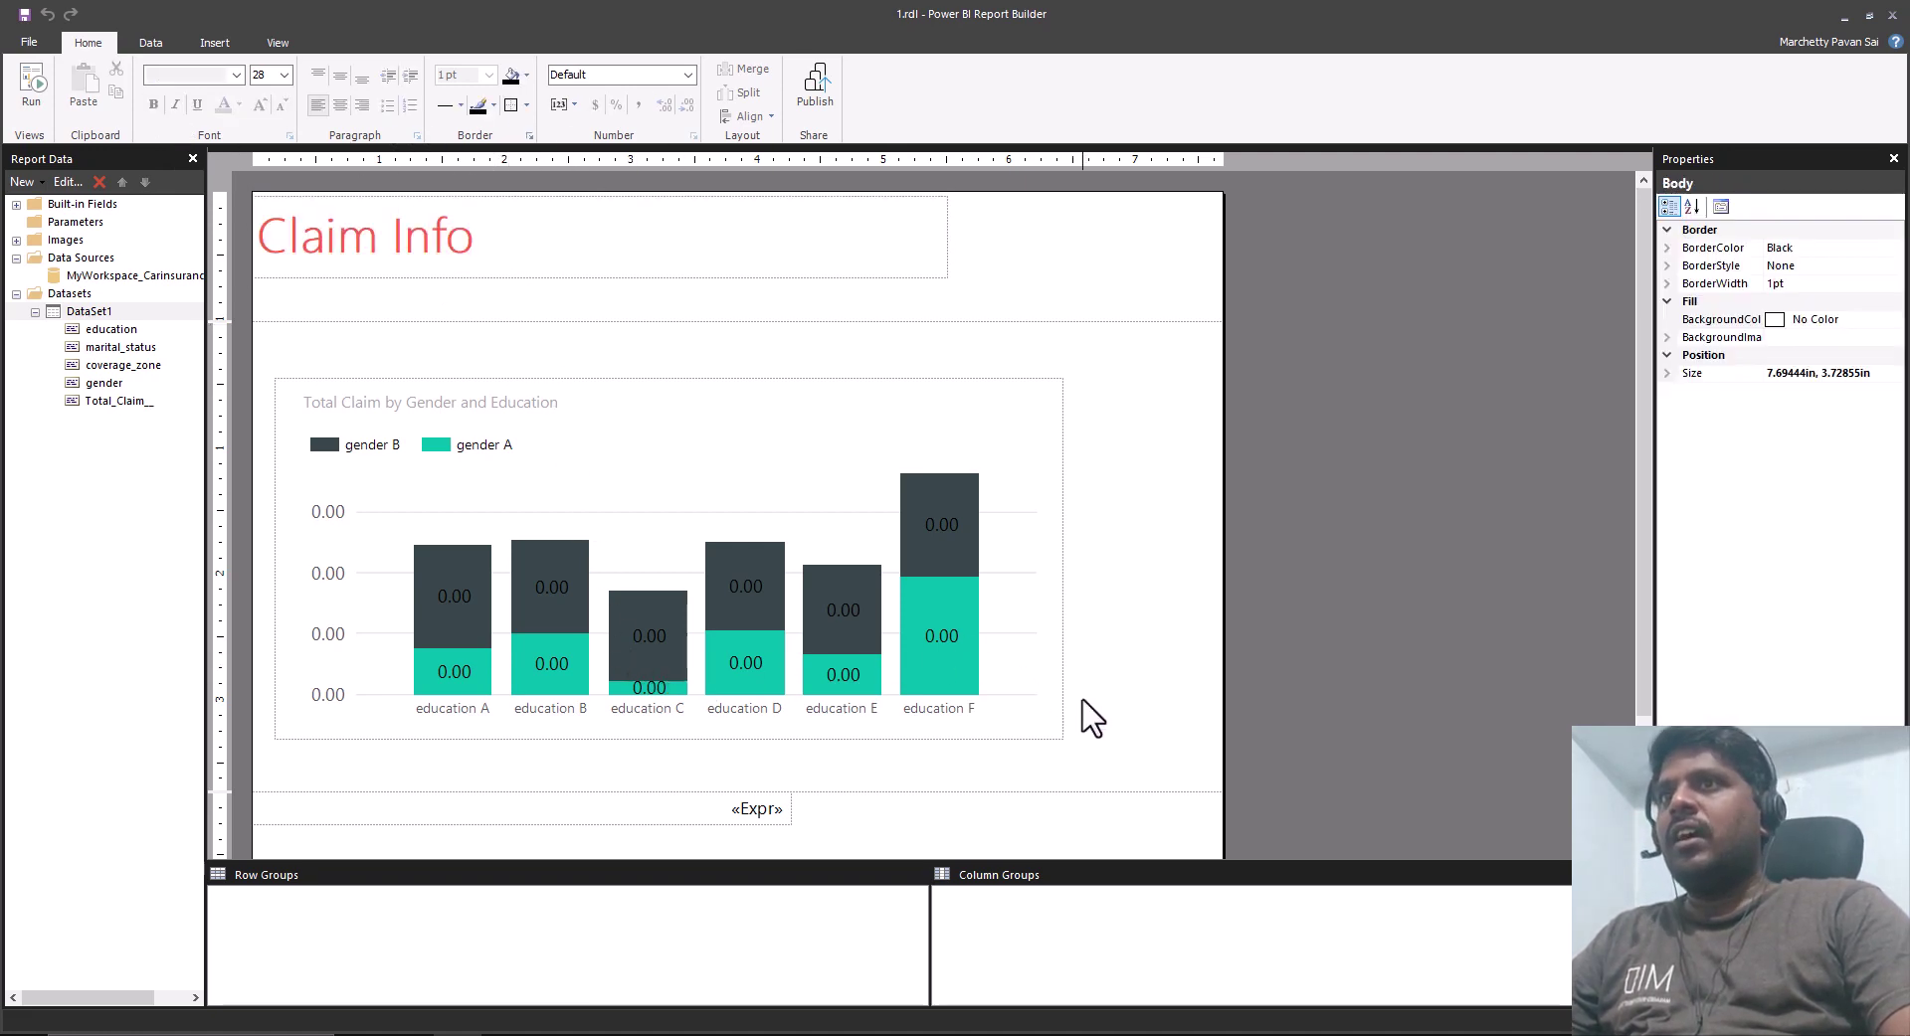
{"action": "left_click", "coordinate": [928, 450]}
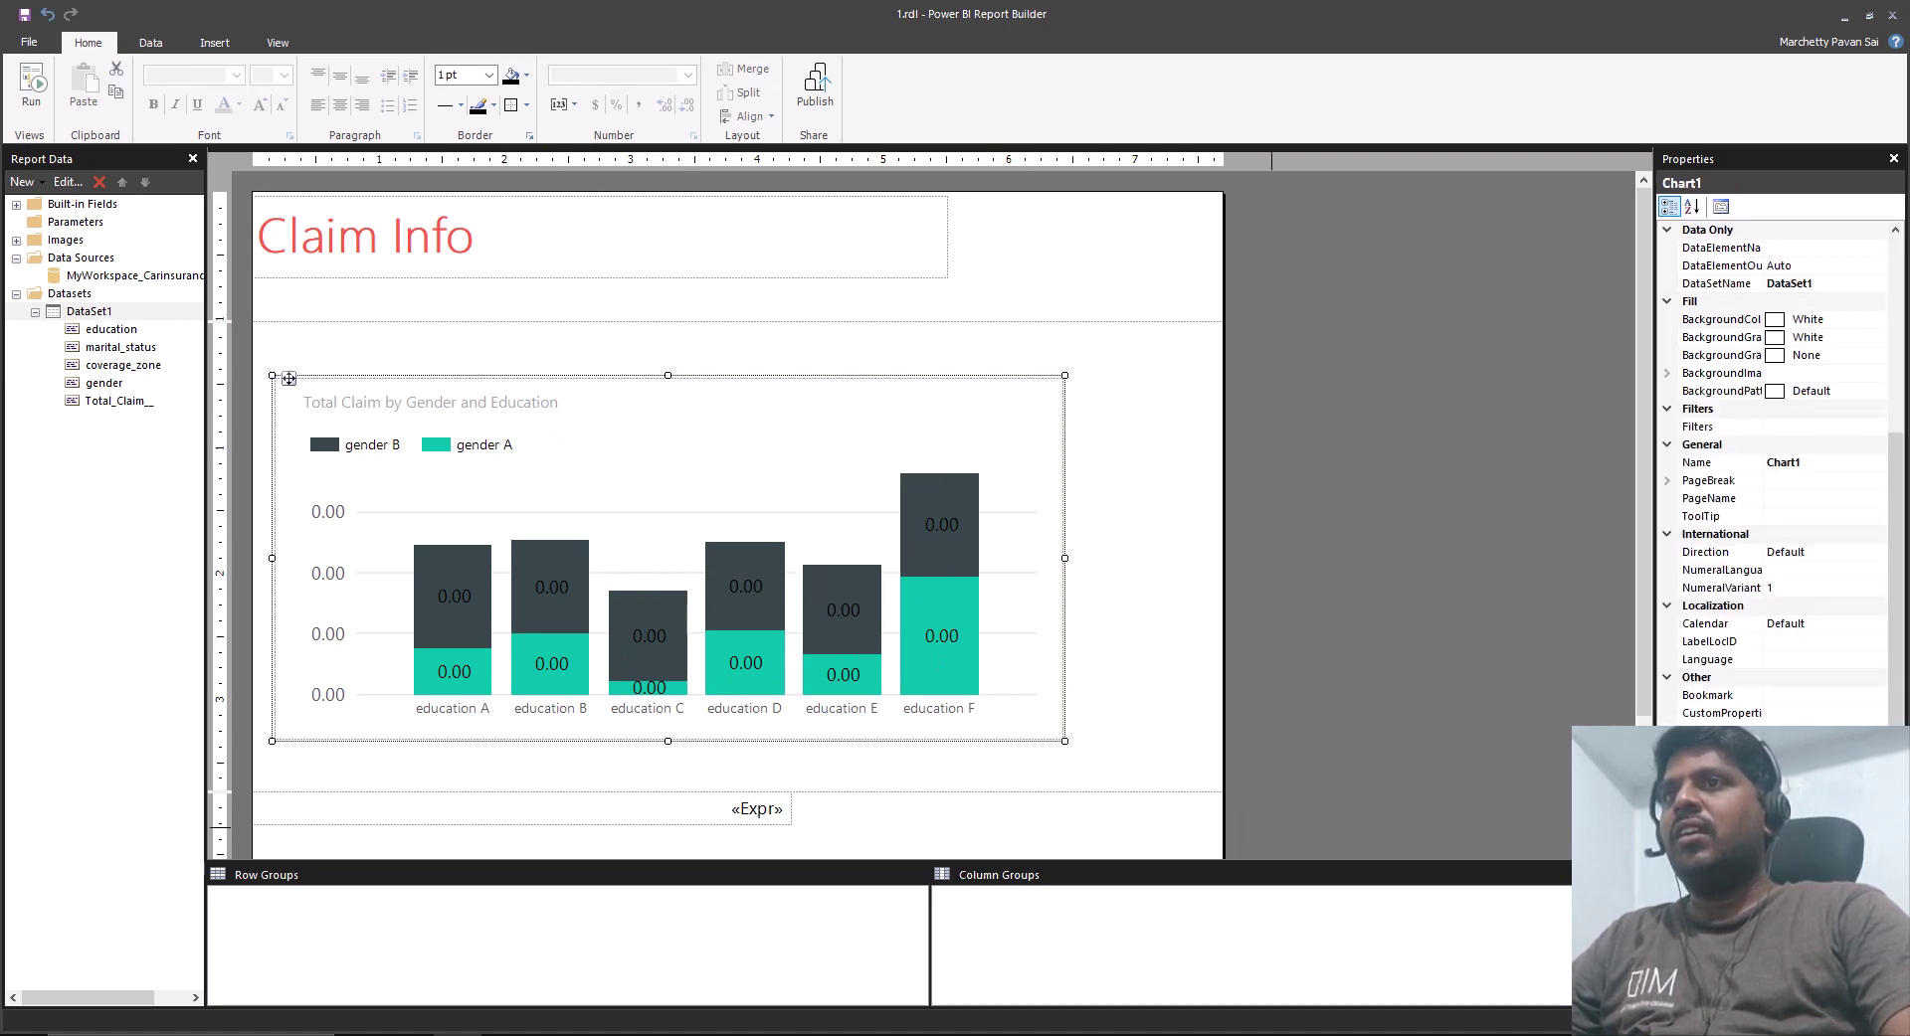
Lengthen the report body and shorten the page footer to make room below the chart.
{"action": "scroll", "coordinate": [1215, 766], "scroll_direction": "down", "scroll_amount": 3}
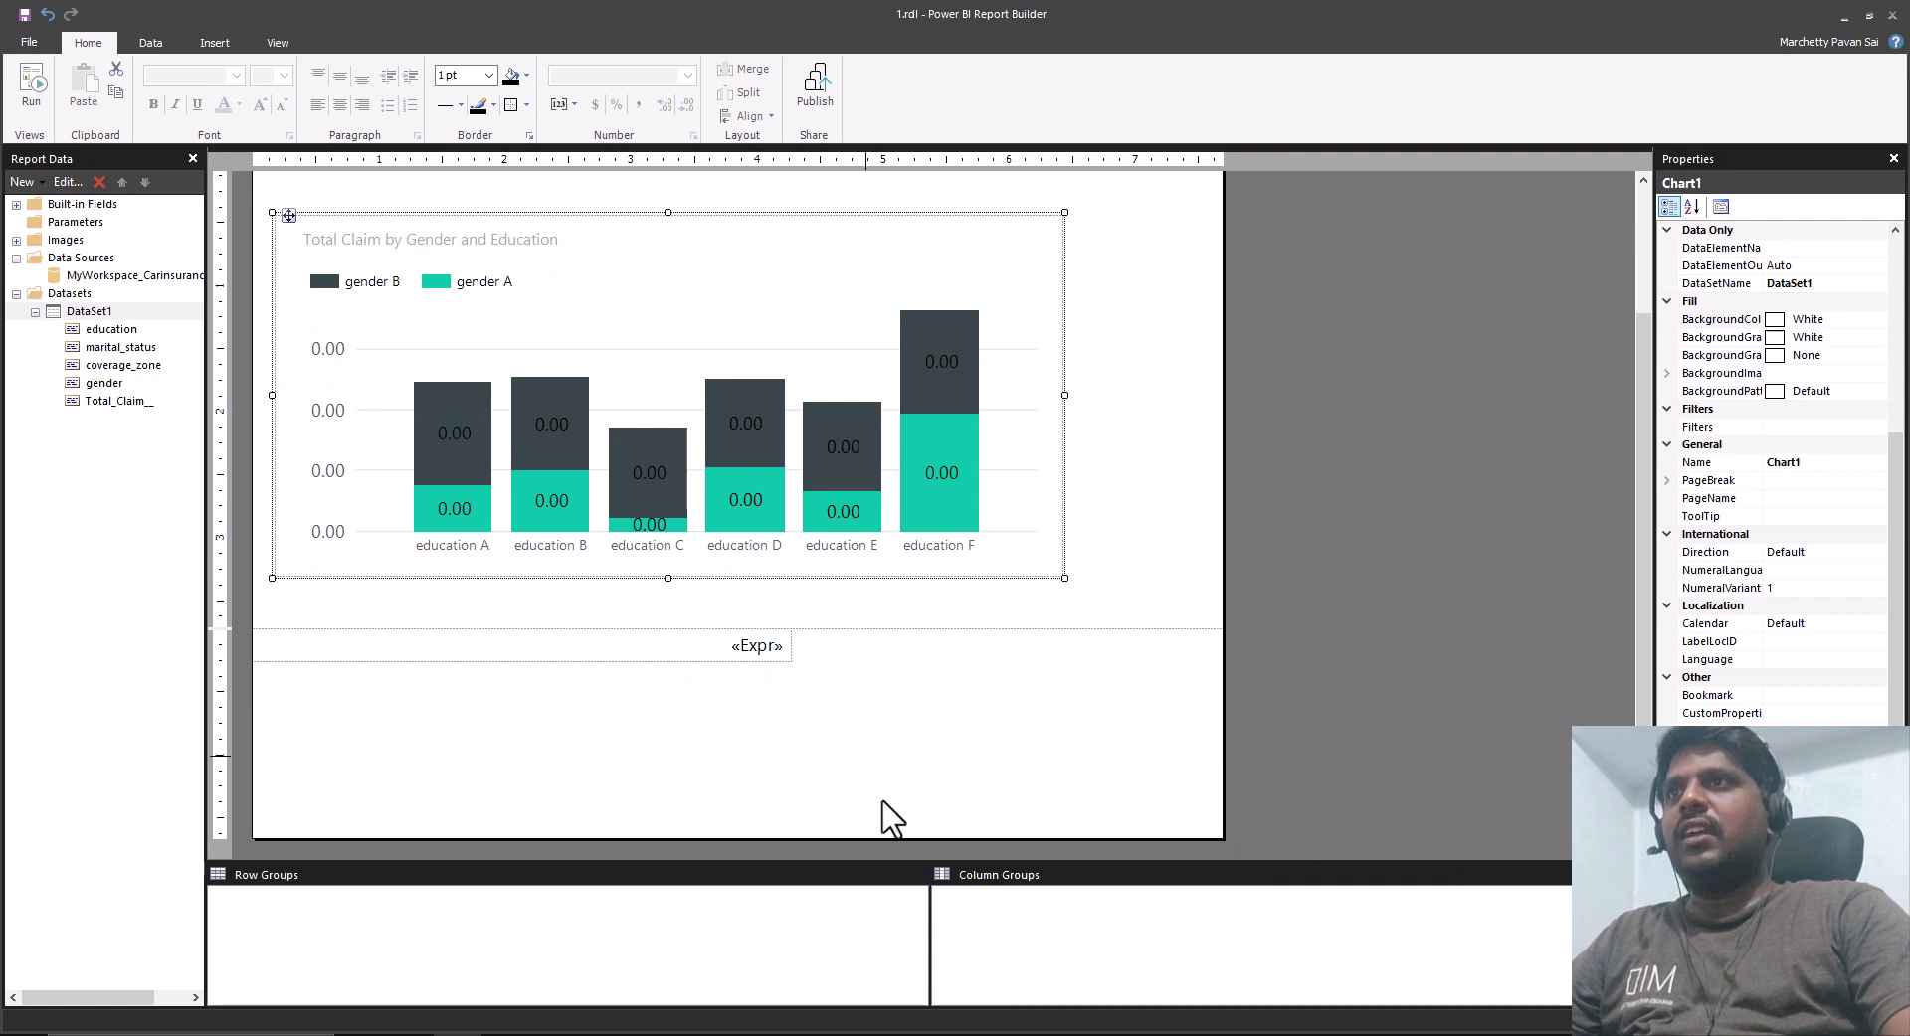
{"action": "left_click_drag", "start_coordinate": [811, 632], "coordinate": [822, 867]}
{"action": "scroll", "coordinate": [970, 734], "scroll_direction": "down", "scroll_amount": 3}
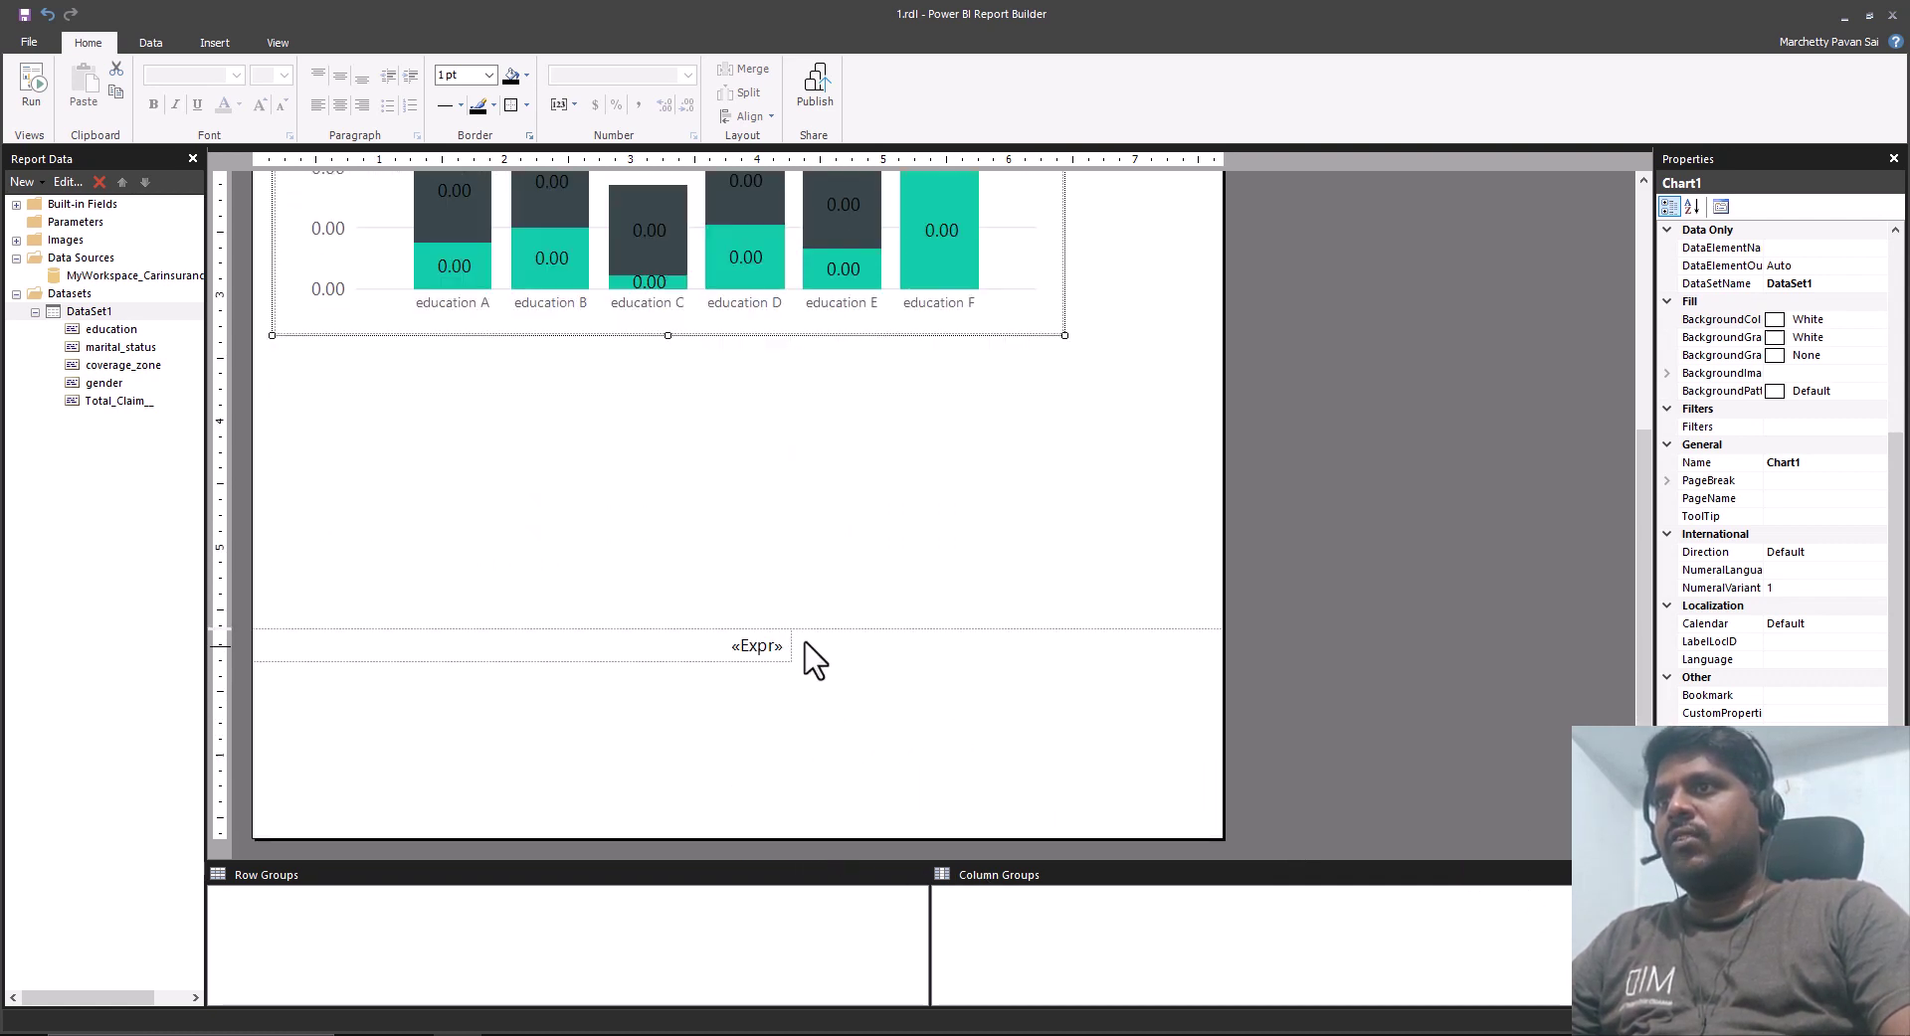
{"action": "left_click_drag", "start_coordinate": [818, 629], "coordinate": [817, 734]}
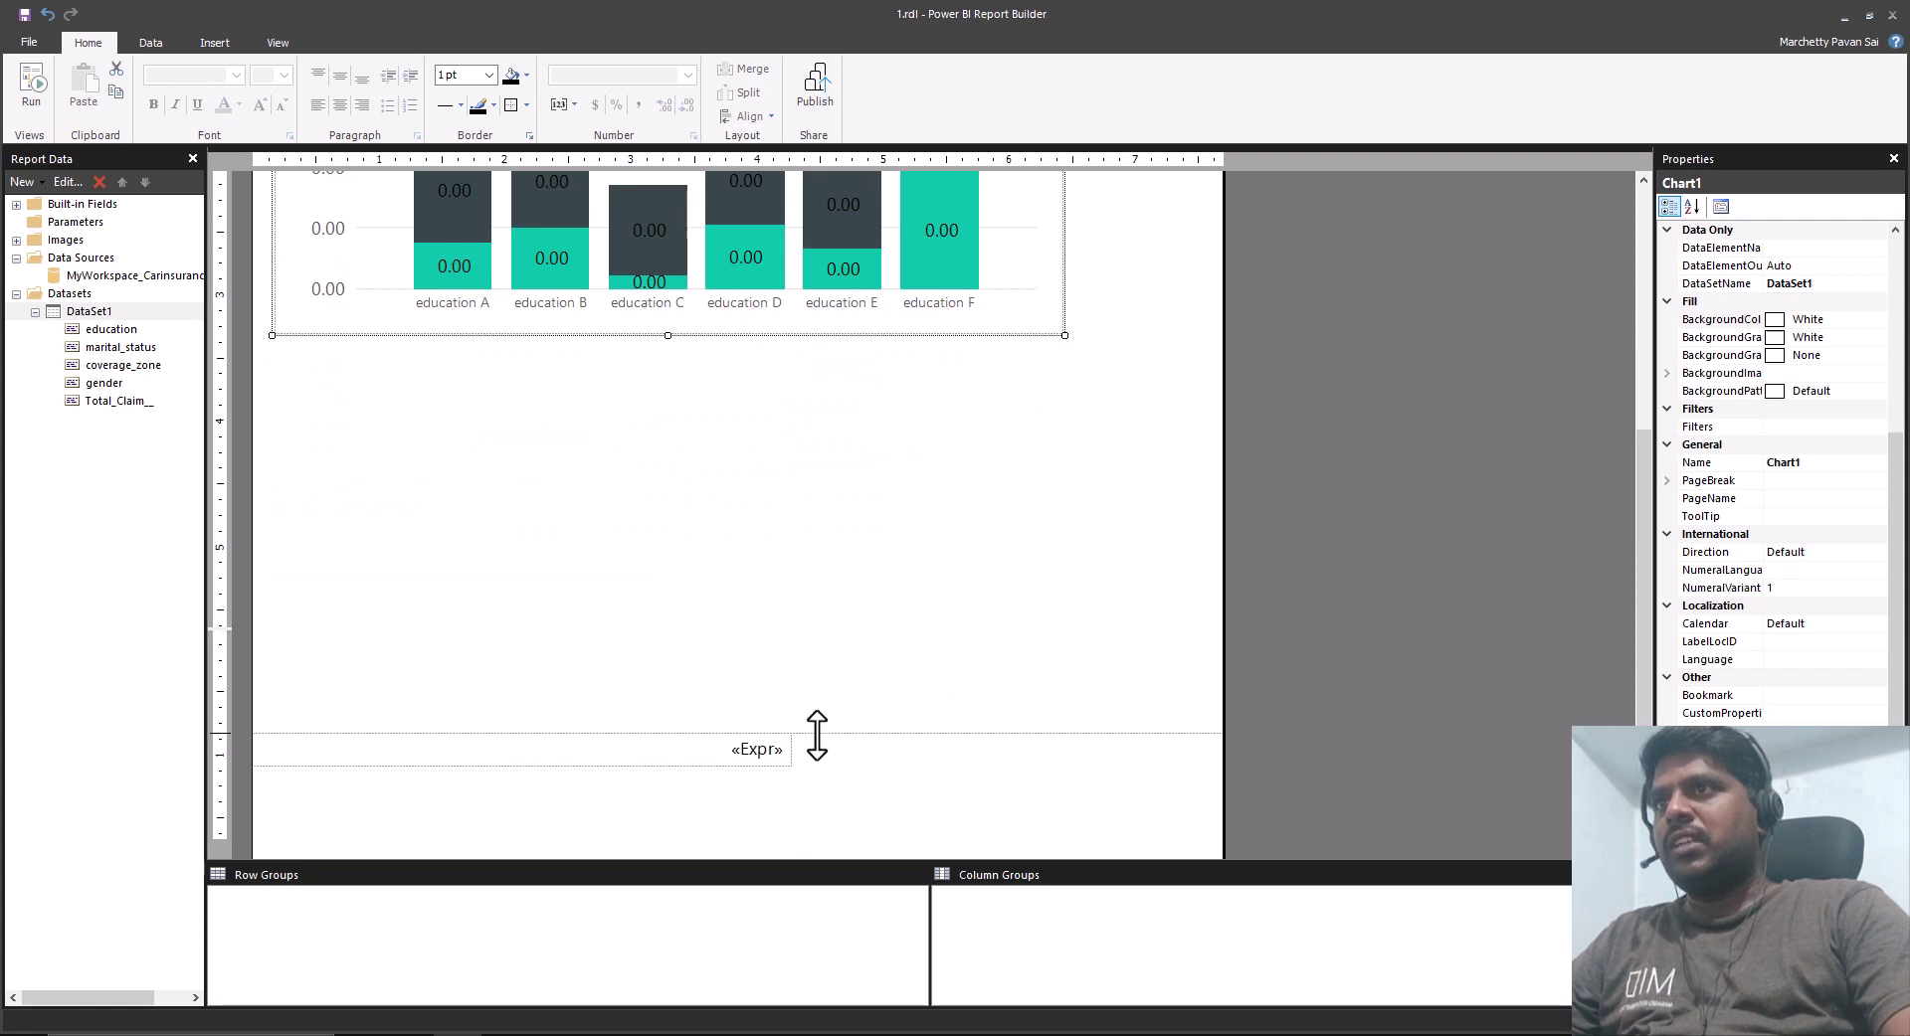
{"action": "left_click_drag", "start_coordinate": [988, 833], "coordinate": [914, 487]}
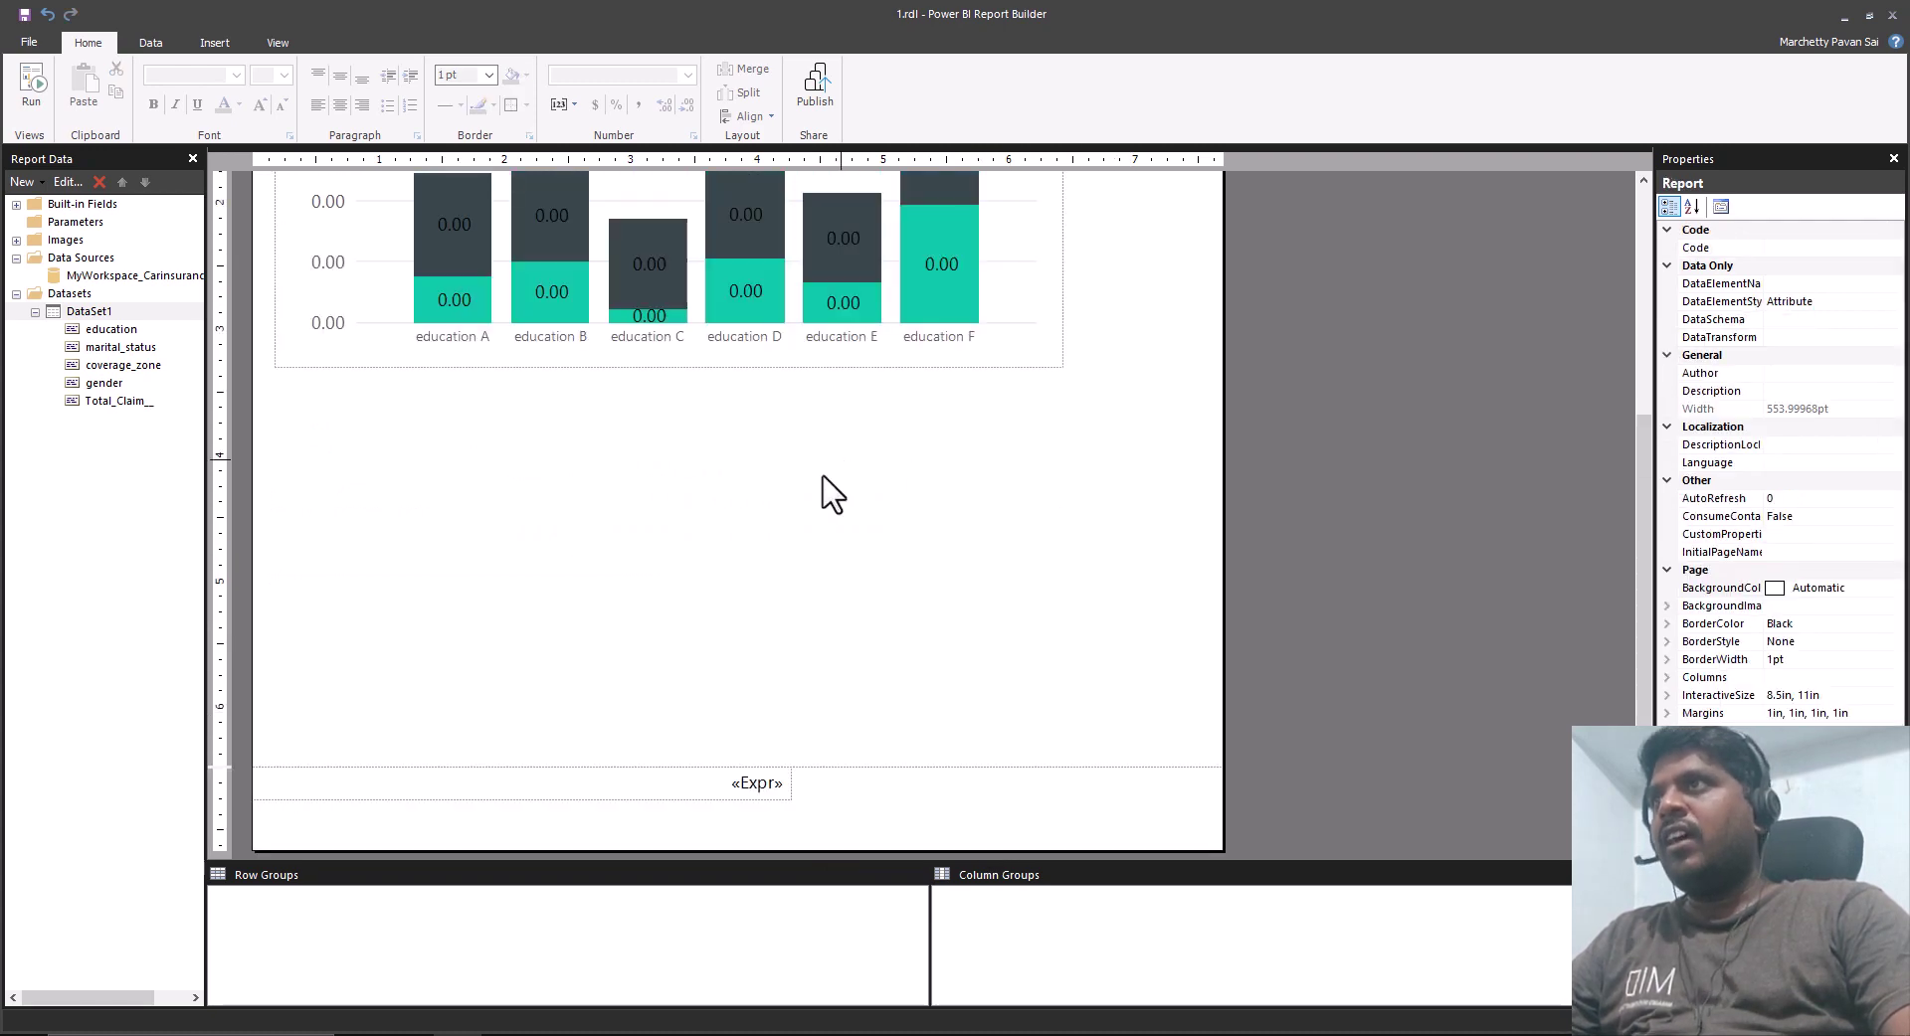
Insert a blank three-column table drawn below the chart.
{"action": "left_click", "coordinate": [215, 40]}
{"action": "left_click", "coordinate": [28, 103]}
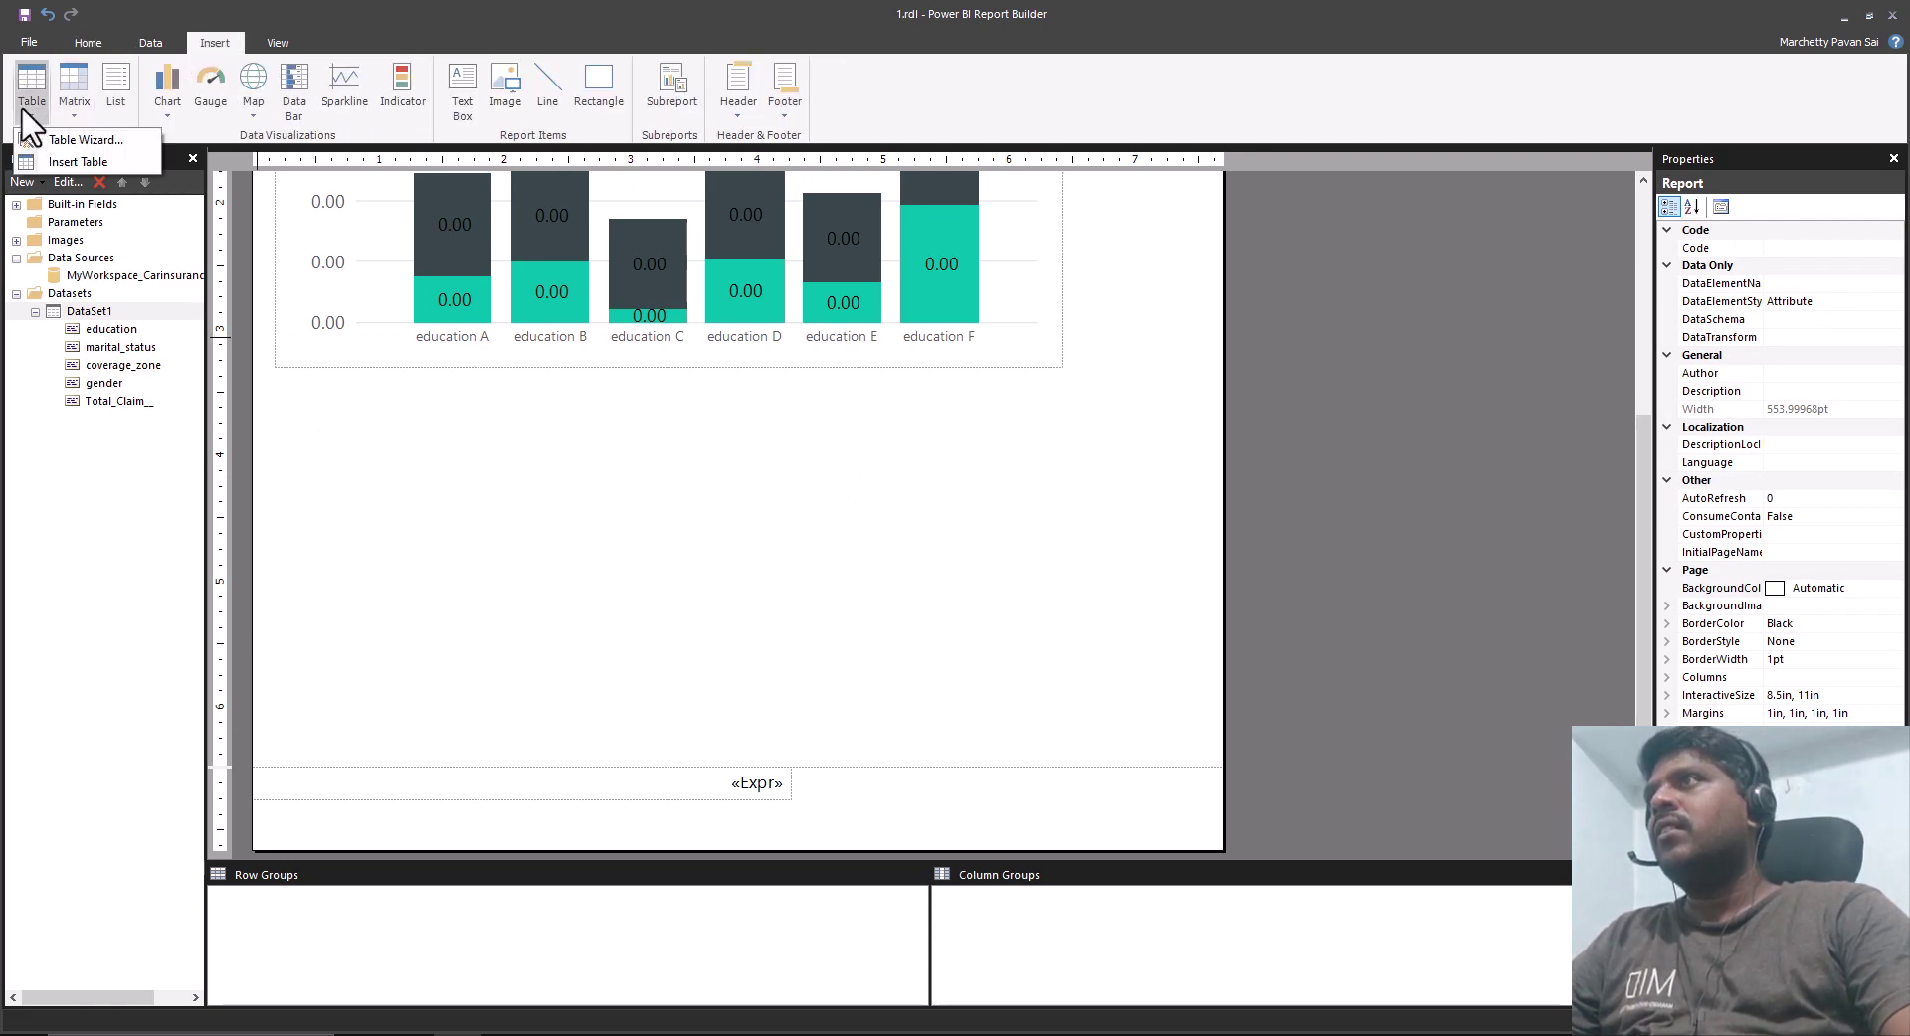
{"action": "left_click", "coordinate": [77, 161]}
{"action": "left_click_drag", "start_coordinate": [353, 450], "coordinate": [895, 664]}
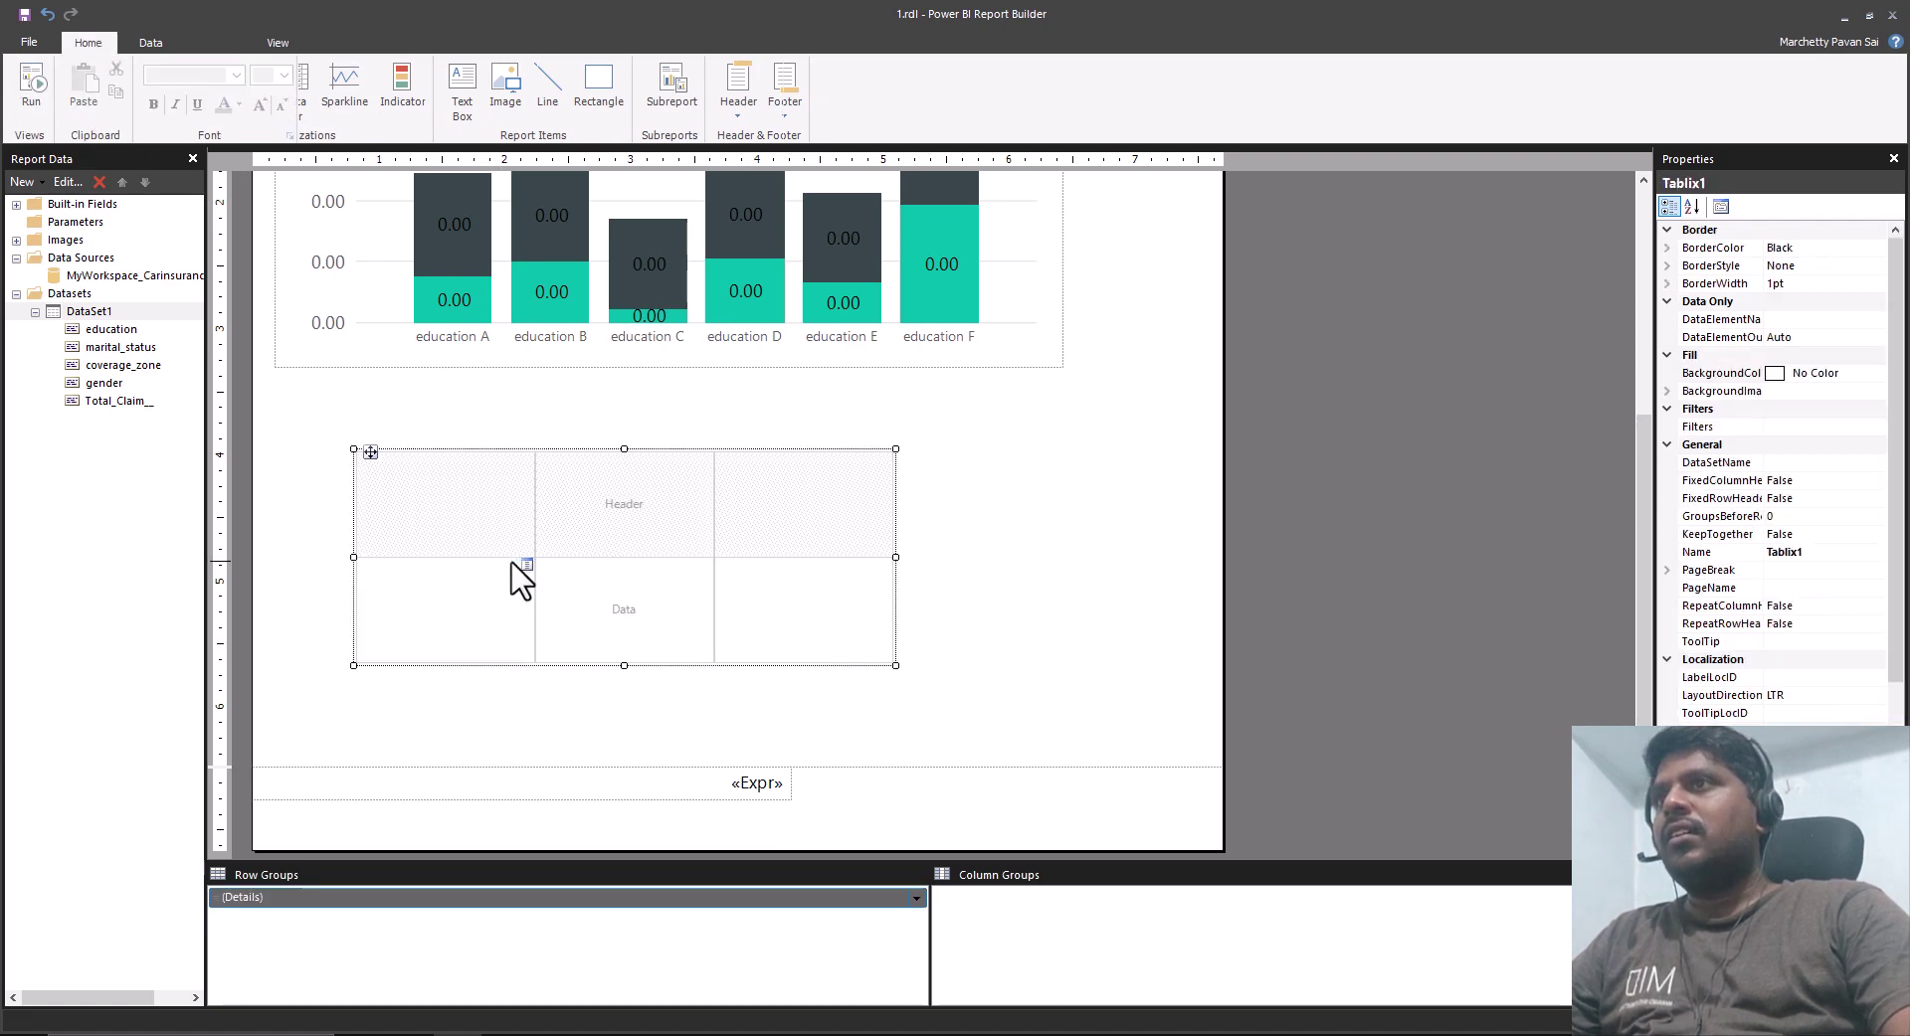
Delete the table's details data row.
{"action": "left_click", "coordinate": [351, 612]}
{"action": "left_click", "coordinate": [360, 612]}
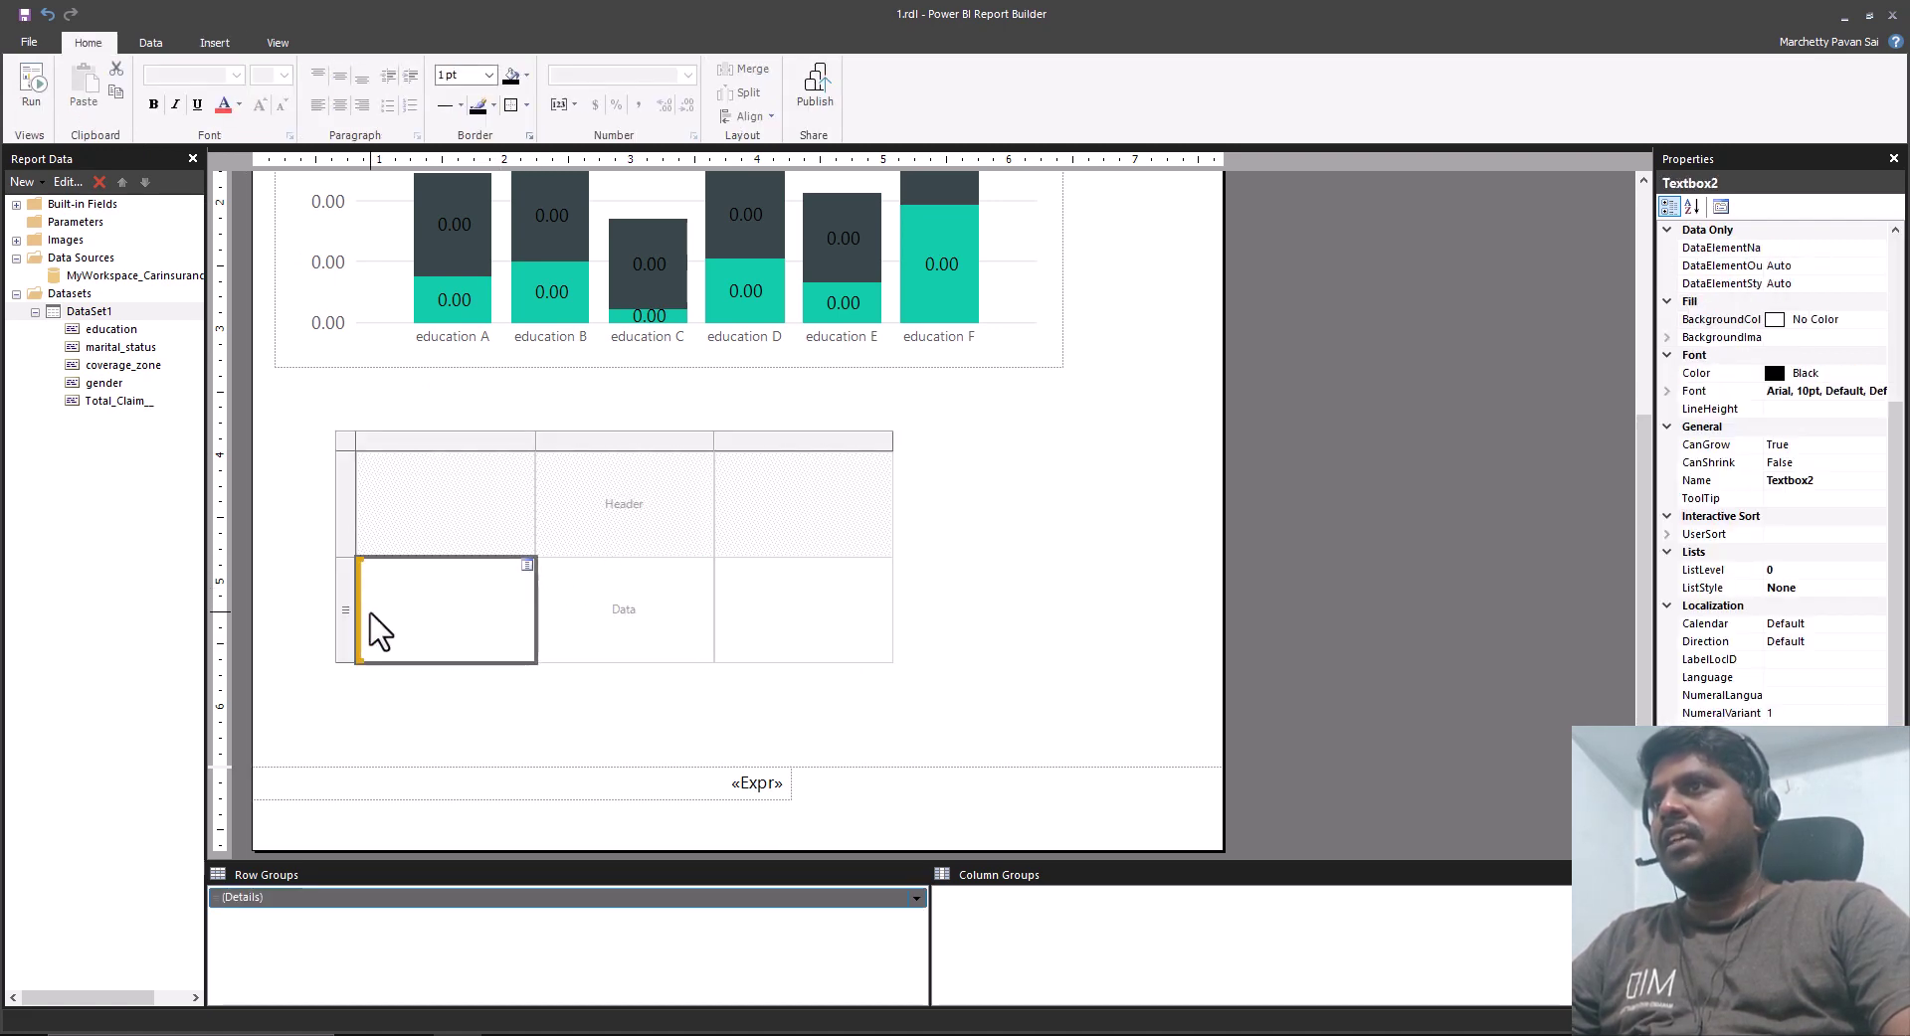
{"action": "left_click", "coordinate": [342, 609]}
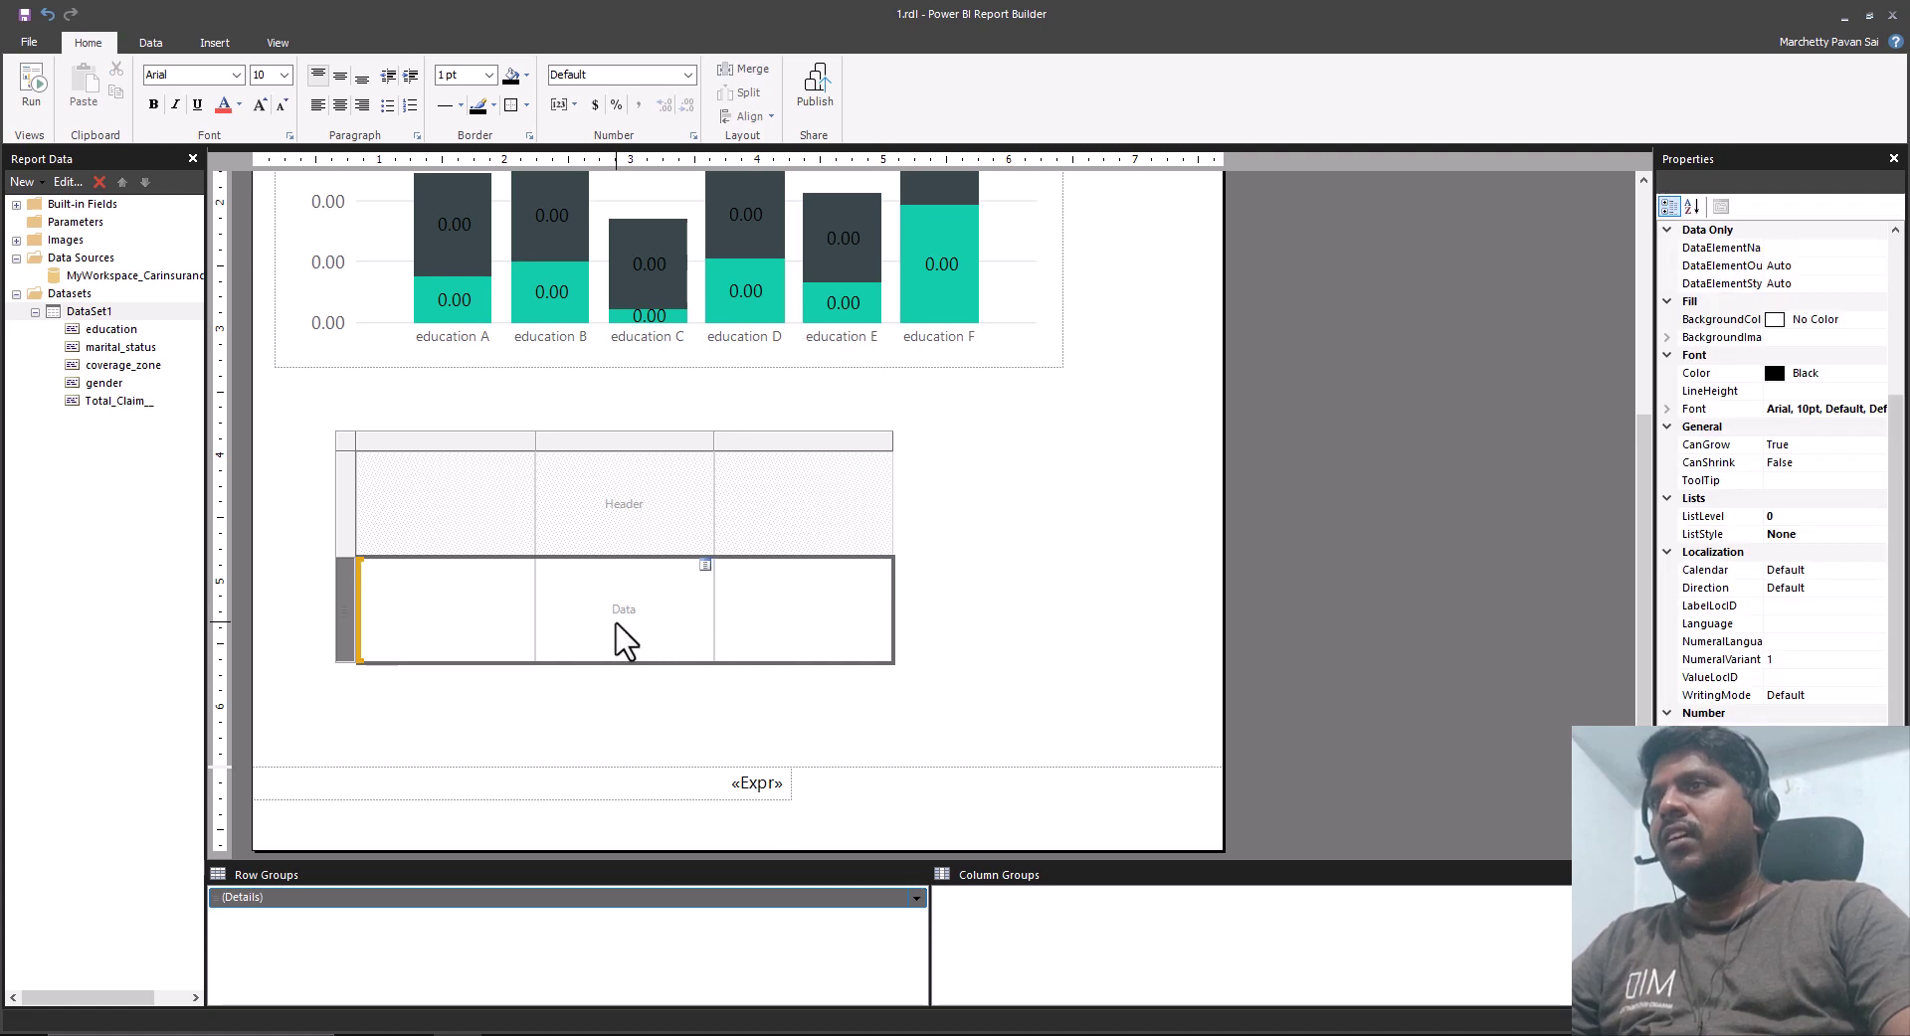
{"action": "right_click", "coordinate": [347, 616]}
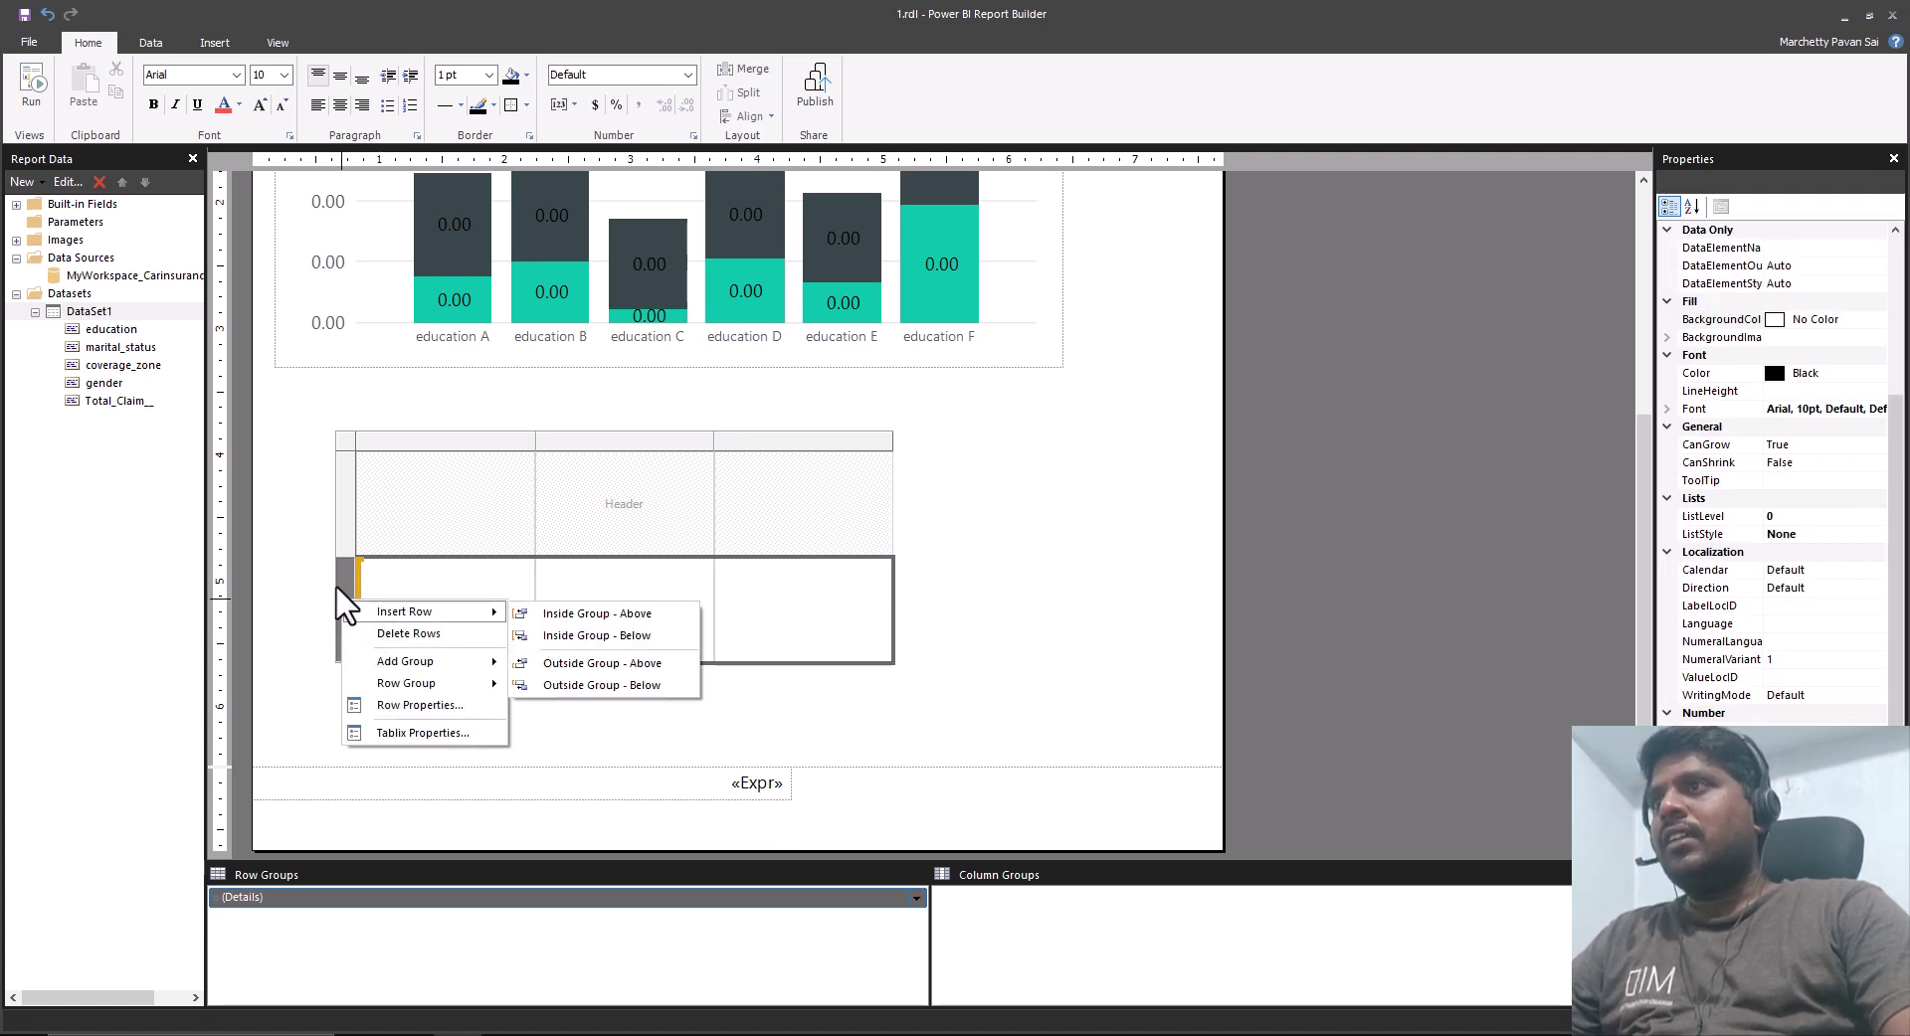
{"action": "left_click", "coordinate": [342, 586]}
{"action": "right_click", "coordinate": [344, 587]}
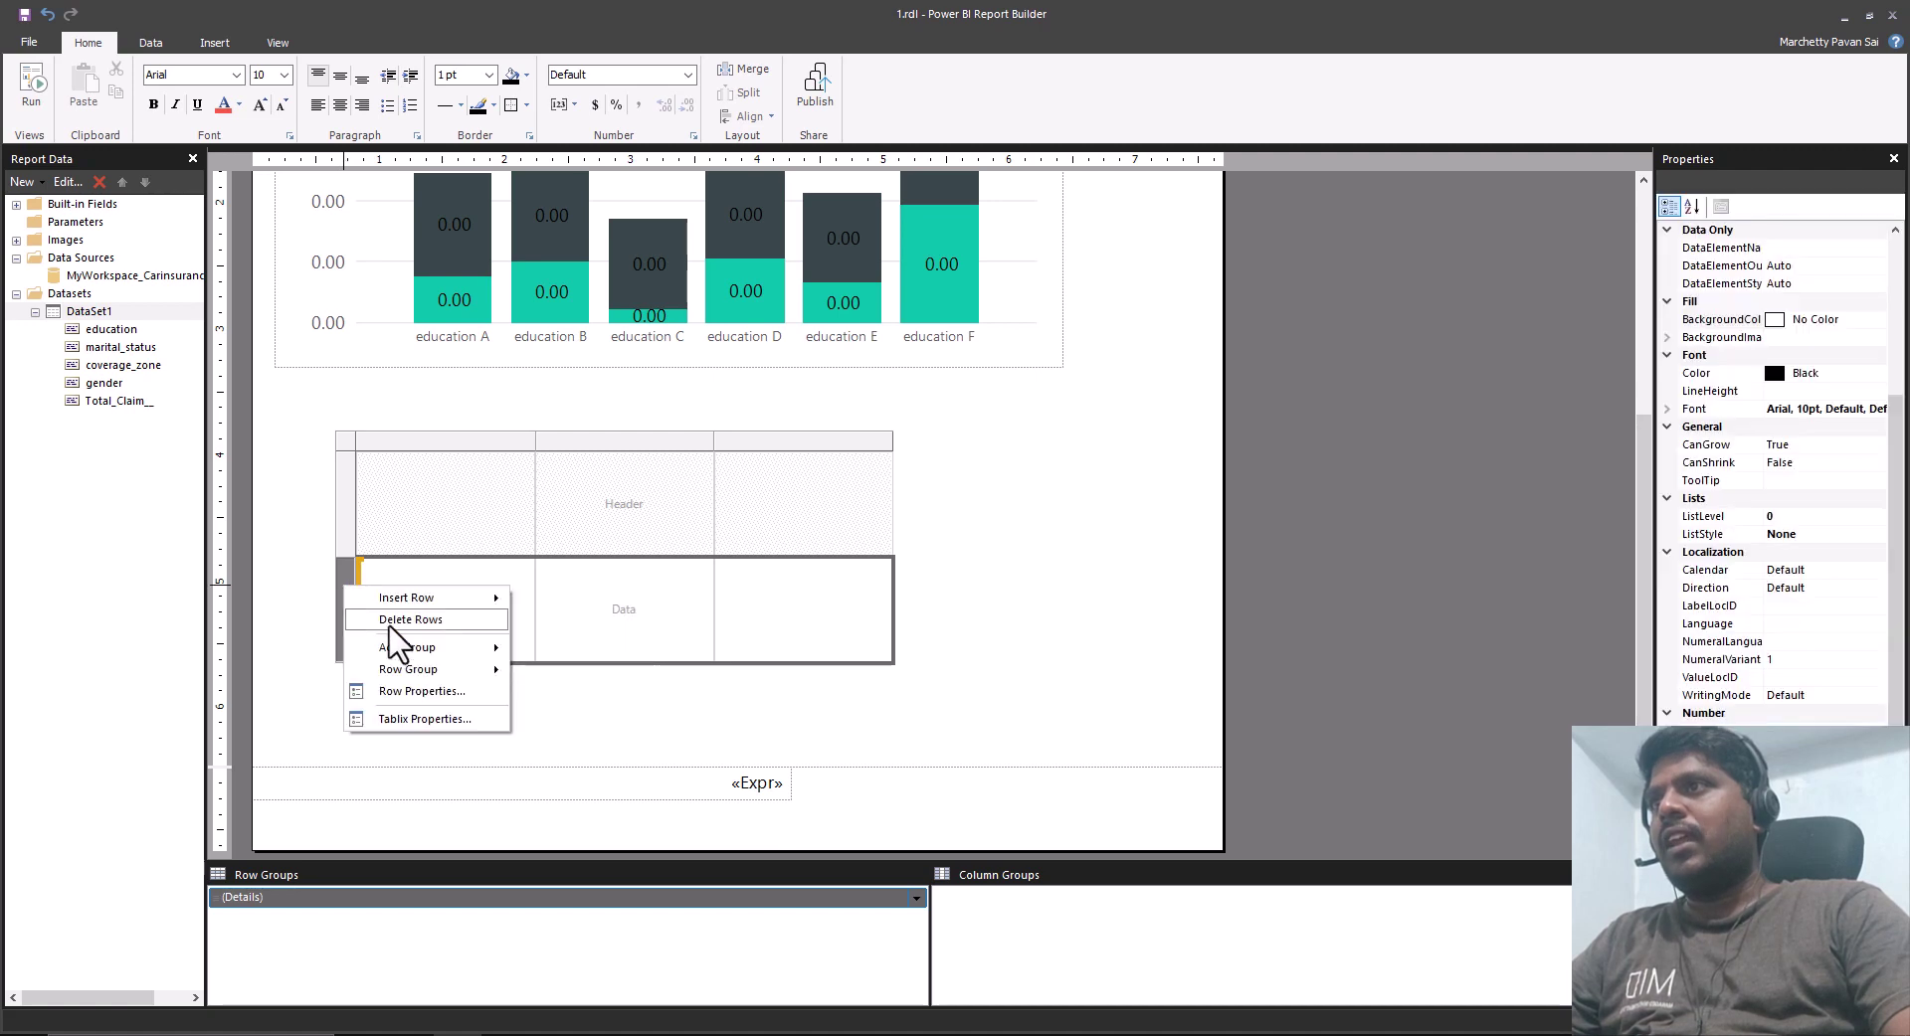
{"action": "left_click", "coordinate": [398, 621]}
{"action": "left_click", "coordinate": [965, 599]}
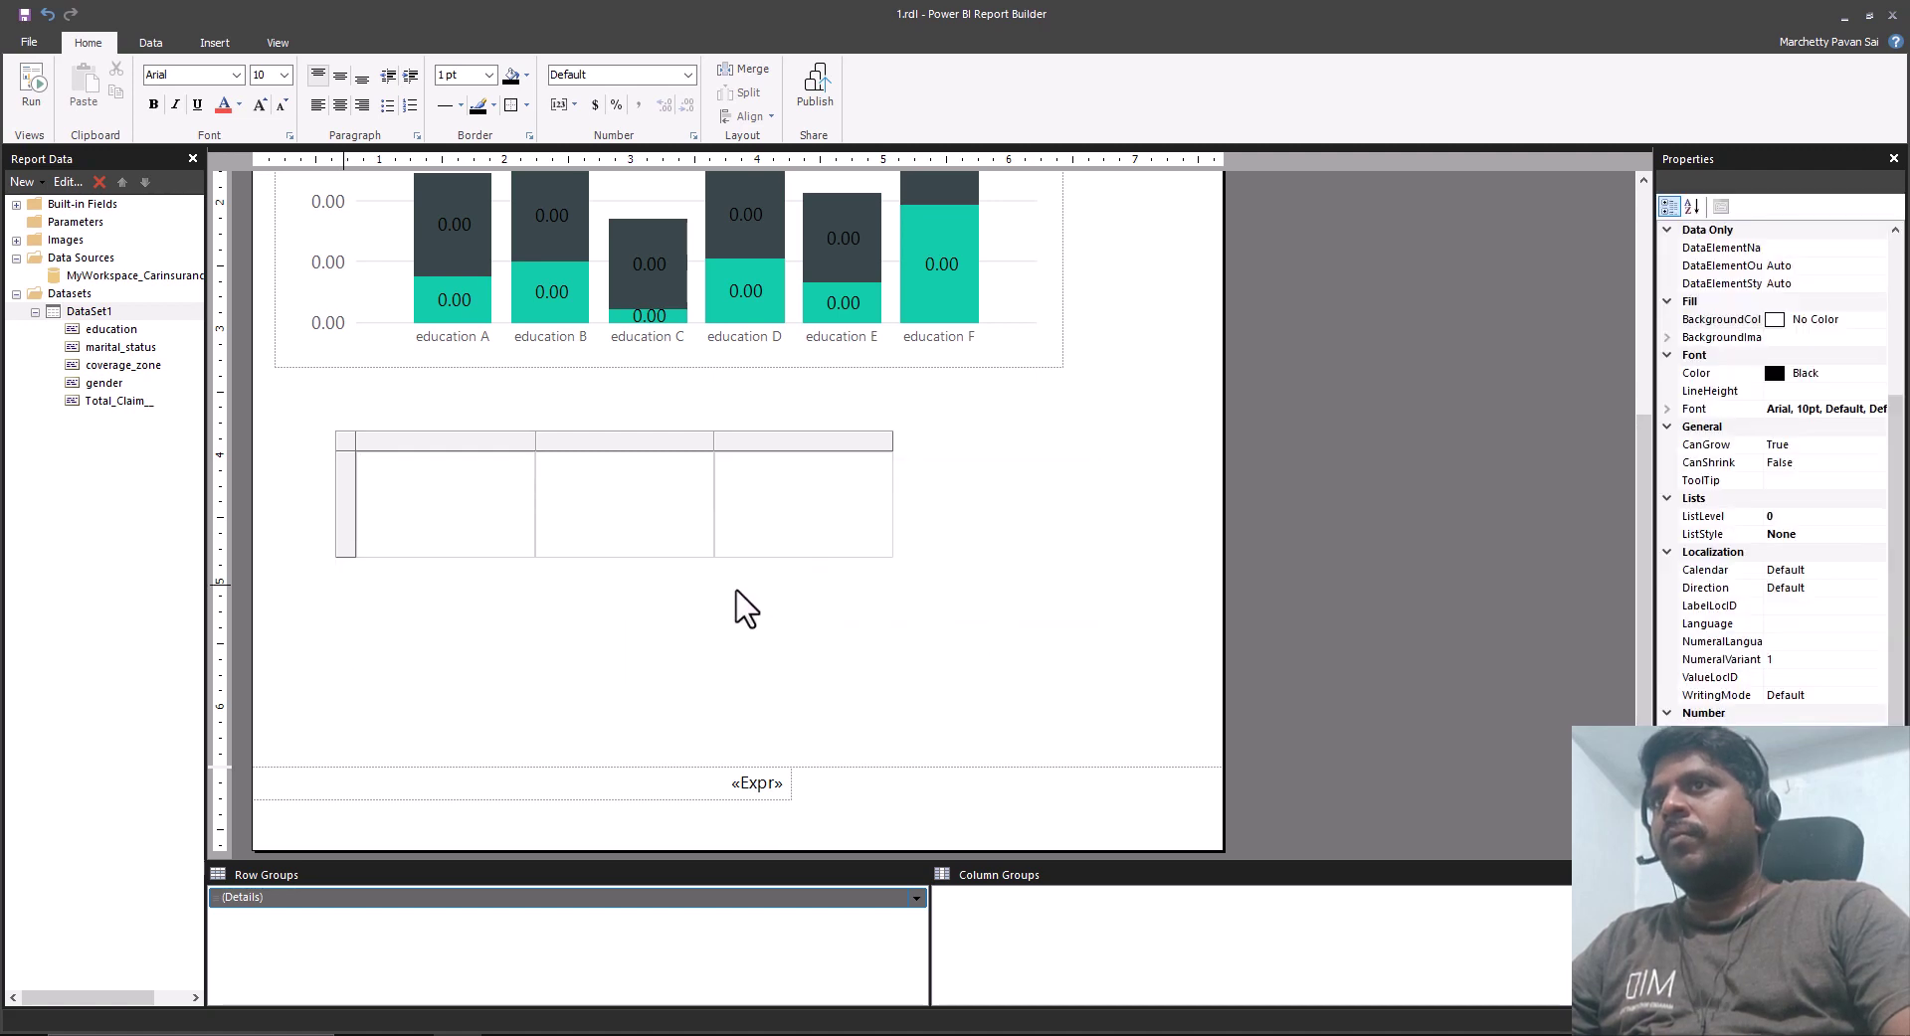
Select the whole table and move it lower on the page.
{"action": "left_click", "coordinate": [438, 539]}
{"action": "left_click", "coordinate": [644, 534]}
{"action": "left_click", "coordinate": [769, 524]}
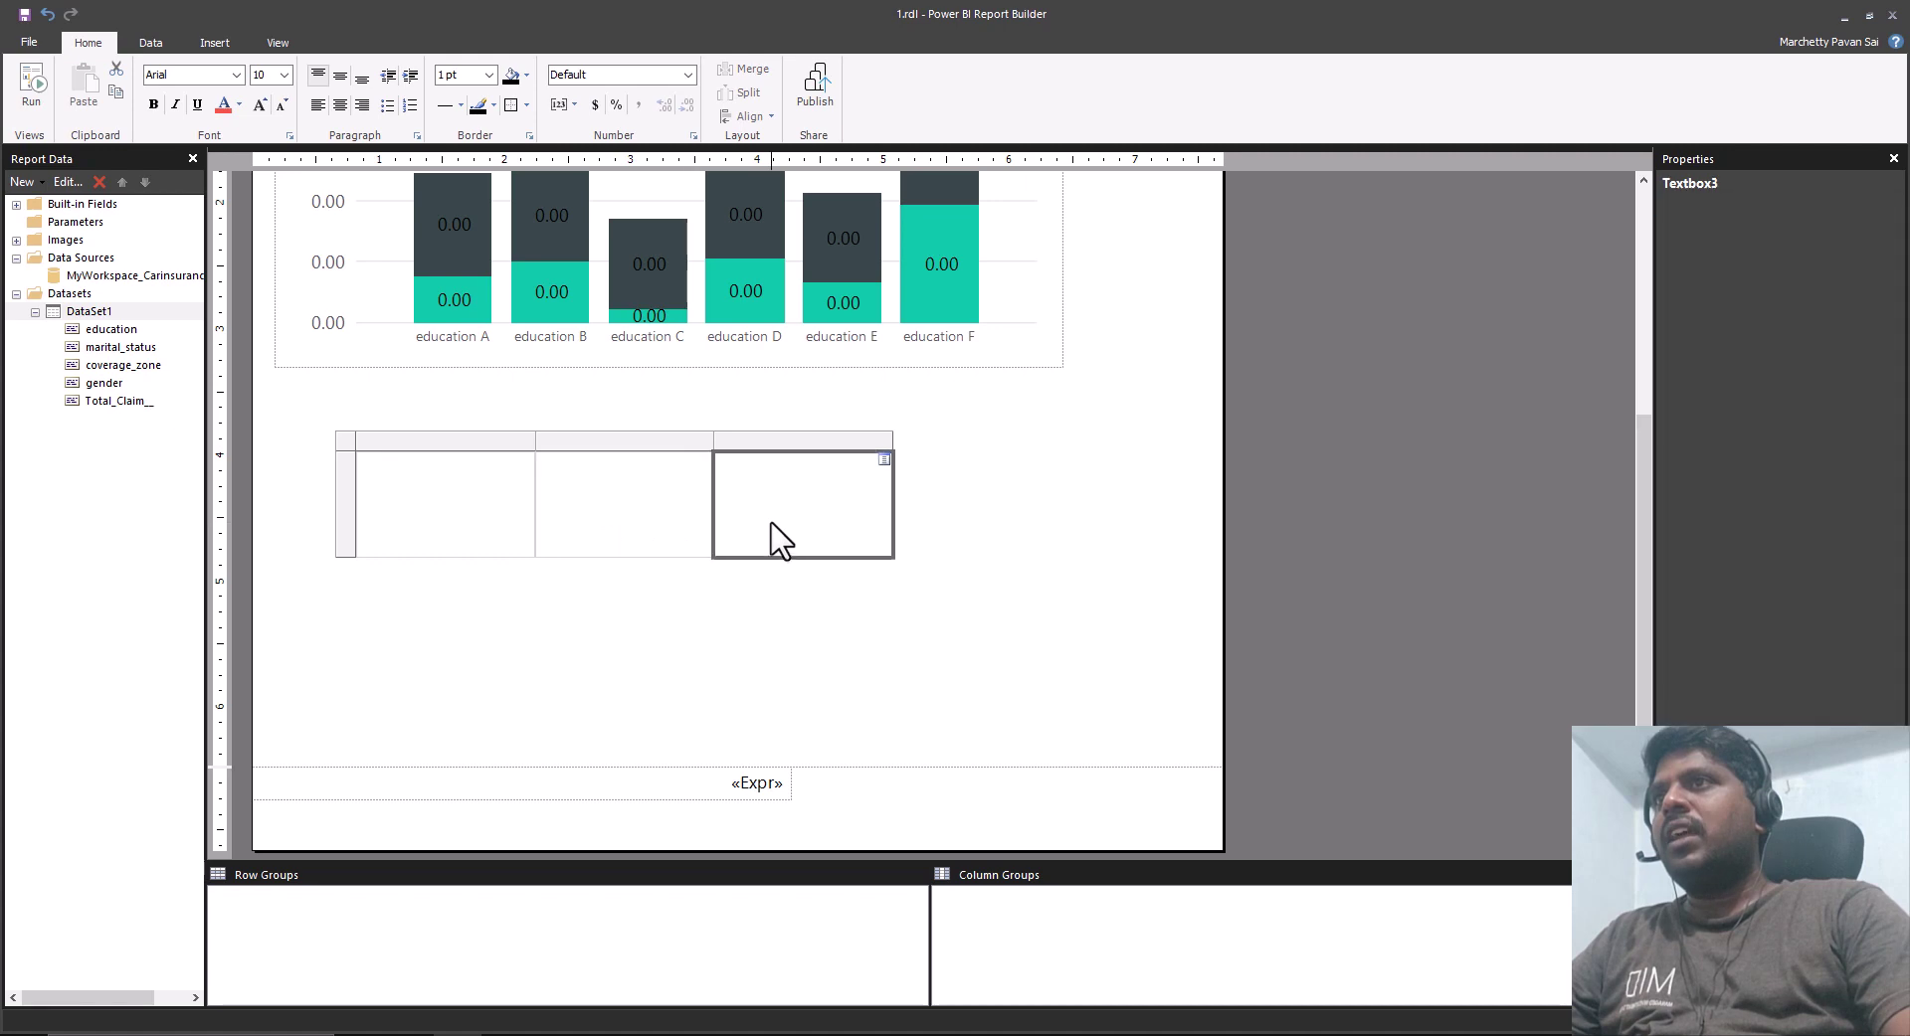
{"action": "left_click", "coordinate": [349, 448]}
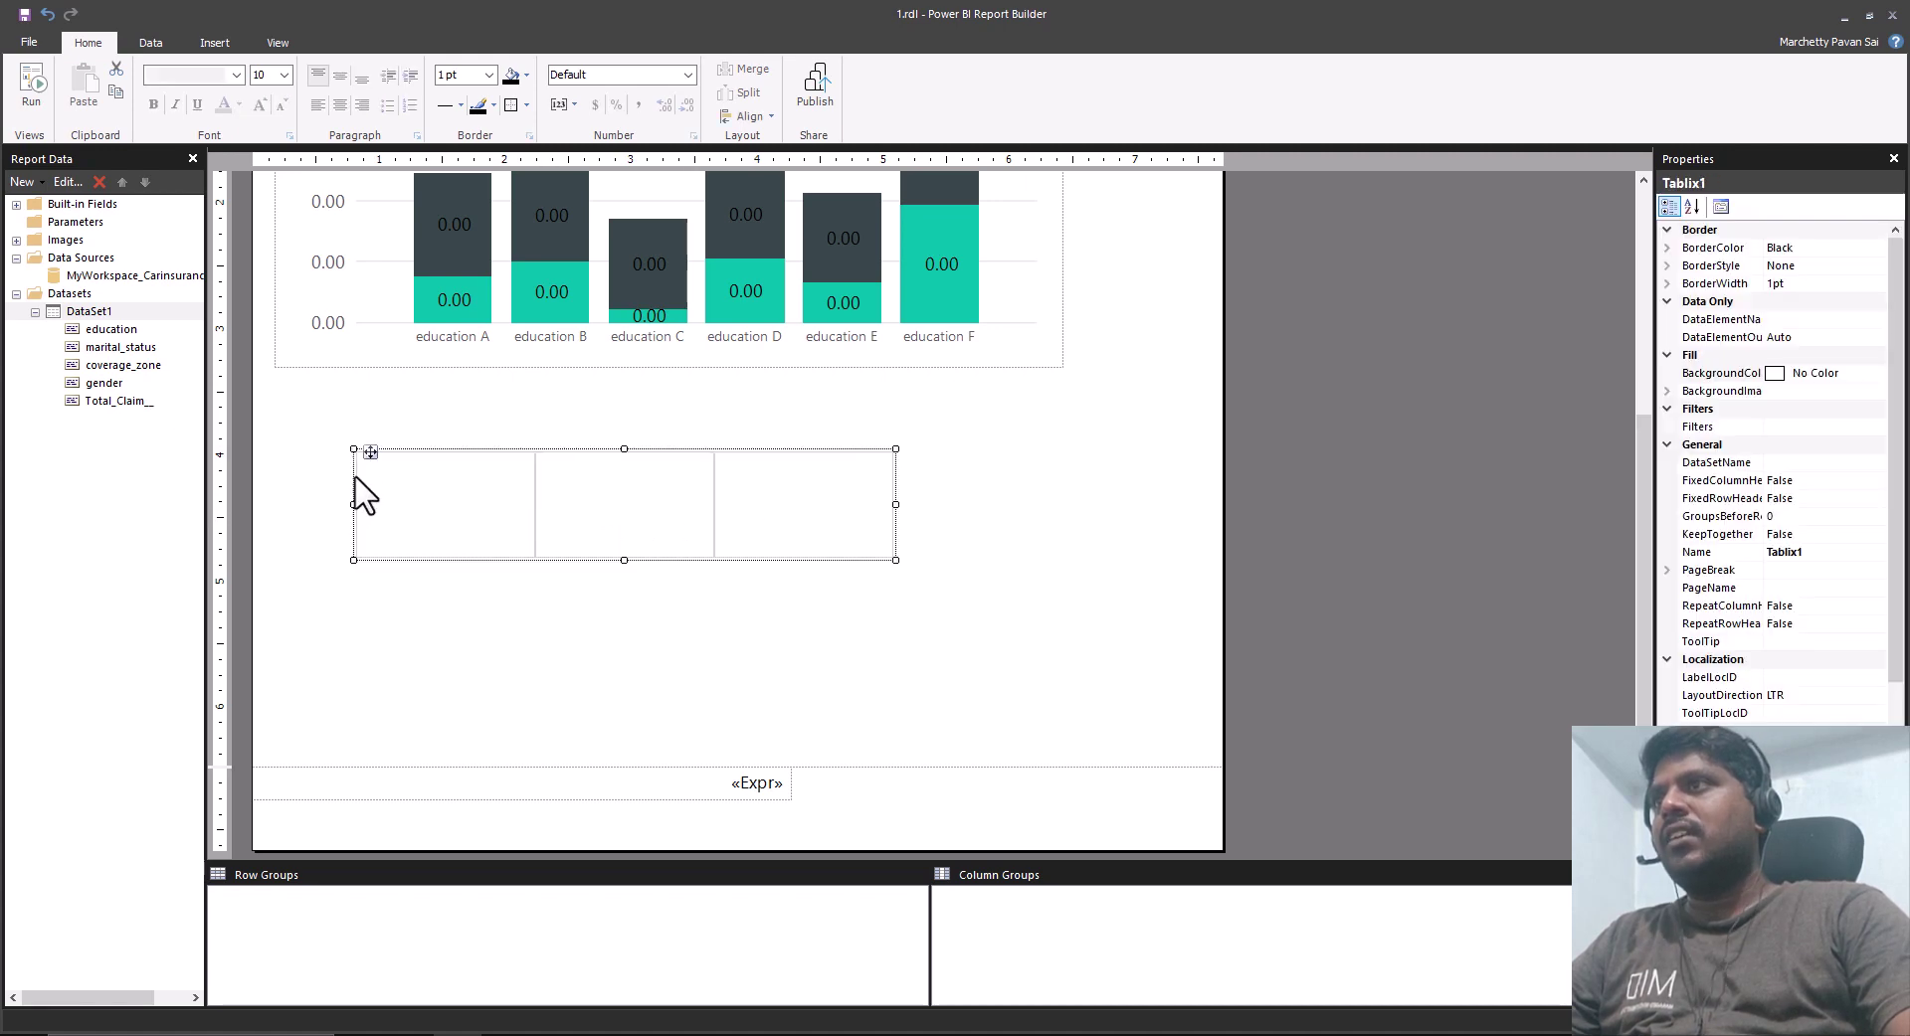
{"action": "left_click_drag", "start_coordinate": [364, 456], "coordinate": [344, 547]}
Add a parent row group on [education], creating an education column at the table's left.
{"action": "left_click", "coordinate": [430, 624]}
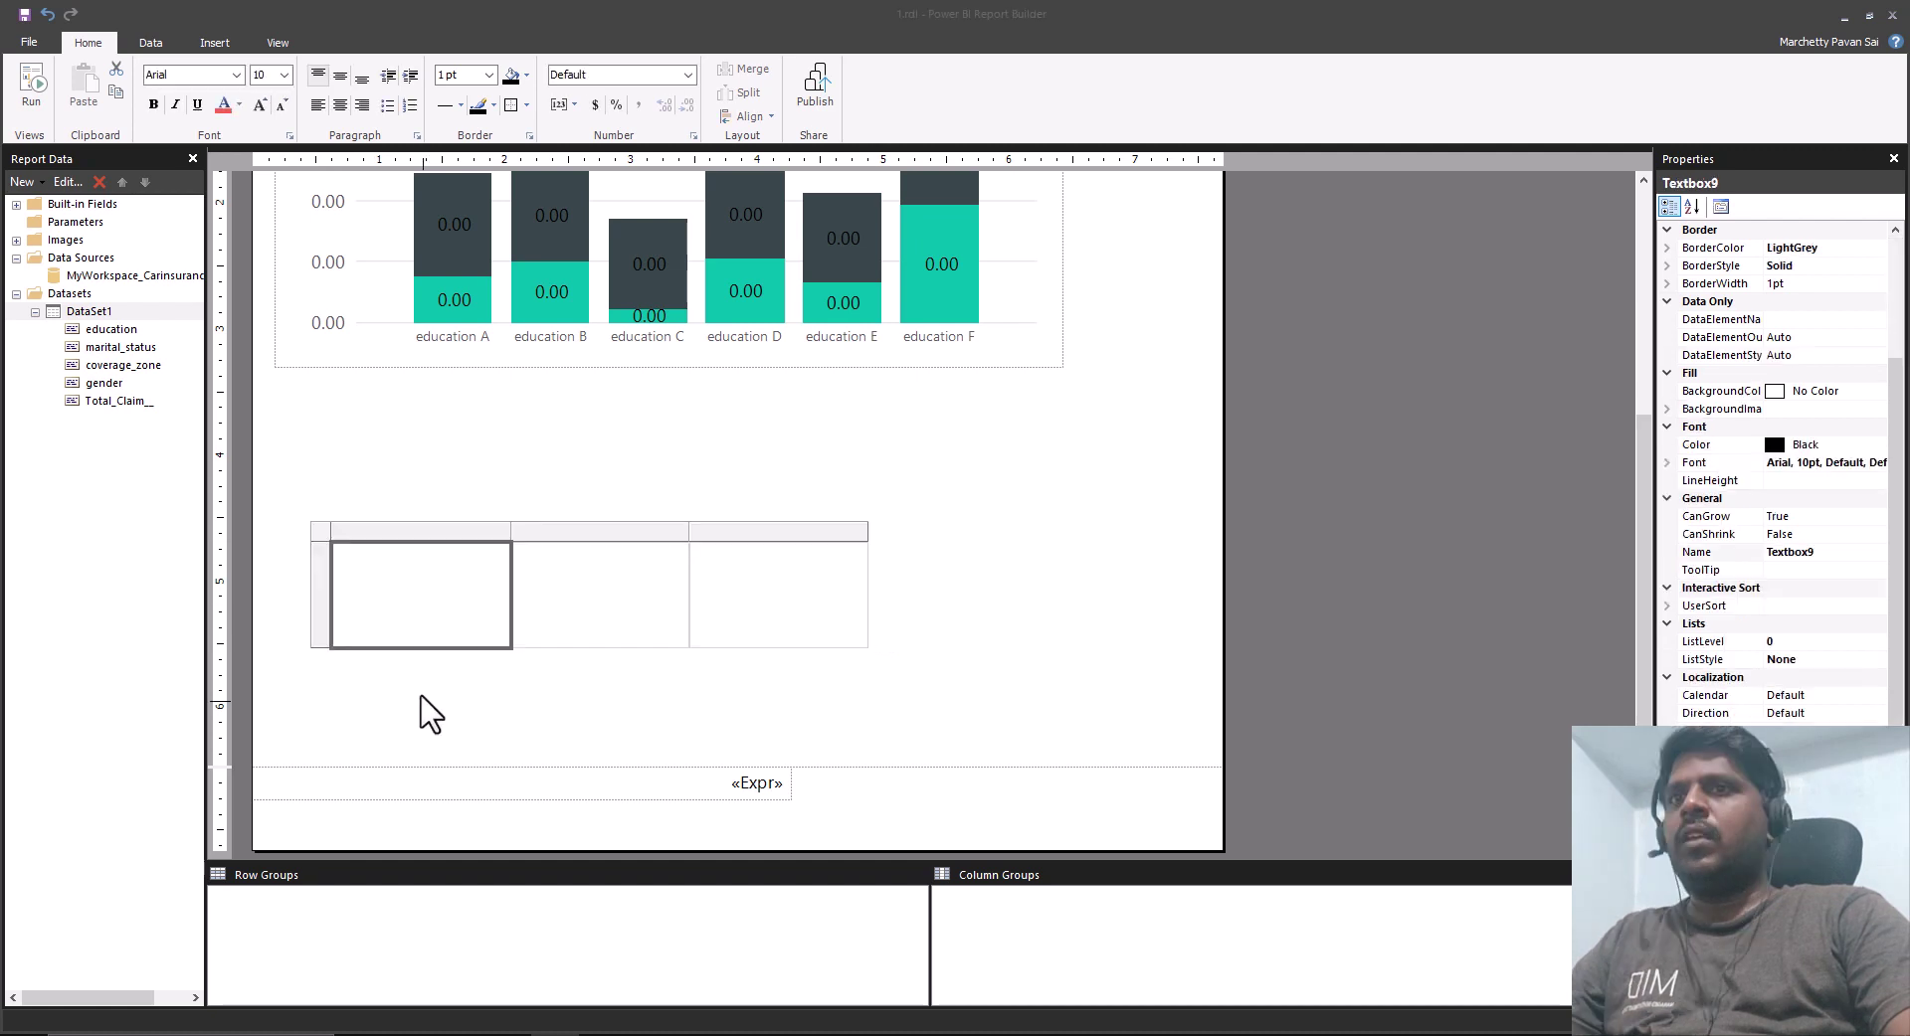
{"action": "right_click", "coordinate": [420, 574]}
{"action": "mouse_move", "coordinate": [508, 890]}
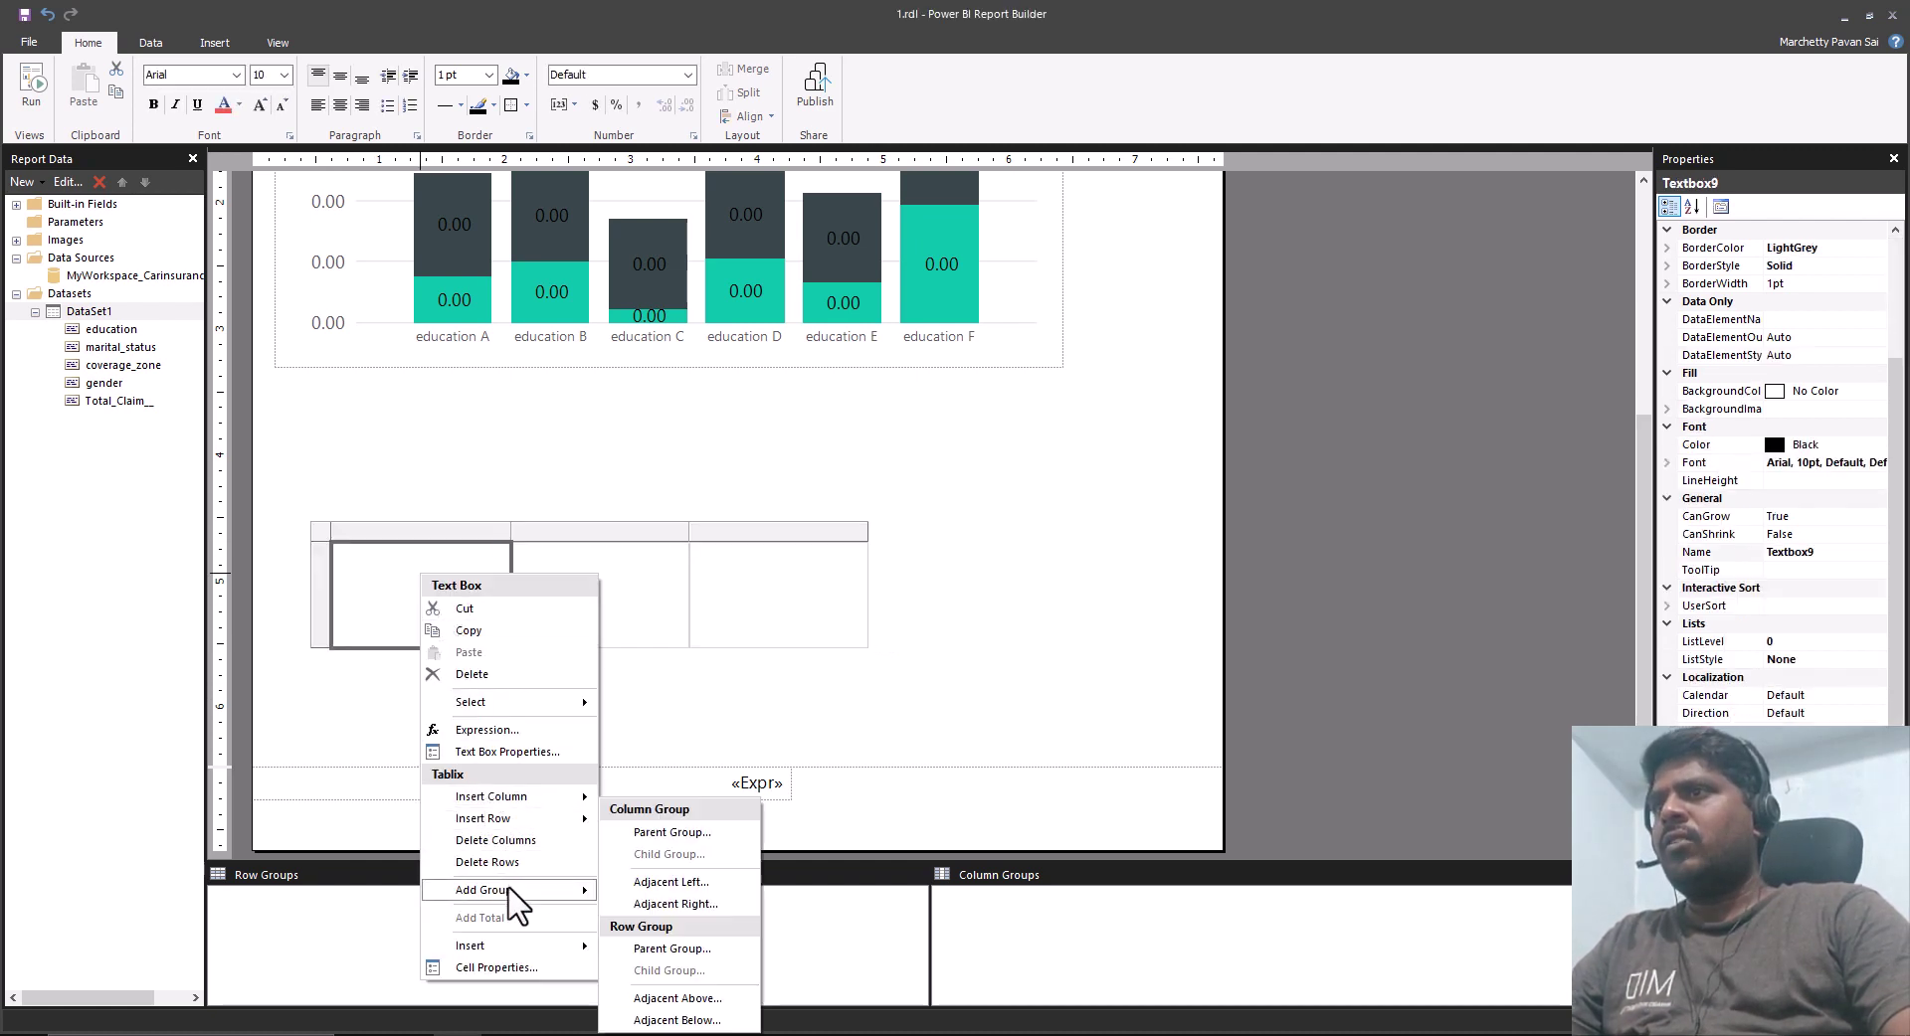
{"action": "left_click", "coordinate": [657, 950]}
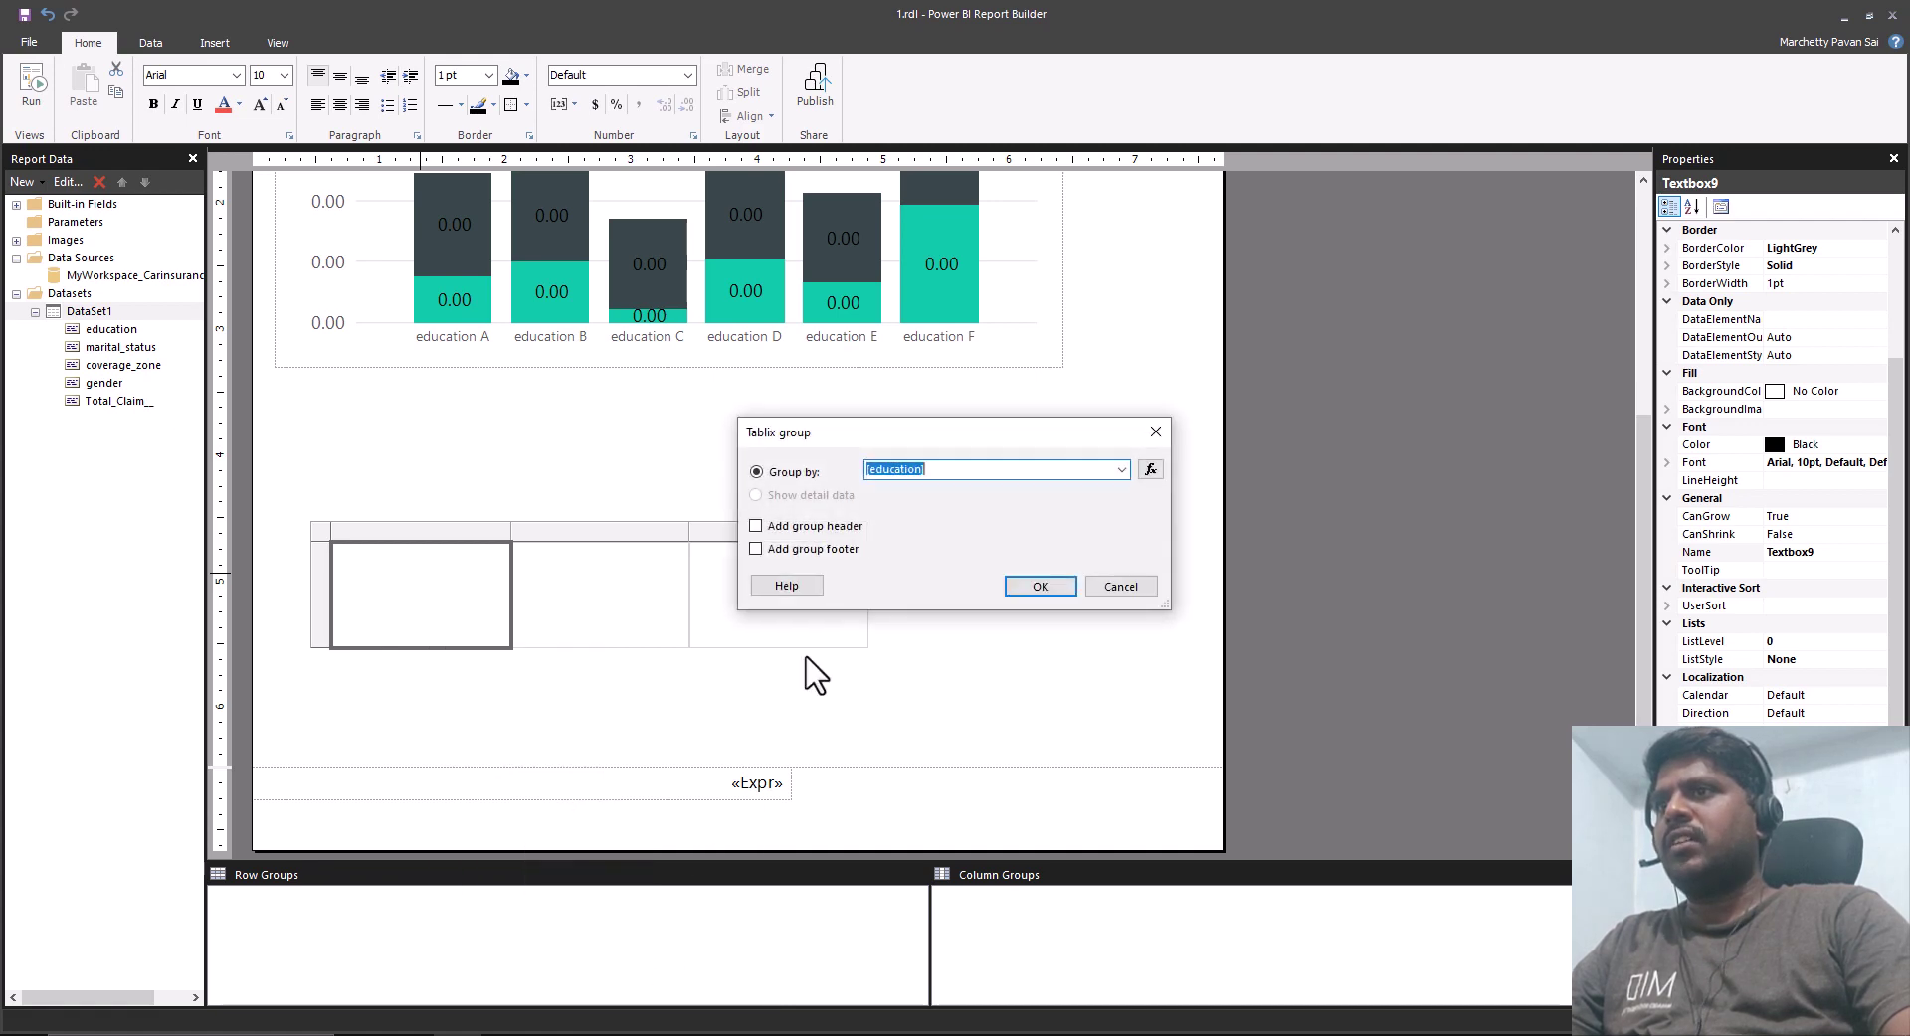
{"action": "left_click", "coordinate": [1121, 469]}
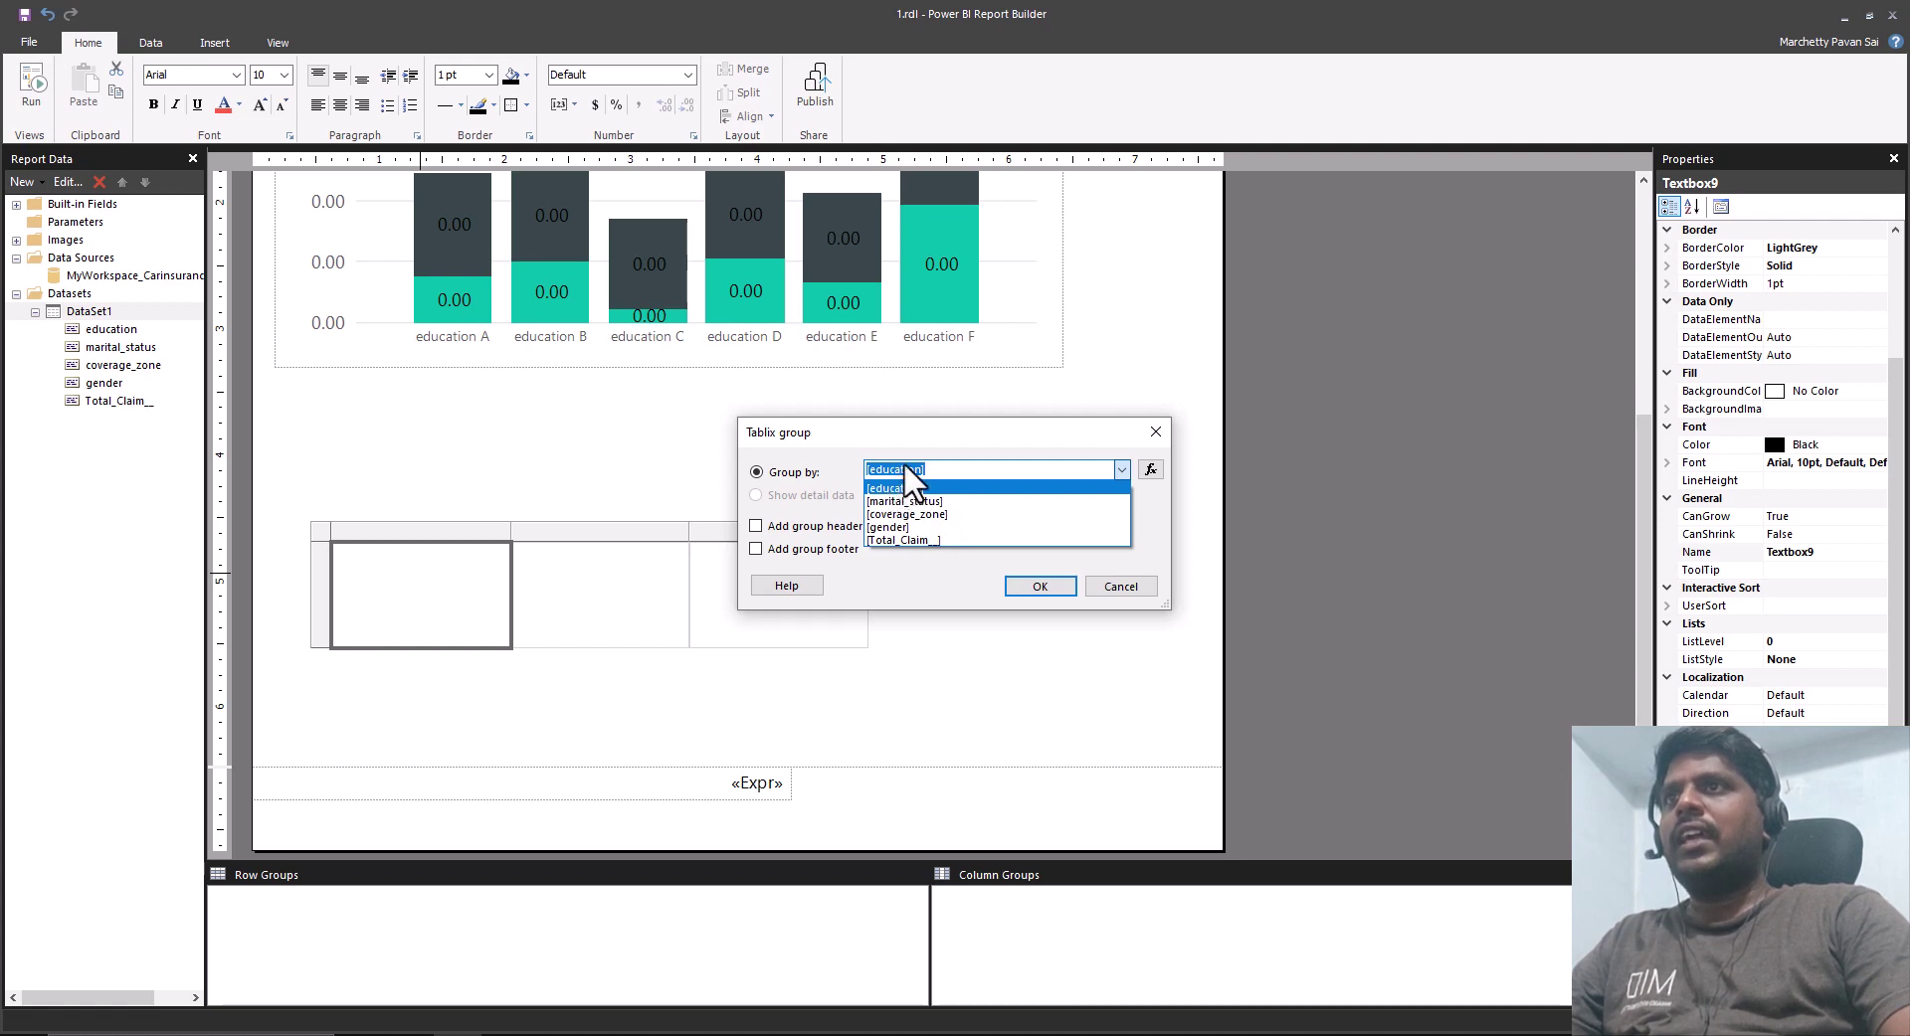
{"action": "left_click", "coordinate": [1056, 587]}
{"action": "left_click", "coordinate": [1056, 589]}
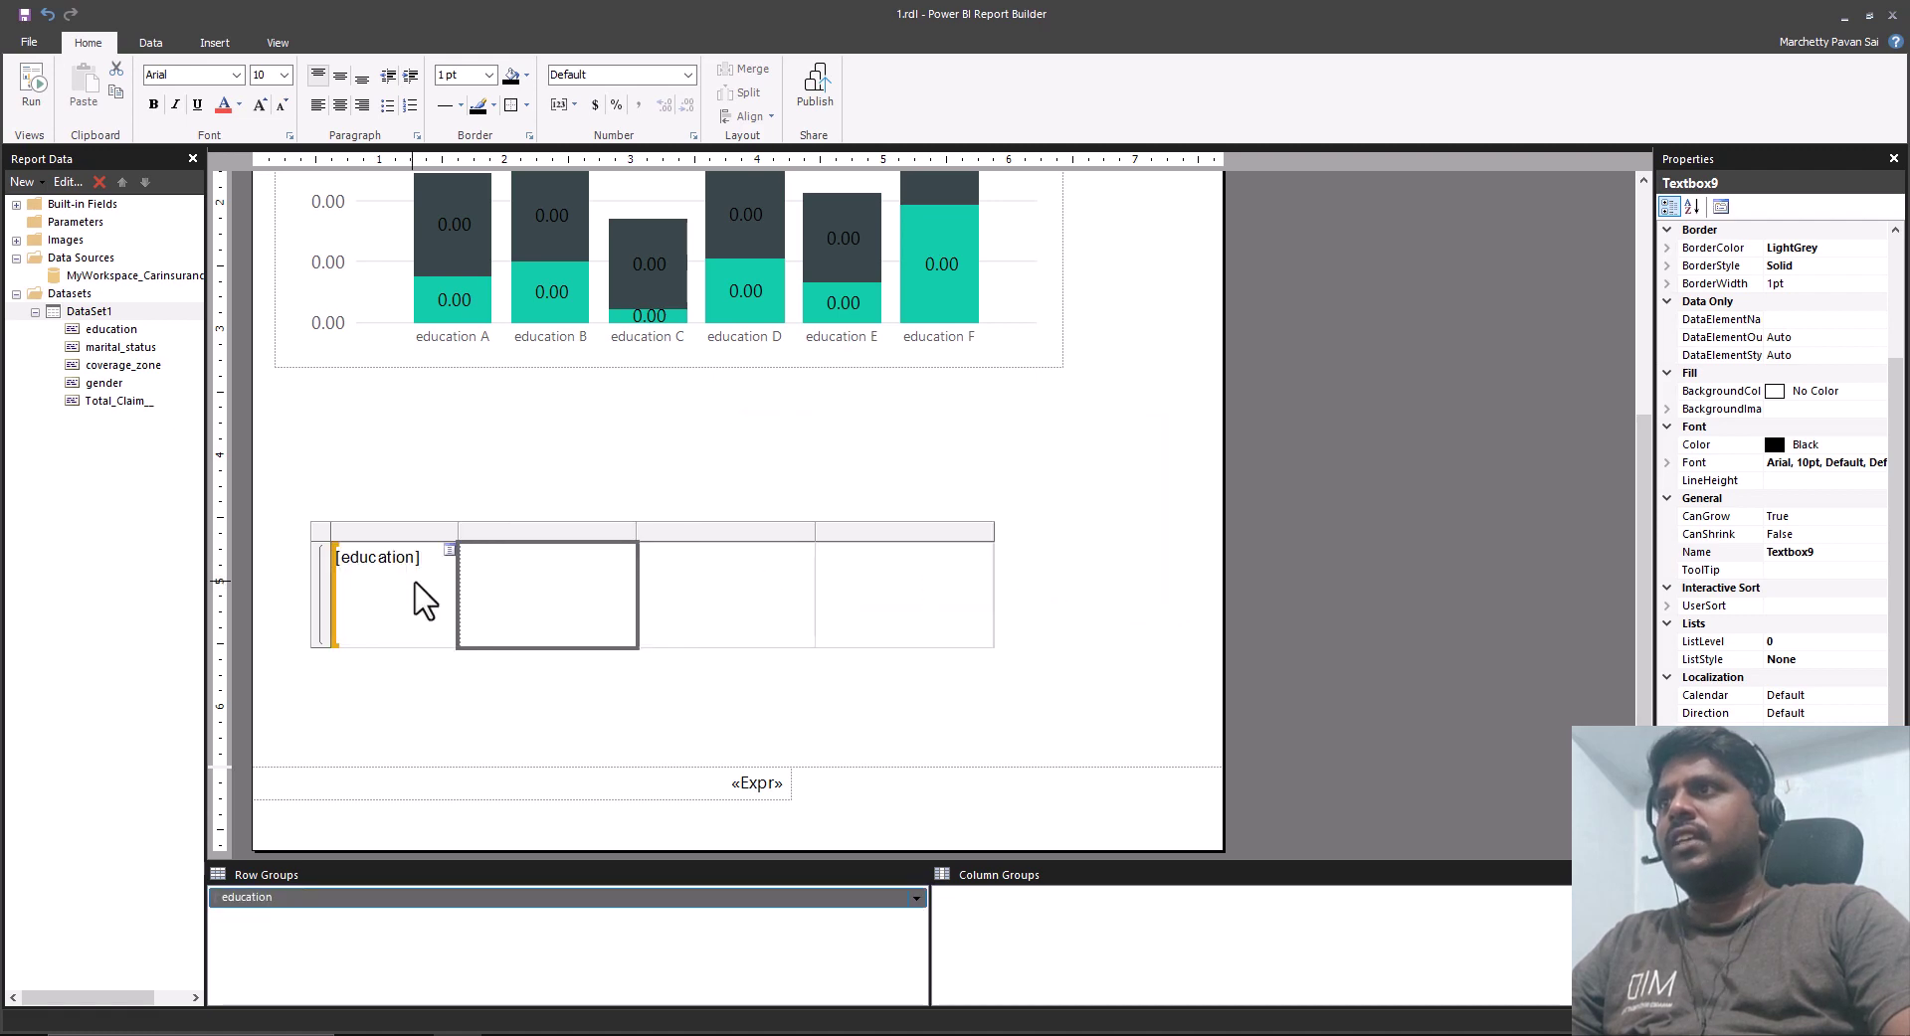
{"action": "left_click", "coordinate": [395, 597]}
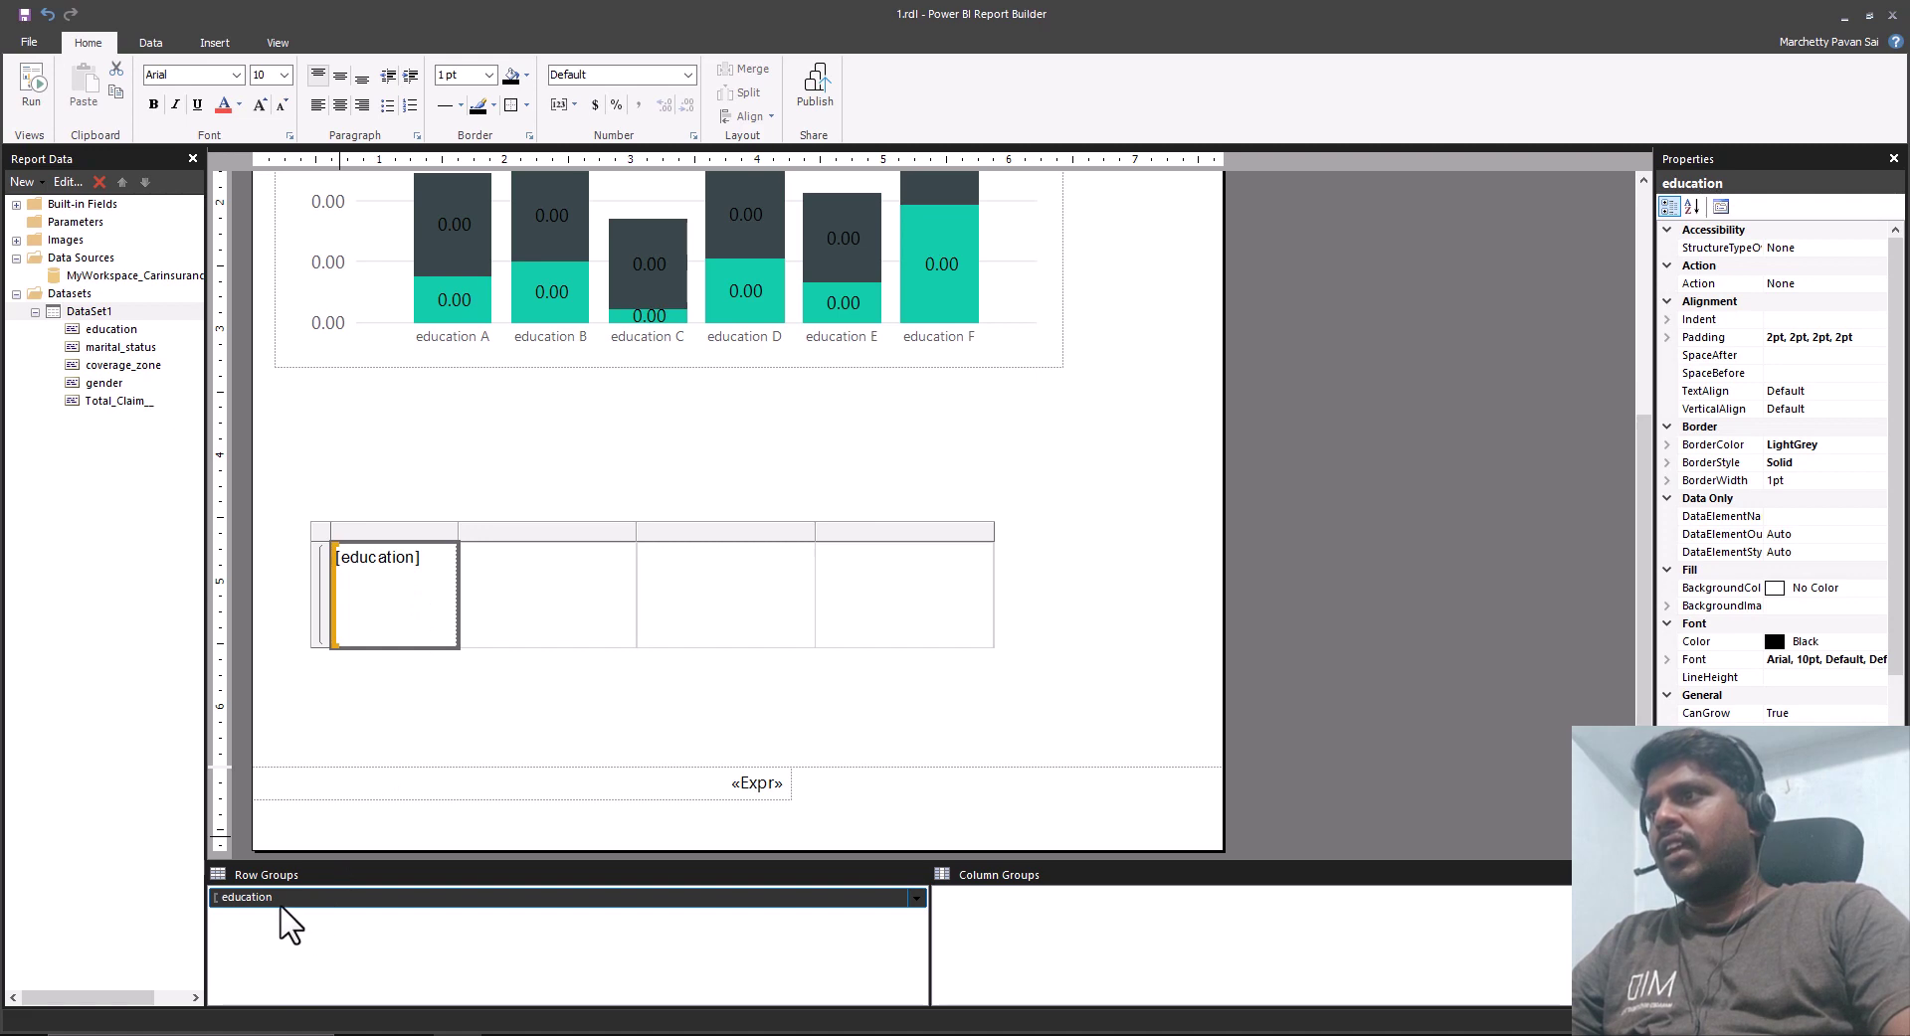
{"action": "mouse_move", "coordinate": [183, 852]}
{"action": "left_mouse_down"}
{"action": "mouse_move", "coordinate": [232, 901]}
{"action": "mouse_move", "coordinate": [338, 938]}
{"action": "left_mouse_up"}
Add a [coverage_zone] child row group under education, filling the second column.
{"action": "key", "text": "Escape"}
{"action": "right_click", "coordinate": [413, 579]}
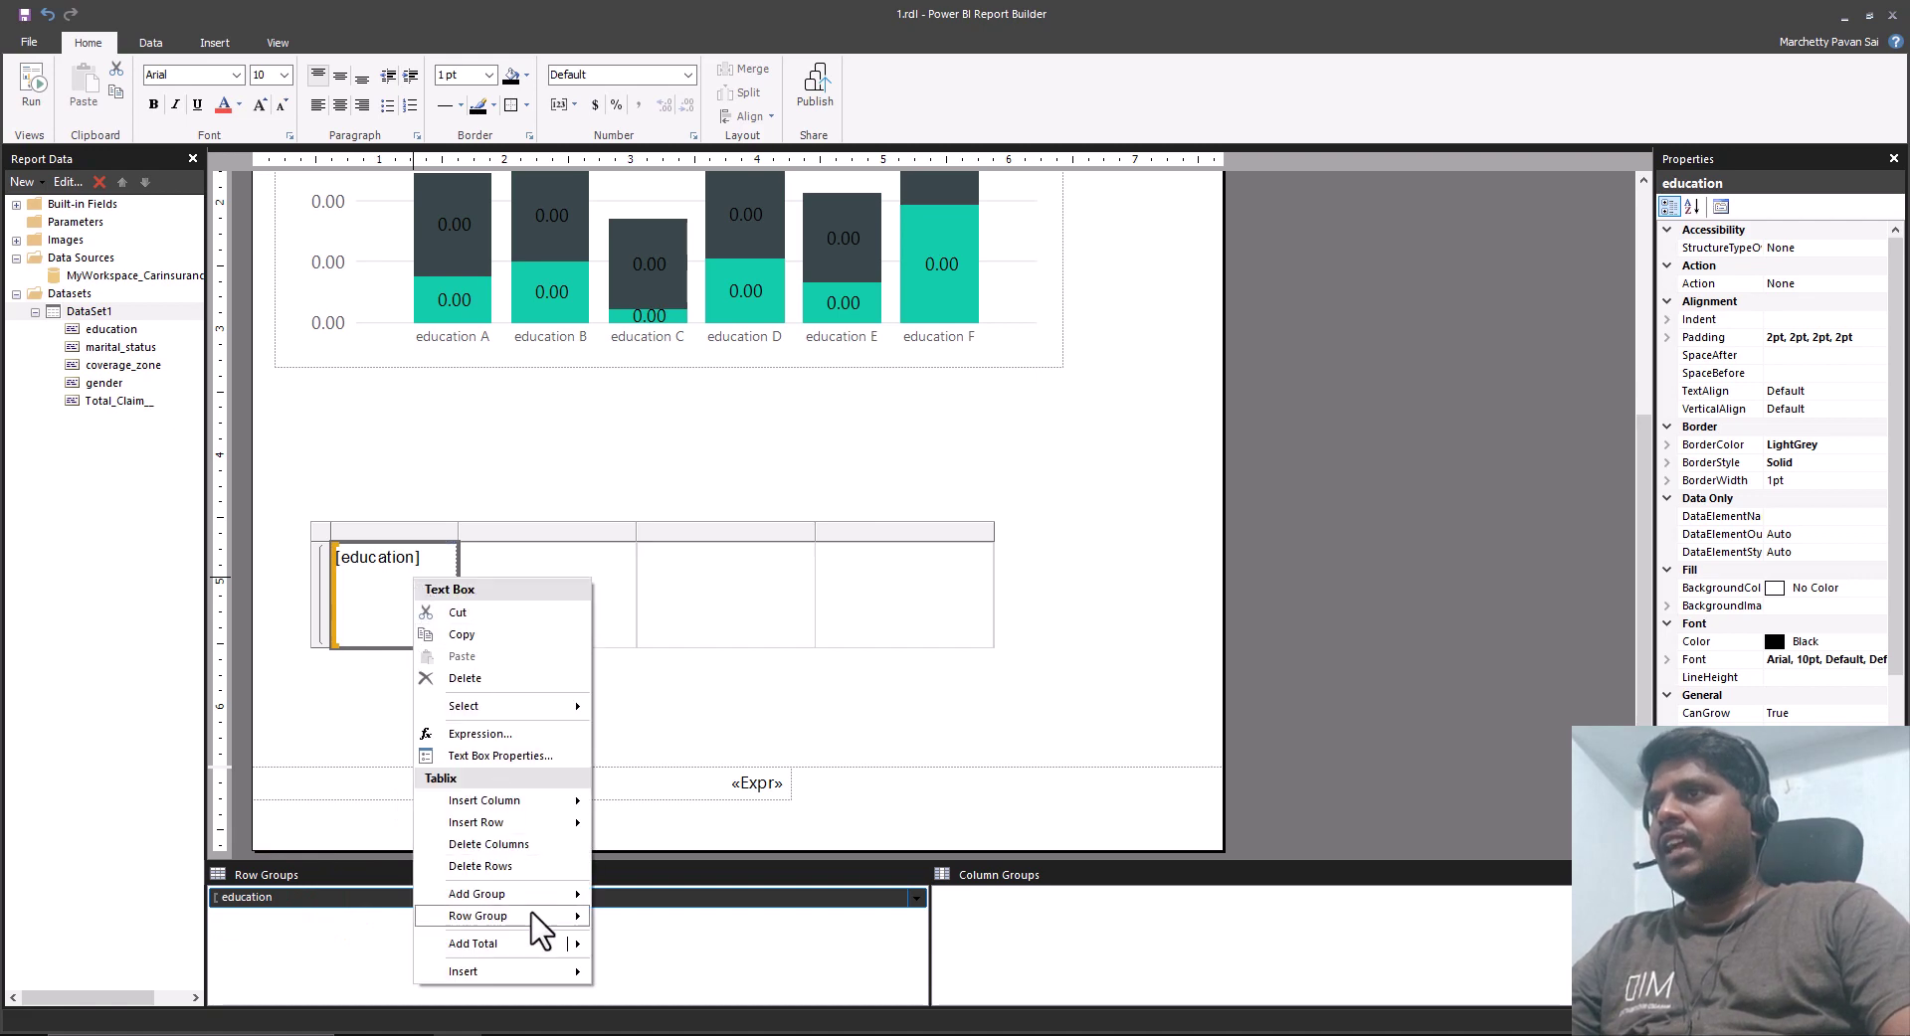
{"action": "mouse_move", "coordinate": [536, 915]}
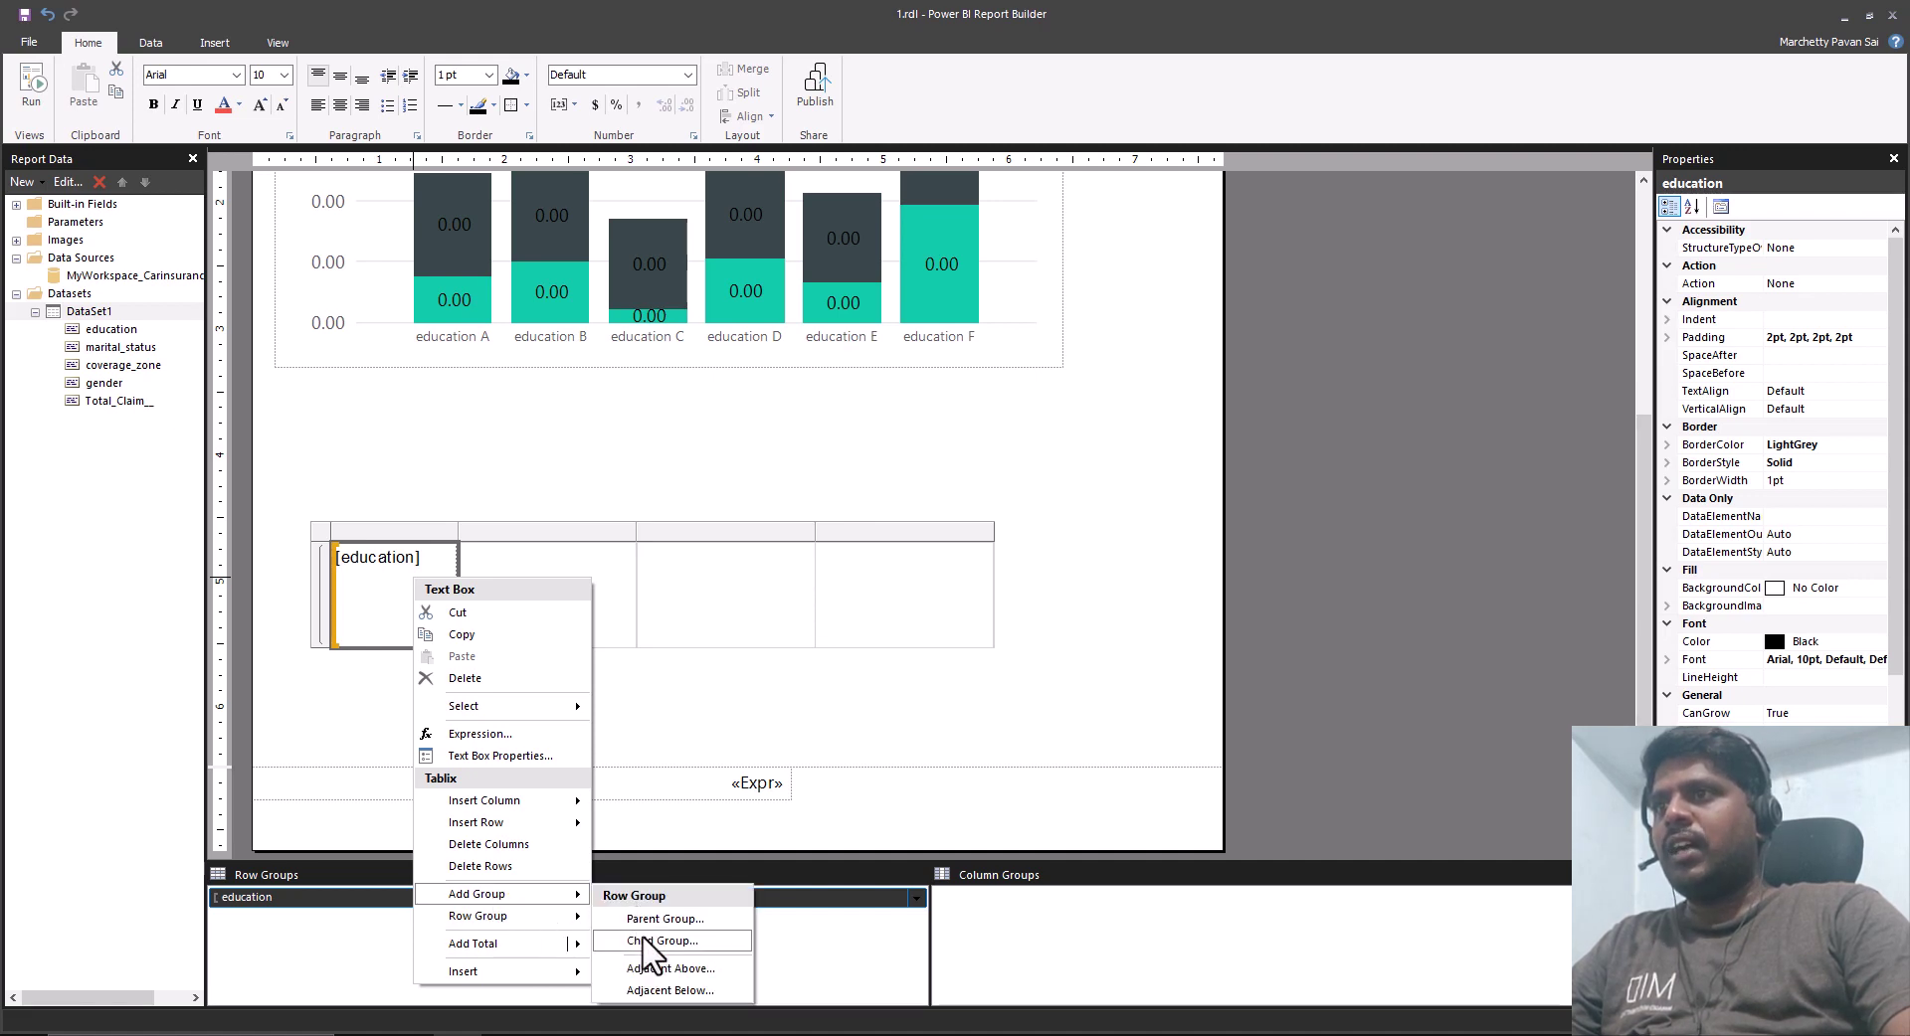
{"action": "left_click", "coordinate": [636, 941]}
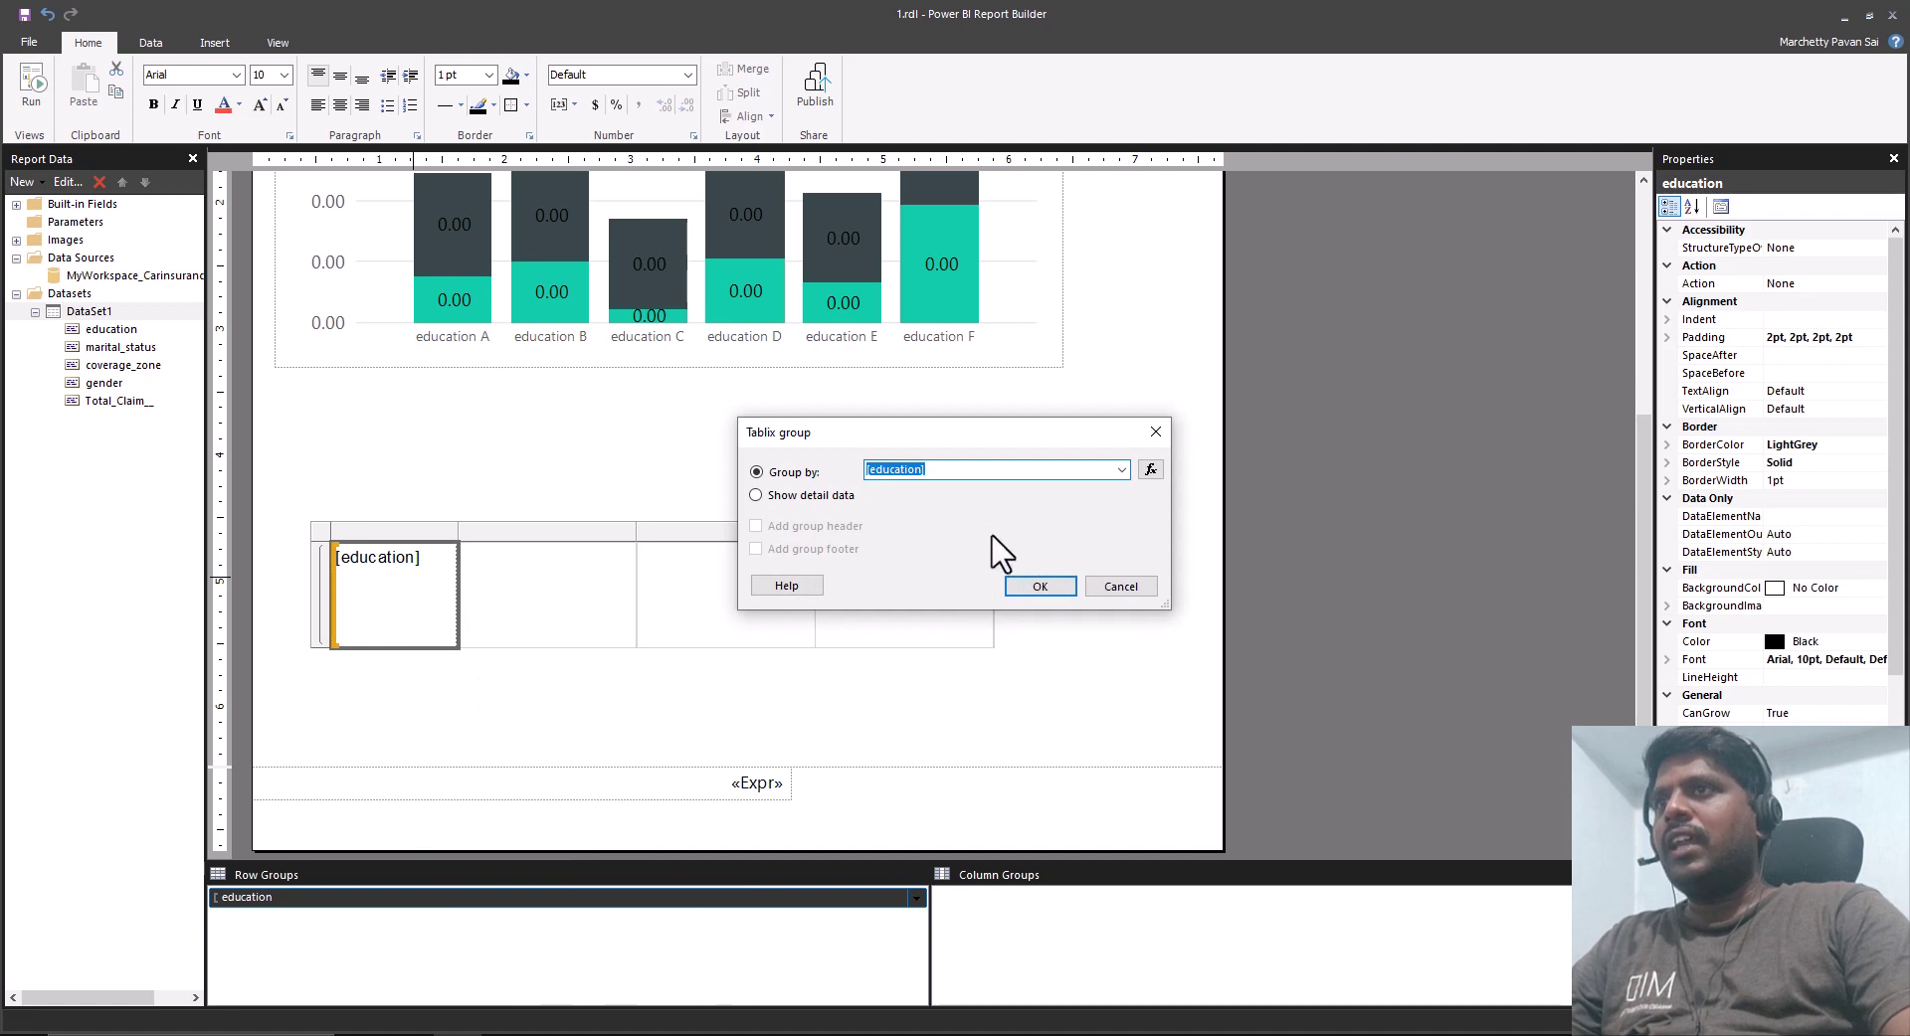
{"action": "left_click", "coordinate": [1121, 469]}
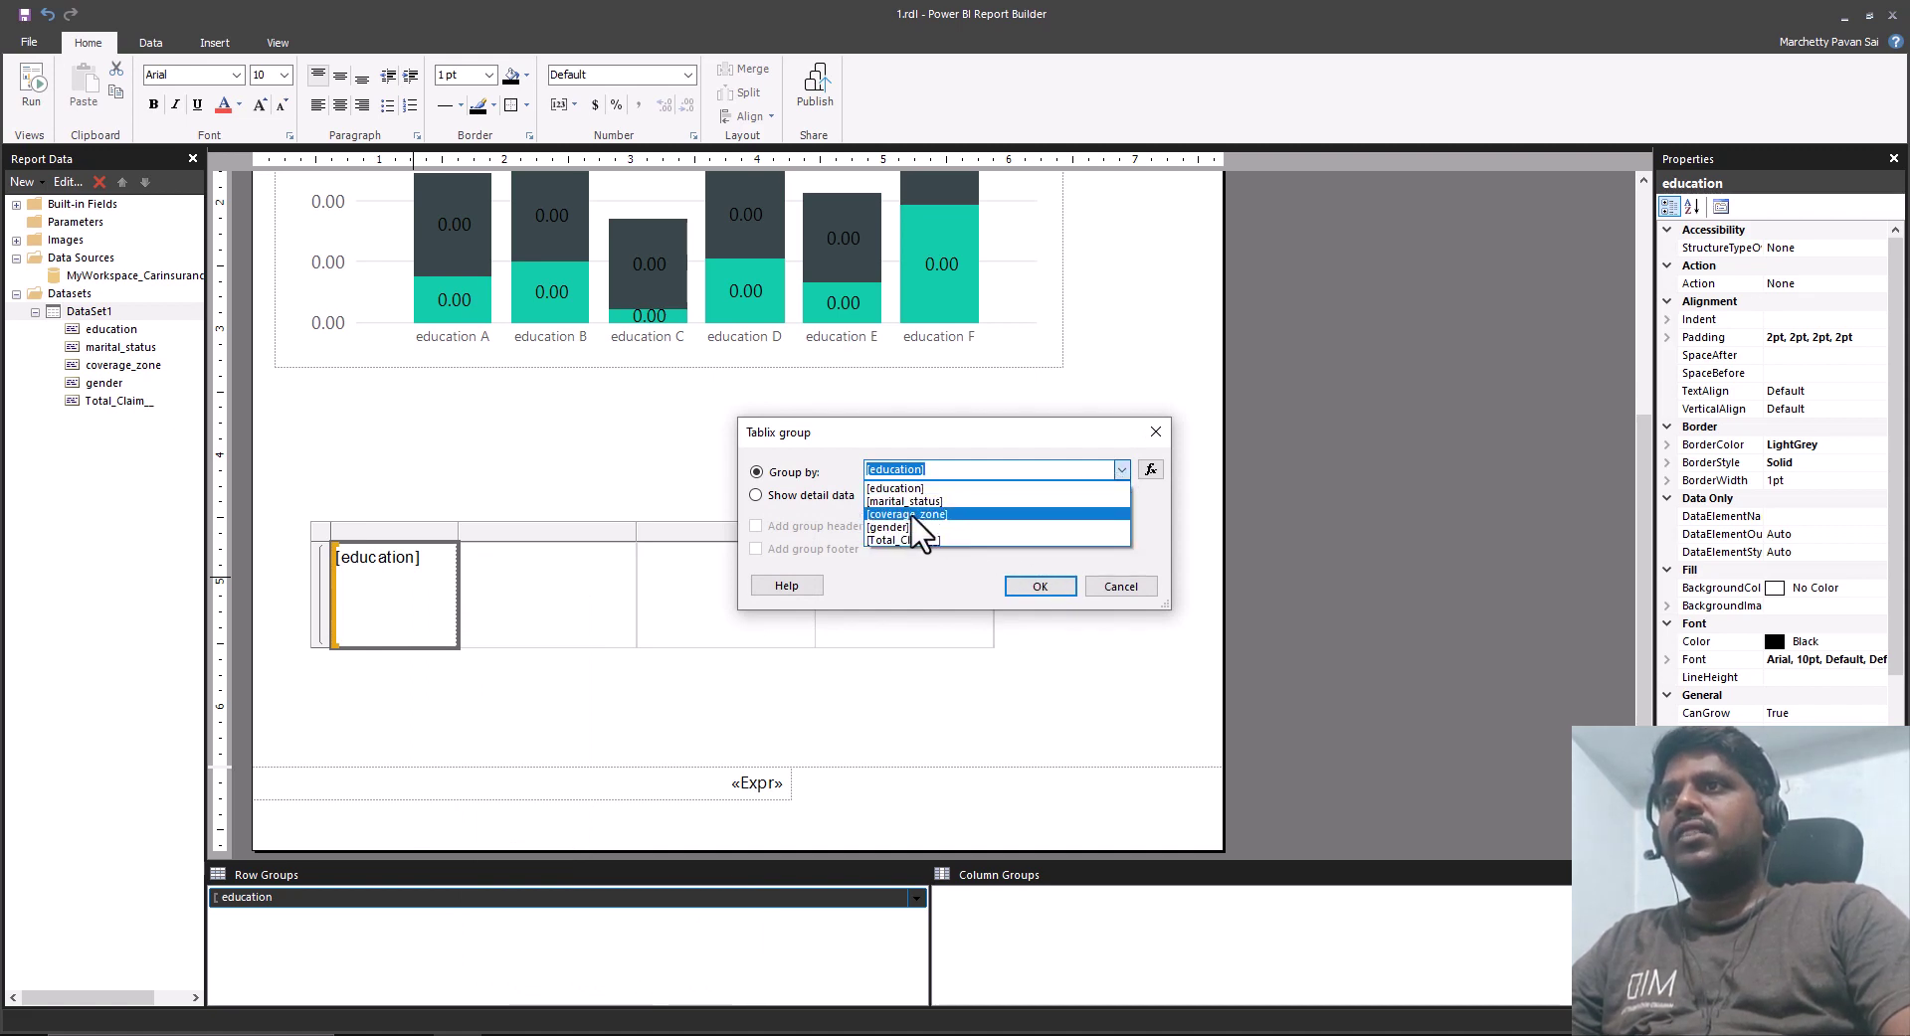
{"action": "left_click", "coordinate": [925, 514]}
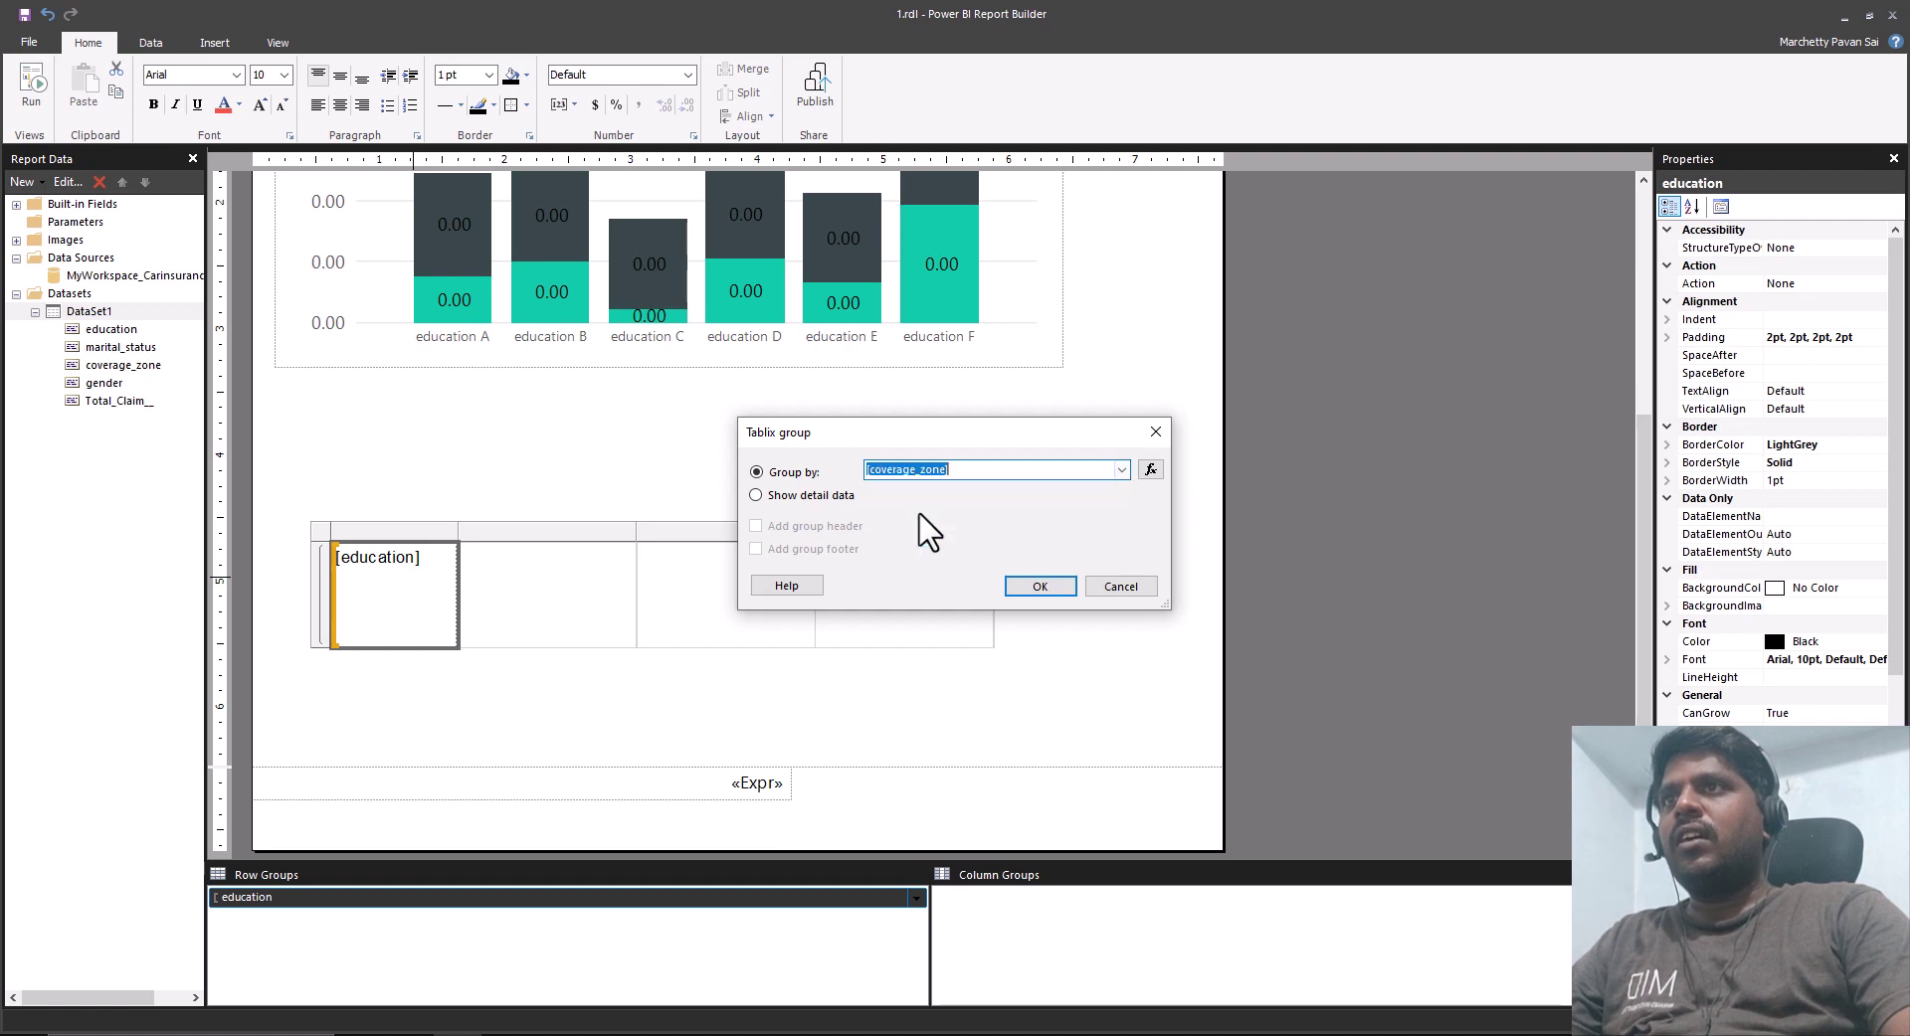
{"action": "left_click", "coordinate": [1030, 586]}
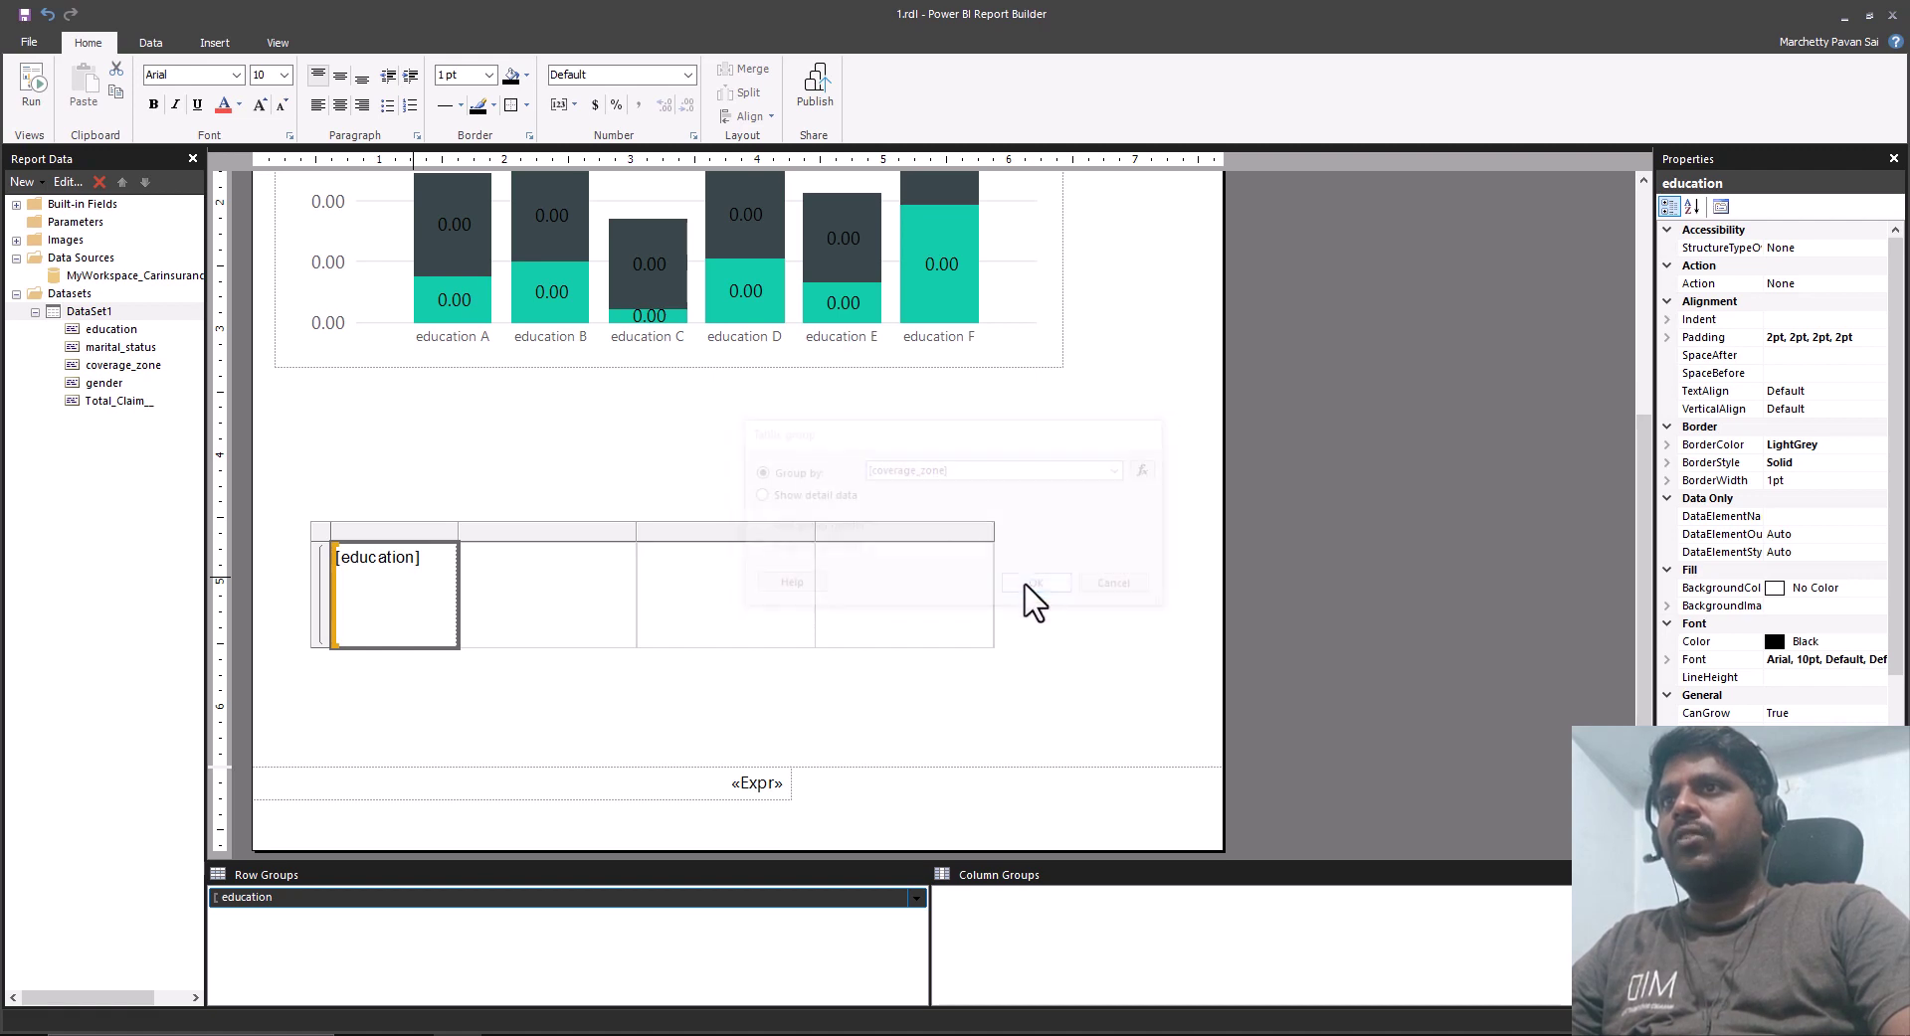
{"action": "left_click", "coordinate": [532, 597]}
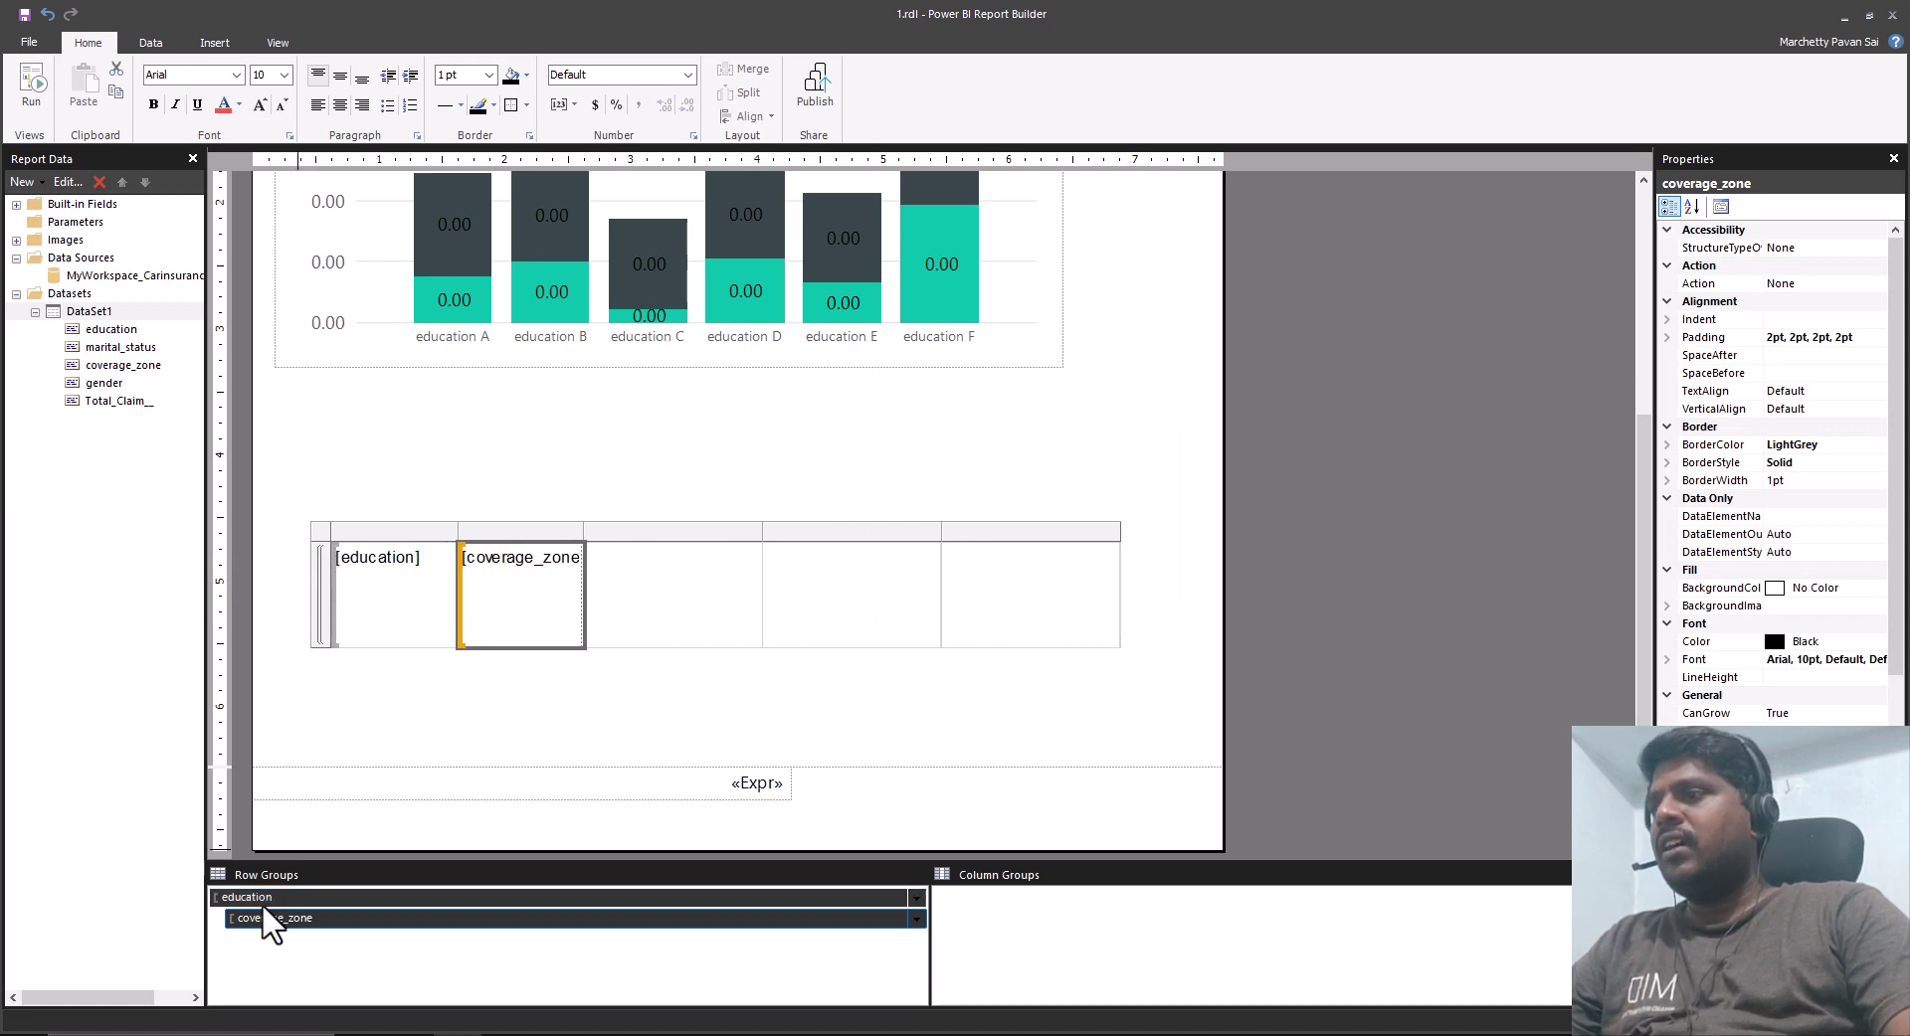
{"action": "mouse_move", "coordinate": [177, 842]}
{"action": "left_mouse_down"}
{"action": "mouse_move", "coordinate": [367, 962]}
{"action": "mouse_move", "coordinate": [410, 936]}
{"action": "left_mouse_up"}
Fill the data cell beside coverage_zone with the Sum of Total_Claim__.
{"action": "key", "text": "Escape"}
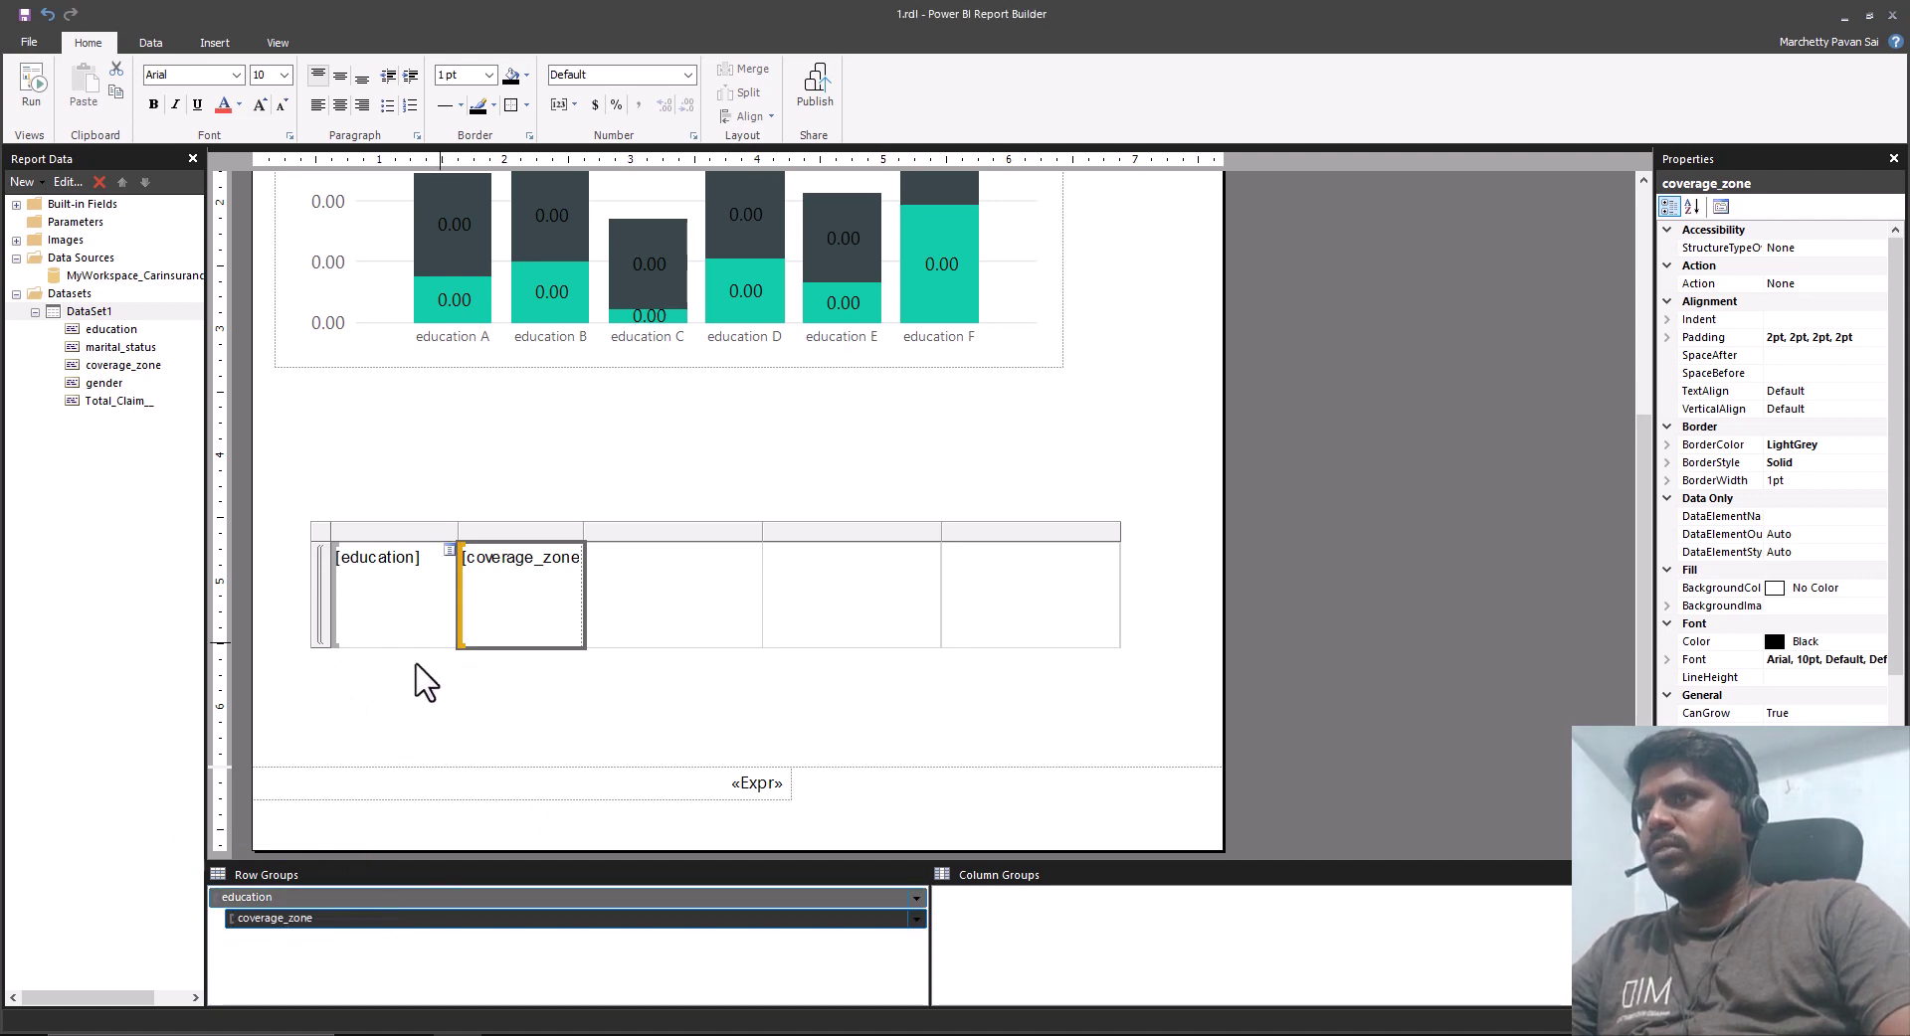
{"action": "left_click", "coordinate": [692, 584]}
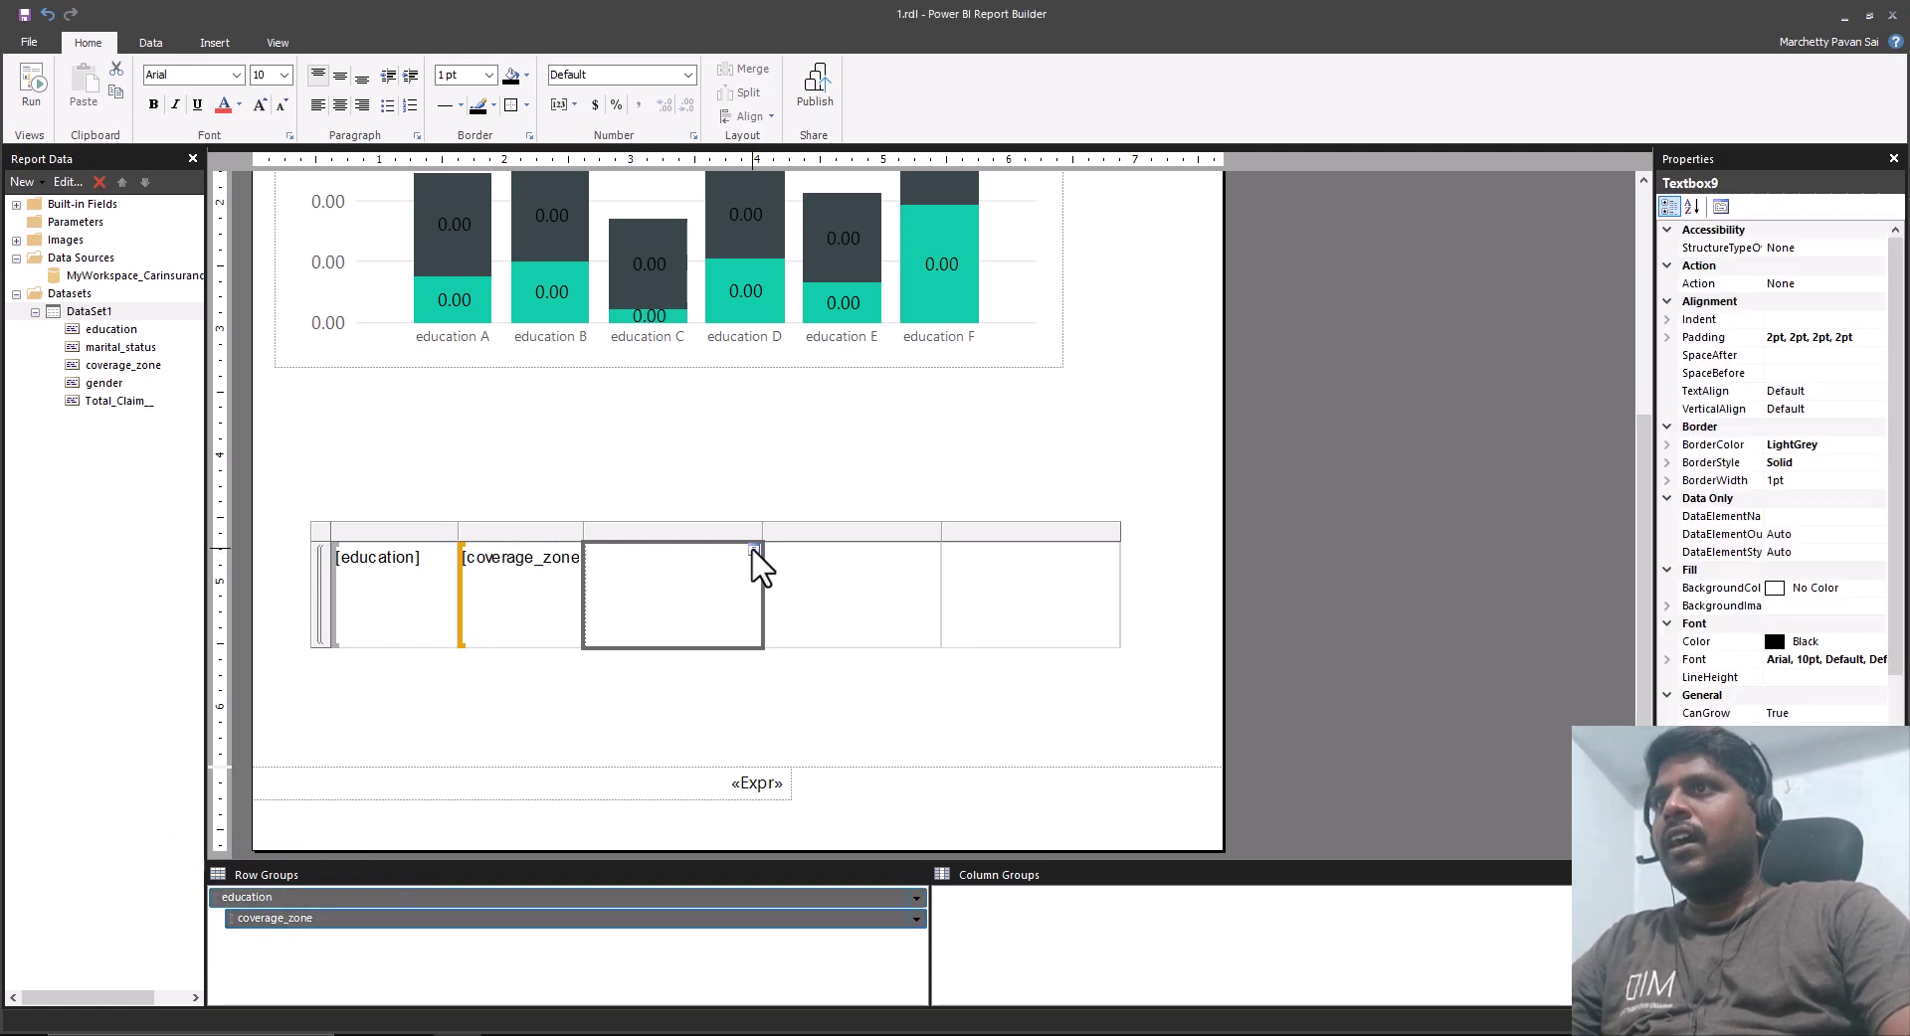
{"action": "left_click", "coordinate": [754, 549]}
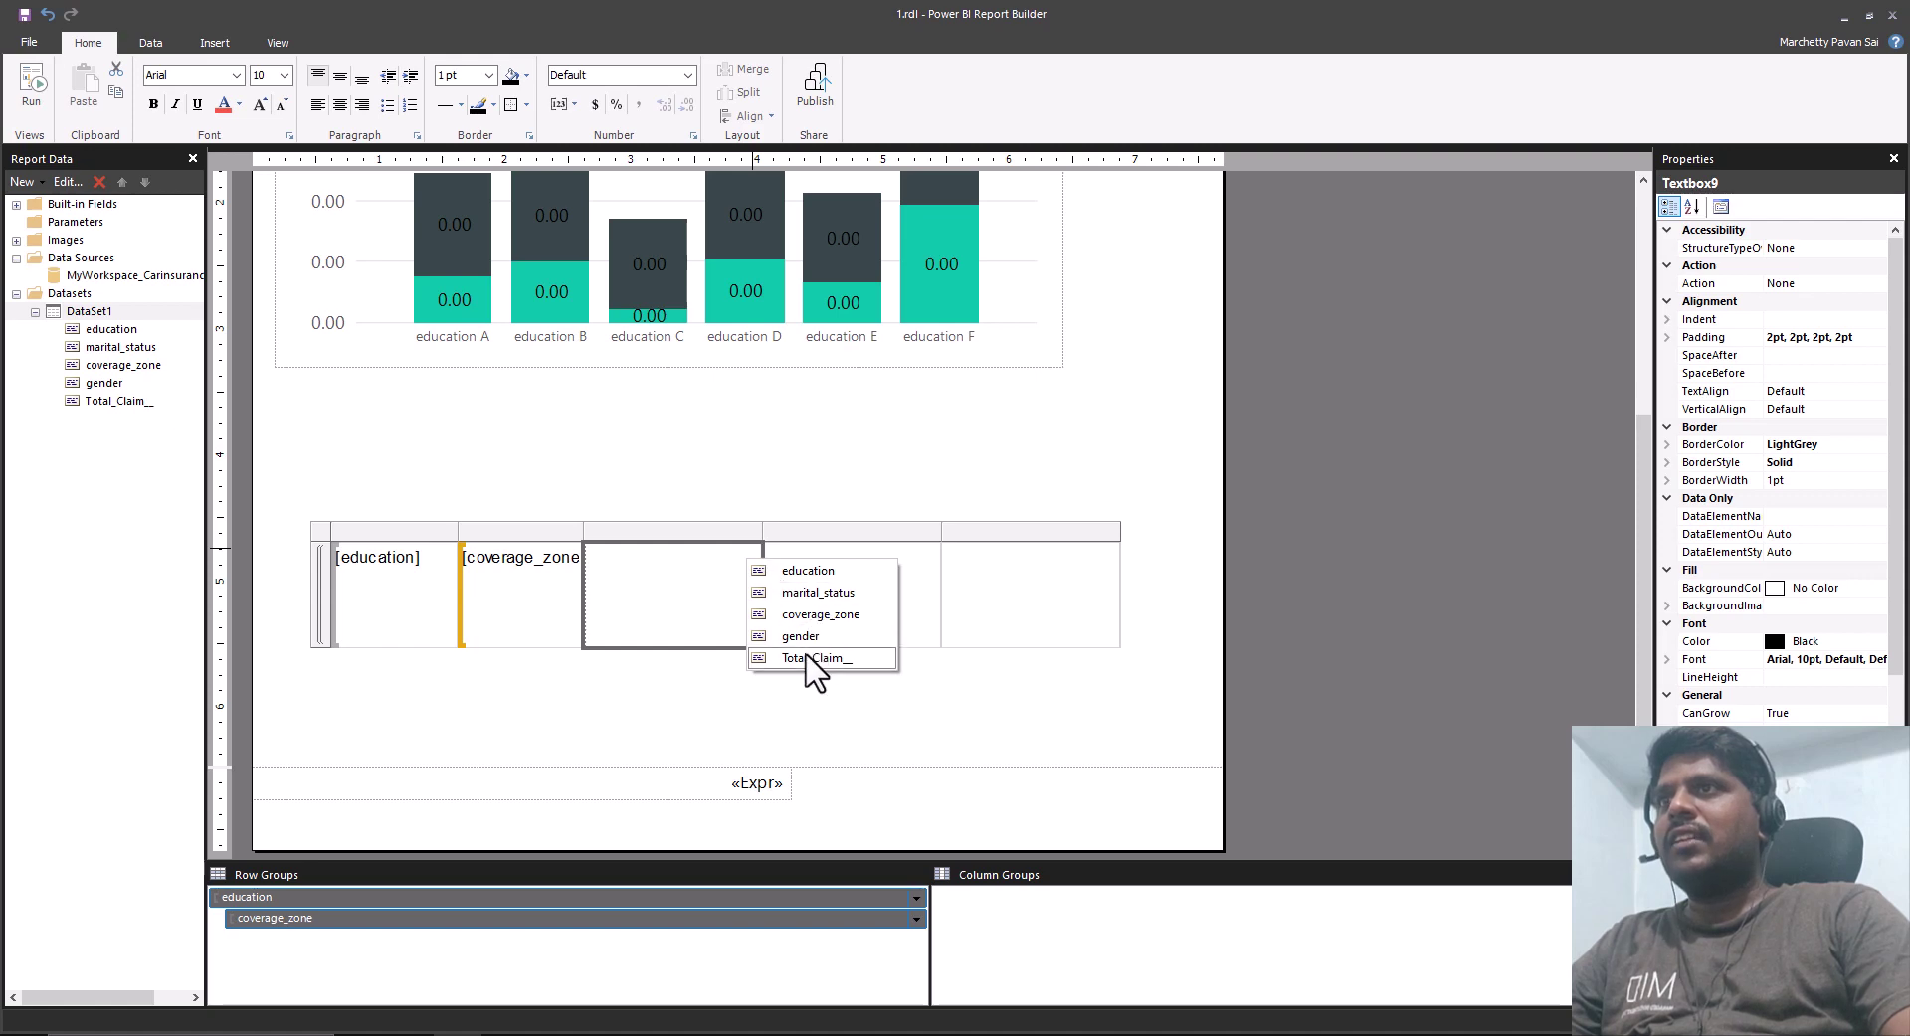
{"action": "left_click", "coordinate": [812, 666]}
Add a Total row below the coverage zones and preview the report.
{"action": "mouse_move", "coordinate": [761, 572]}
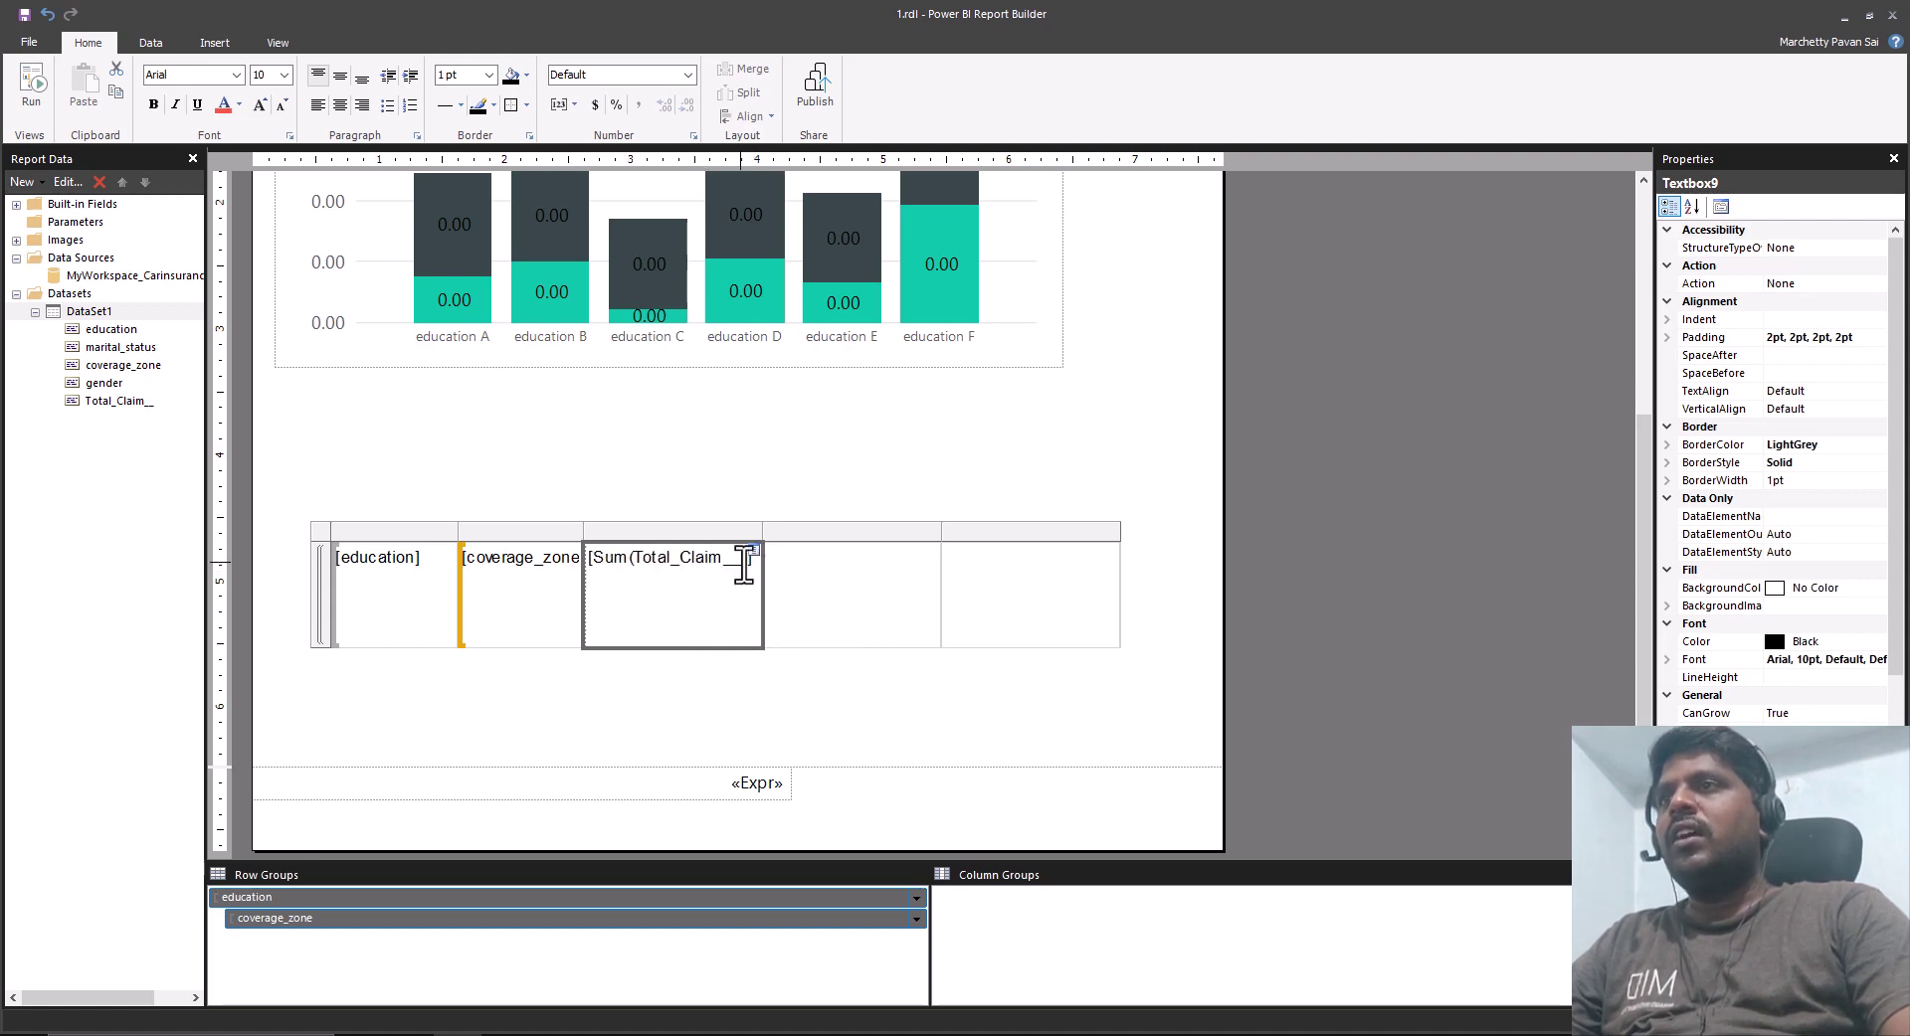
{"action": "right_click", "coordinate": [675, 596]}
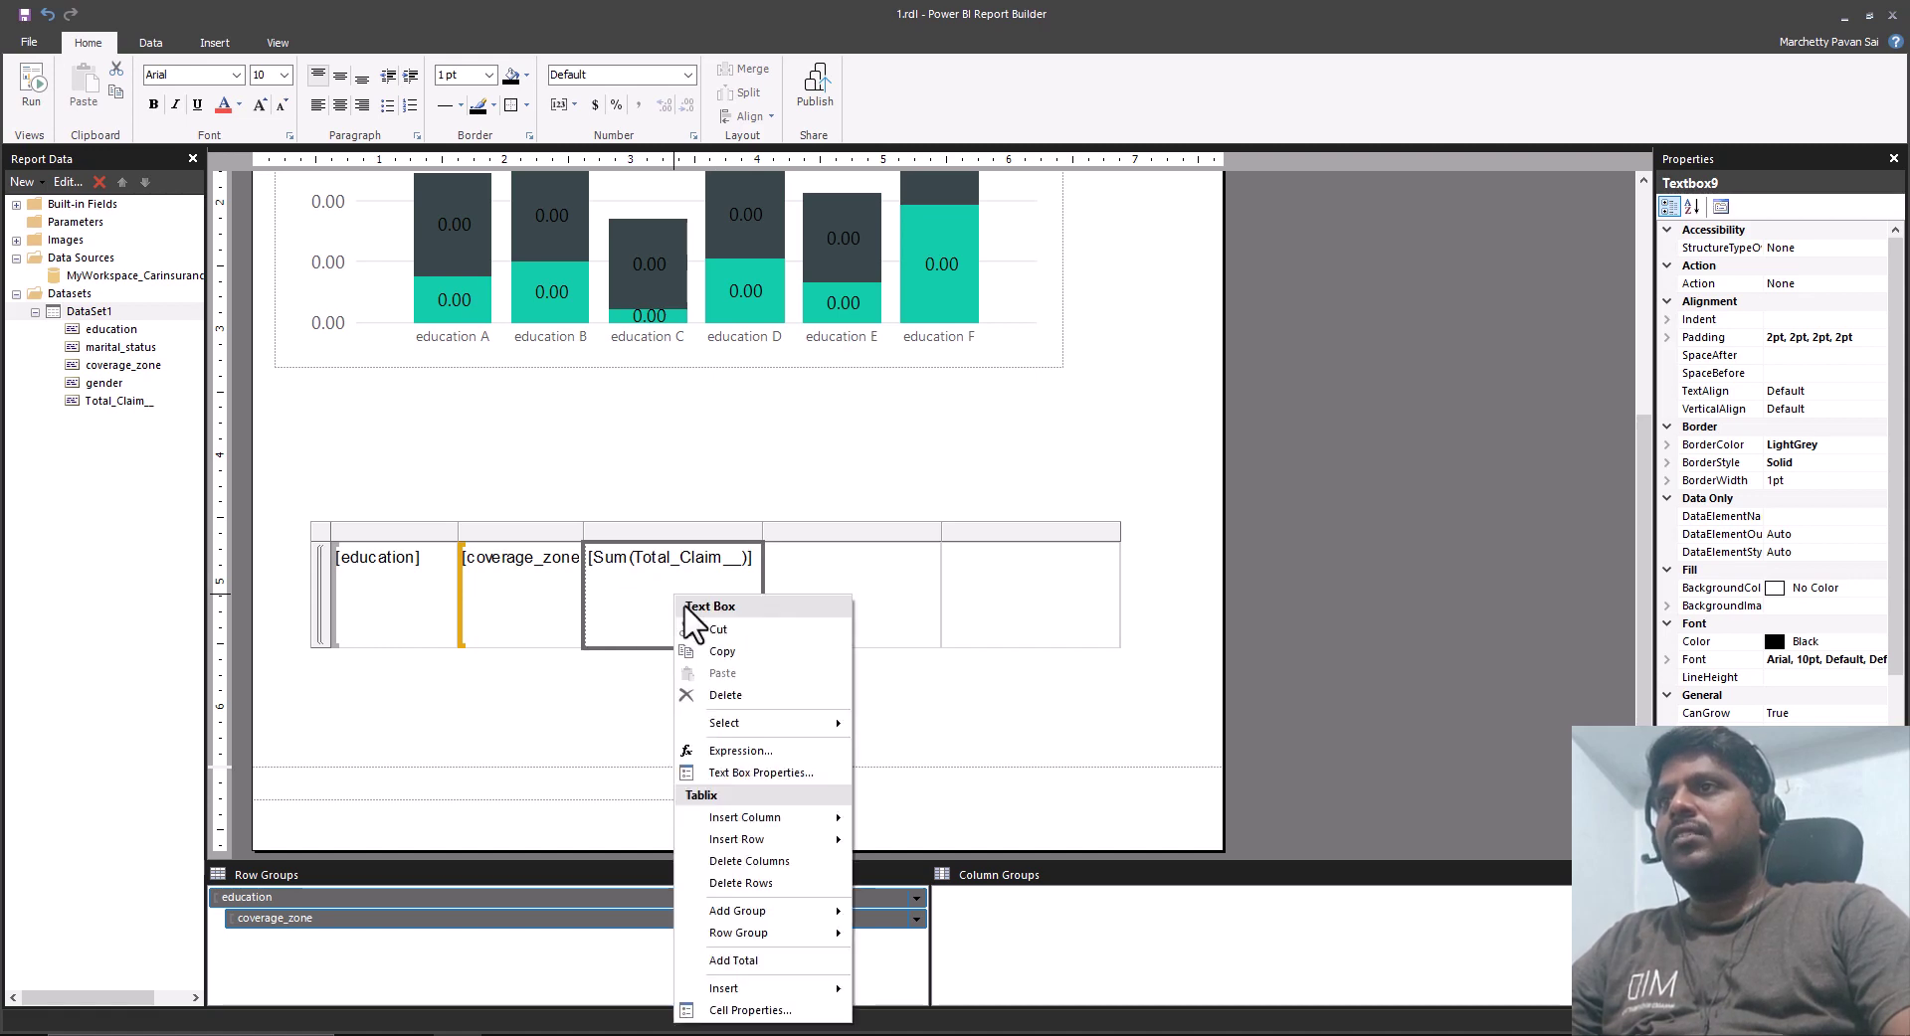
{"action": "left_click", "coordinate": [774, 961]}
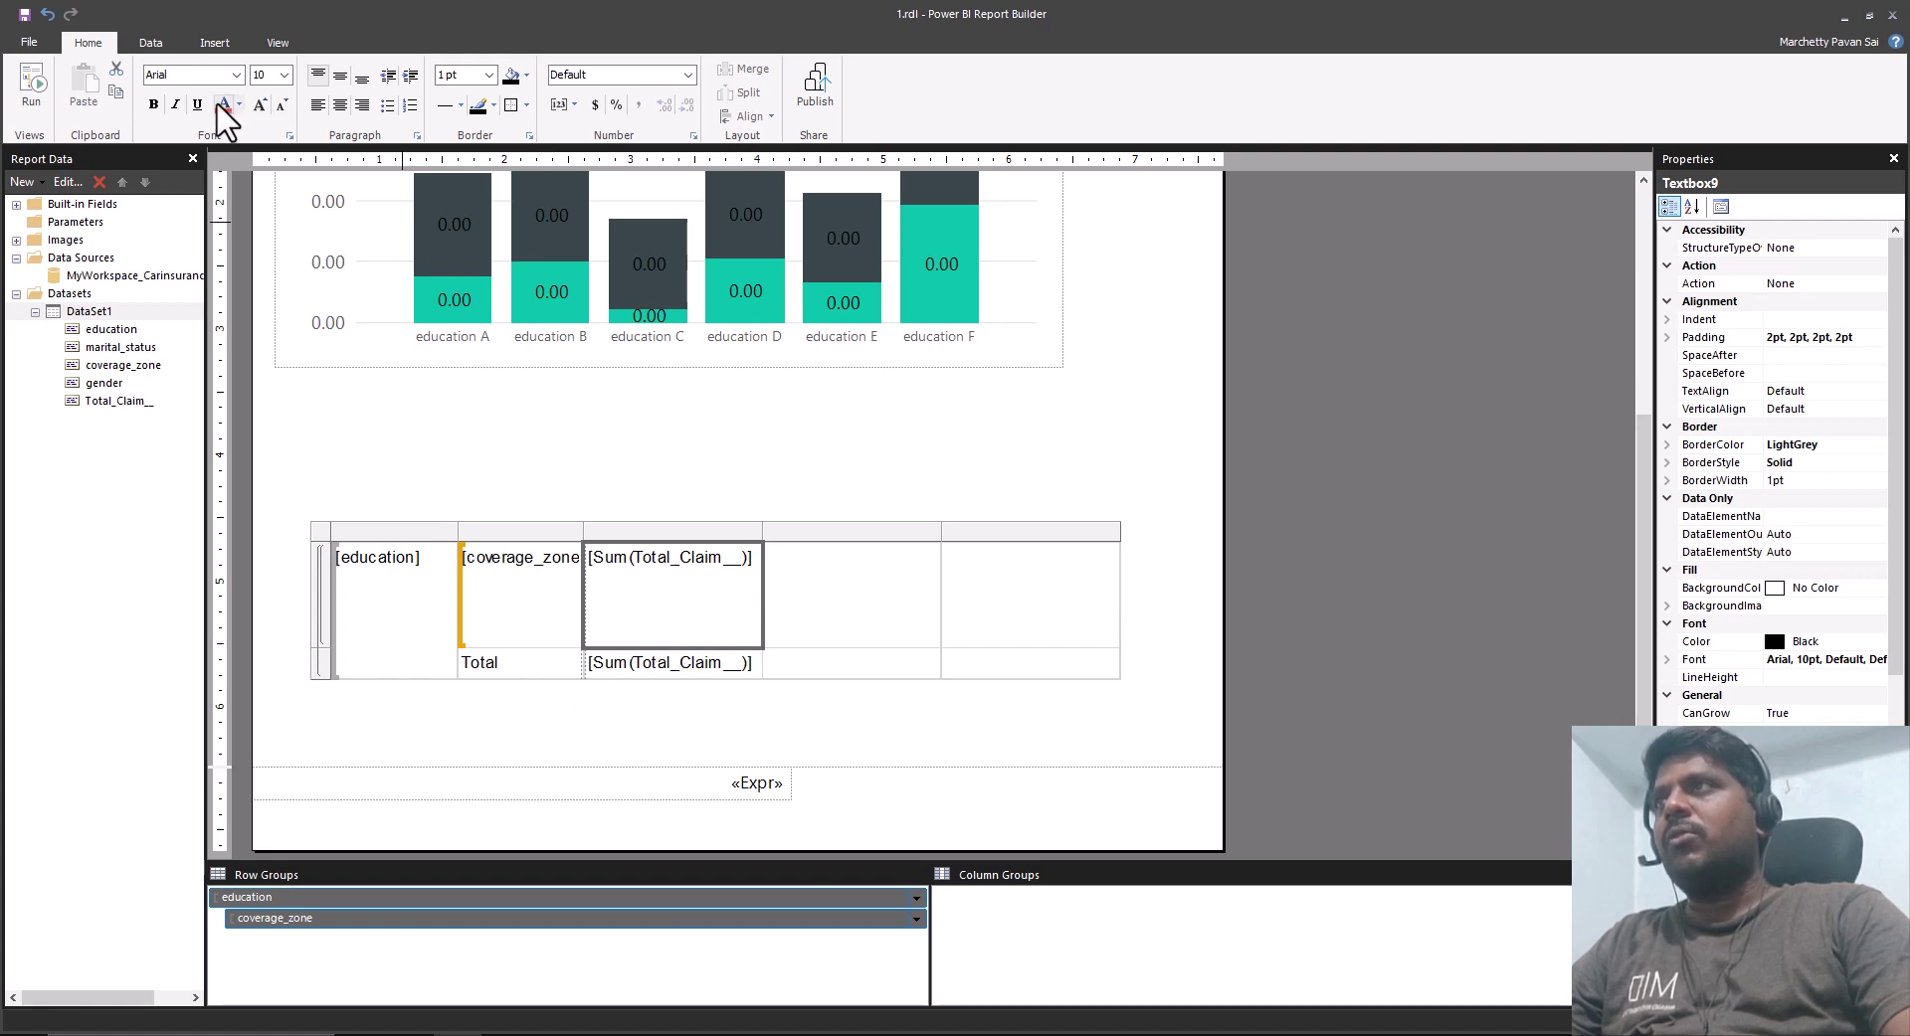
{"action": "left_click", "coordinate": [28, 80]}
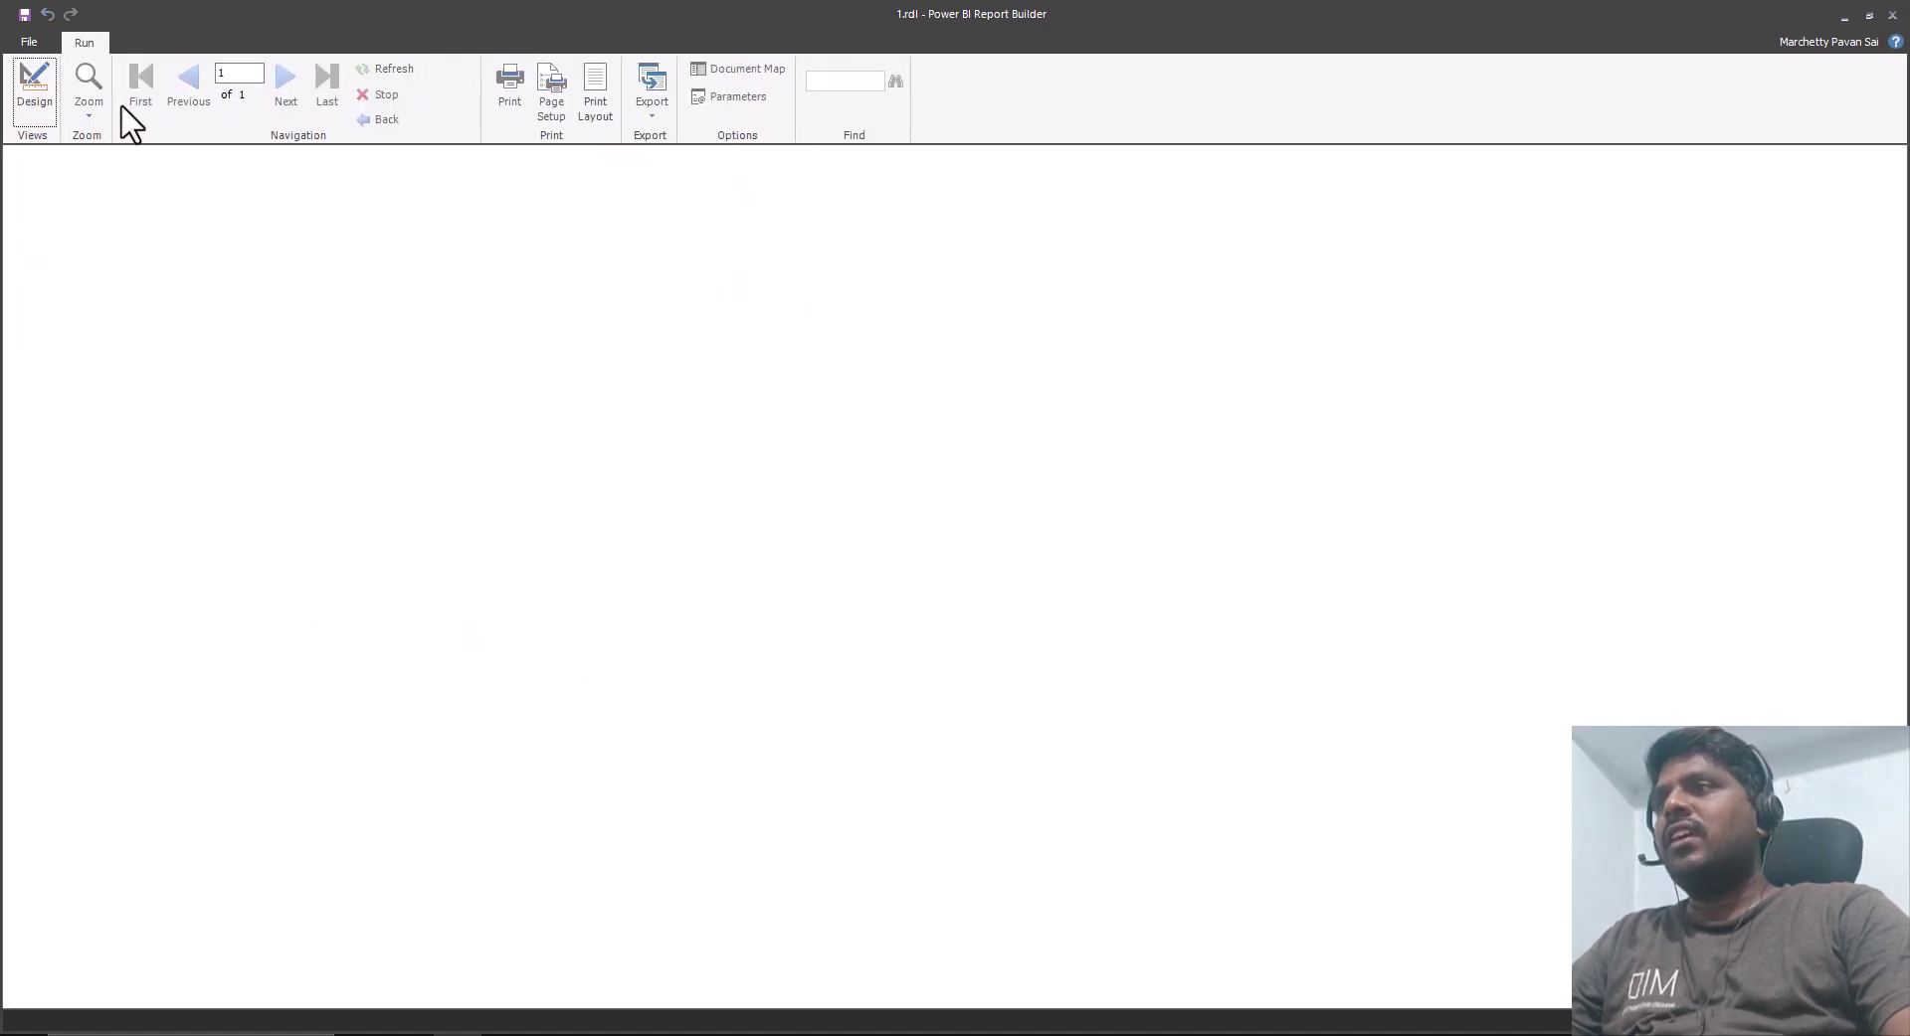
{"action": "scroll", "coordinate": [403, 672], "scroll_direction": "down", "scroll_amount": 3}
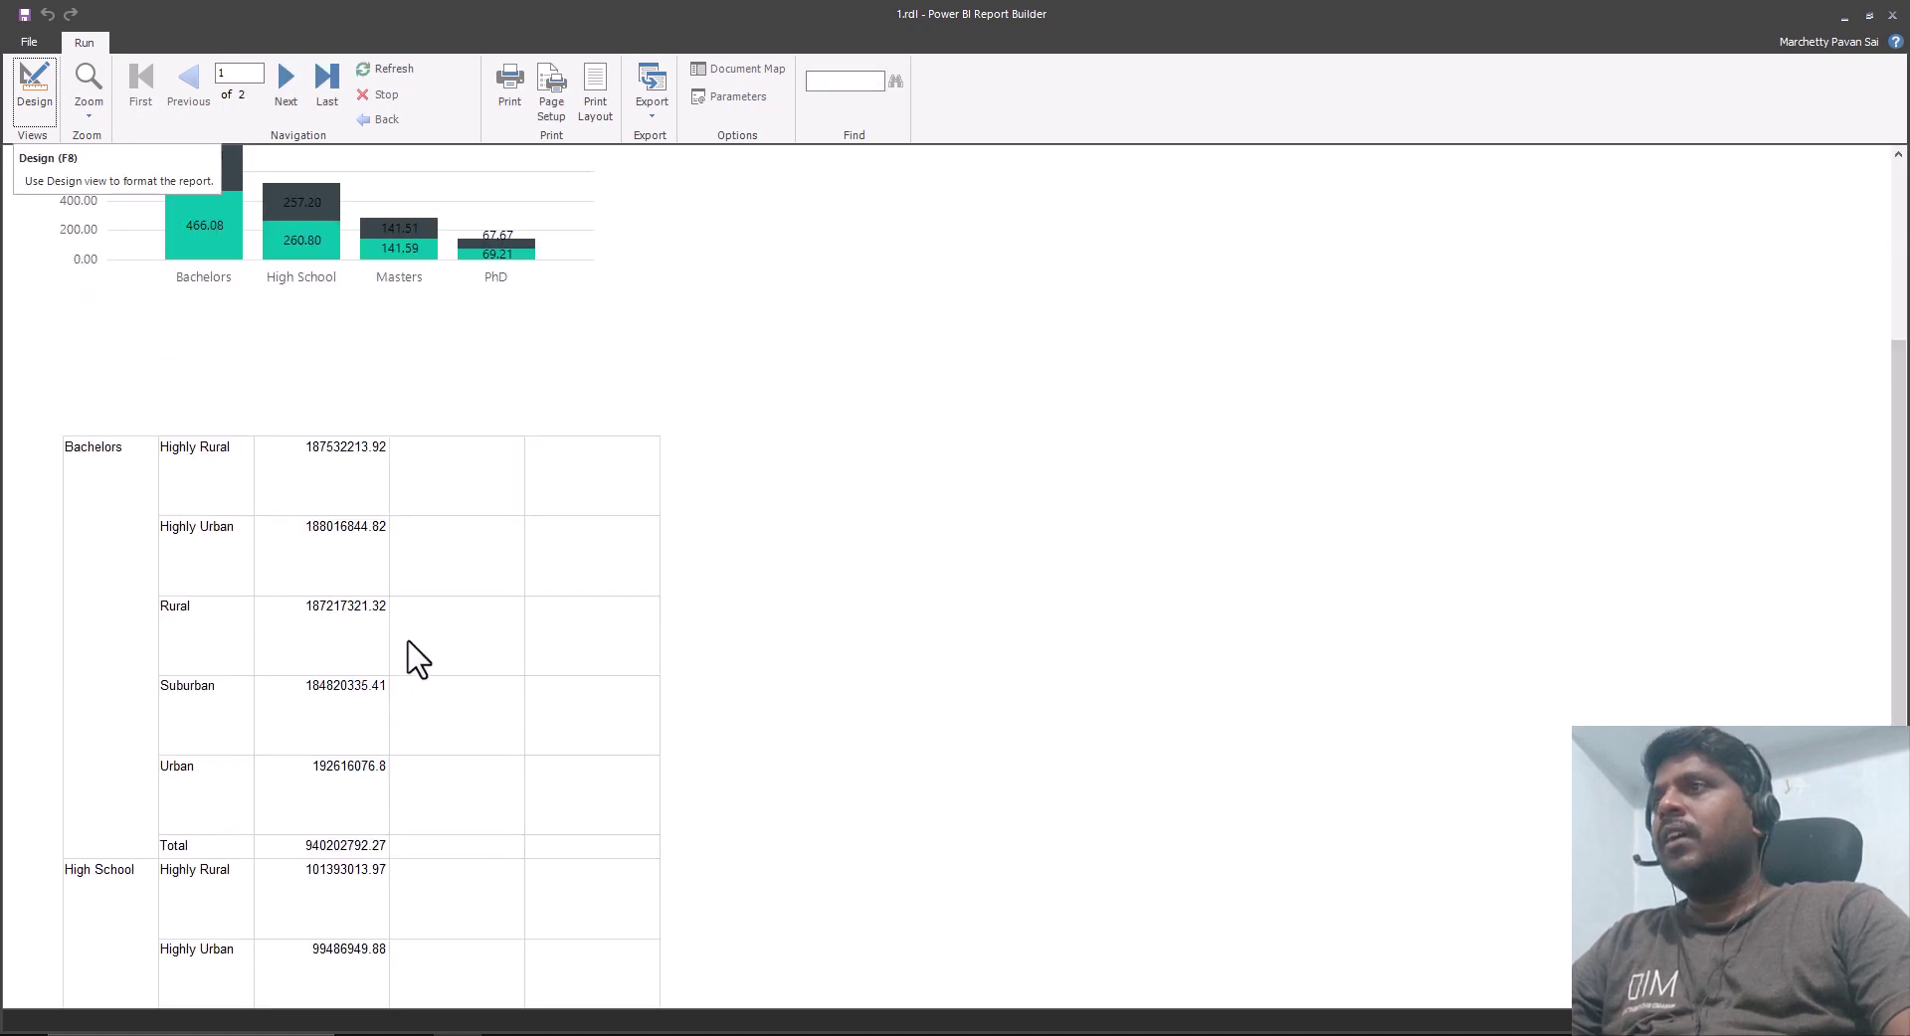
{"action": "scroll", "coordinate": [179, 497], "scroll_direction": "down", "scroll_amount": 5}
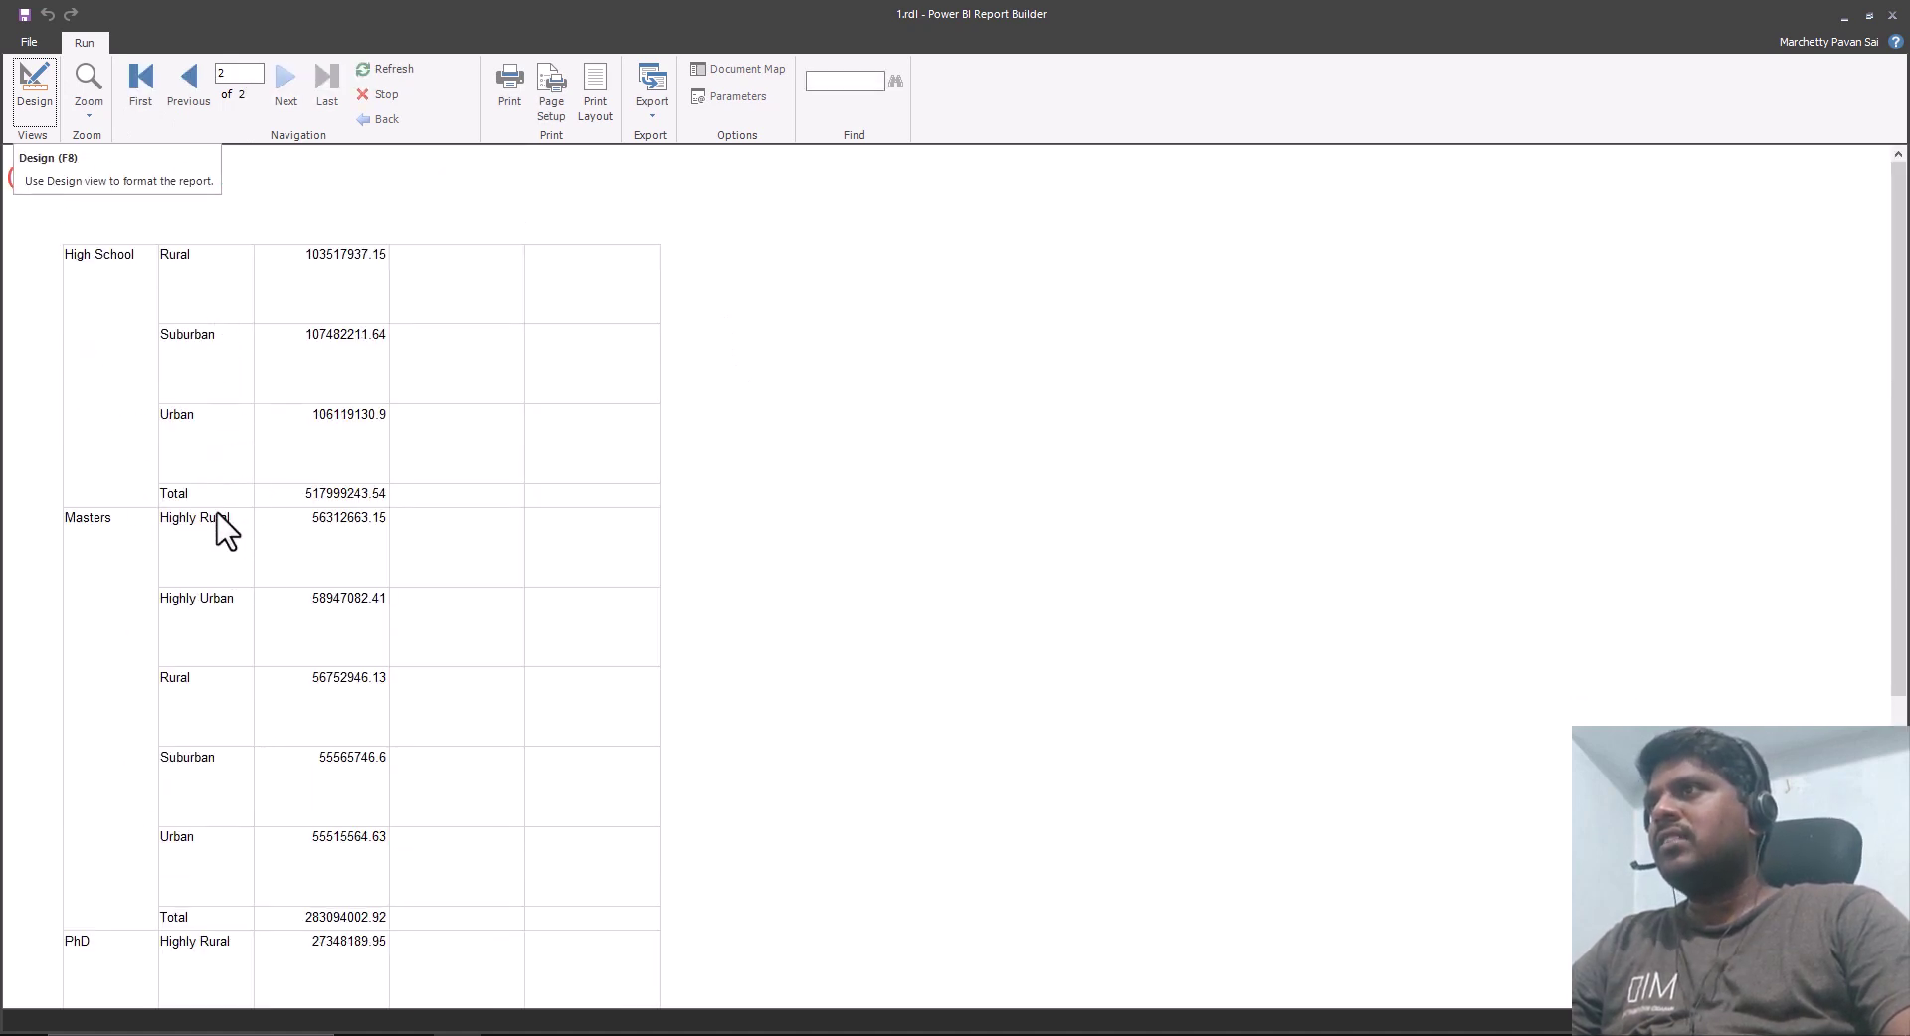
{"action": "scroll", "coordinate": [254, 577], "scroll_direction": "down", "scroll_amount": 2}
{"action": "scroll", "coordinate": [373, 682], "scroll_direction": "down", "scroll_amount": 5}
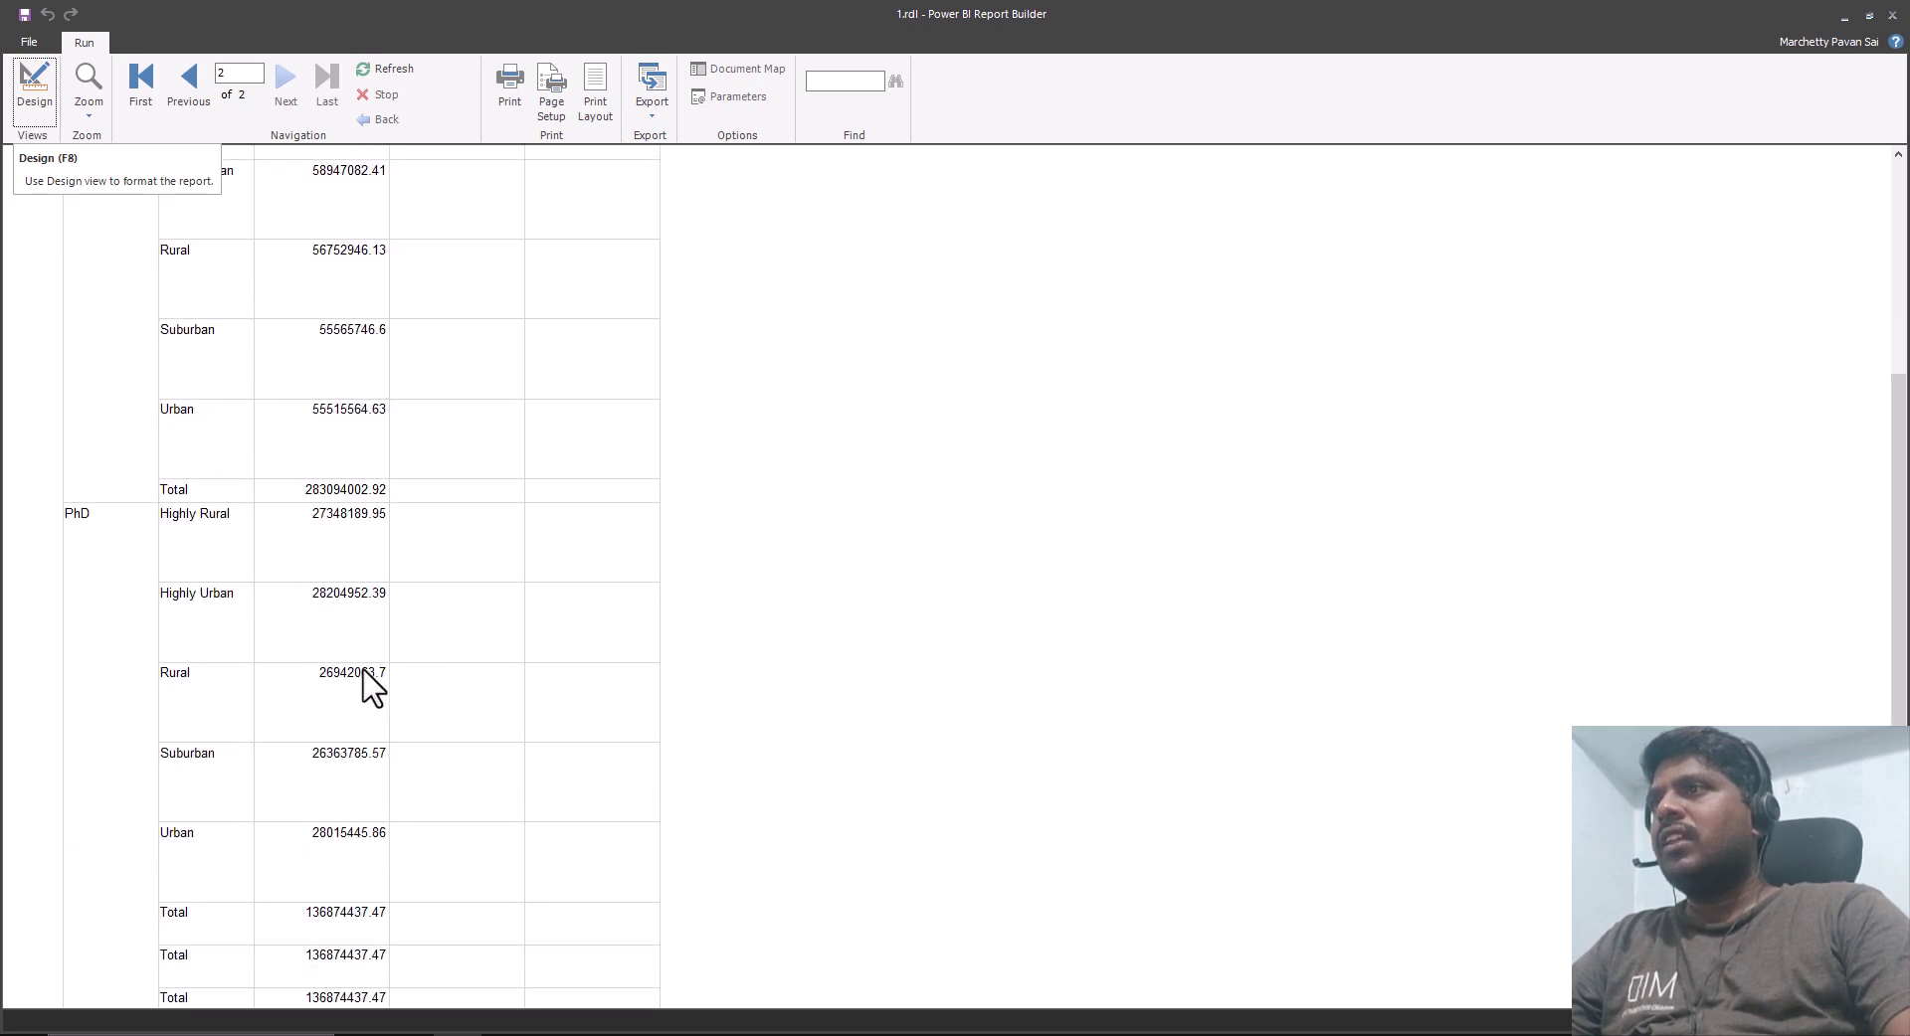
{"action": "scroll", "coordinate": [371, 683], "scroll_direction": "up", "scroll_amount": 5}
{"action": "scroll", "coordinate": [381, 679], "scroll_direction": "up", "scroll_amount": 10}
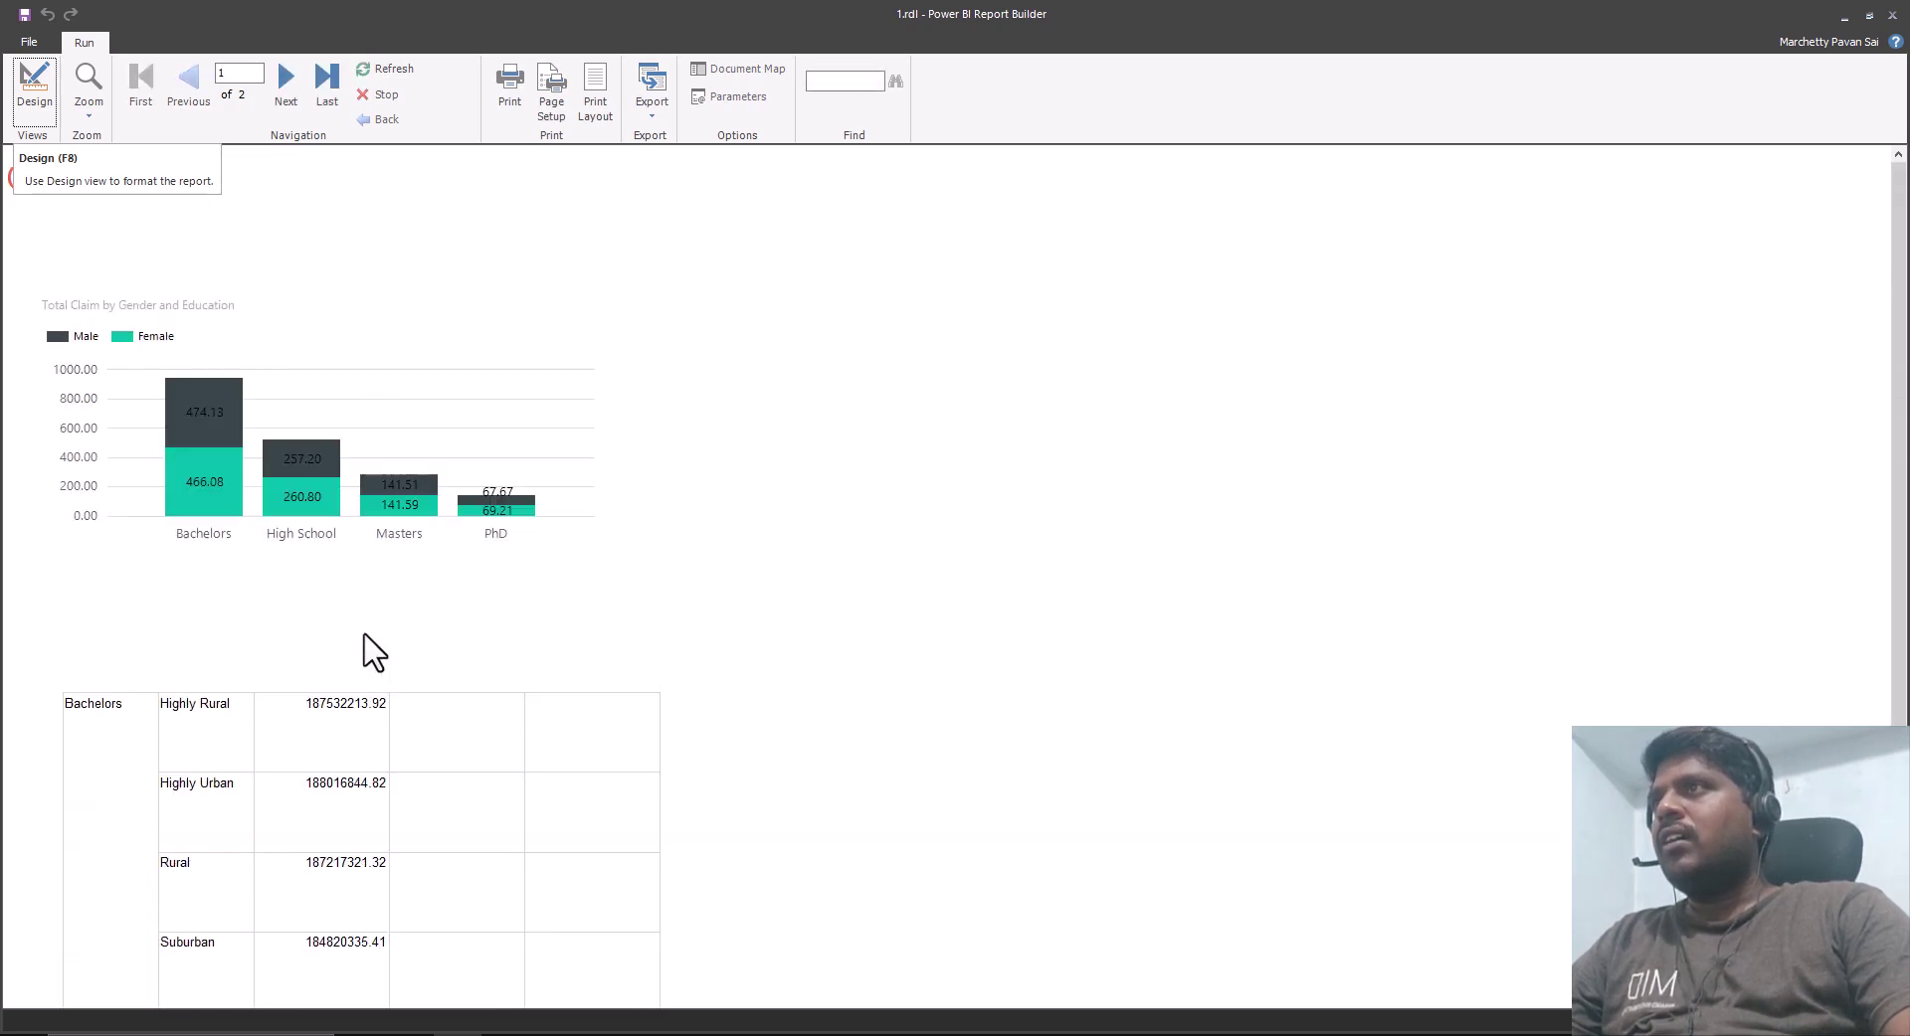
{"action": "left_click", "coordinate": [40, 94]}
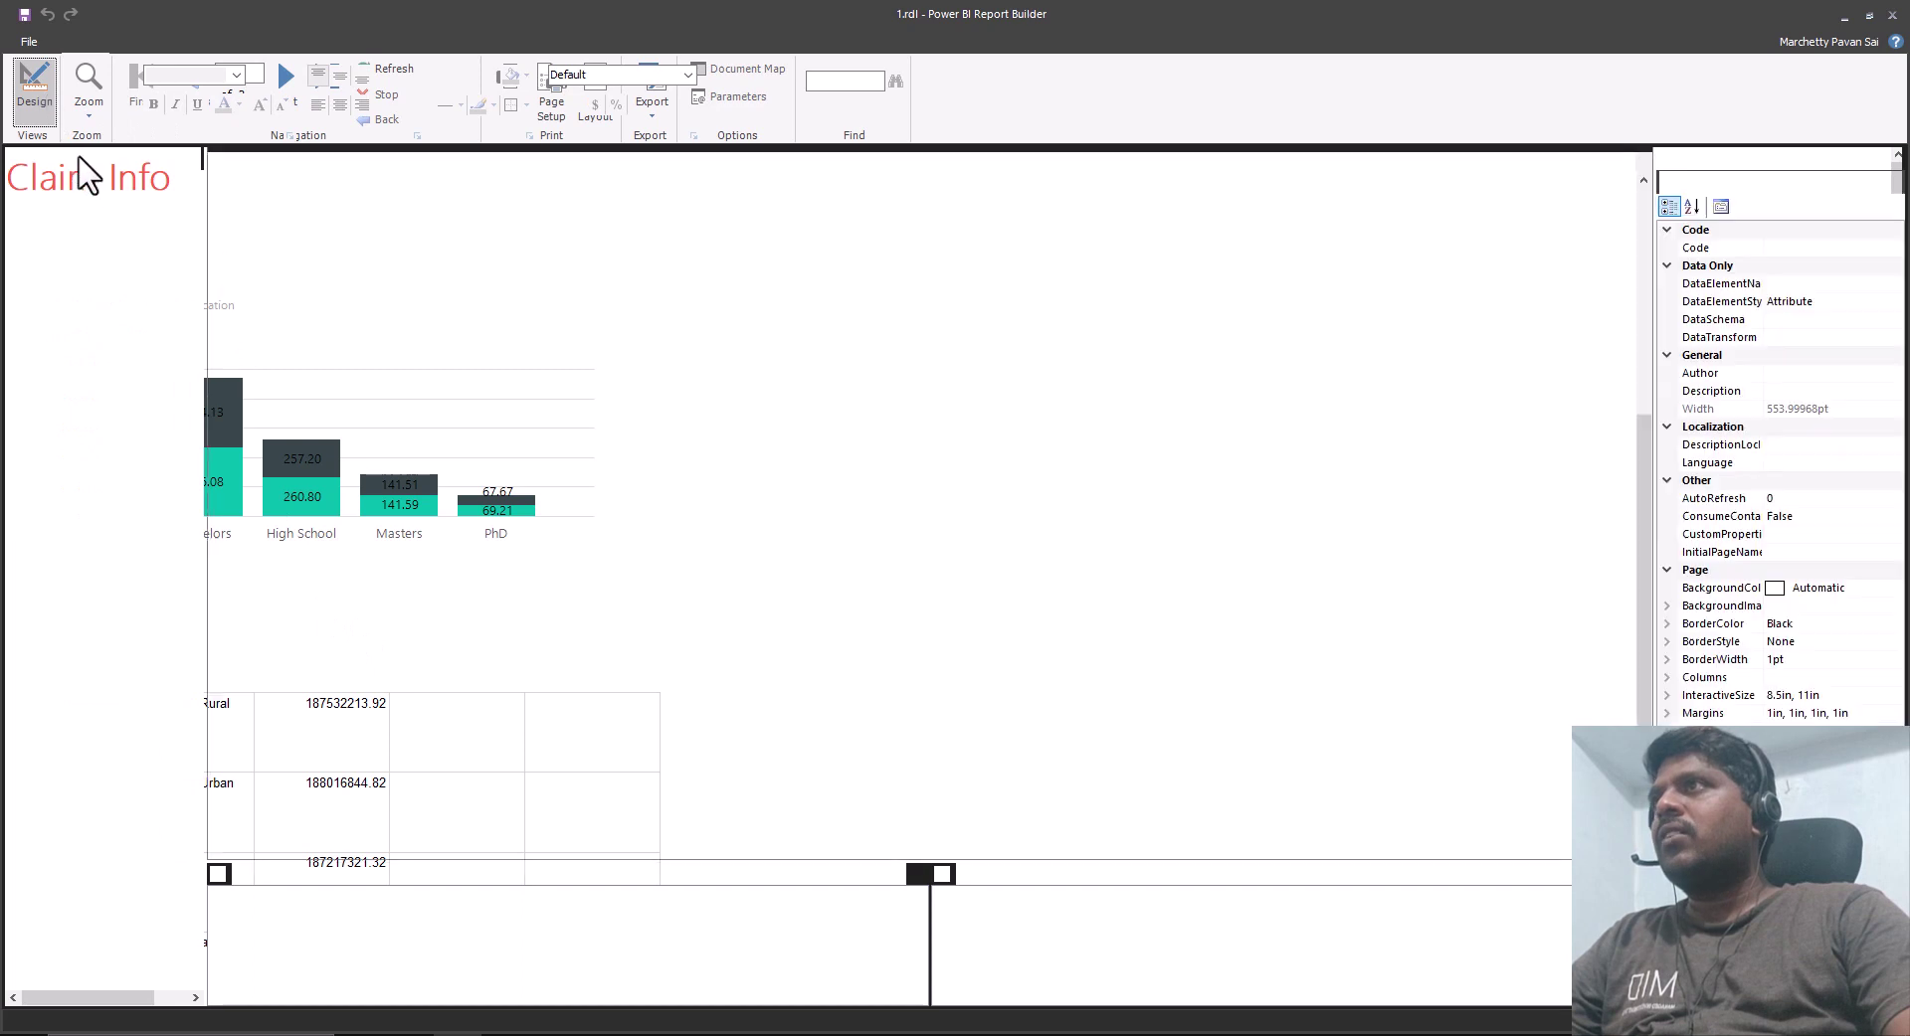
{"action": "left_click", "coordinate": [699, 601]}
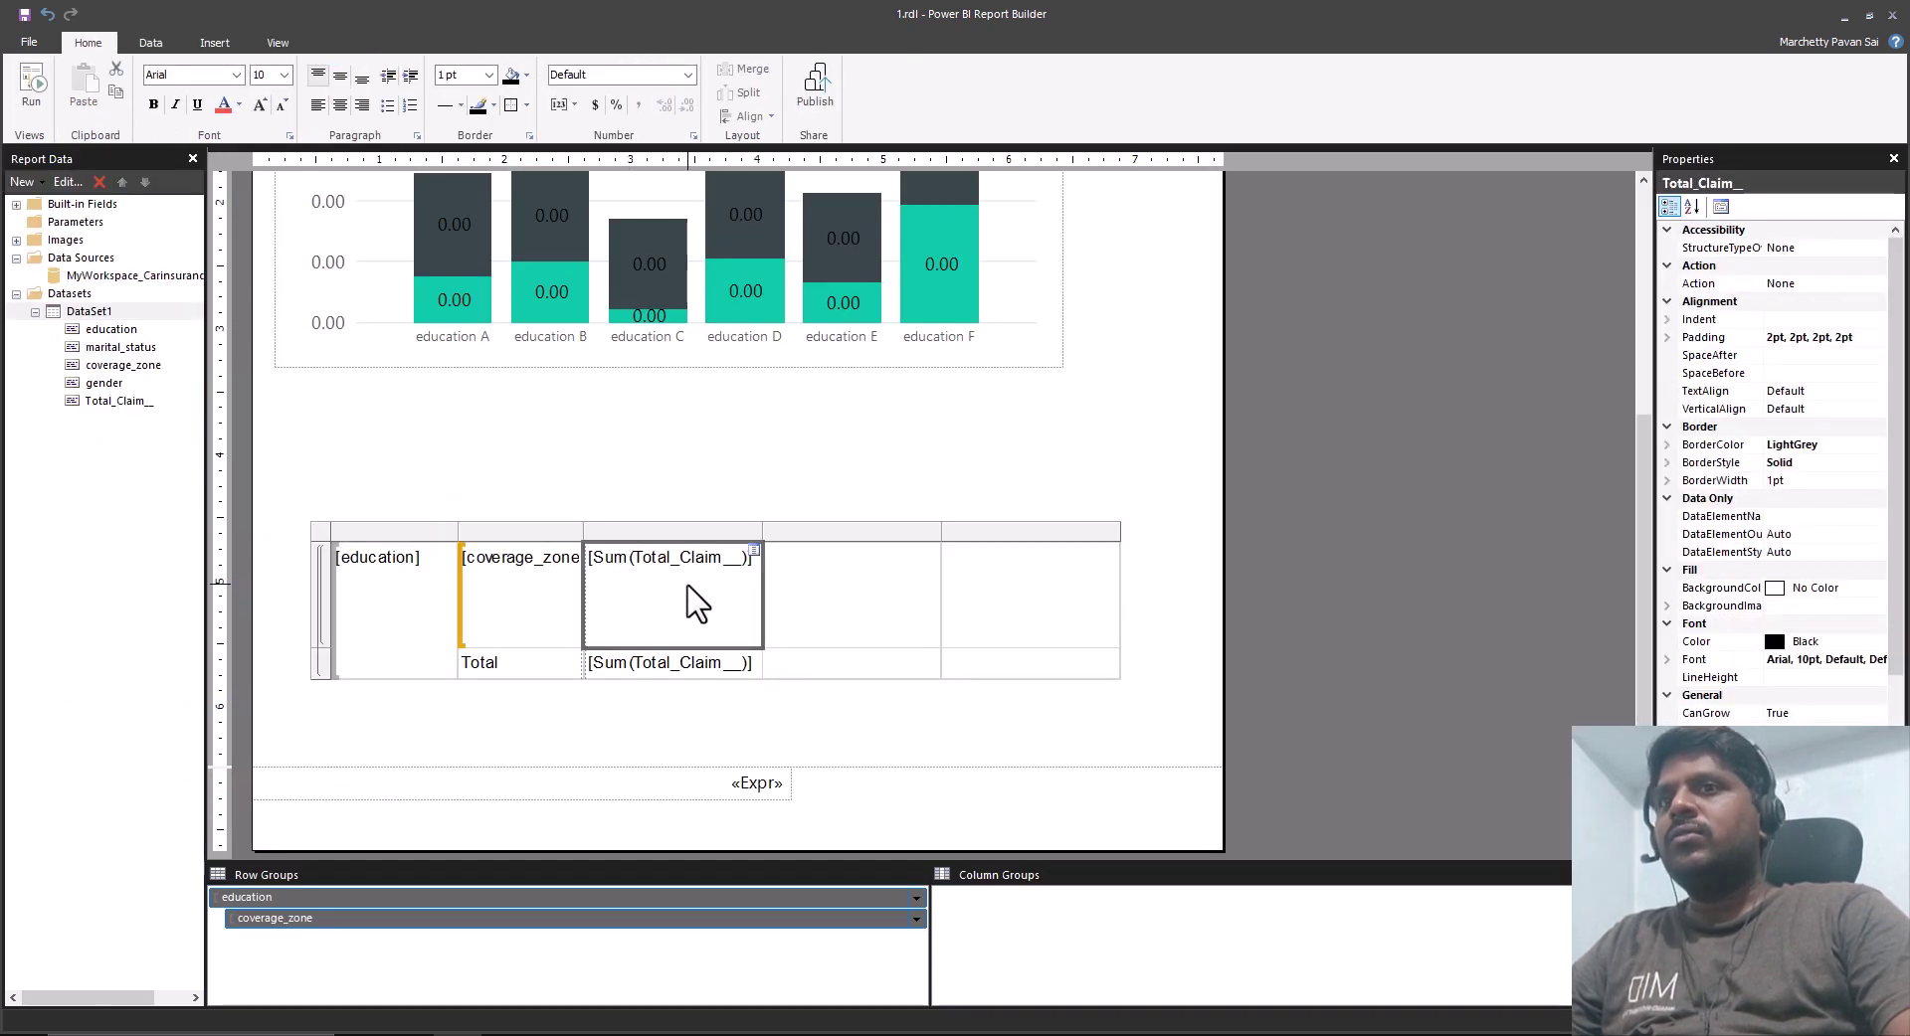
Add a parent column group on [gender] above the data cell.
{"action": "right_click", "coordinate": [686, 585]}
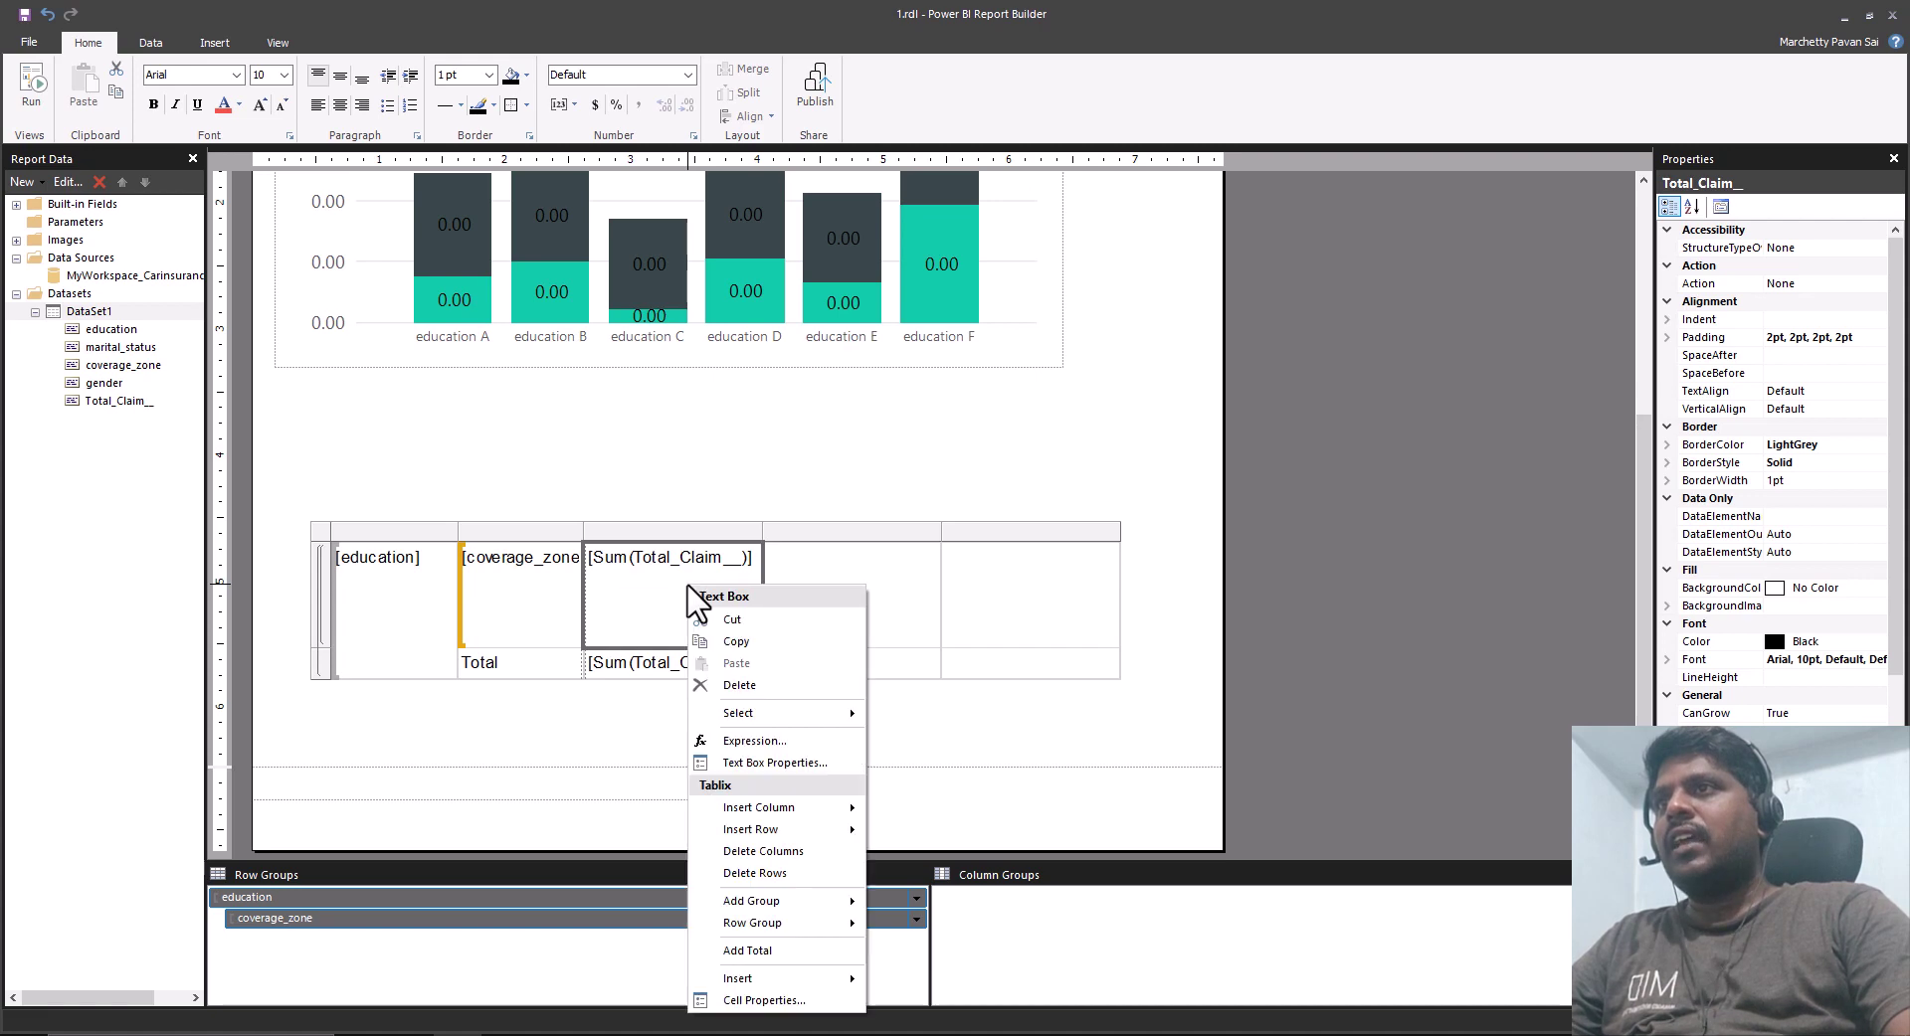
{"action": "mouse_move", "coordinate": [845, 901]}
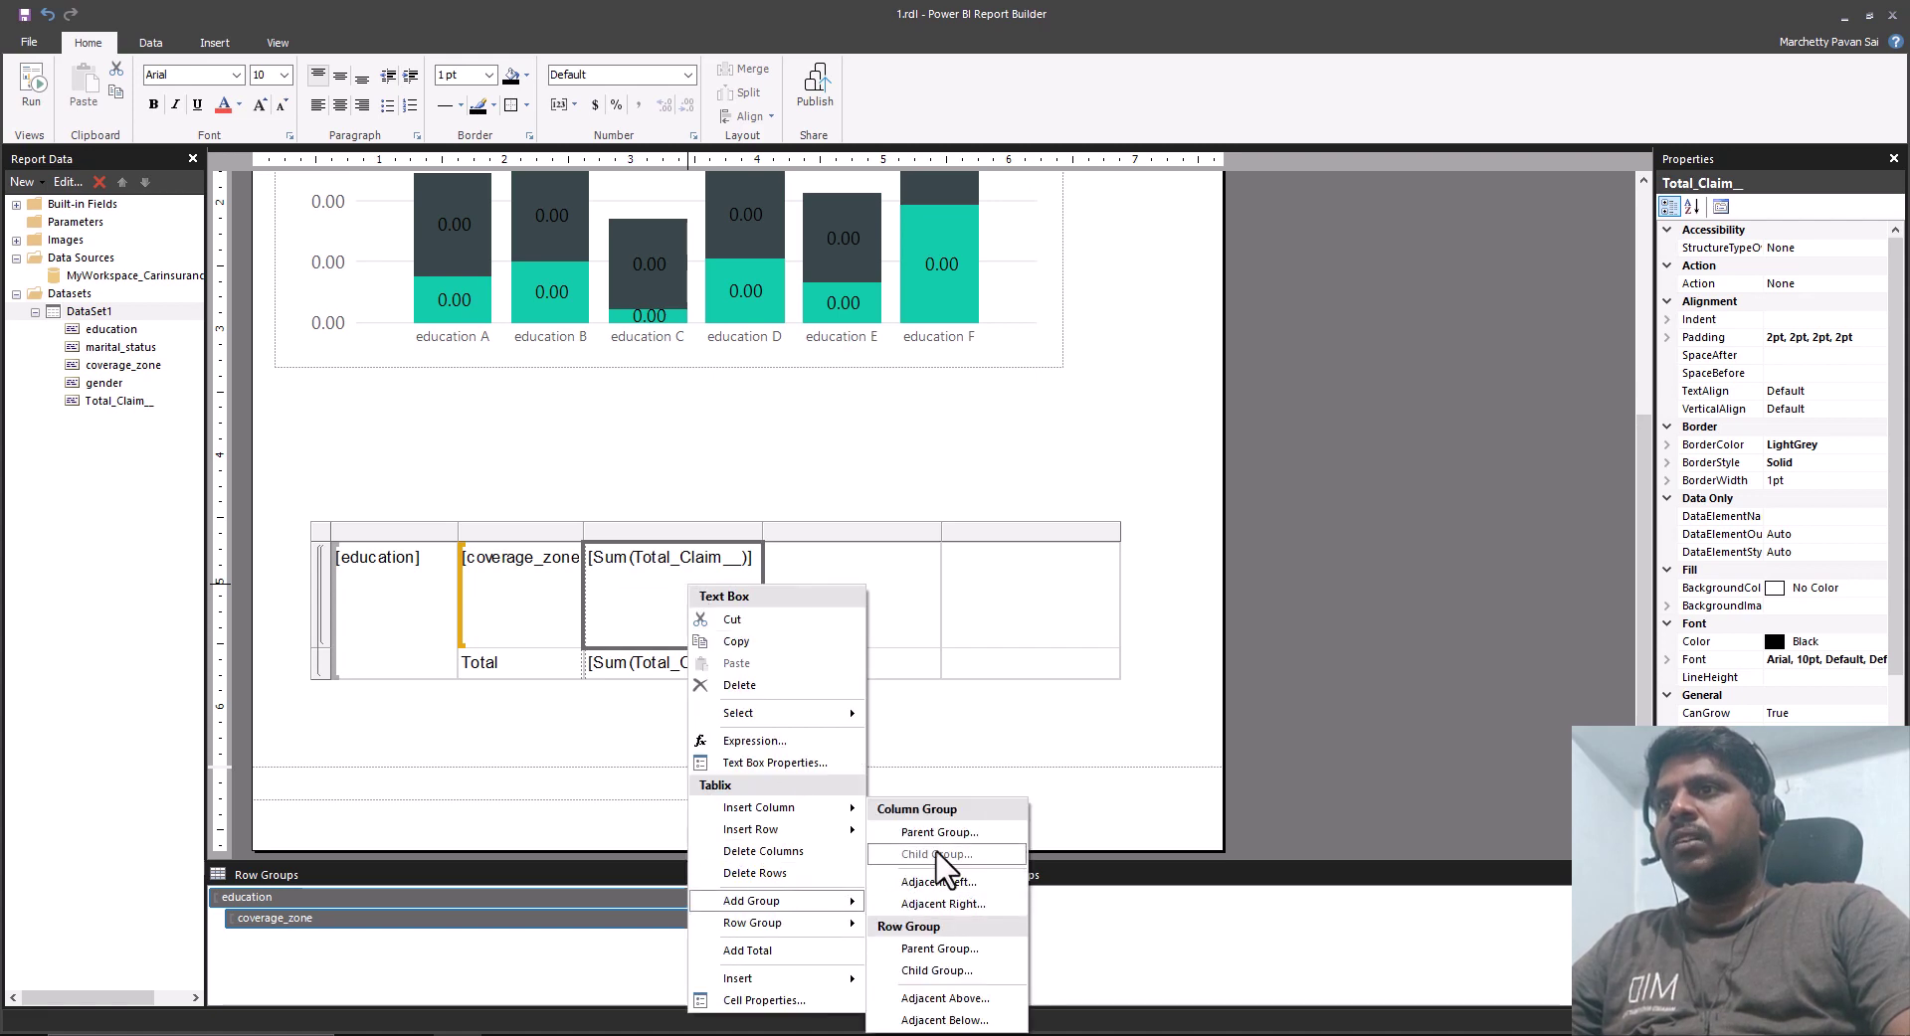
{"action": "left_click", "coordinate": [924, 836]}
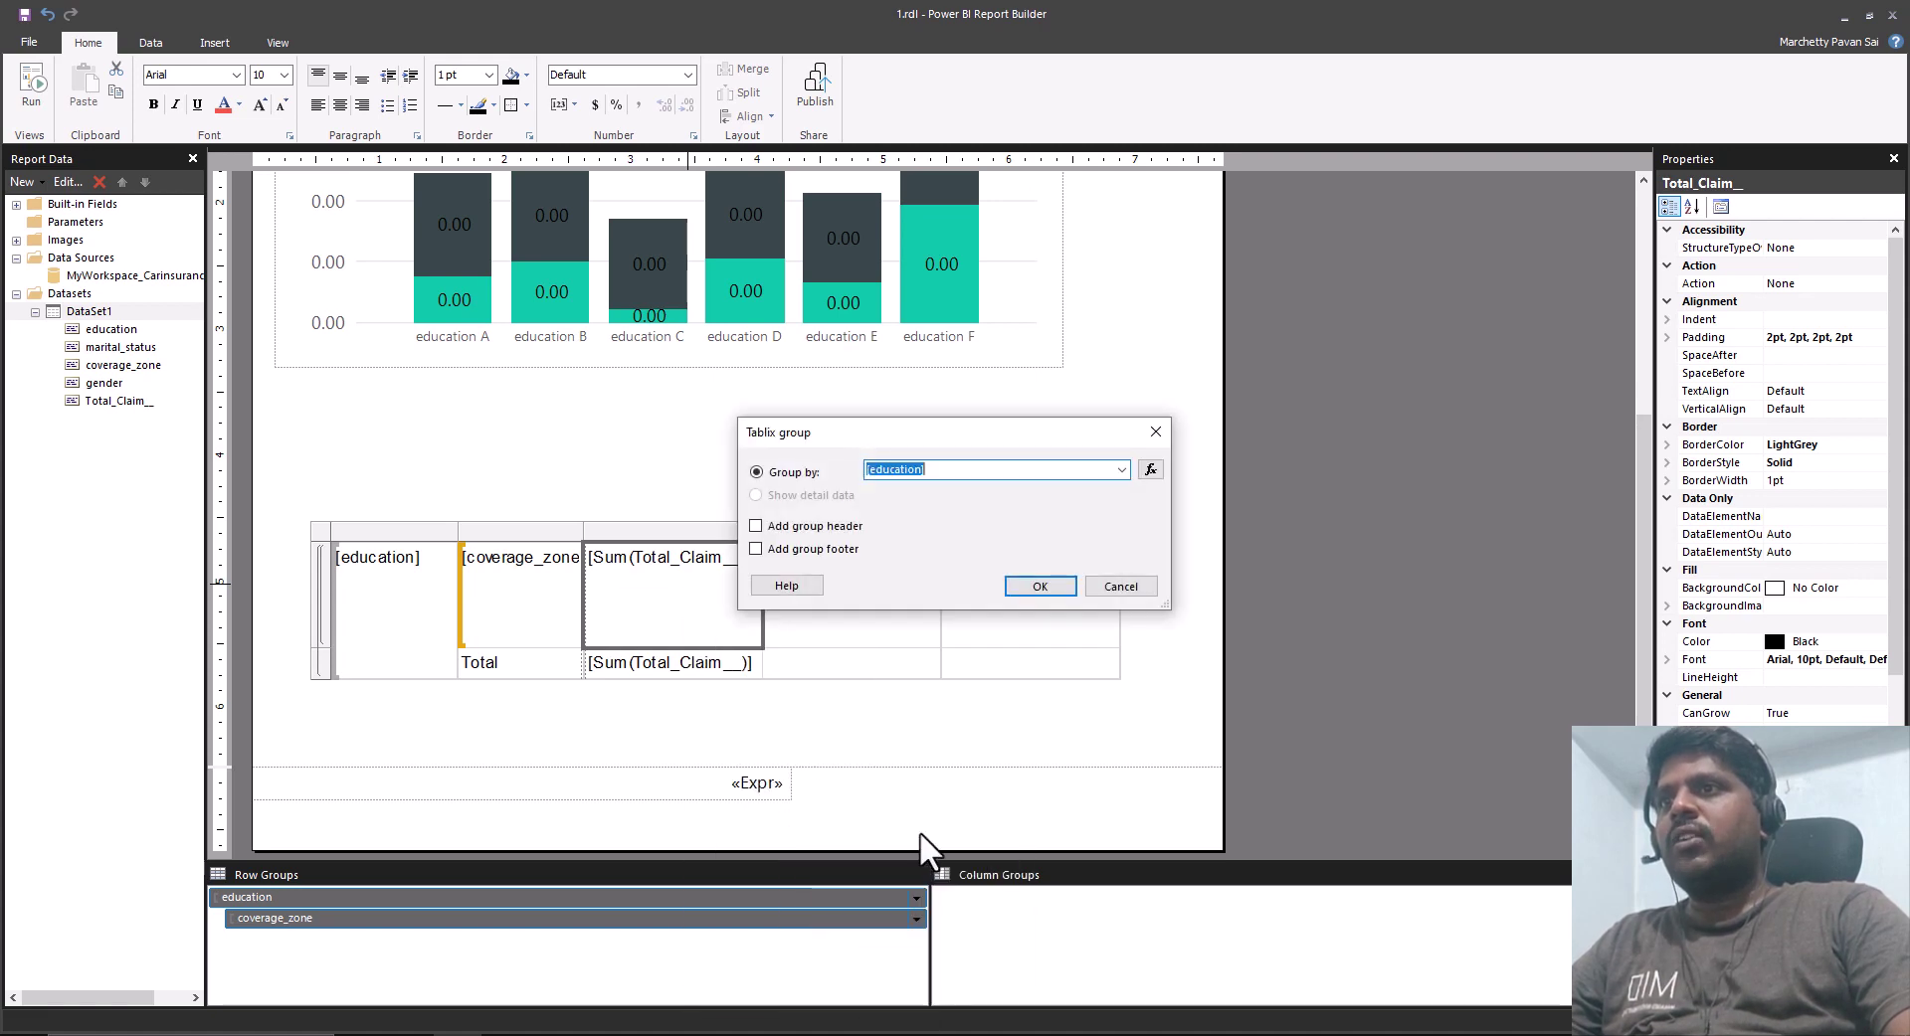
{"action": "left_click", "coordinate": [1122, 470]}
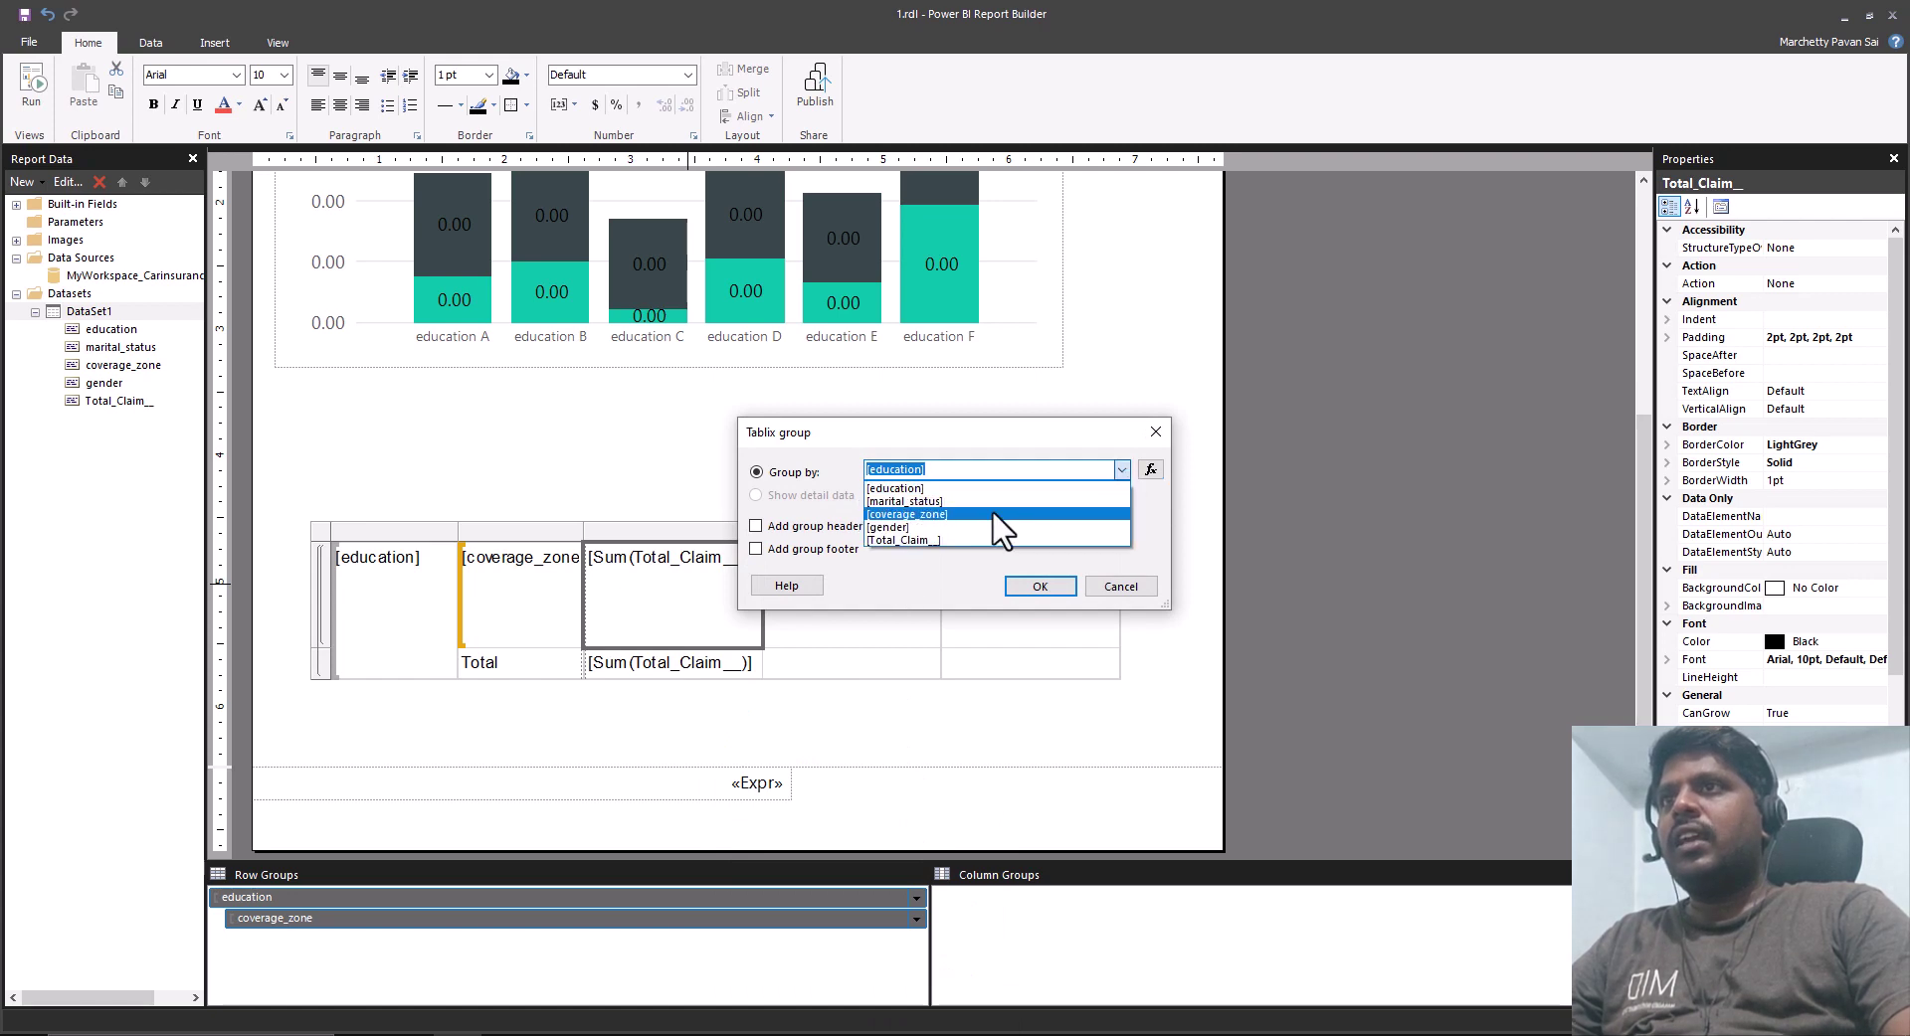
{"action": "left_click", "coordinate": [964, 528]}
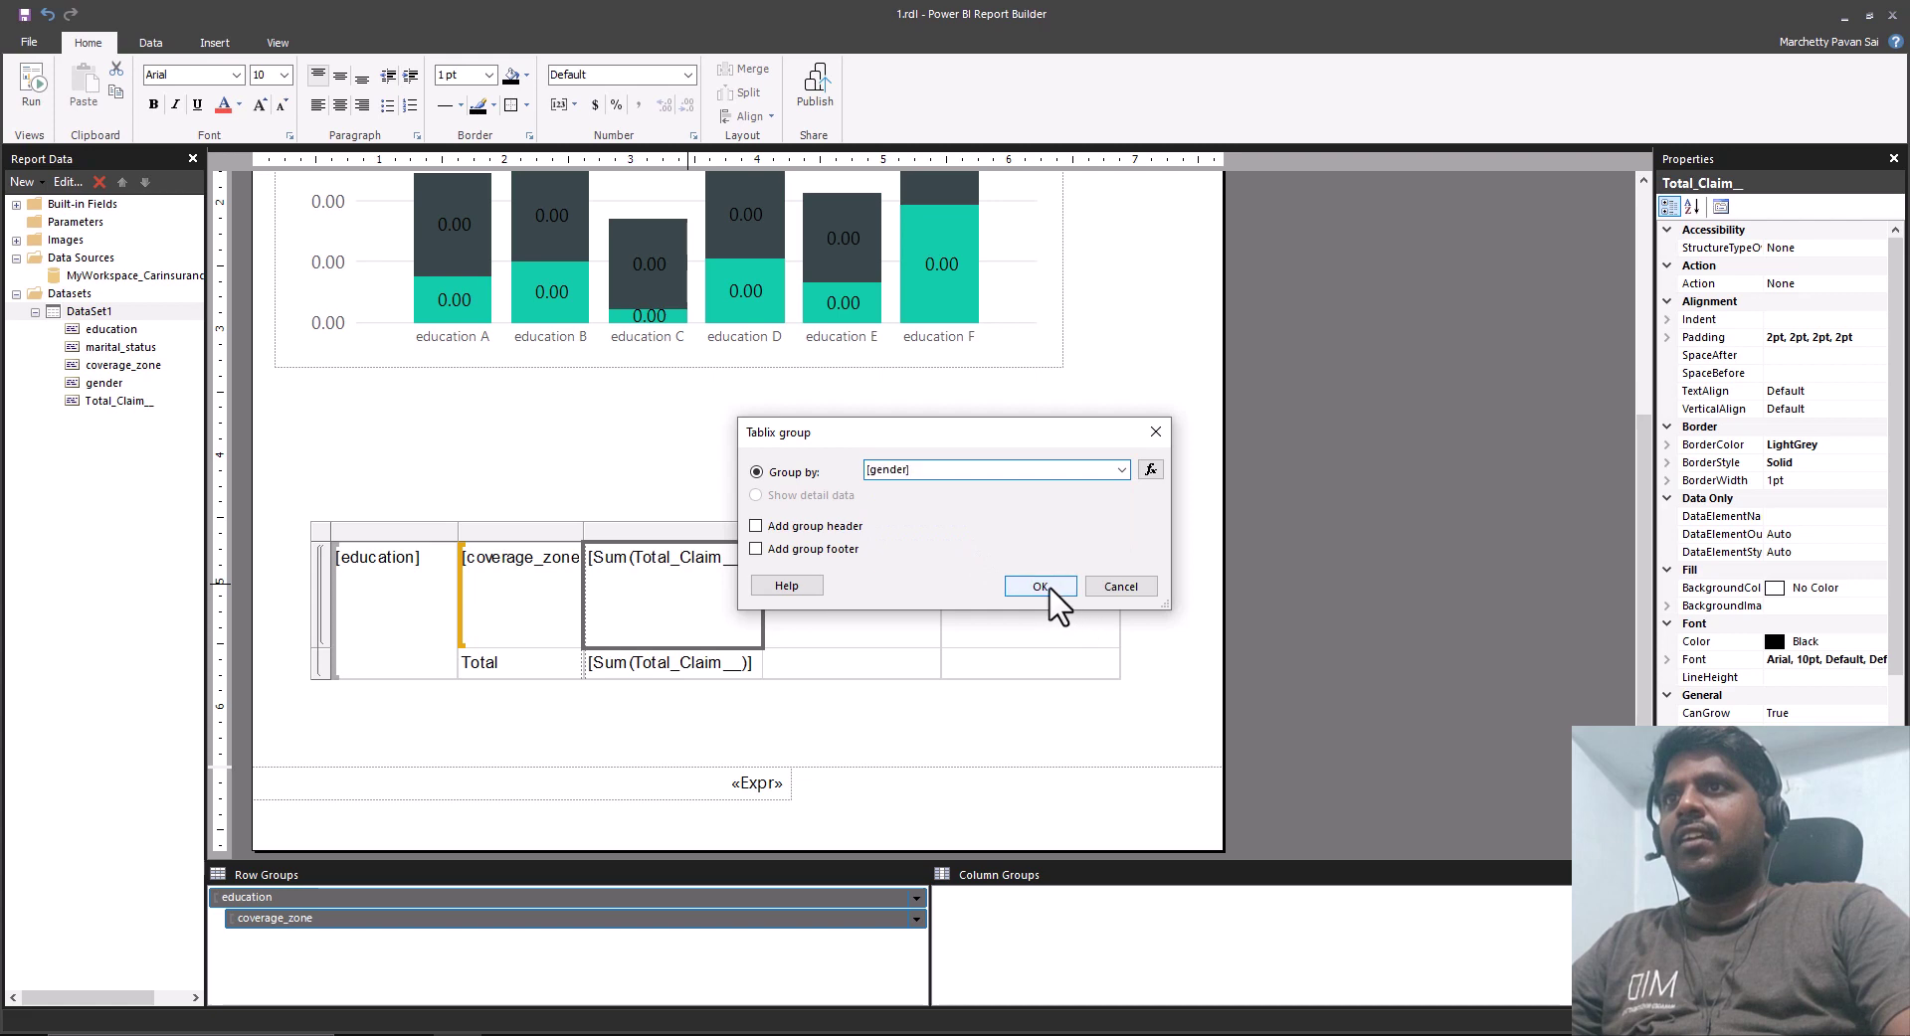
{"action": "left_click", "coordinate": [1019, 591]}
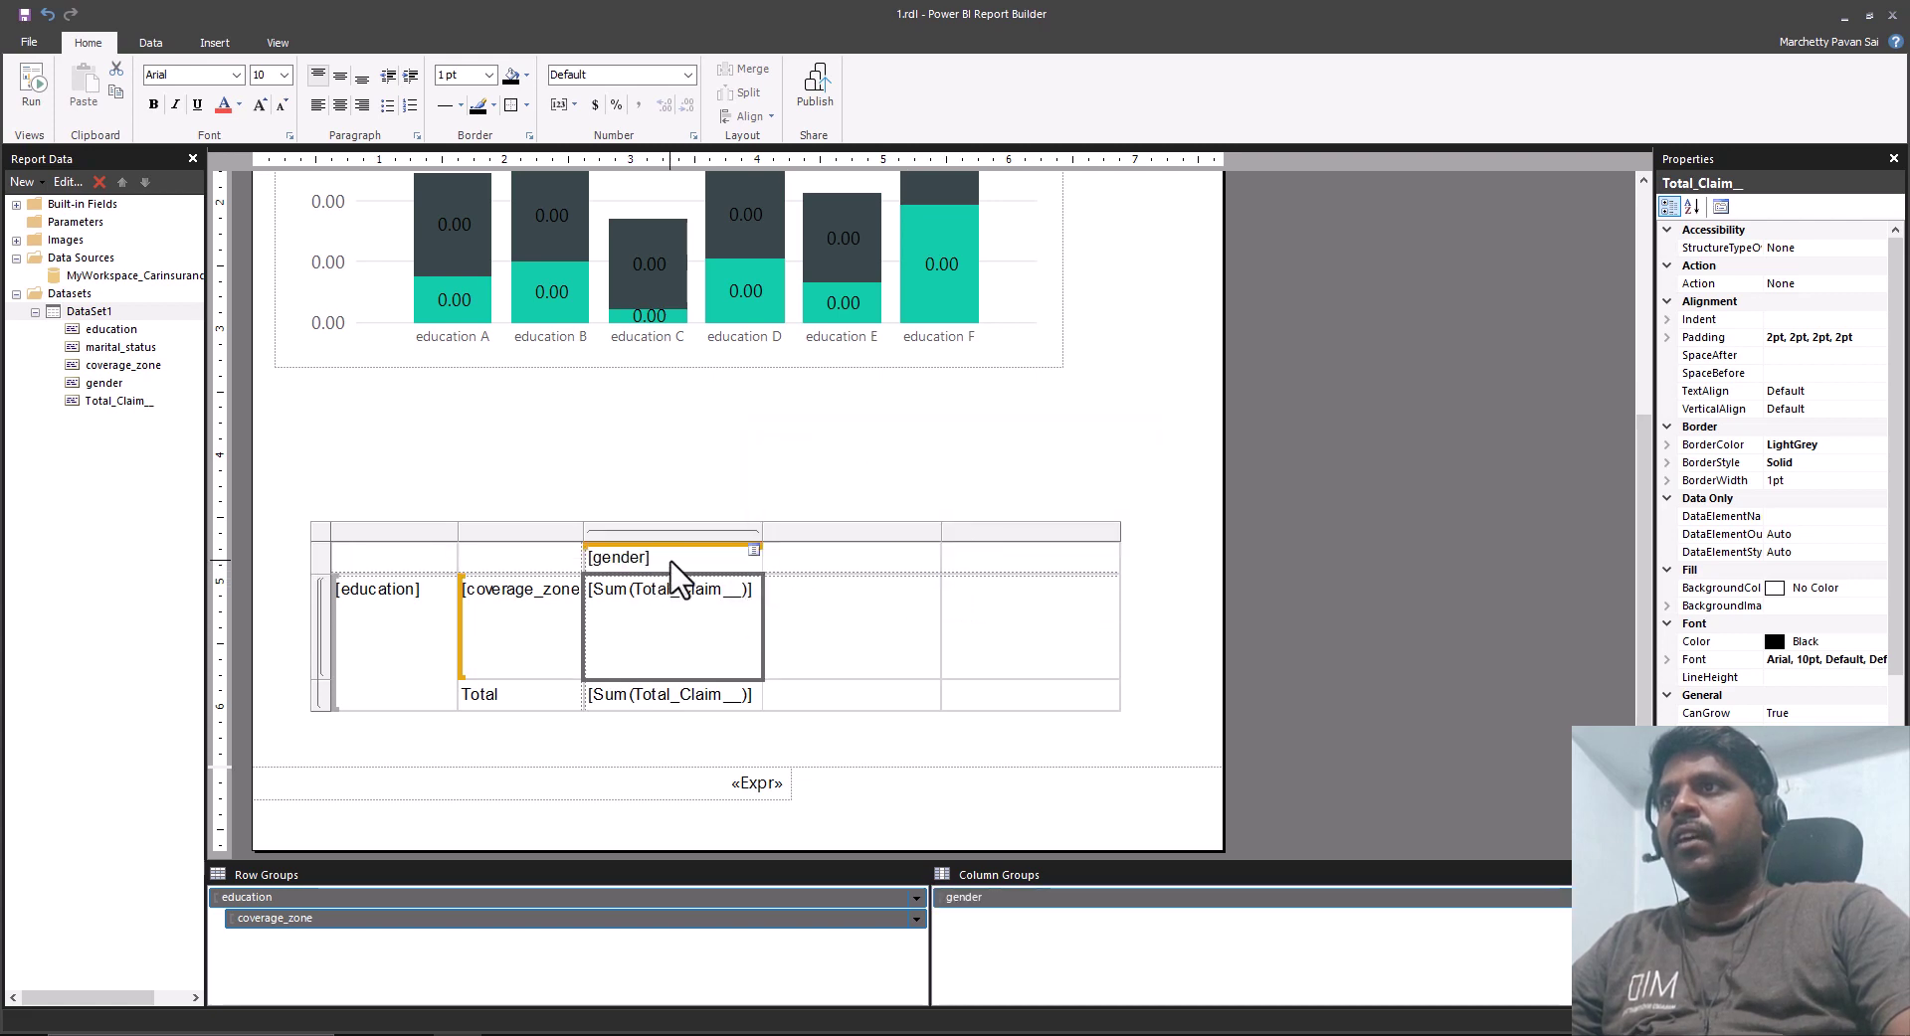
Nest a [marital_status] child column group under the gender header.
{"action": "left_click", "coordinate": [683, 562]}
{"action": "right_click", "coordinate": [685, 572]}
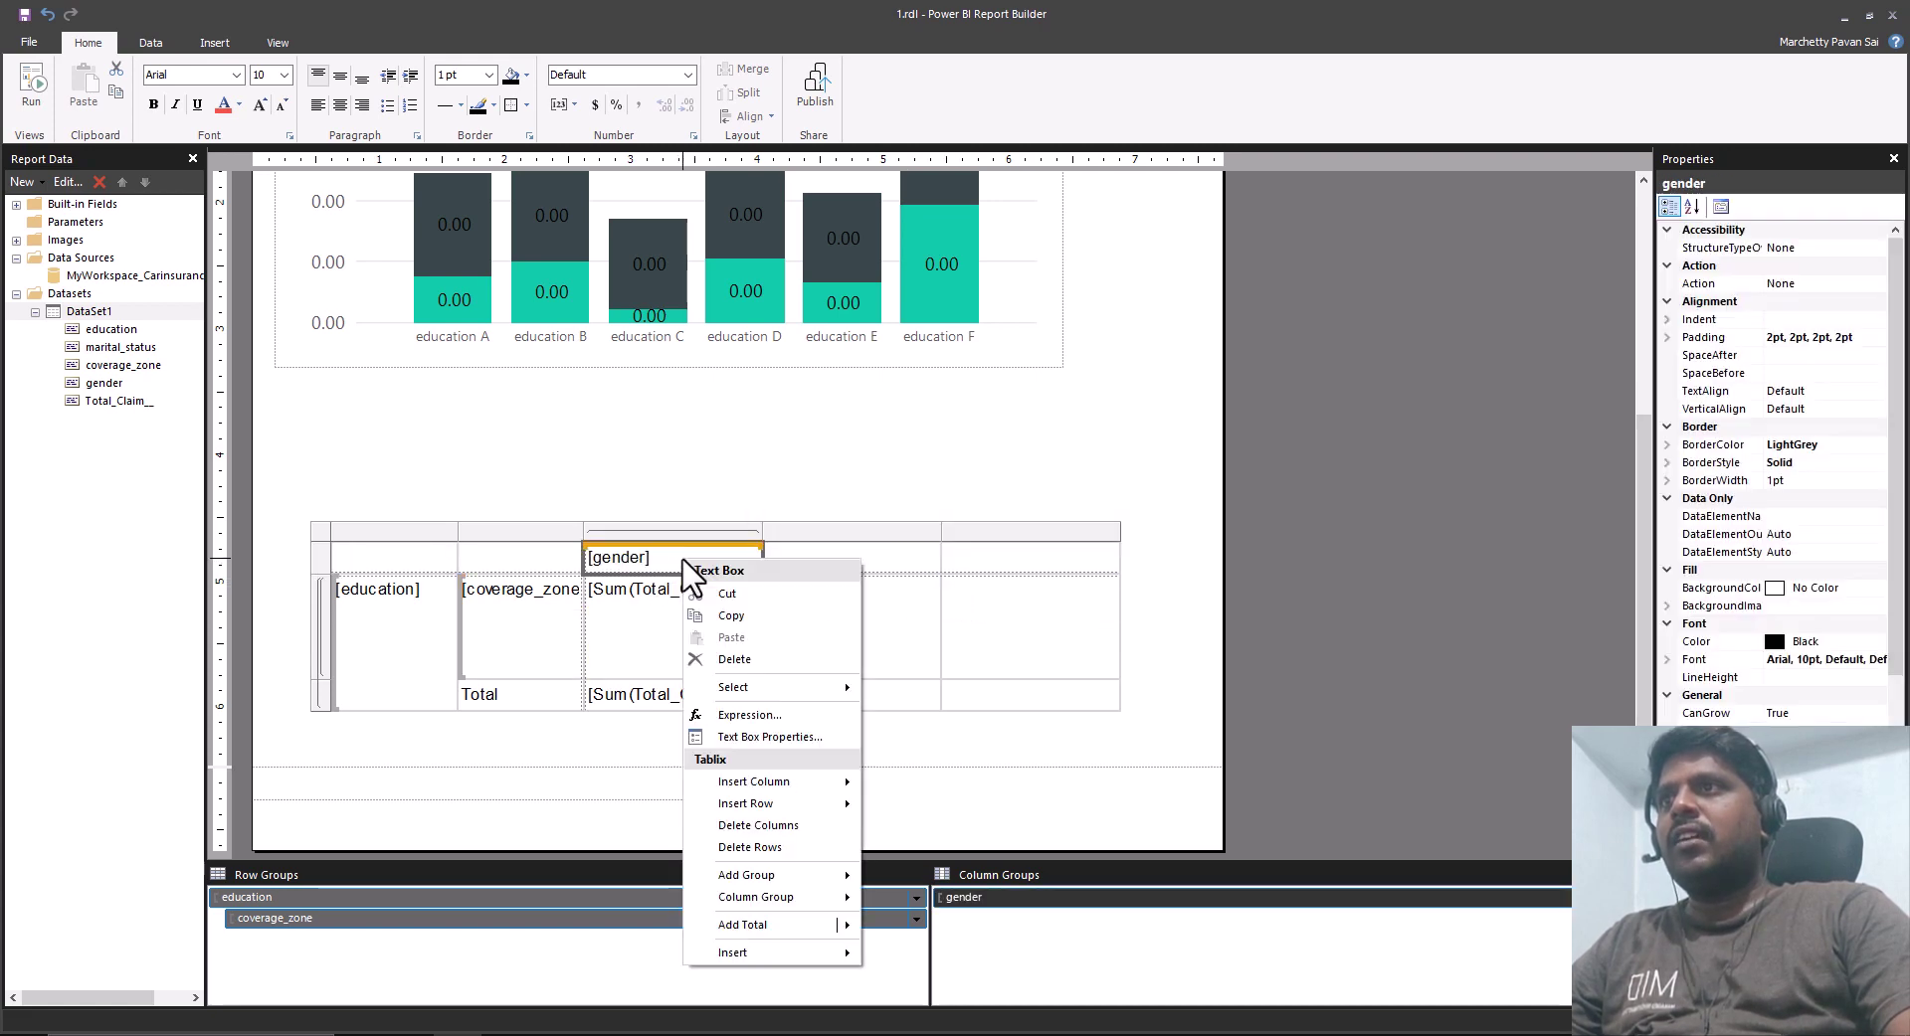
{"action": "mouse_move", "coordinate": [834, 872]}
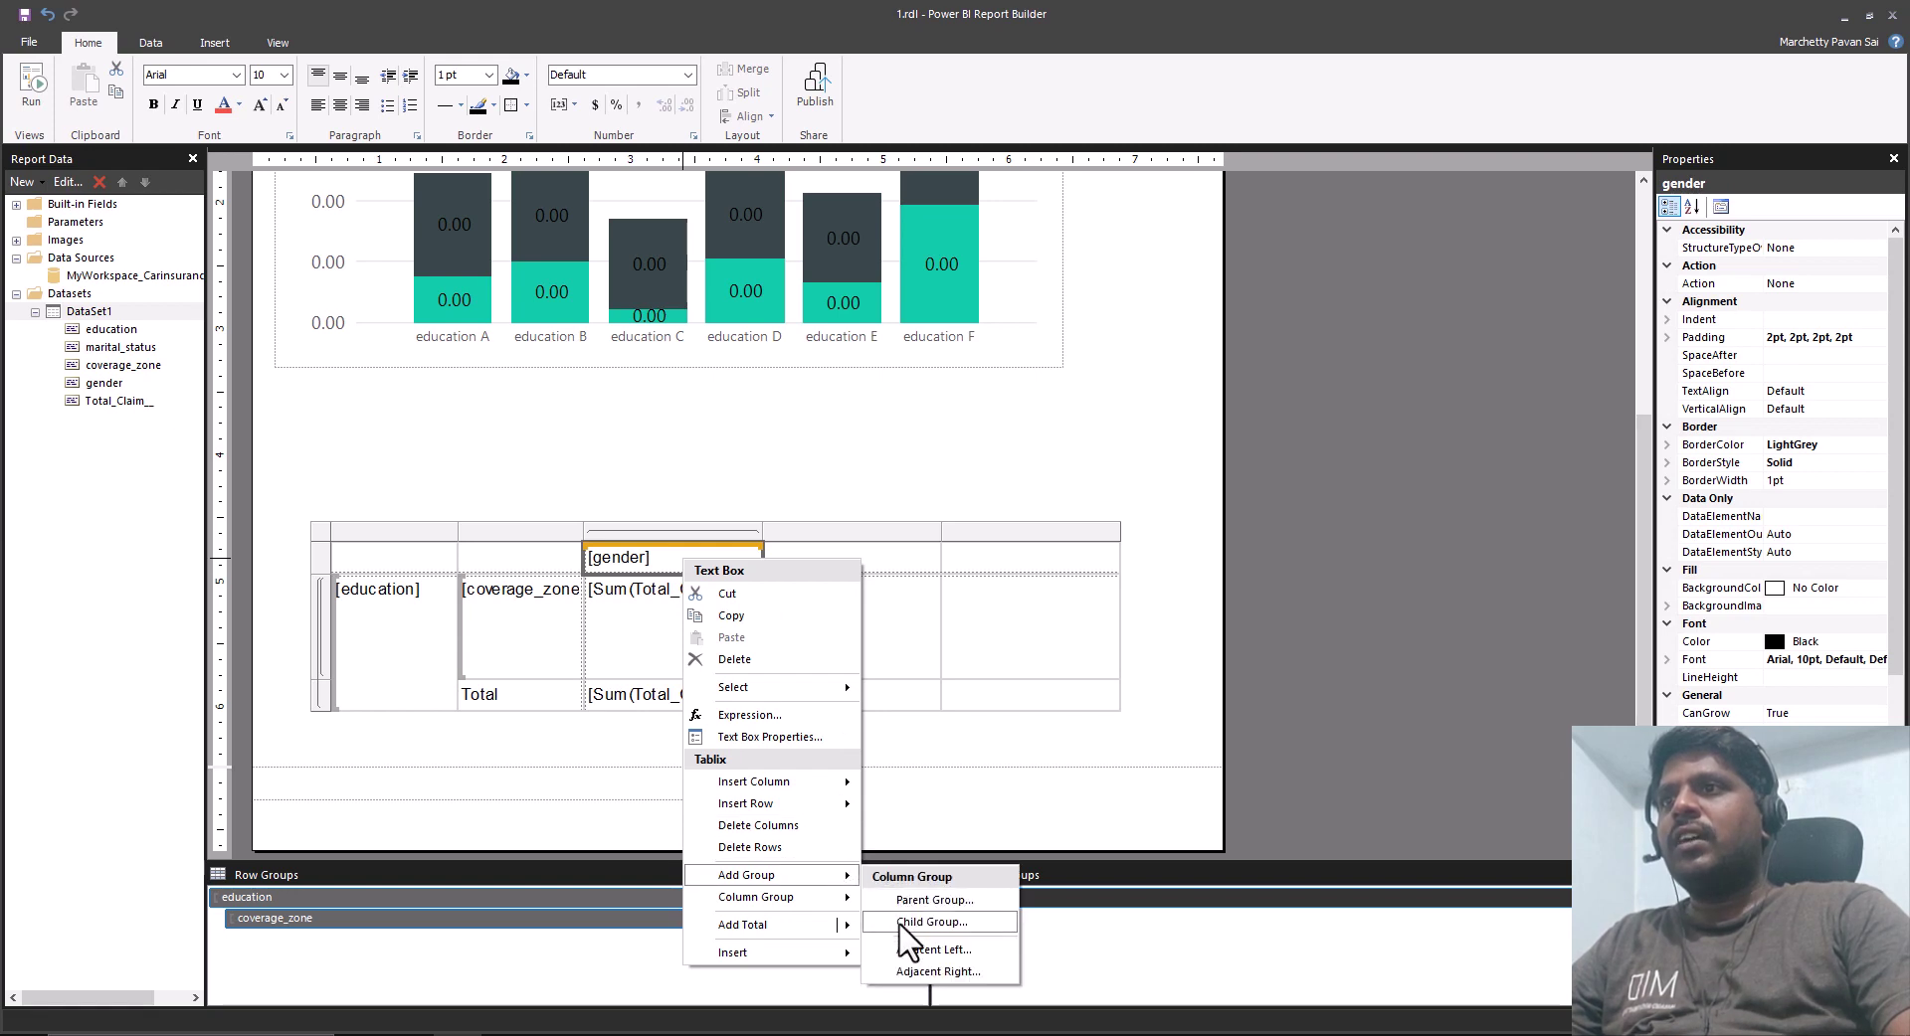
{"action": "left_click", "coordinate": [910, 920]}
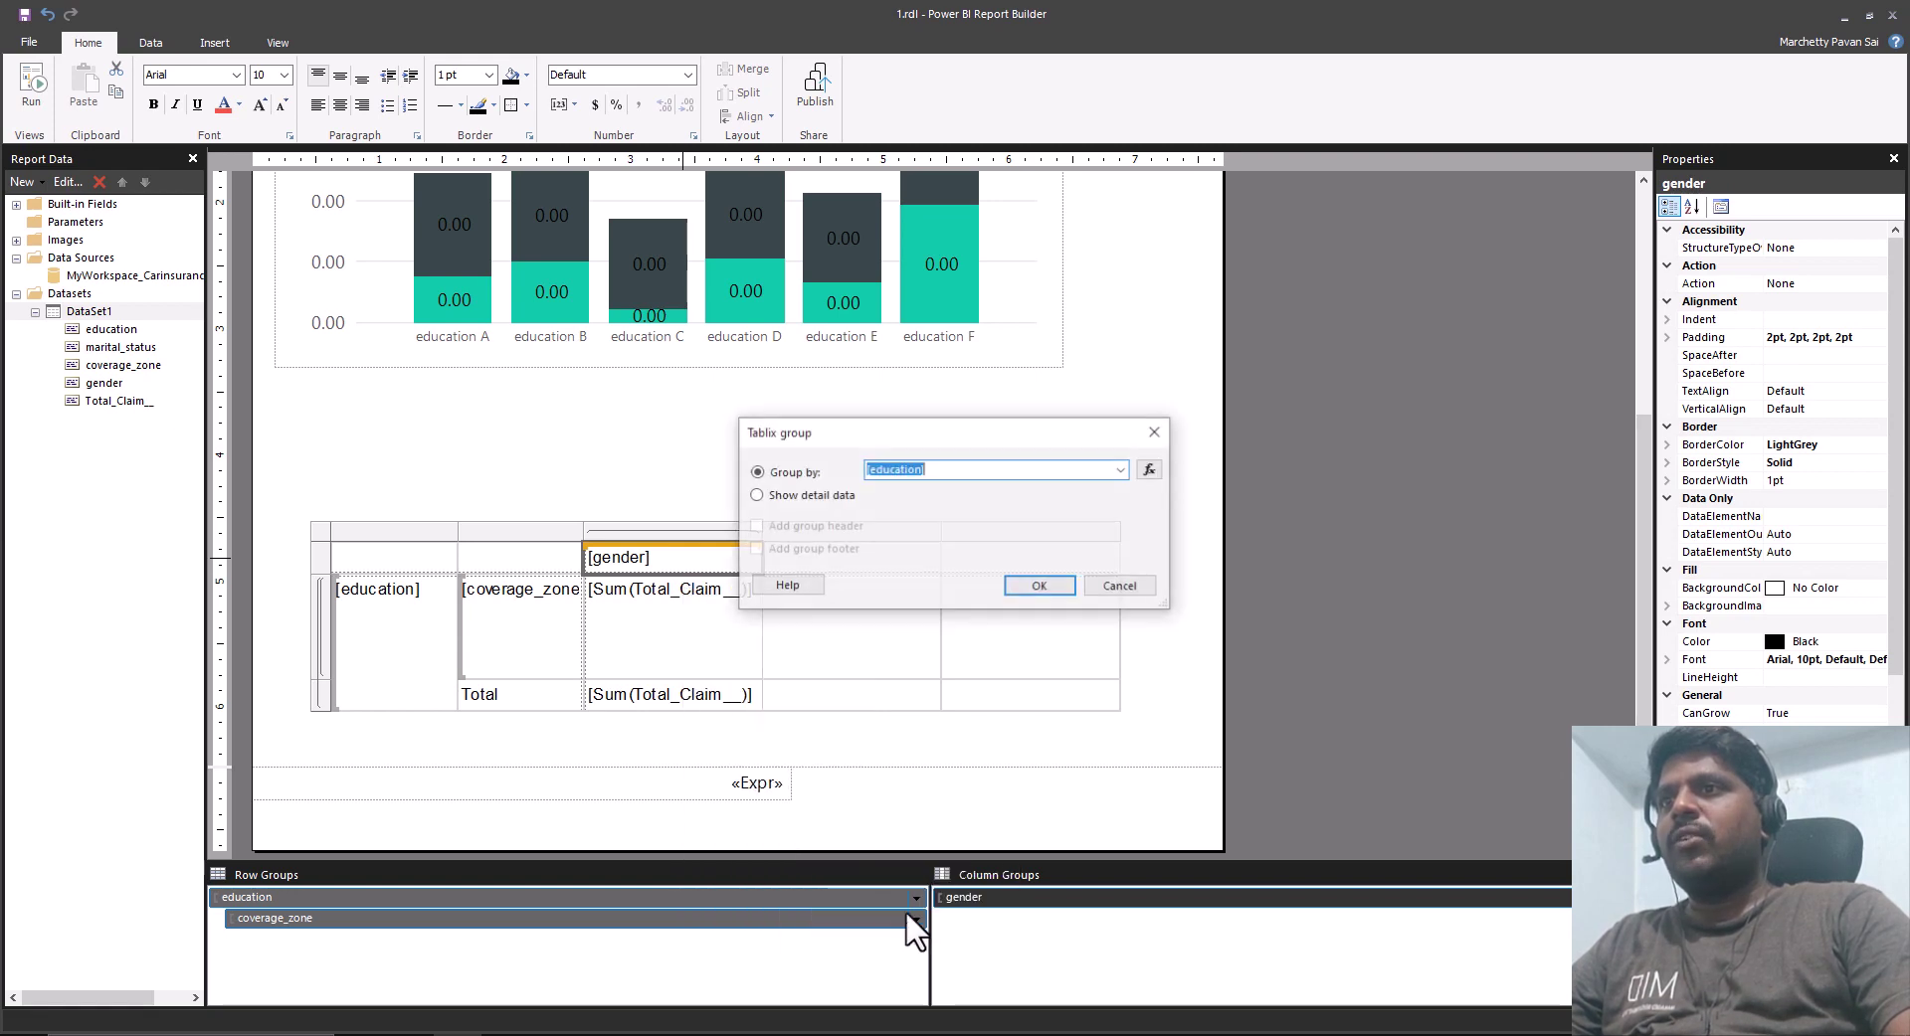
{"action": "left_click", "coordinate": [1122, 470]}
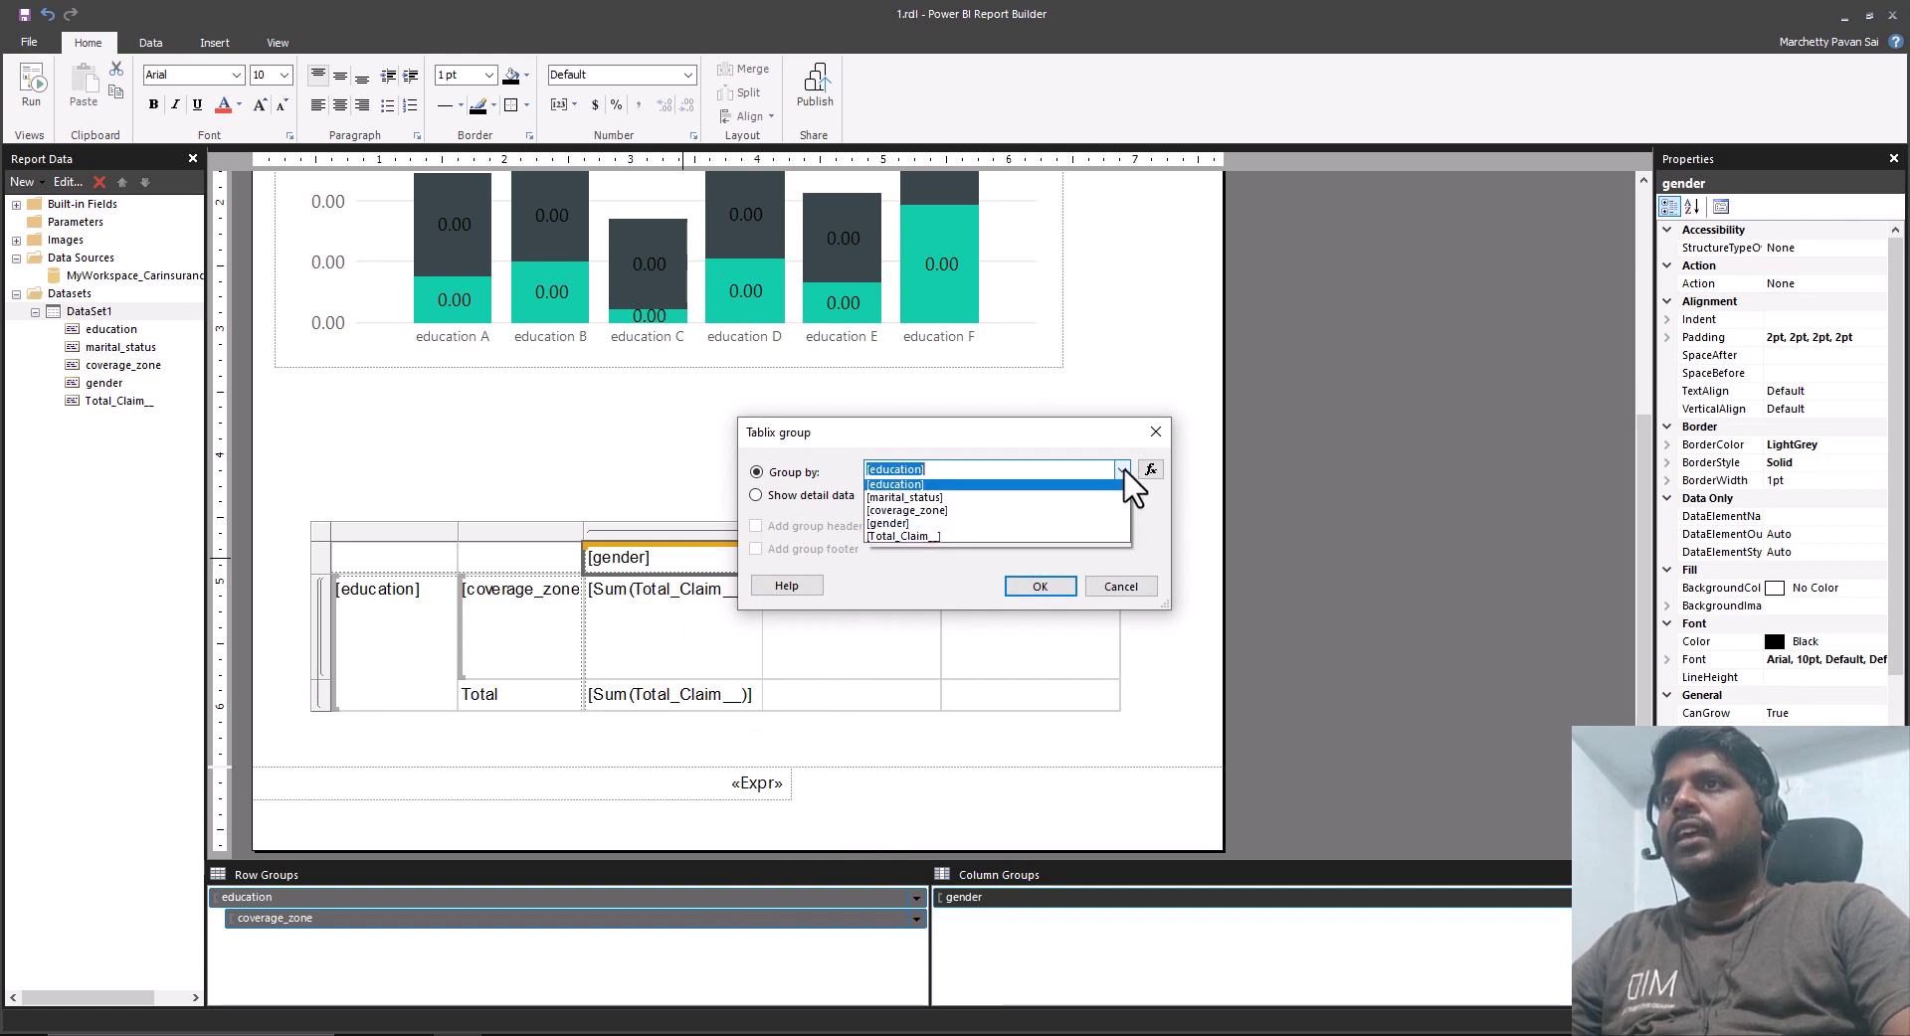
{"action": "left_click", "coordinate": [920, 501]}
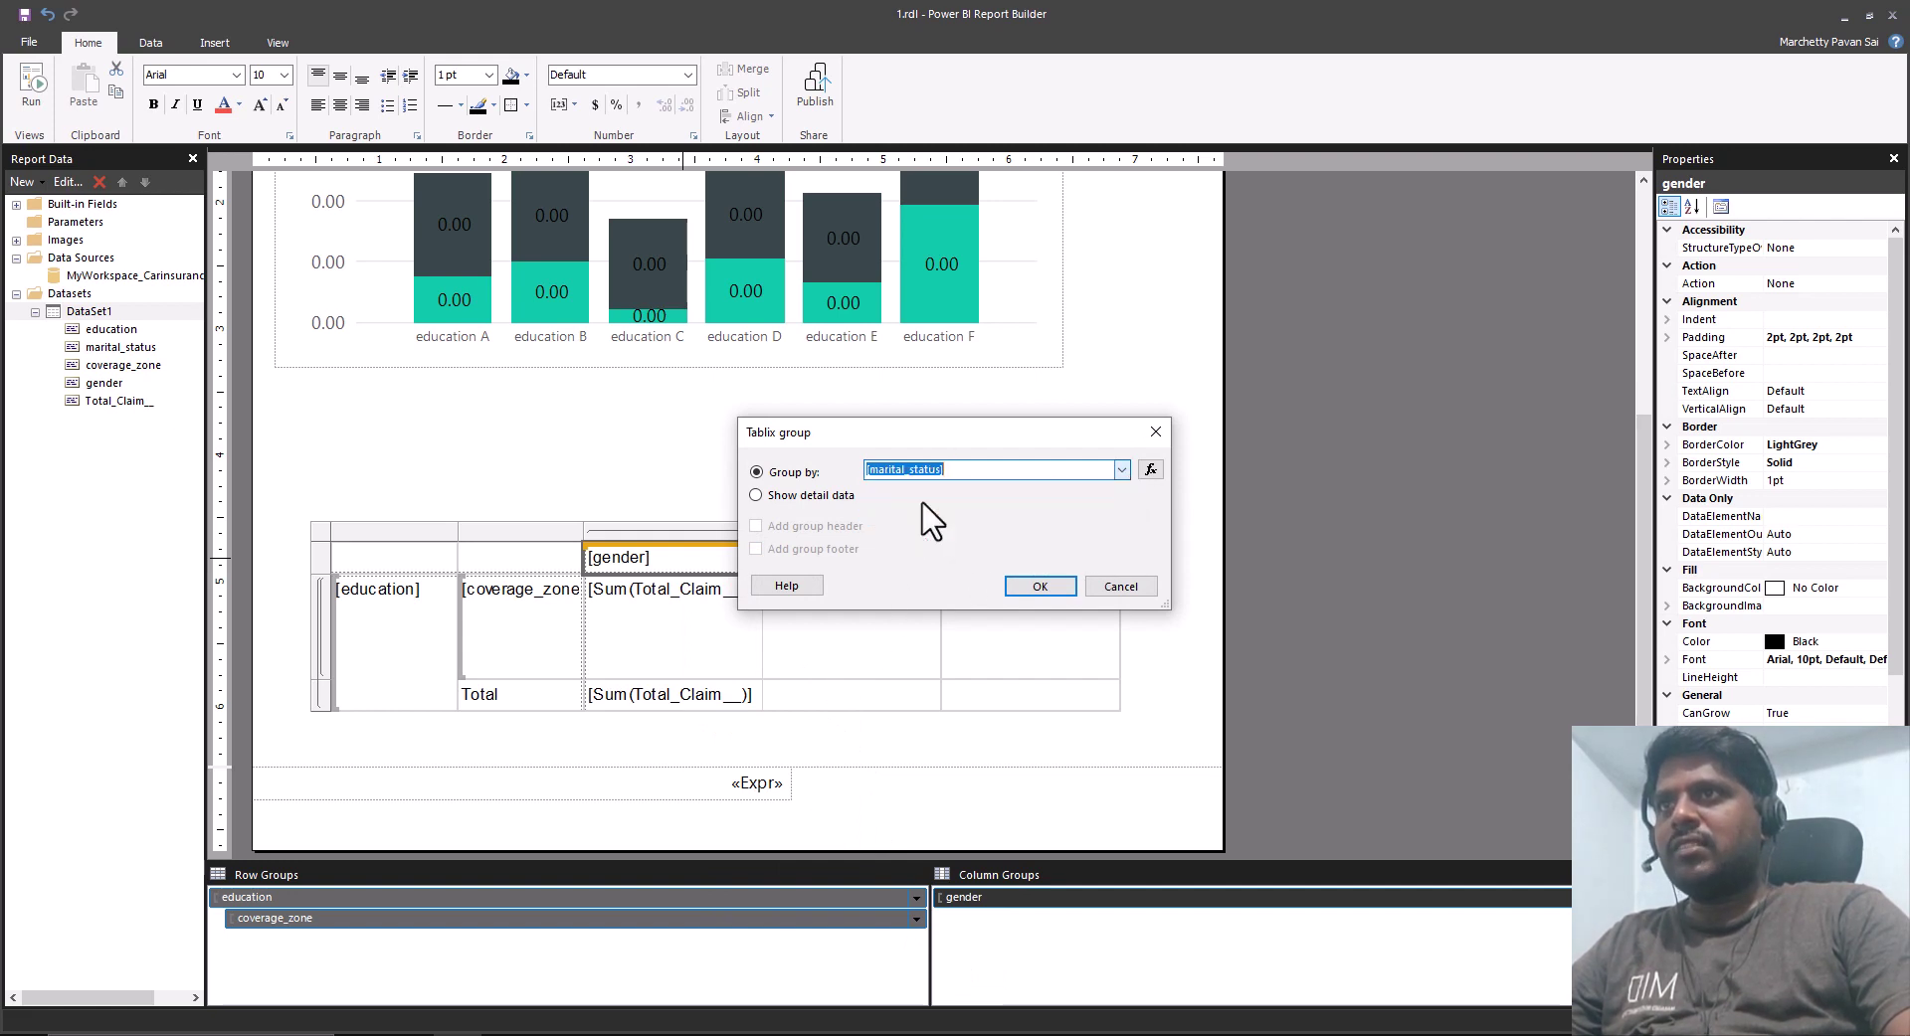
{"action": "left_click", "coordinate": [1019, 589]}
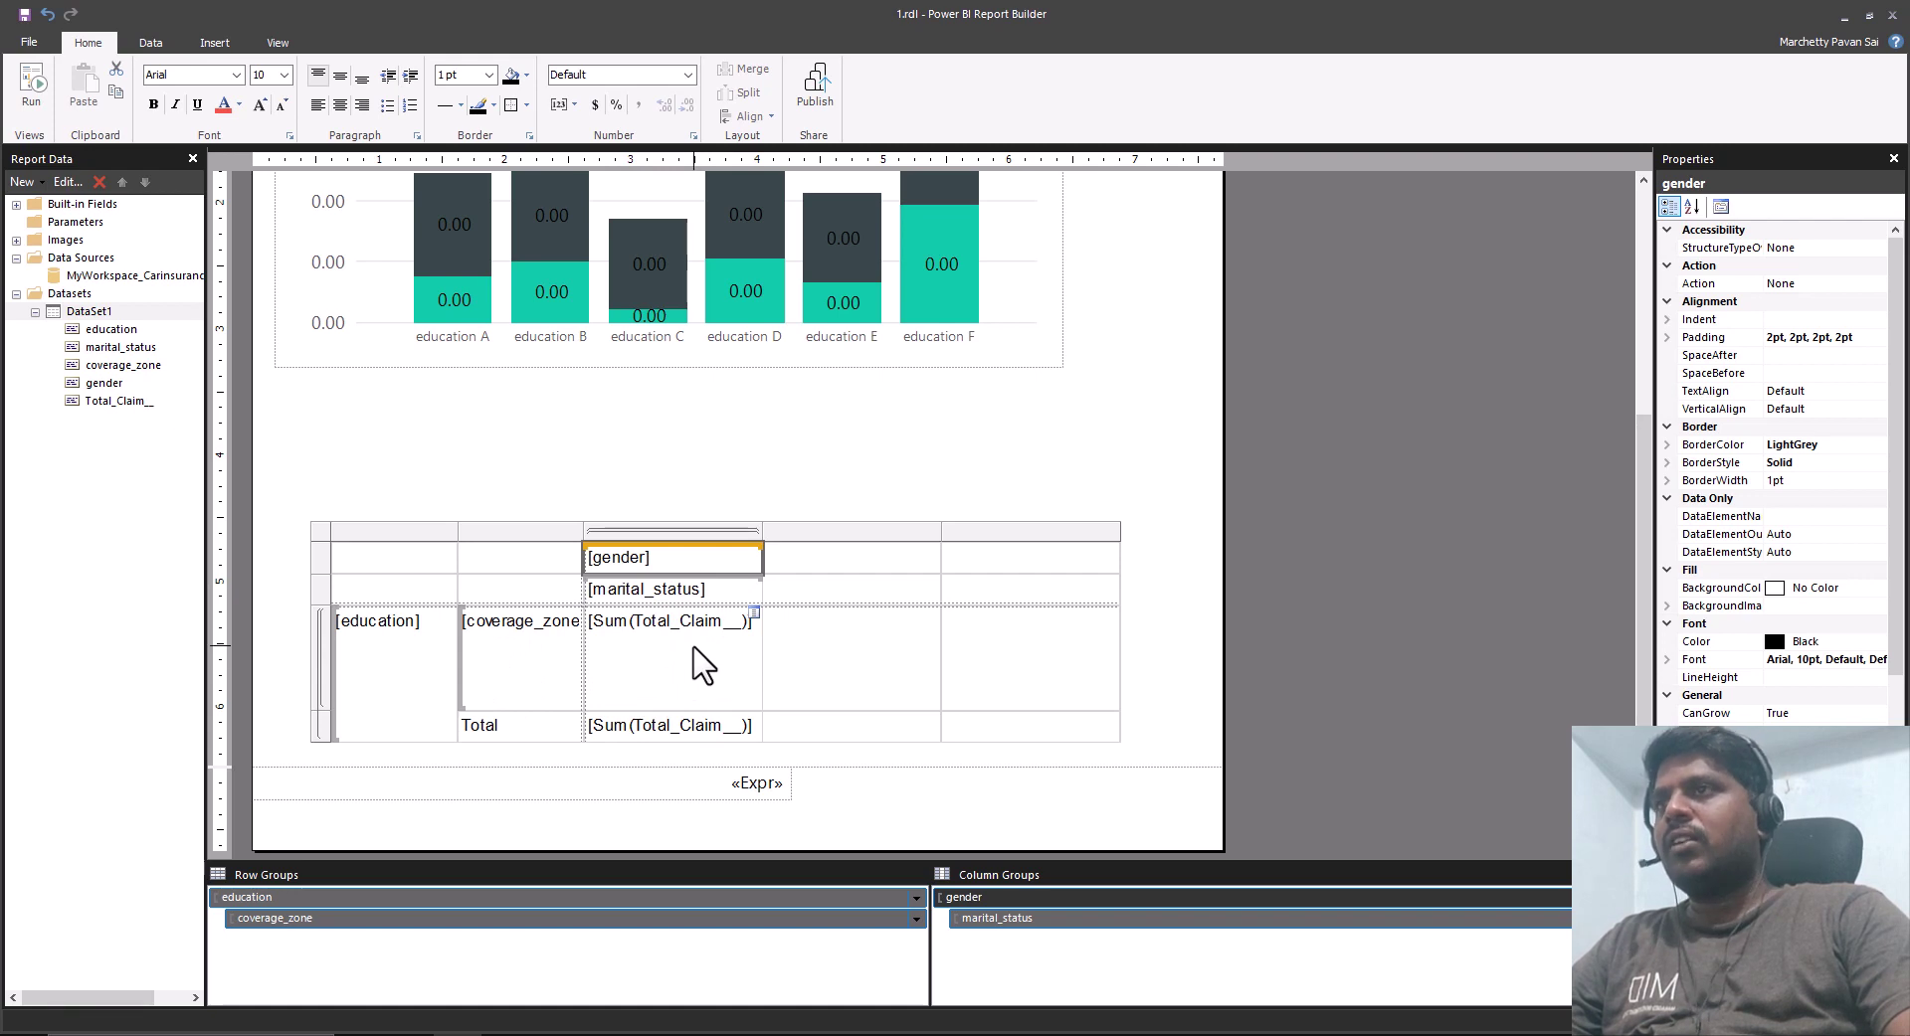
Delete the two empty columns to the right of the gender column.
{"action": "left_click", "coordinate": [808, 532]}
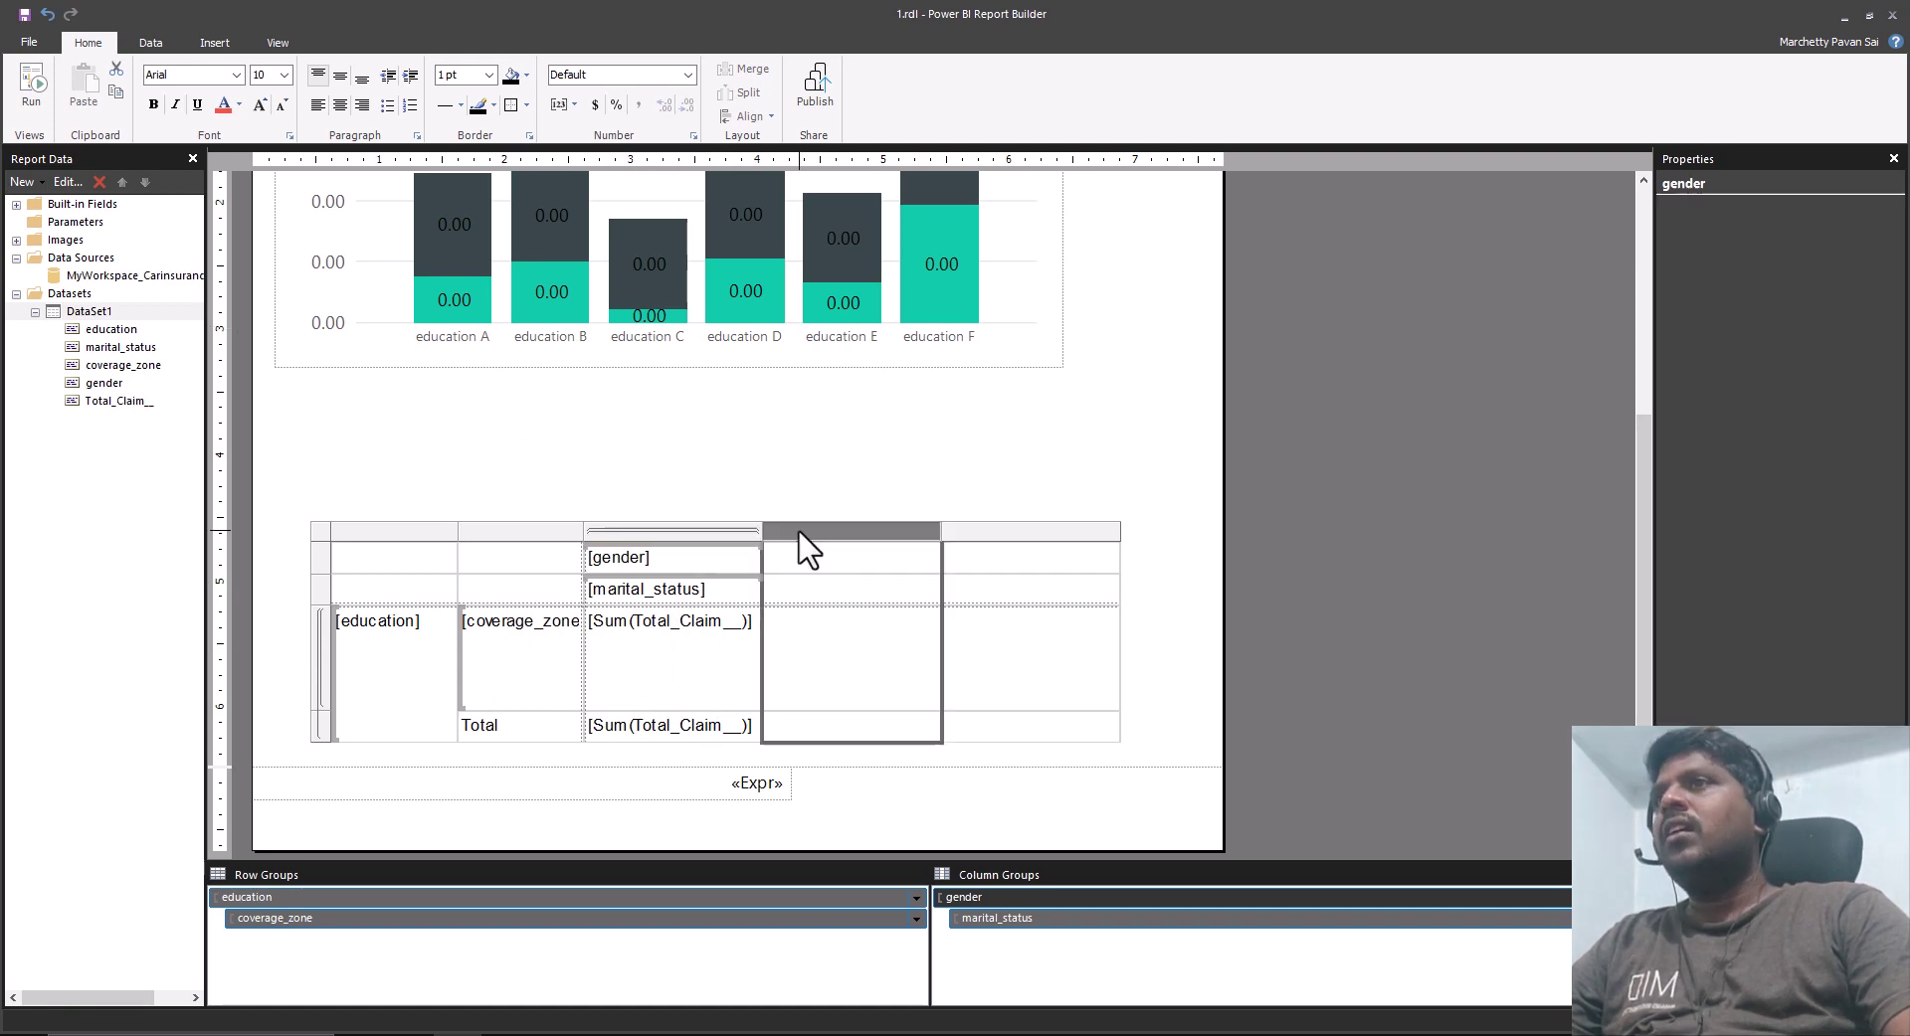
{"action": "left_click", "coordinate": [1052, 527], "text": "shift"}
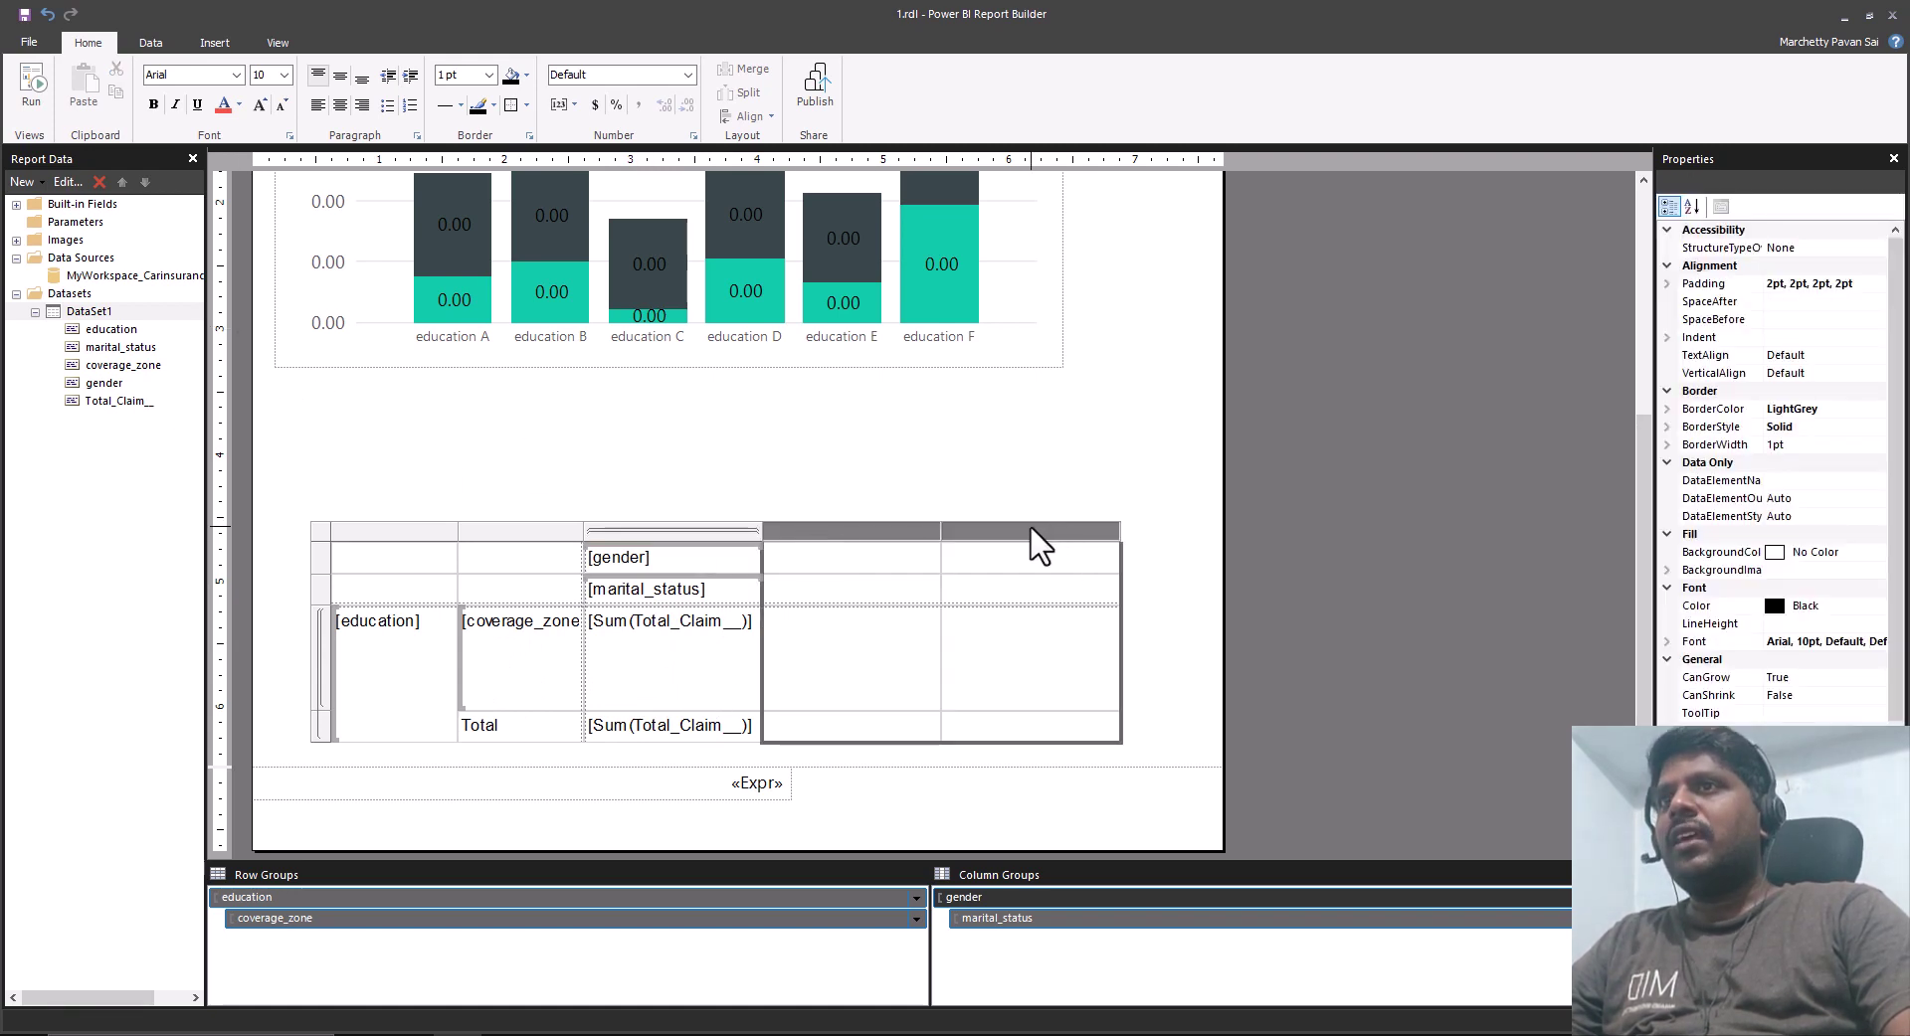
{"action": "right_click", "coordinate": [1031, 529]}
{"action": "left_click", "coordinate": [1095, 562]}
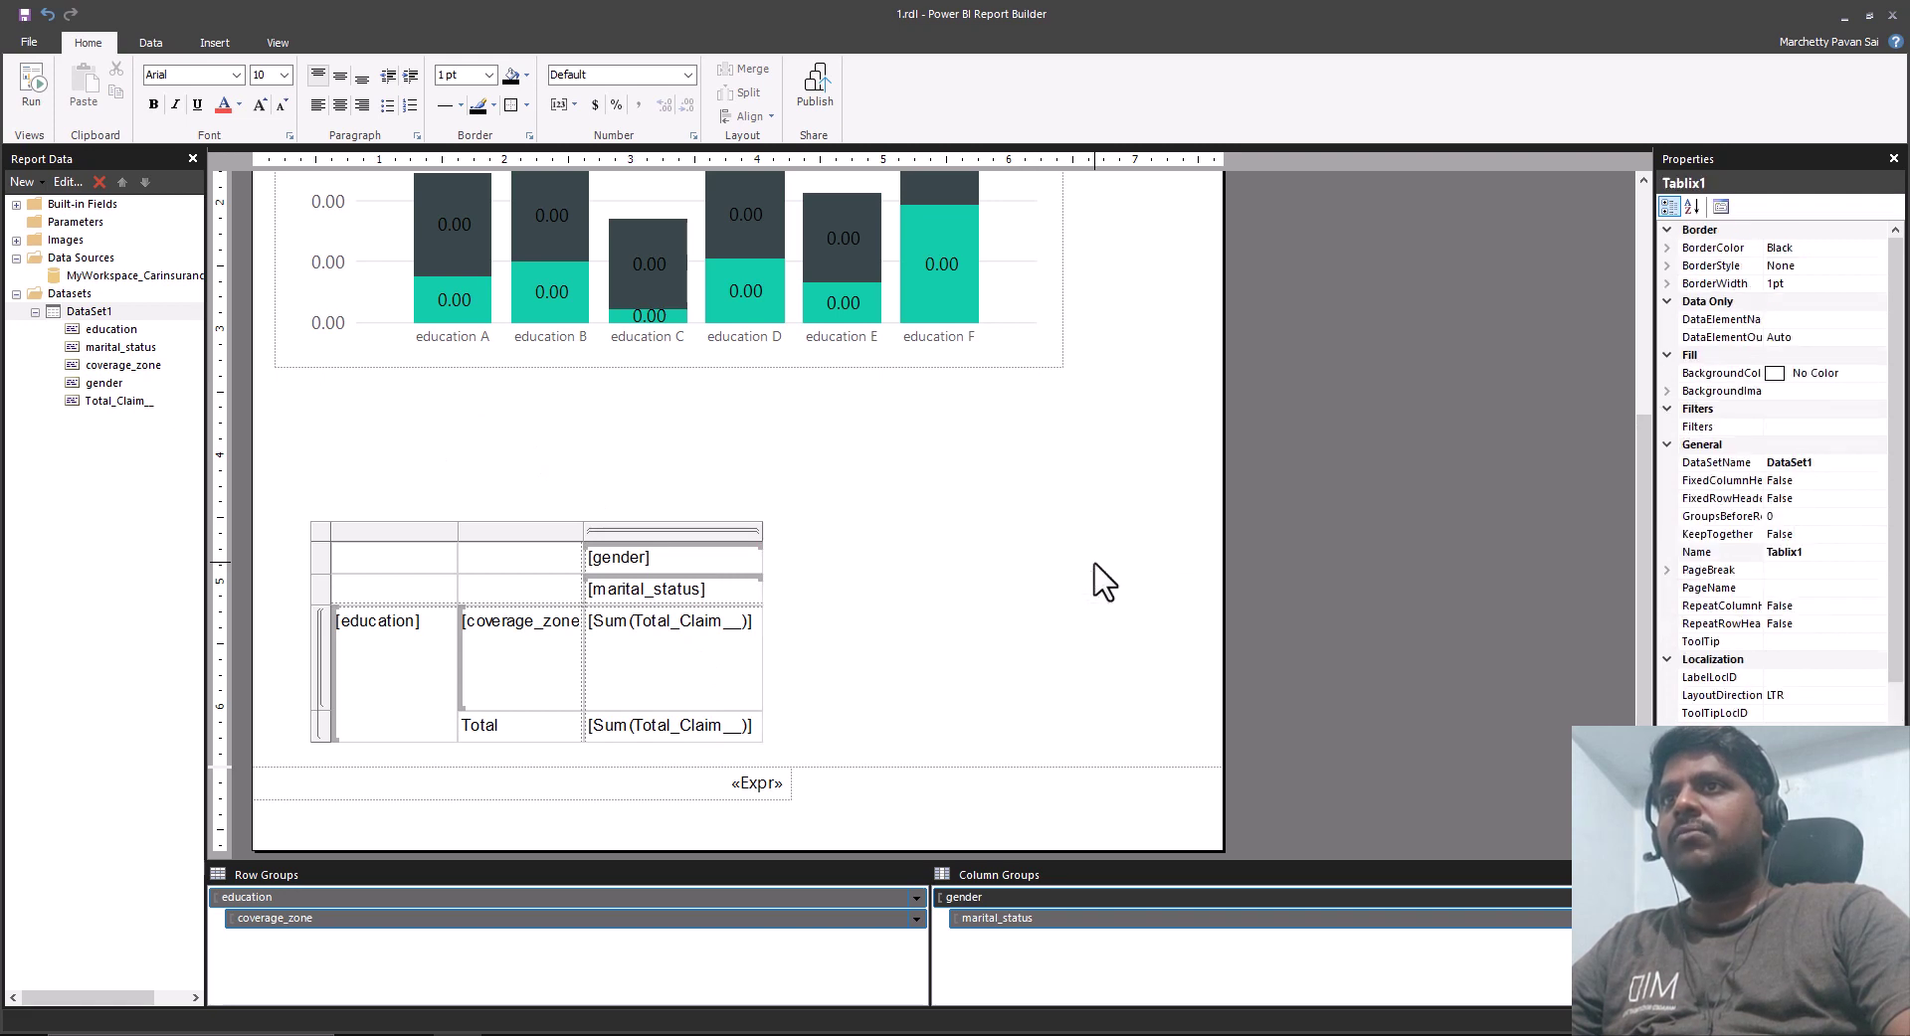
{"action": "left_click", "coordinate": [33, 91]}
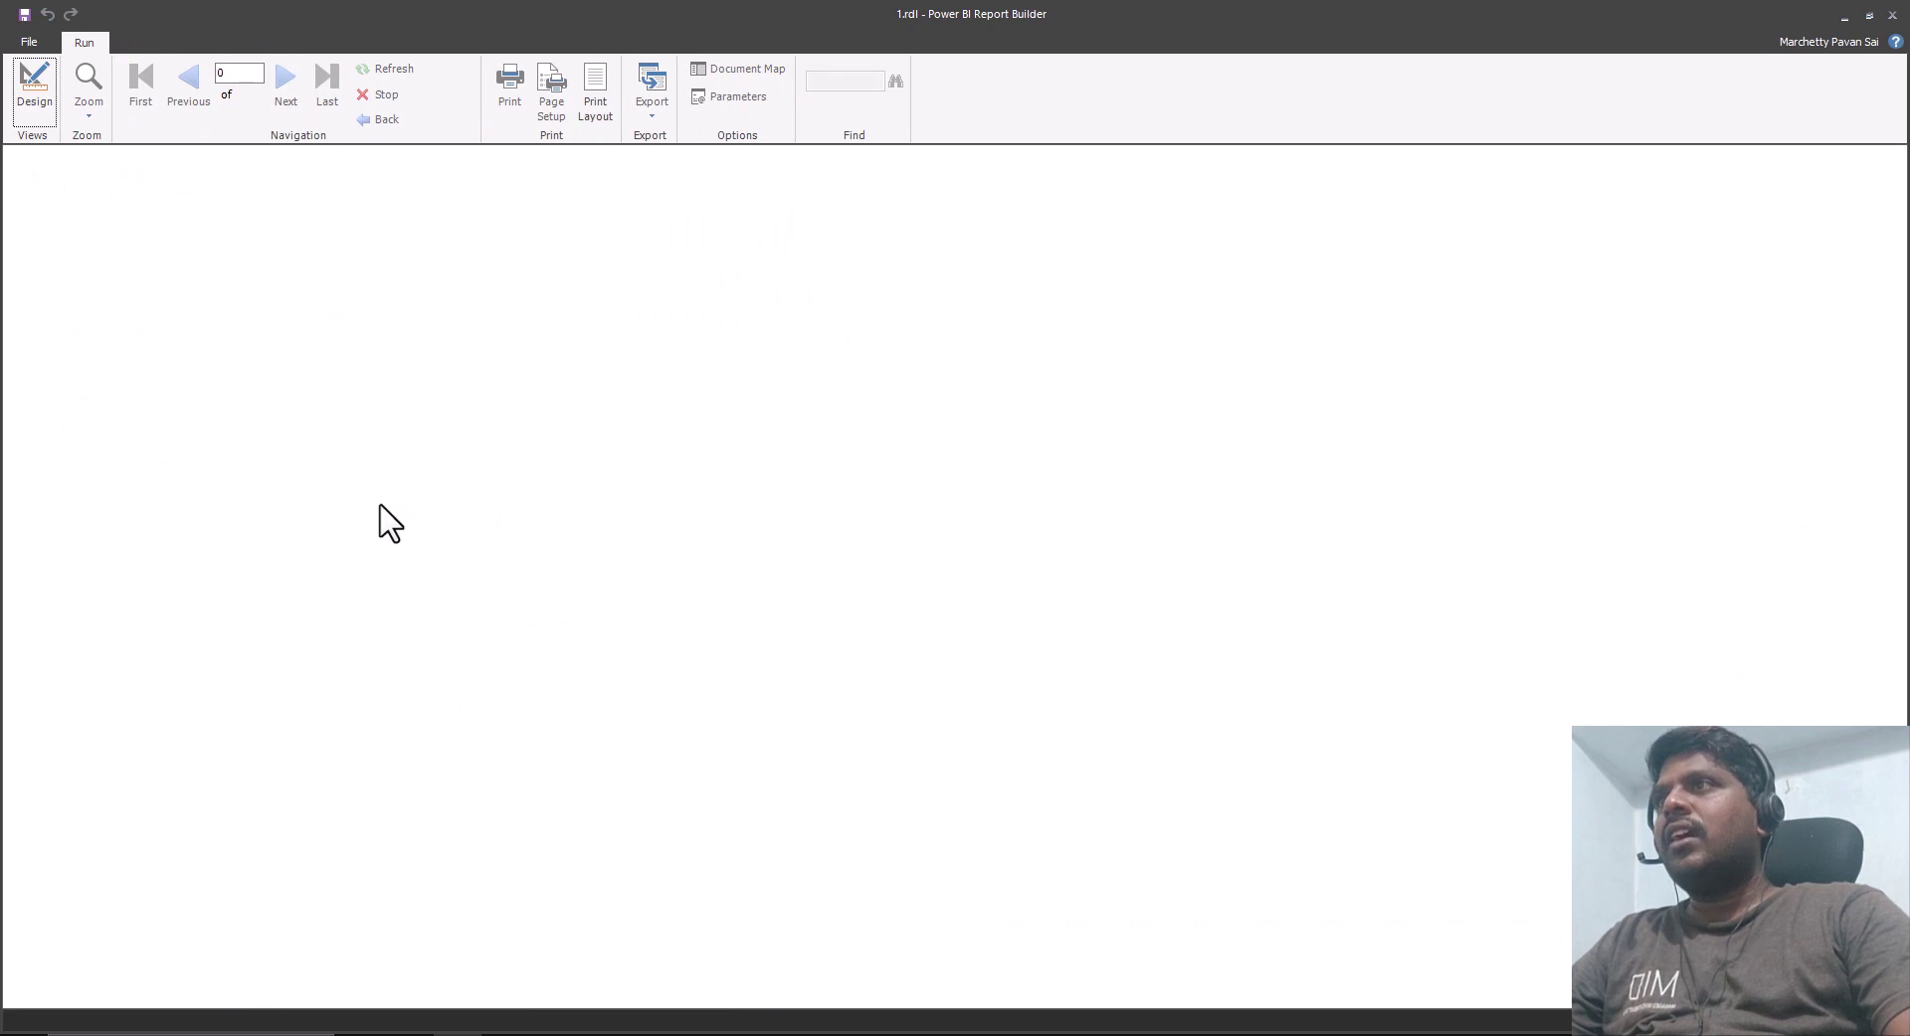
{"action": "scroll", "coordinate": [438, 648], "scroll_direction": "down", "scroll_amount": 5}
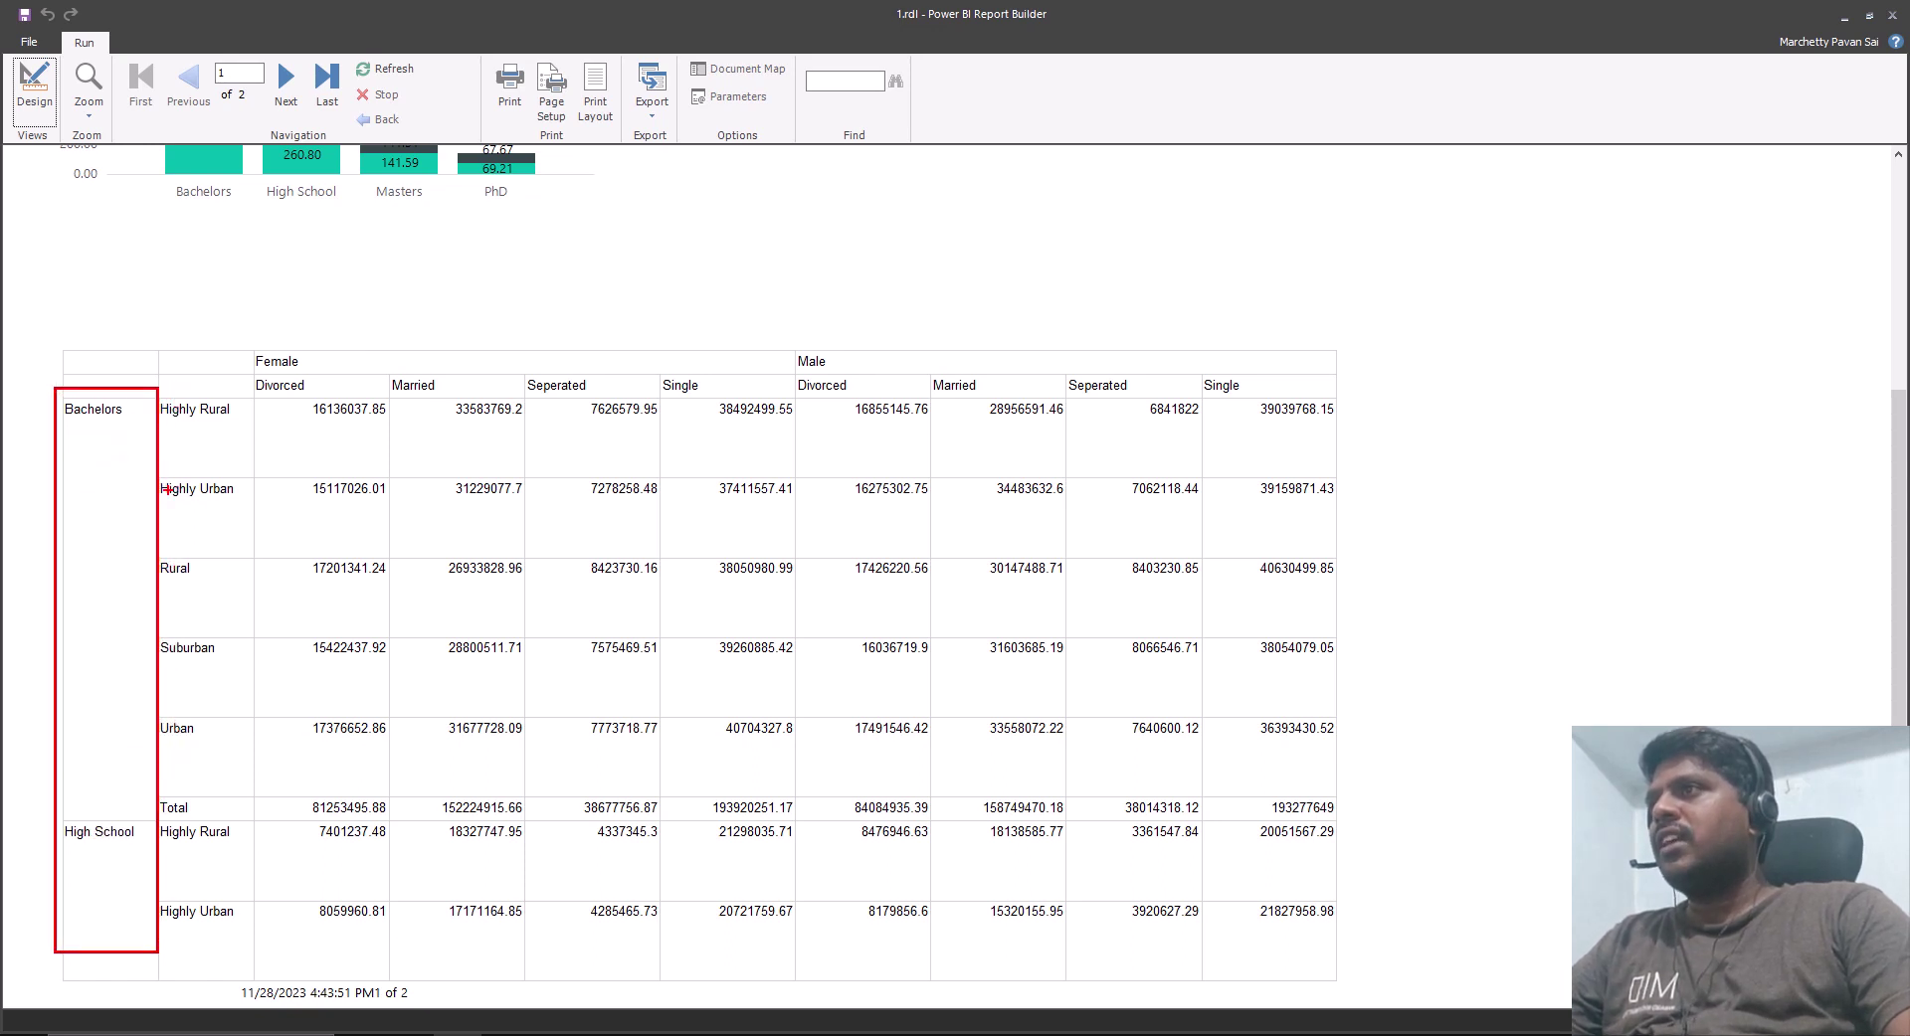
{"action": "mouse_move", "coordinate": [191, 430]}
{"action": "left_mouse_down"}
{"action": "mouse_move", "coordinate": [298, 950]}
{"action": "mouse_move", "coordinate": [298, 970]}
{"action": "mouse_move", "coordinate": [249, 977]}
{"action": "left_mouse_up"}
{"action": "mouse_move", "coordinate": [240, 336]}
{"action": "left_mouse_down"}
{"action": "mouse_move", "coordinate": [382, 384]}
{"action": "mouse_move", "coordinate": [1152, 372]}
{"action": "left_mouse_up"}
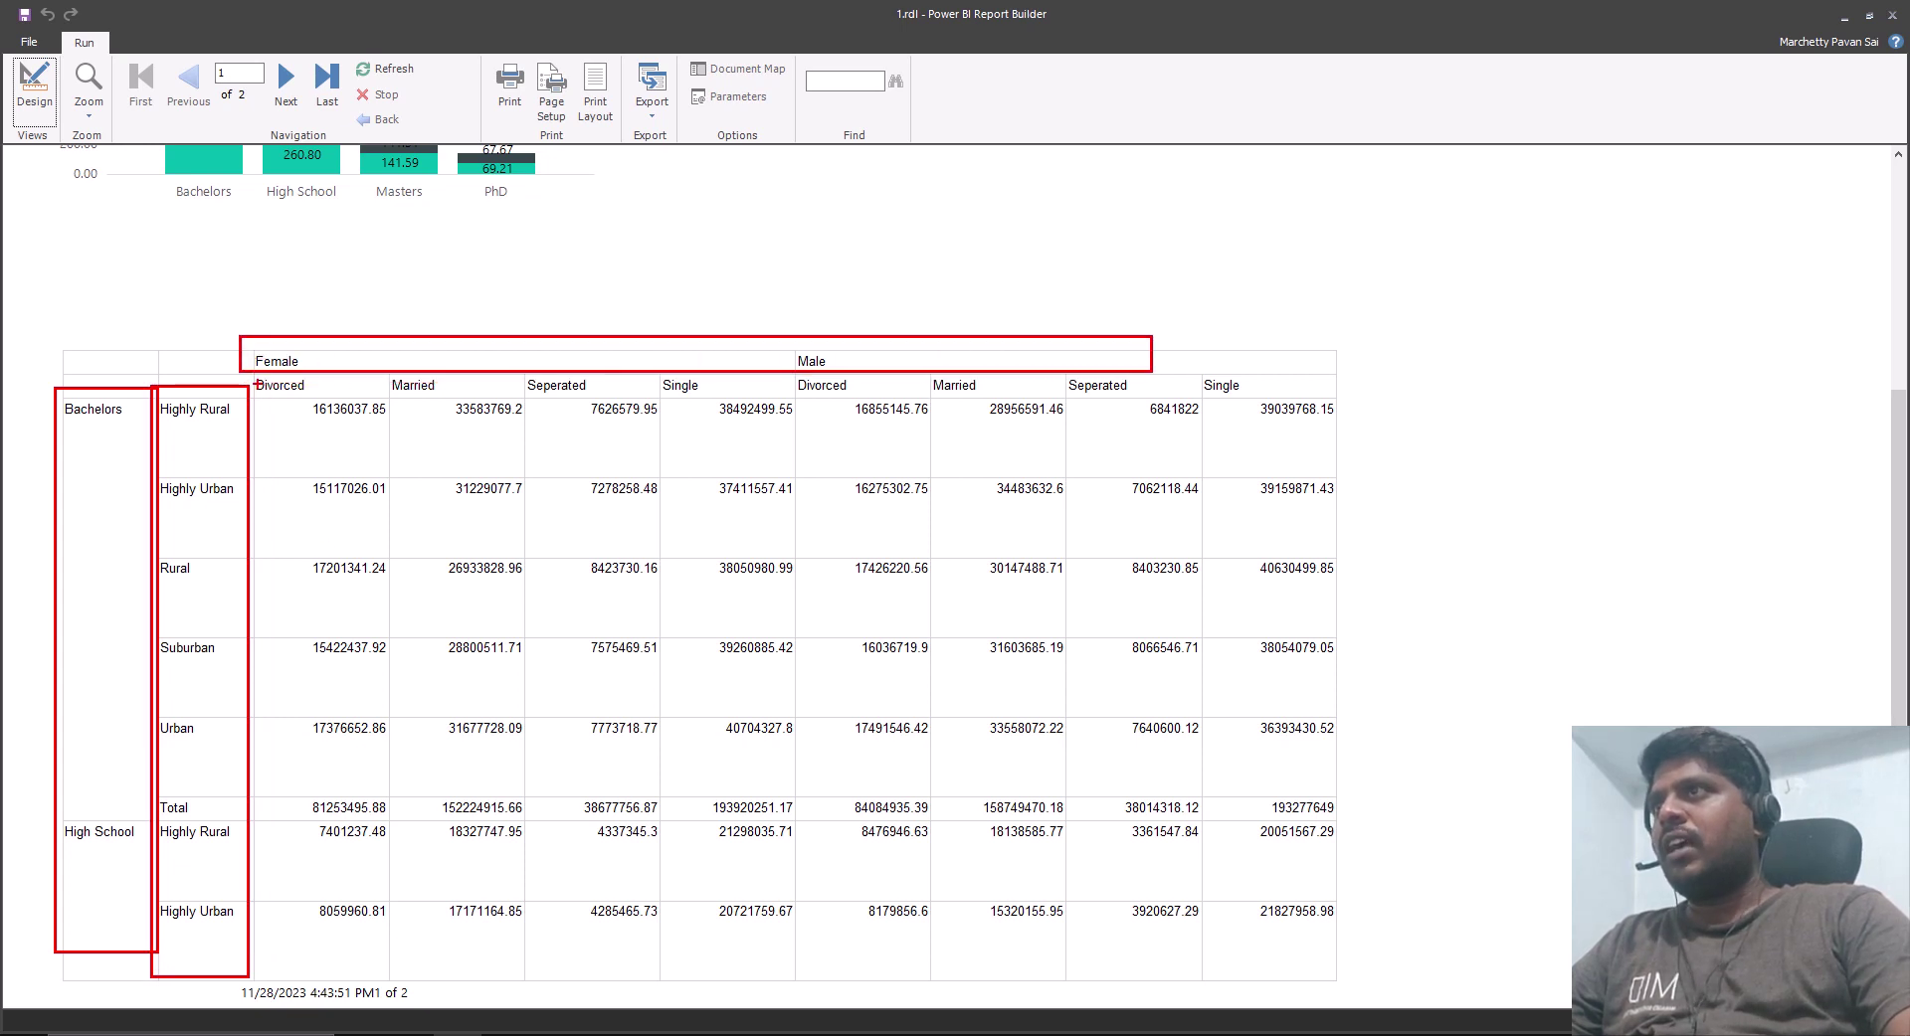
{"action": "mouse_move", "coordinate": [250, 339]}
{"action": "left_mouse_down"}
{"action": "mouse_move", "coordinate": [596, 490]}
{"action": "mouse_move", "coordinate": [797, 770]}
{"action": "mouse_move", "coordinate": [797, 1022]}
{"action": "left_mouse_up"}
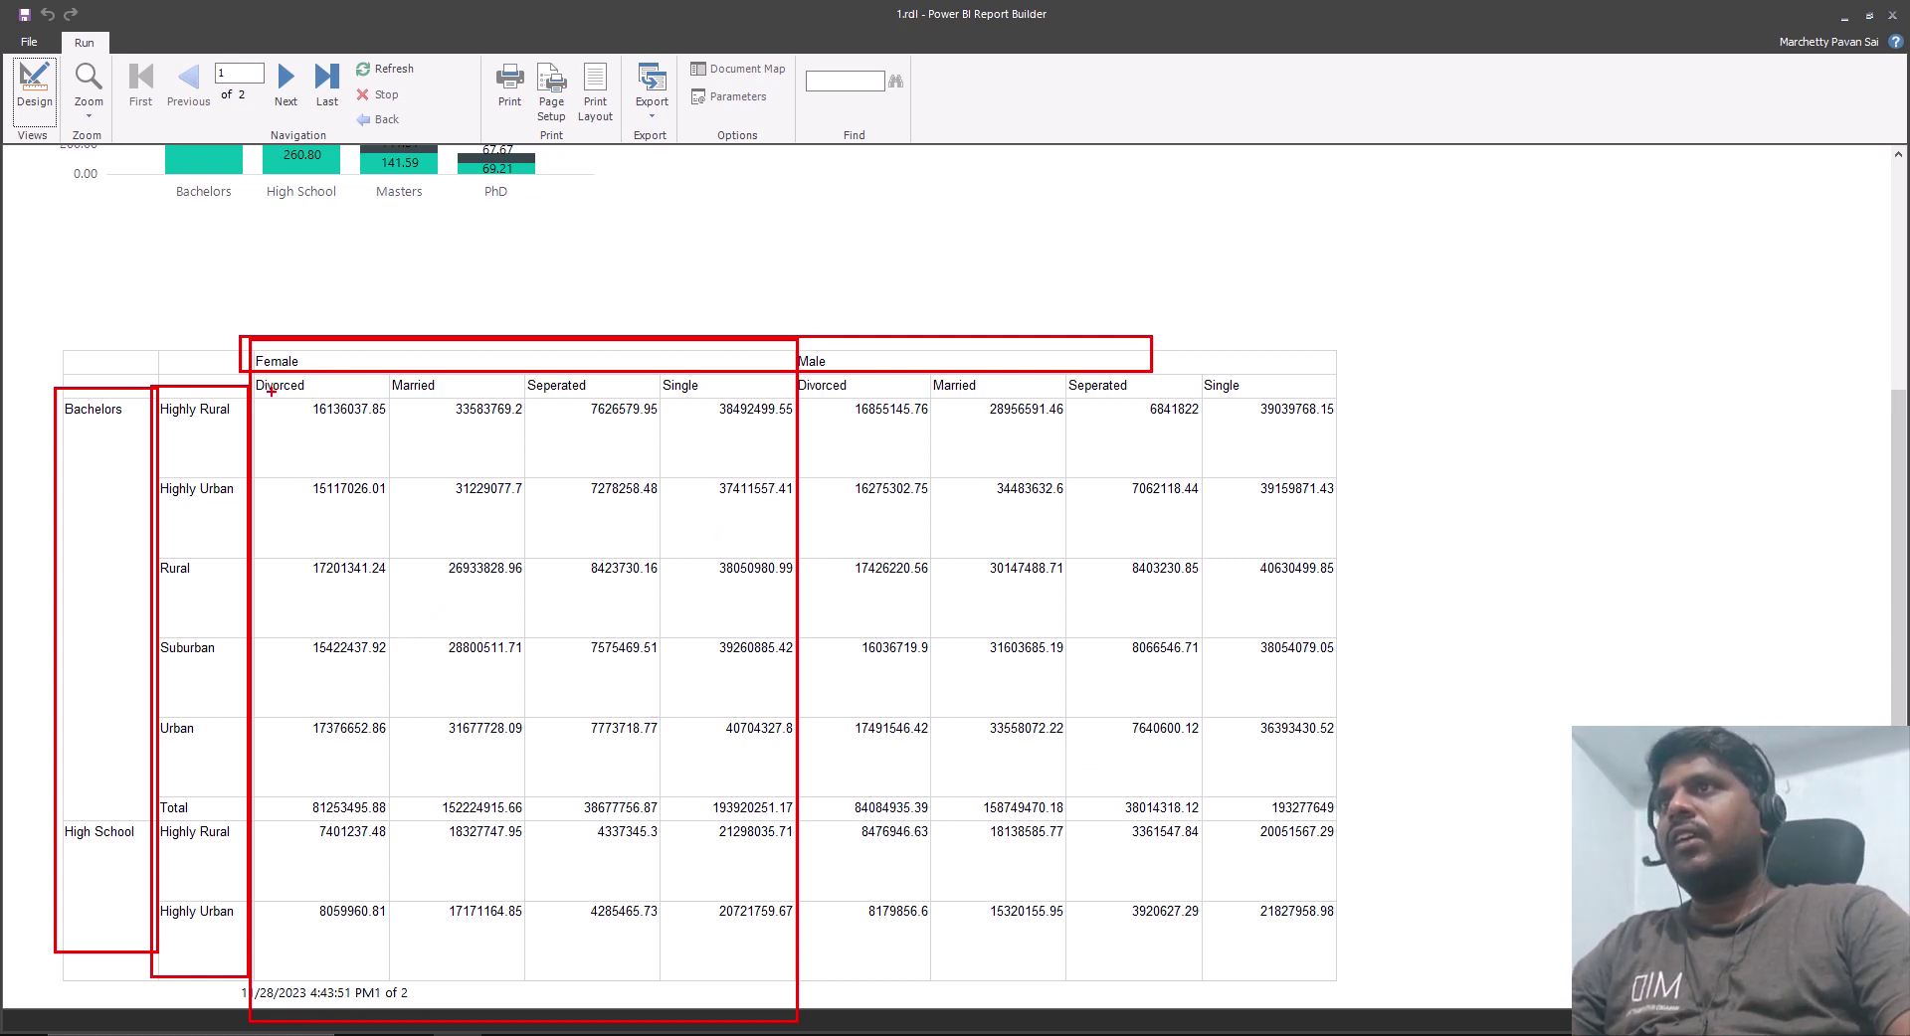
{"action": "key", "text": "Escape"}
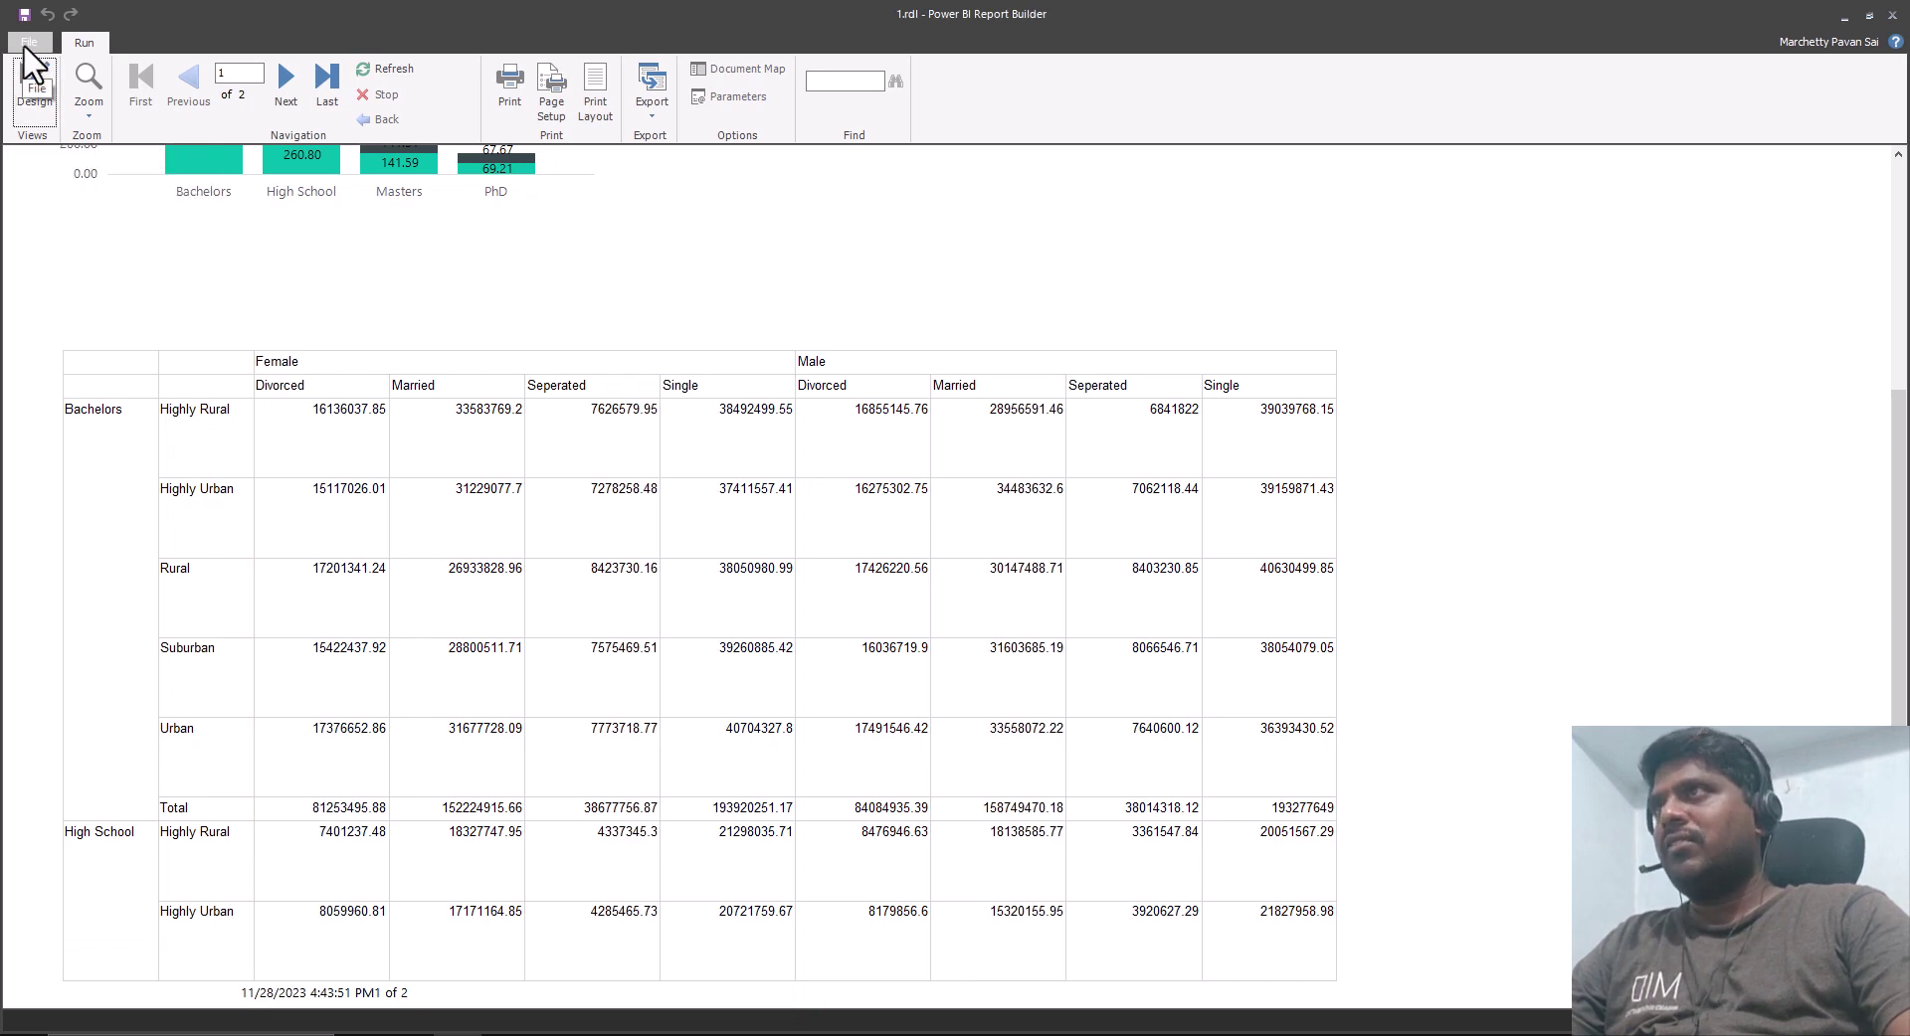
Fill the gender and marital_status header rows with CornflowerBlue.
{"action": "left_click", "coordinate": [37, 98]}
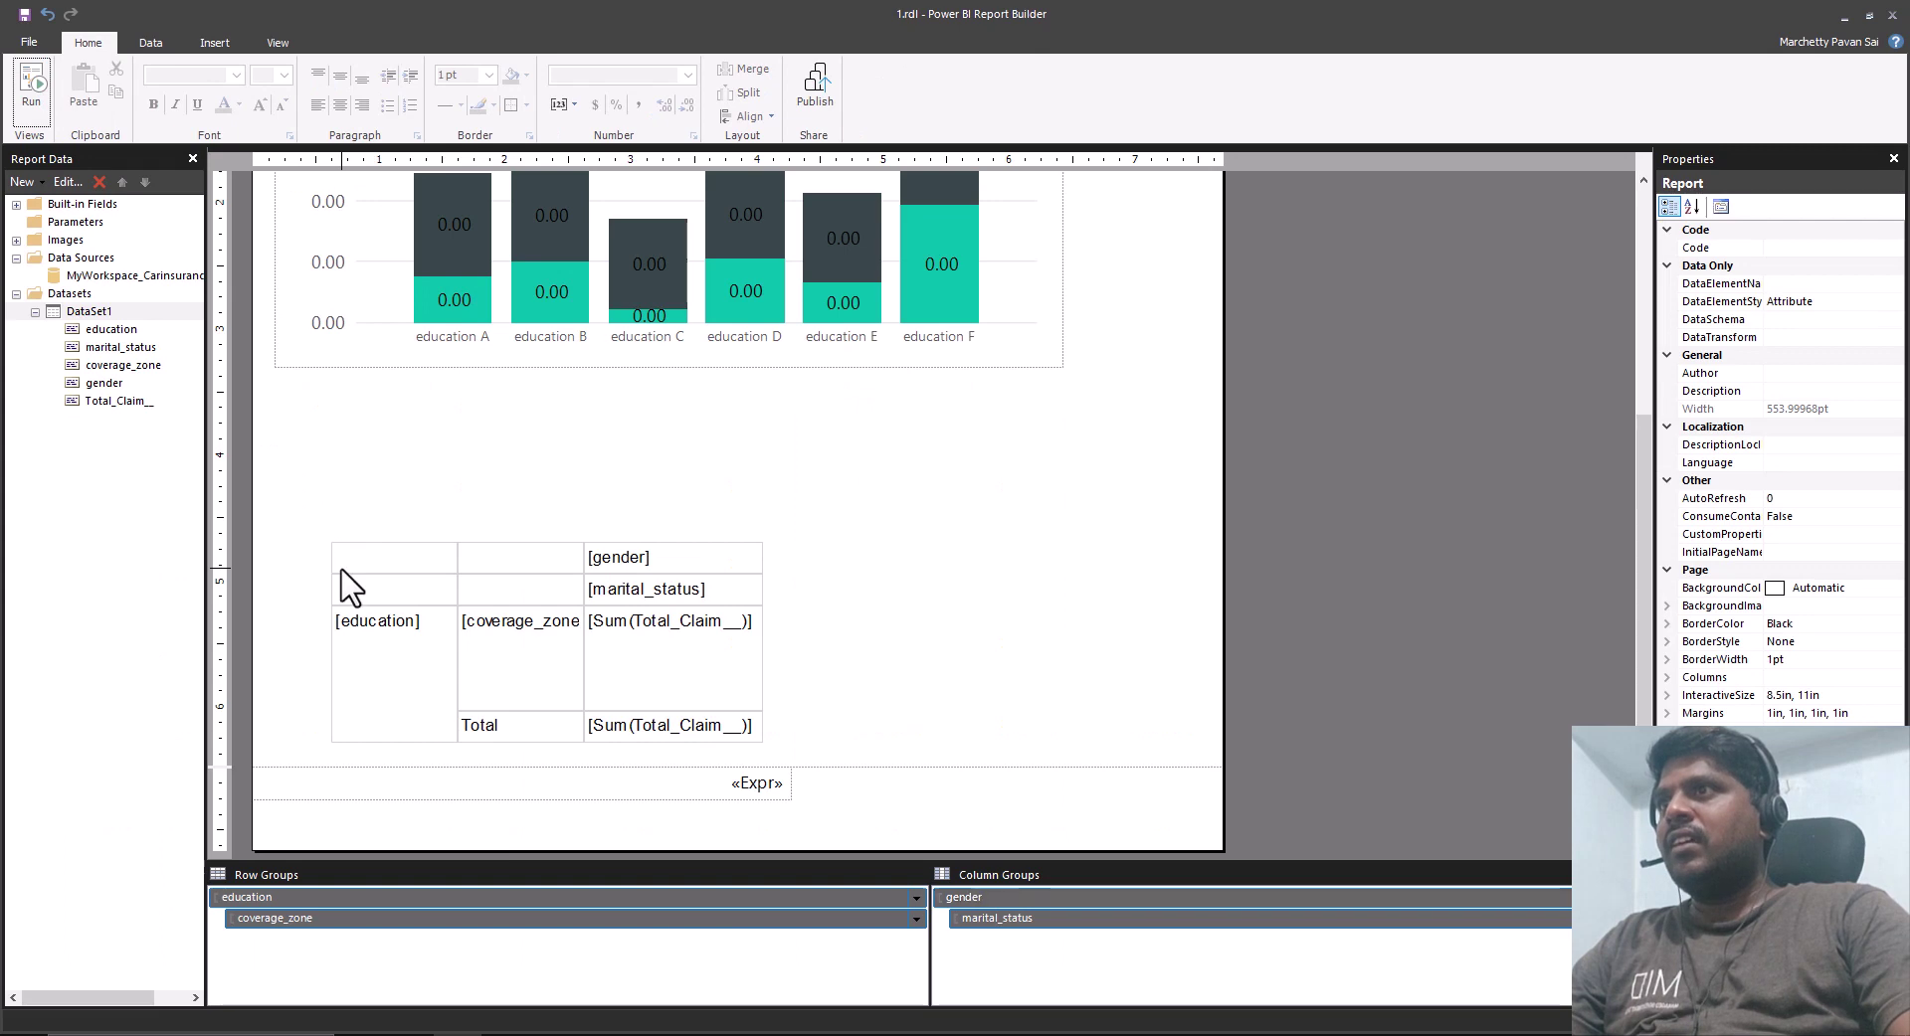
{"action": "left_click", "coordinate": [334, 569]}
{"action": "left_click", "coordinate": [316, 555]}
{"action": "left_click", "coordinate": [327, 587], "text": "ctrl"}
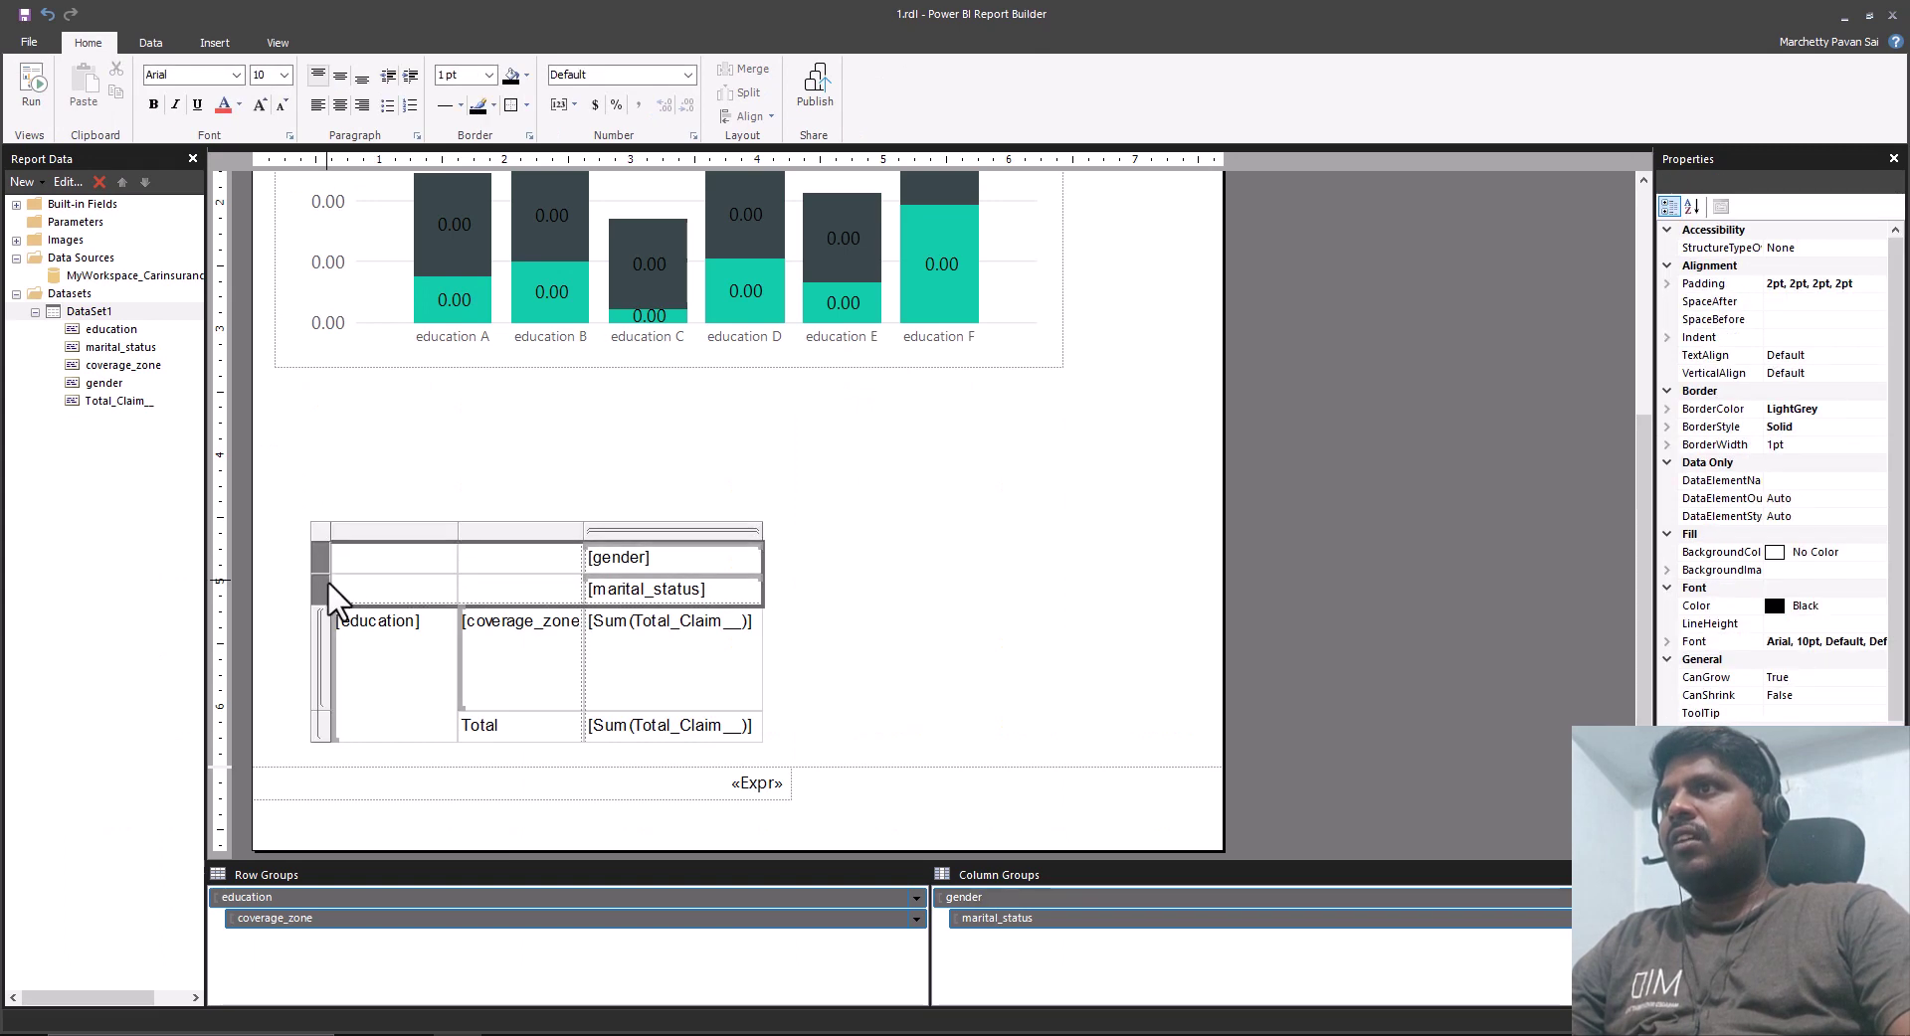
{"action": "left_click", "coordinate": [528, 75]}
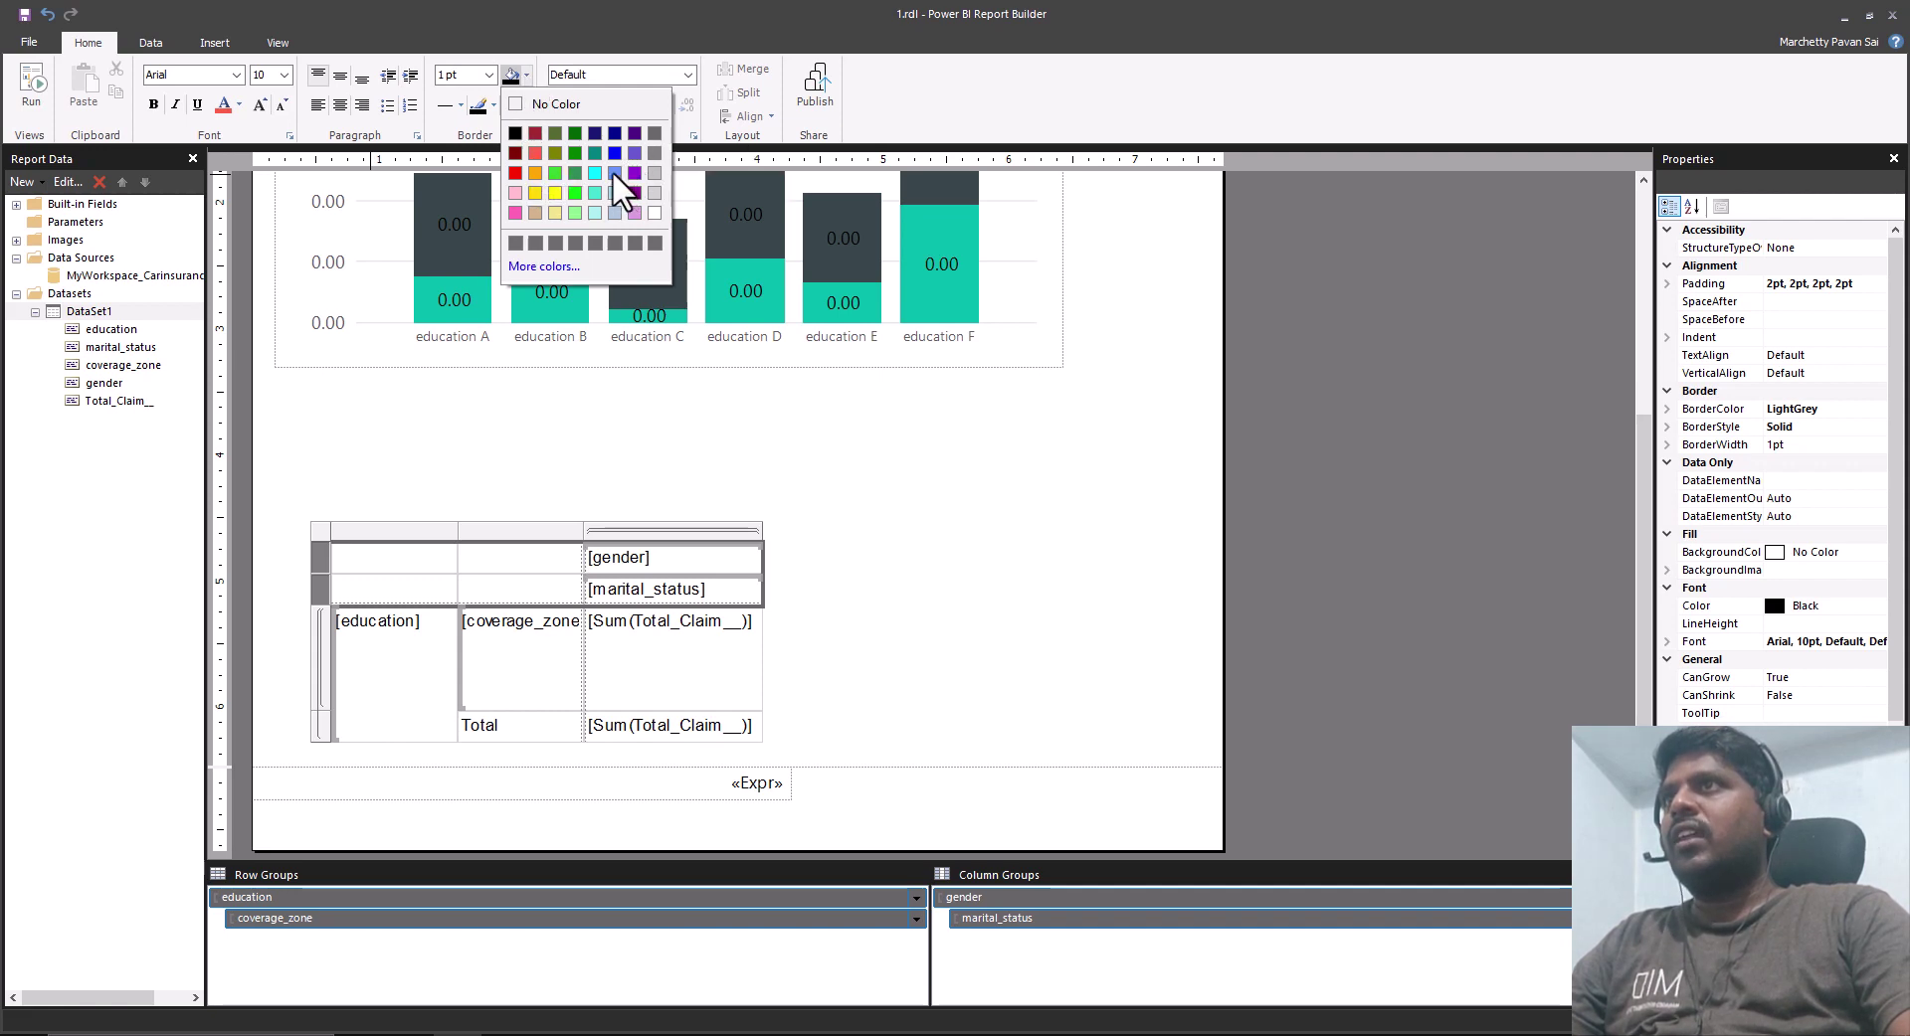
{"action": "key", "text": "Escape"}
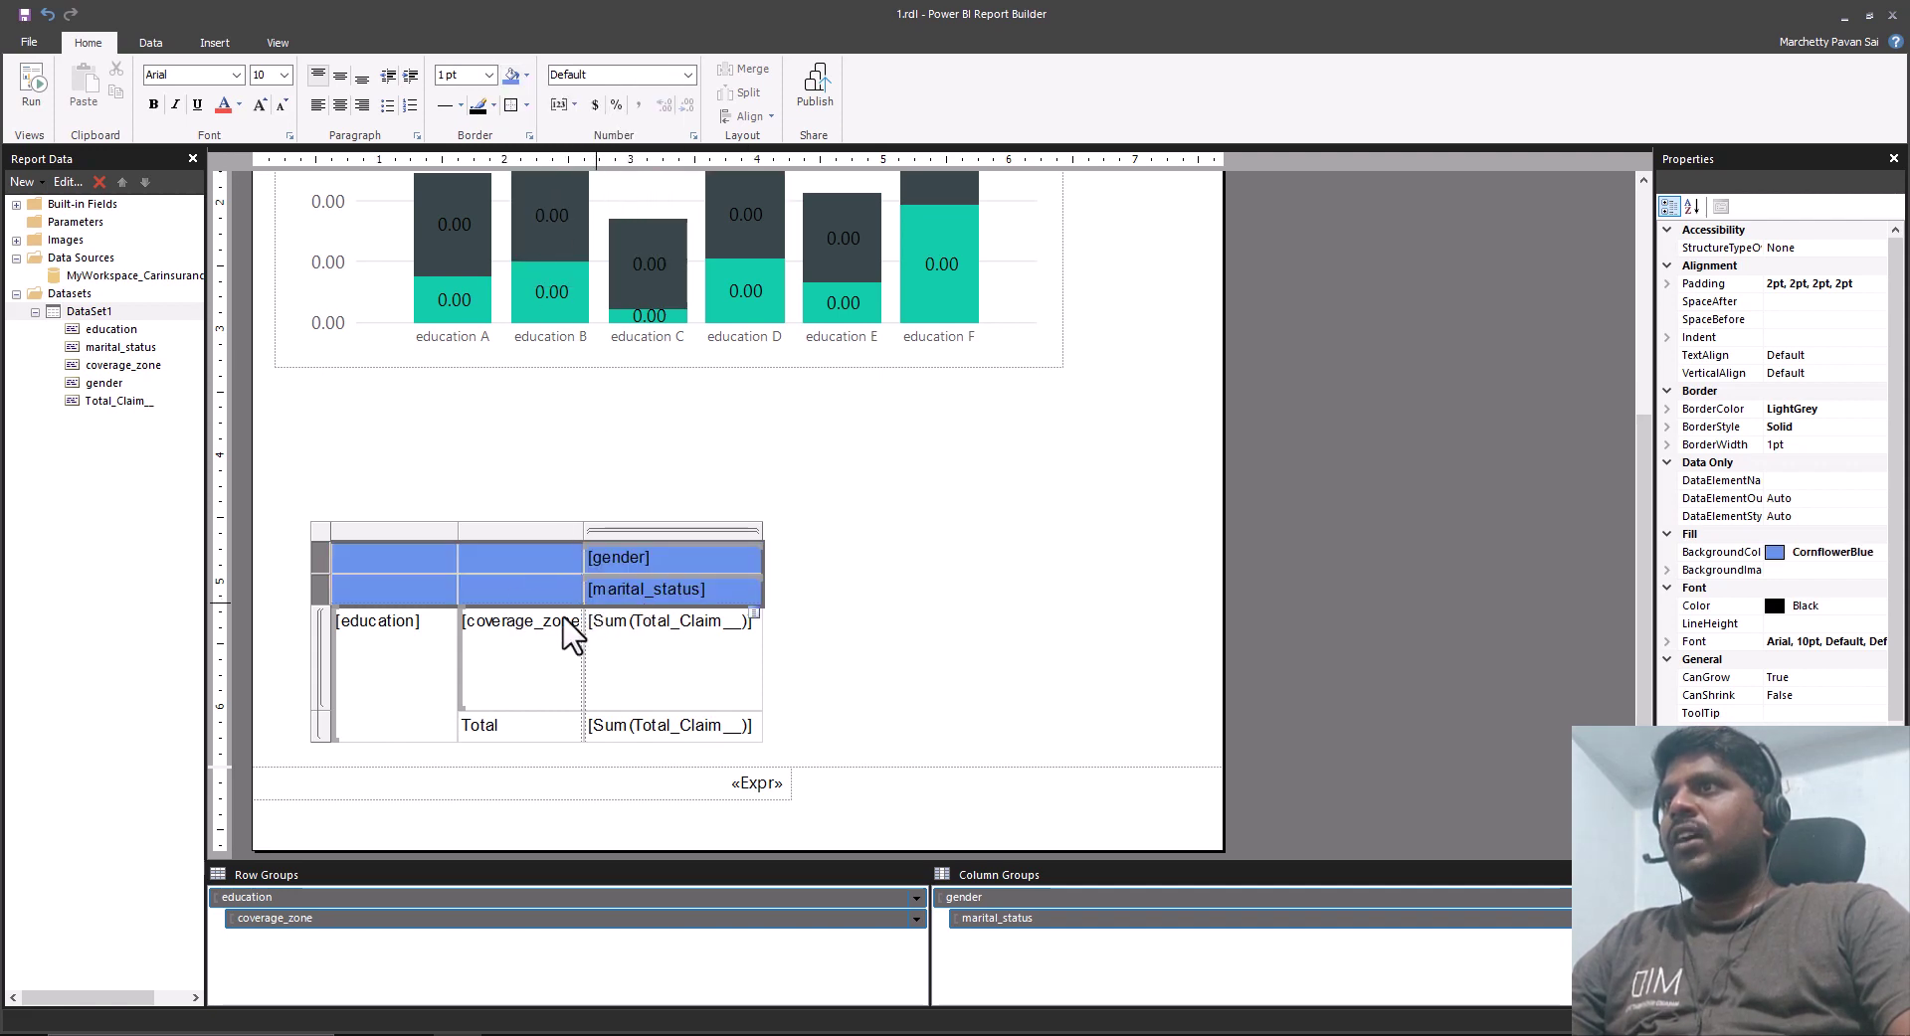
Give the education and coverage_zone columns a cyan border and Aqua fill, then run the report.
{"action": "left_click", "coordinate": [388, 529]}
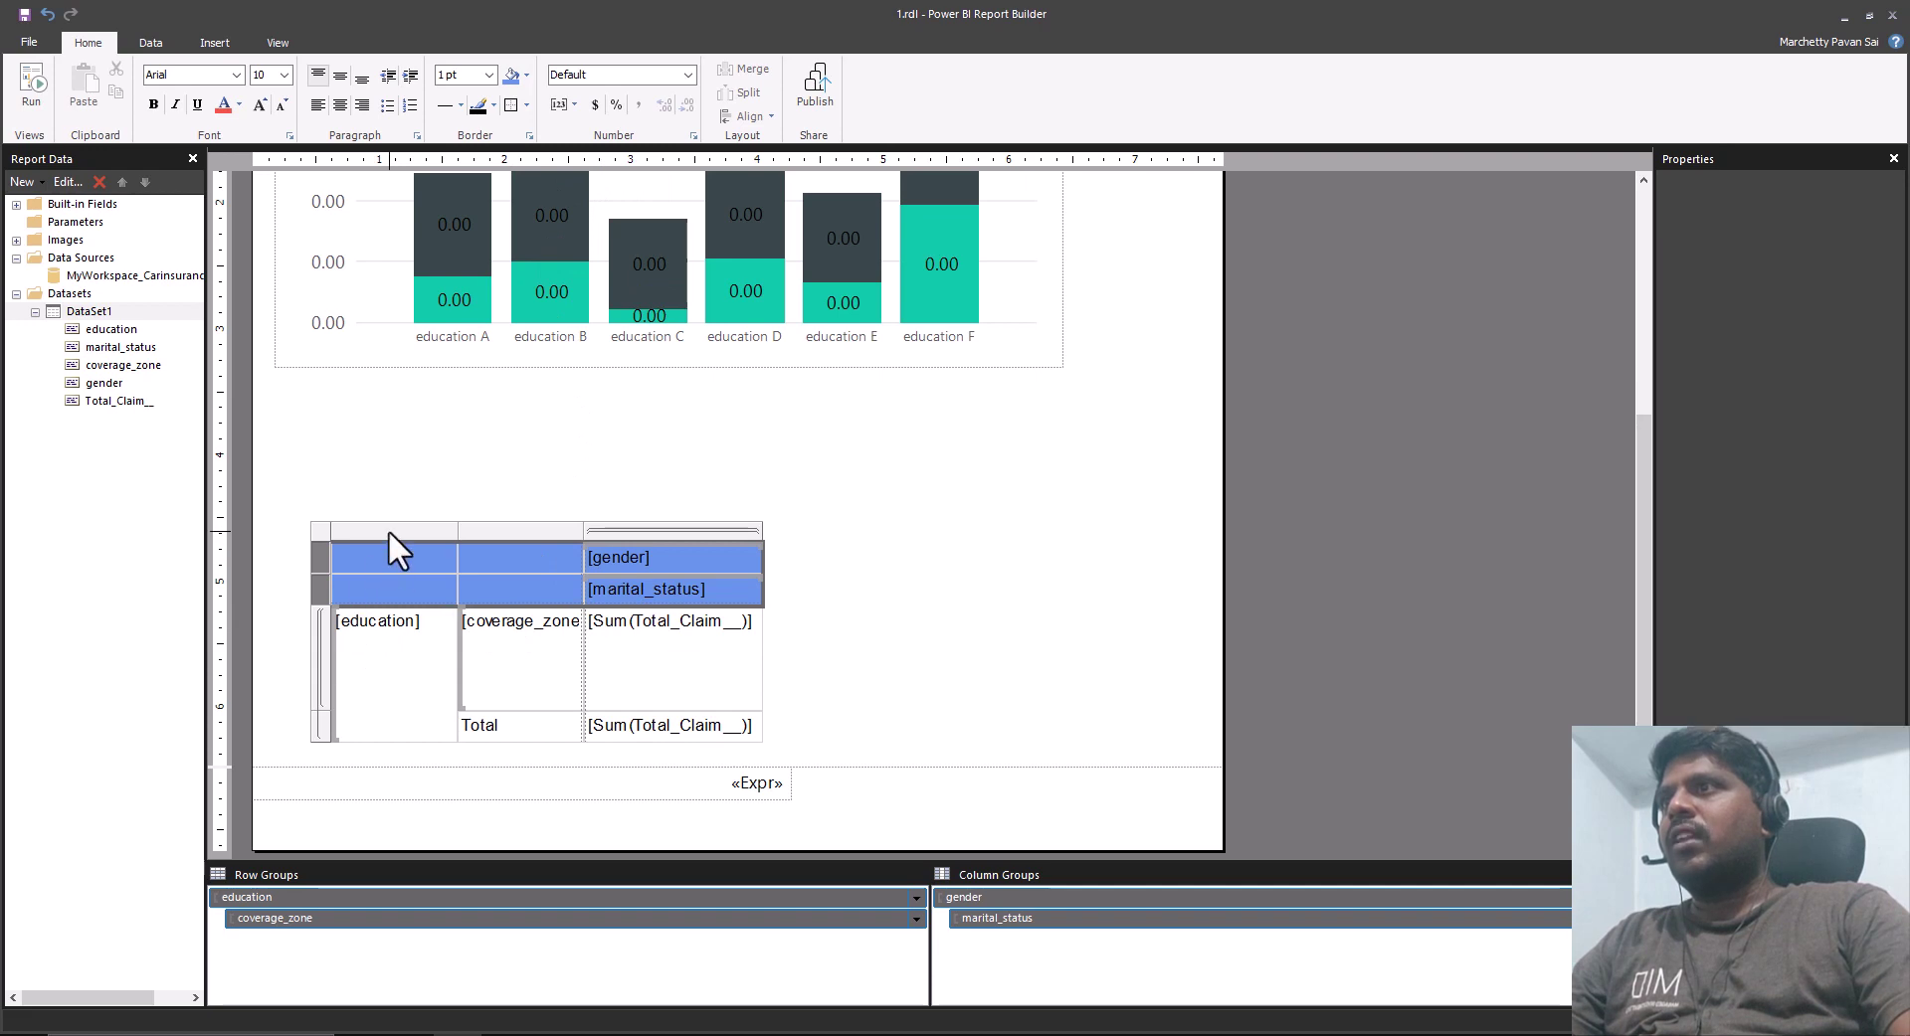
{"action": "left_click", "coordinate": [517, 534], "text": "ctrl"}
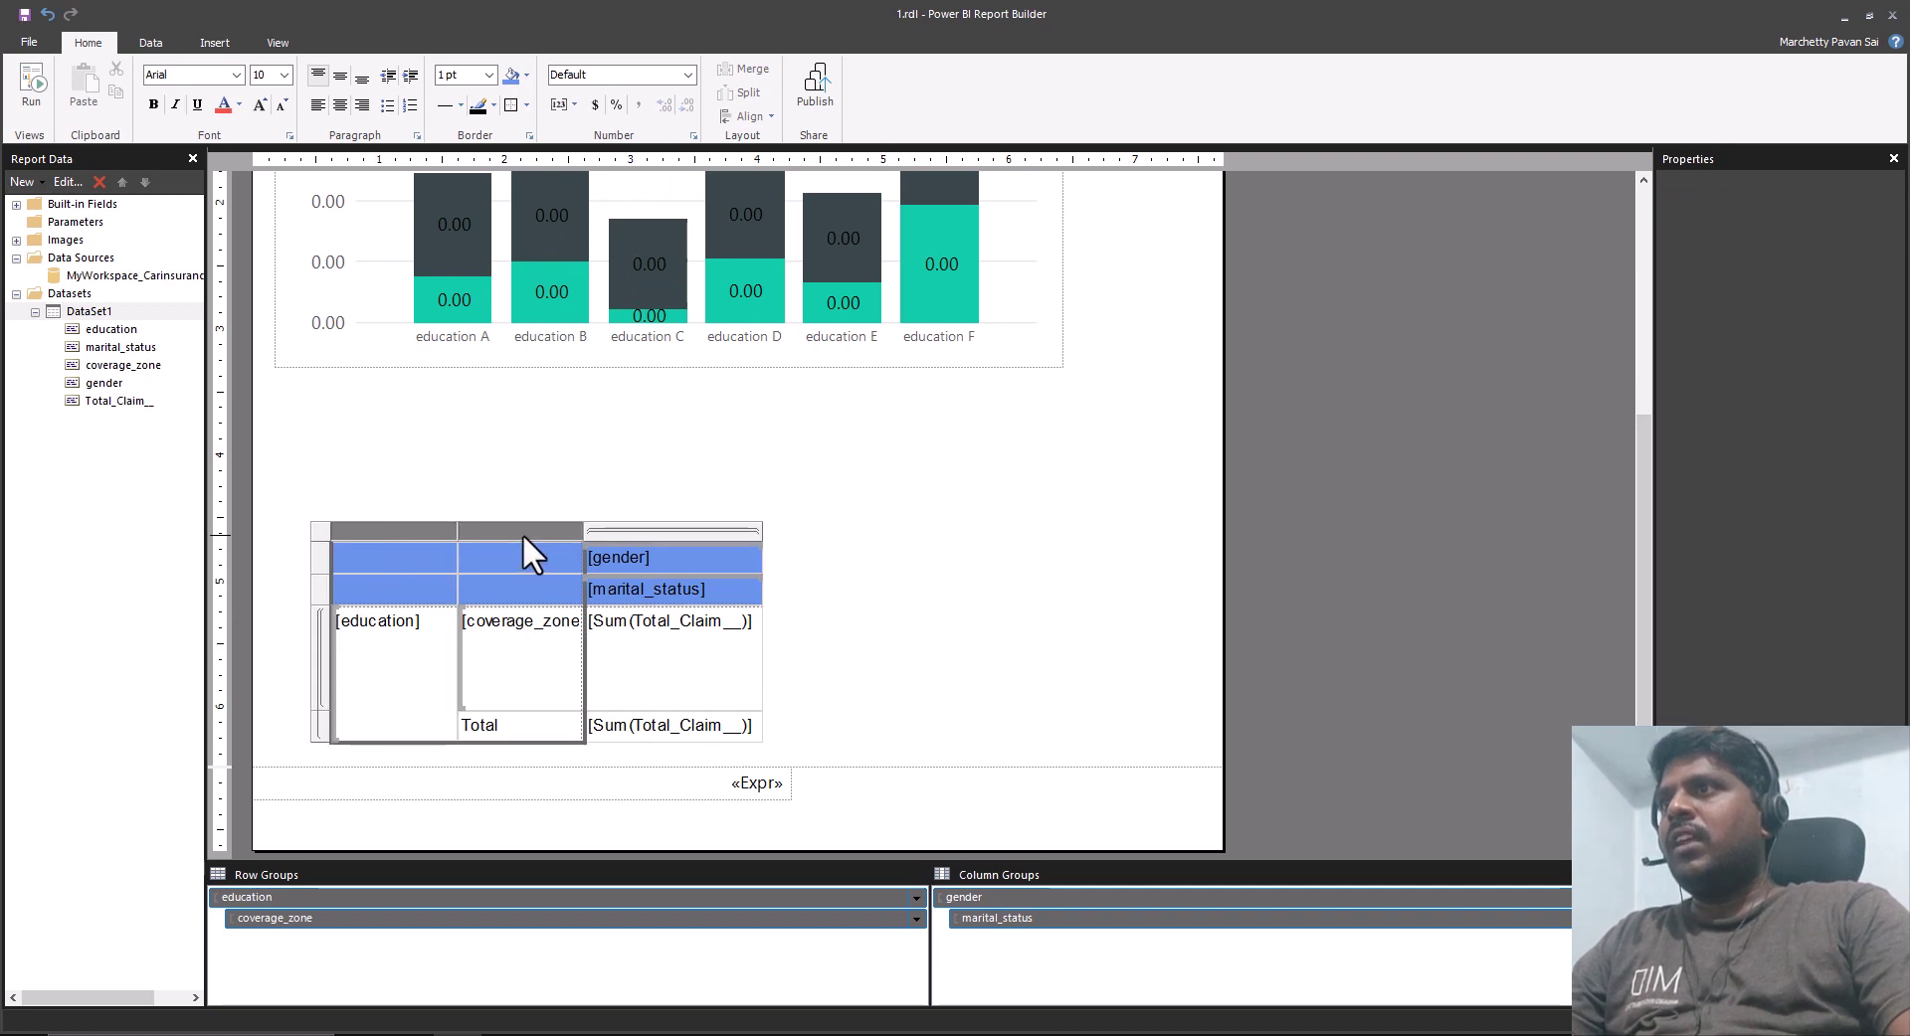
{"action": "left_click", "coordinate": [492, 106]}
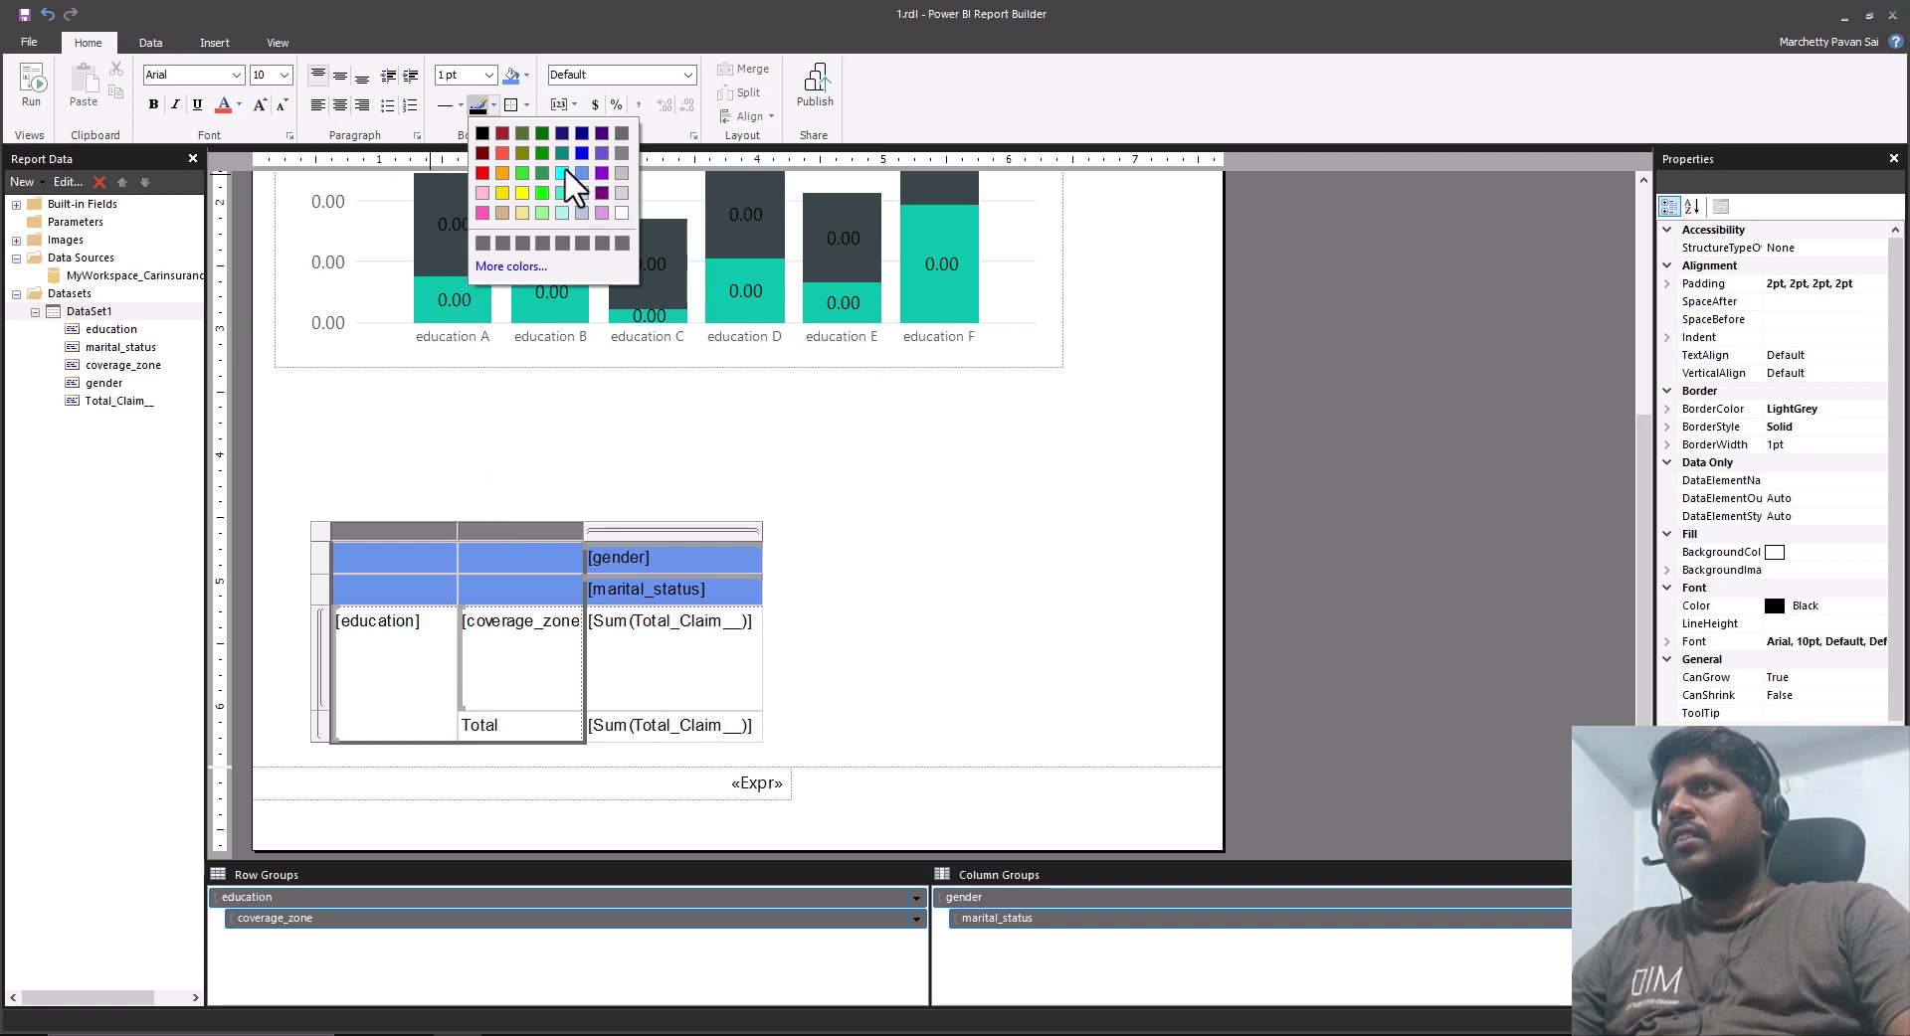
{"action": "left_click", "coordinate": [564, 165]}
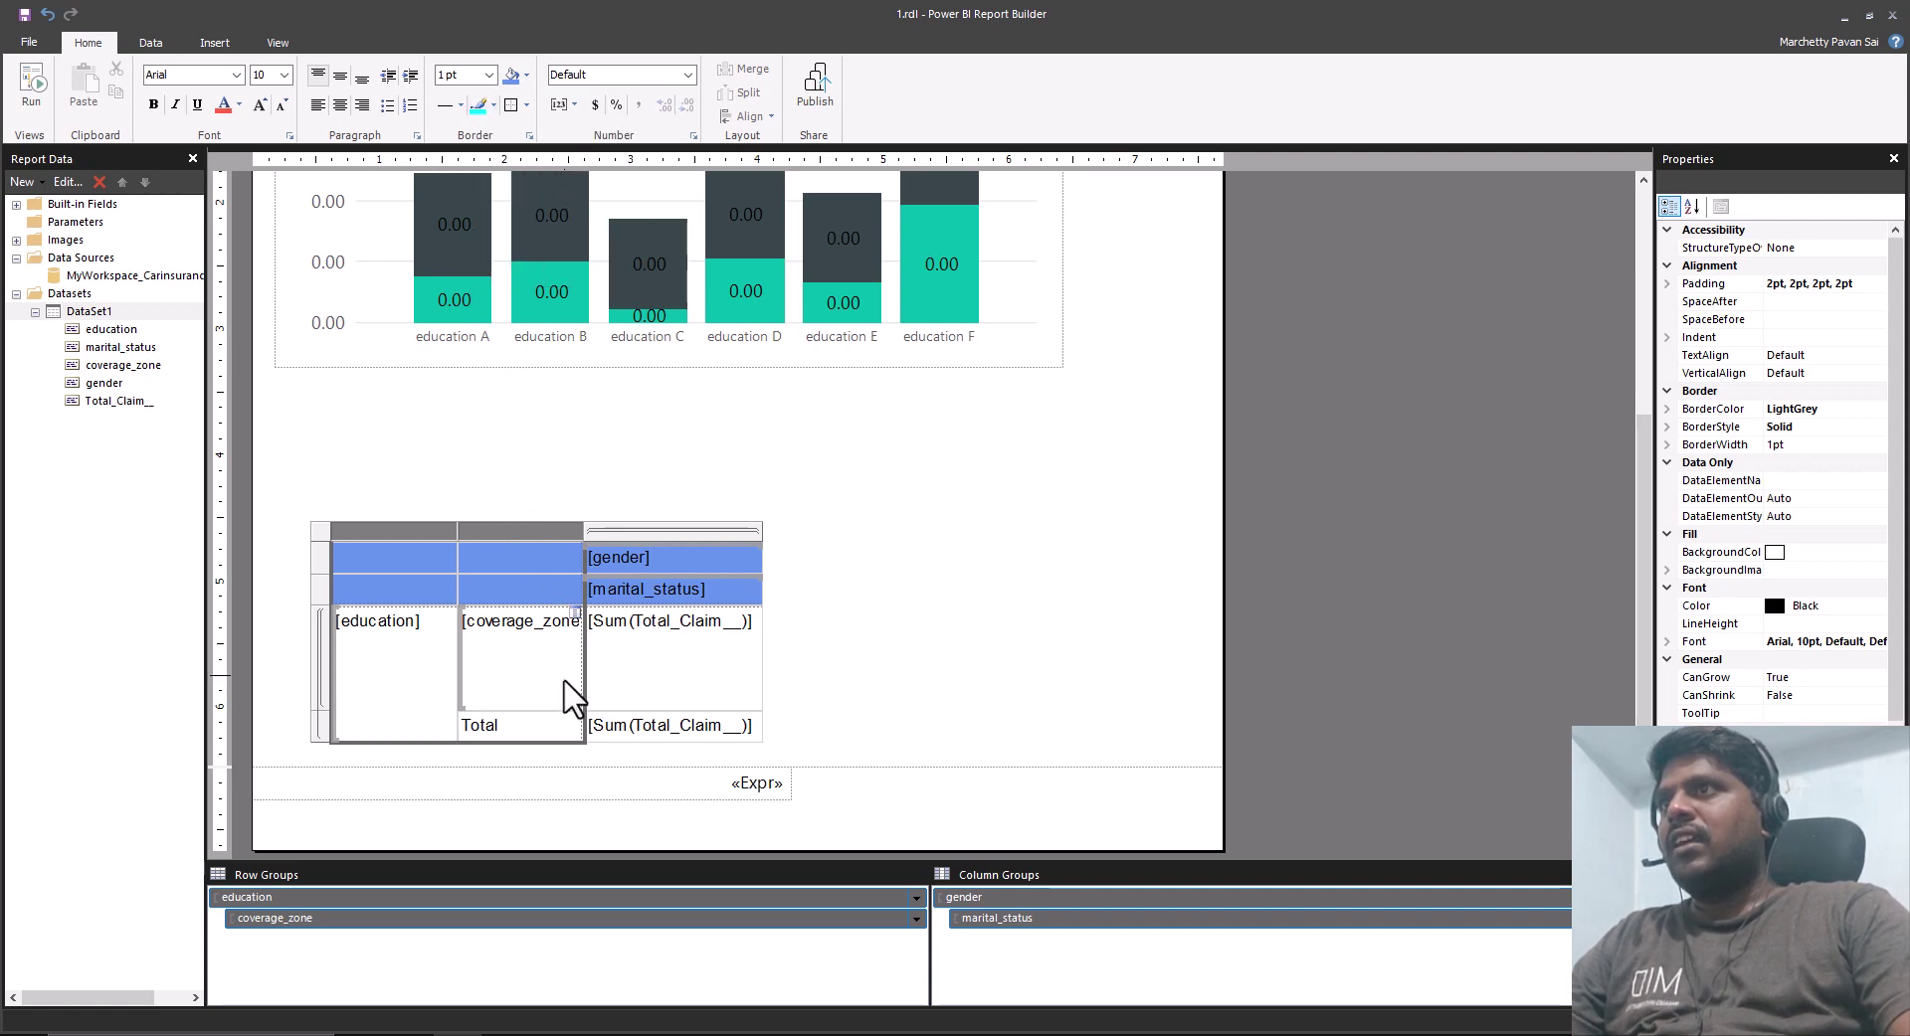
{"action": "left_click", "coordinate": [526, 74]}
{"action": "left_click", "coordinate": [594, 173]}
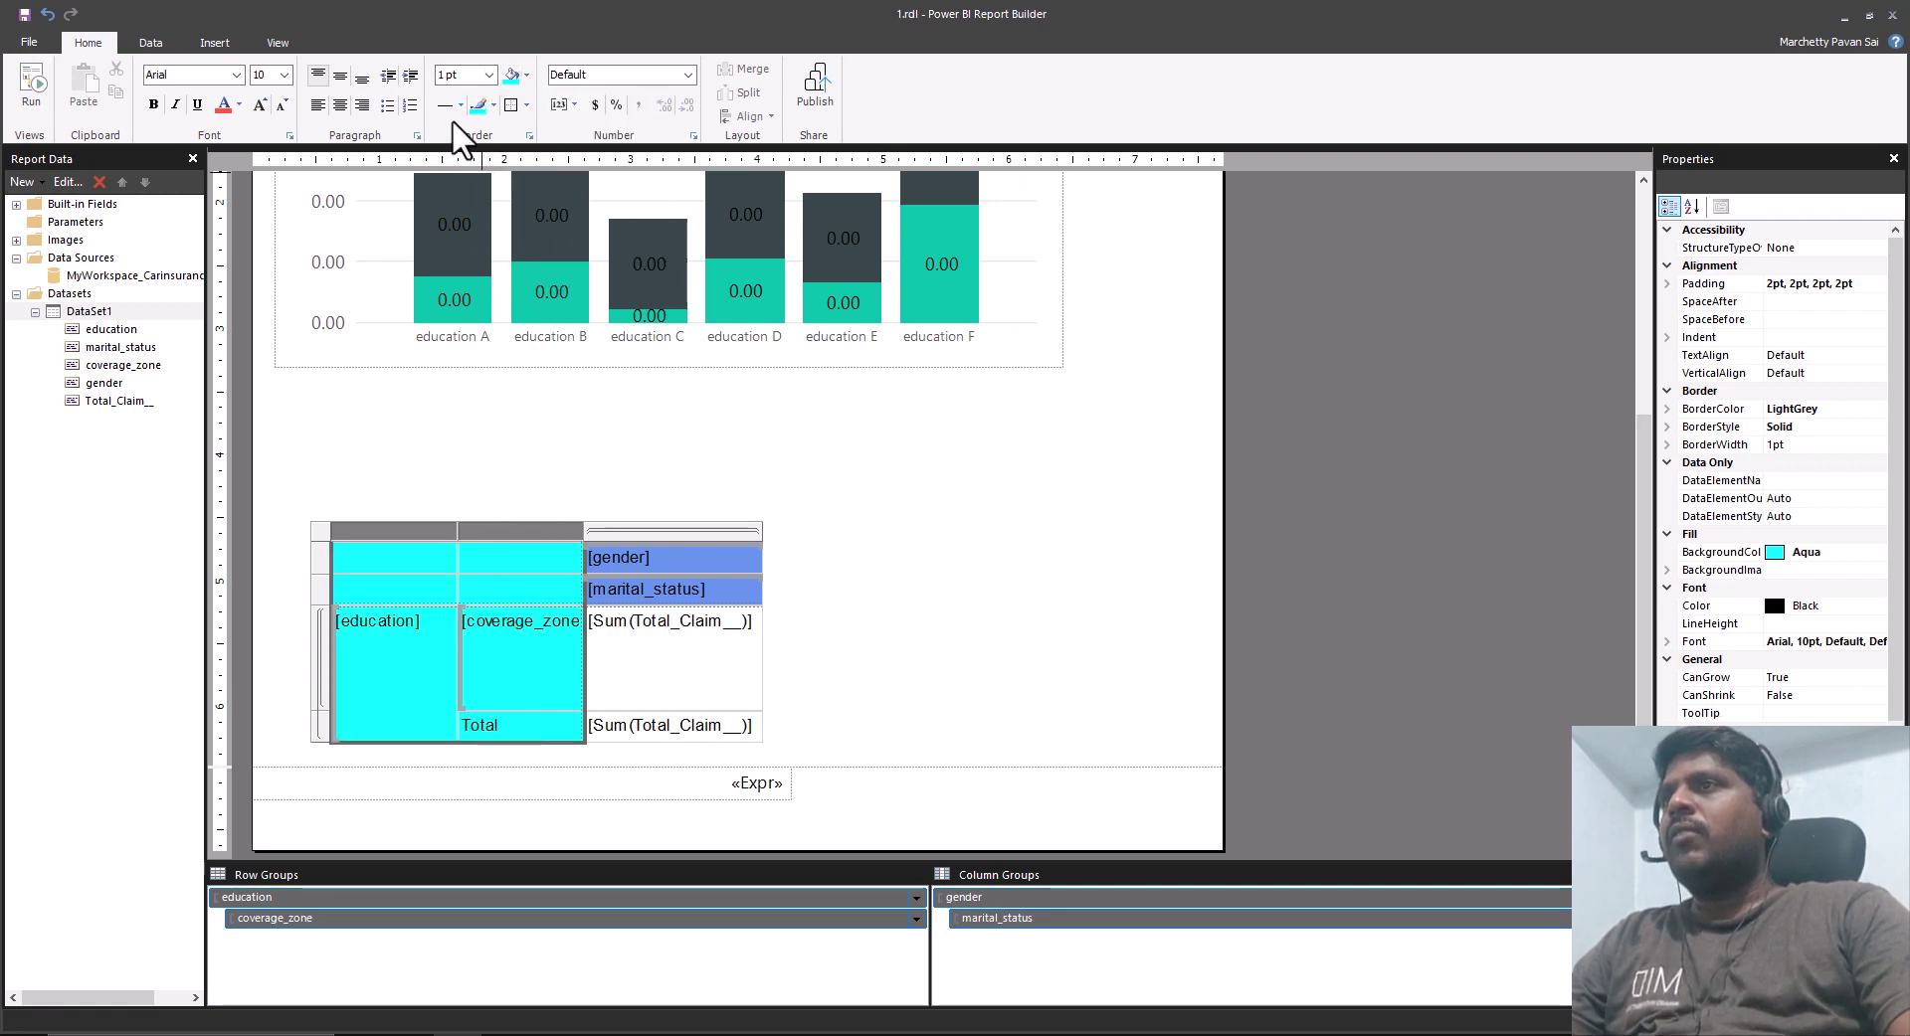
{"action": "left_click", "coordinate": [30, 89]}
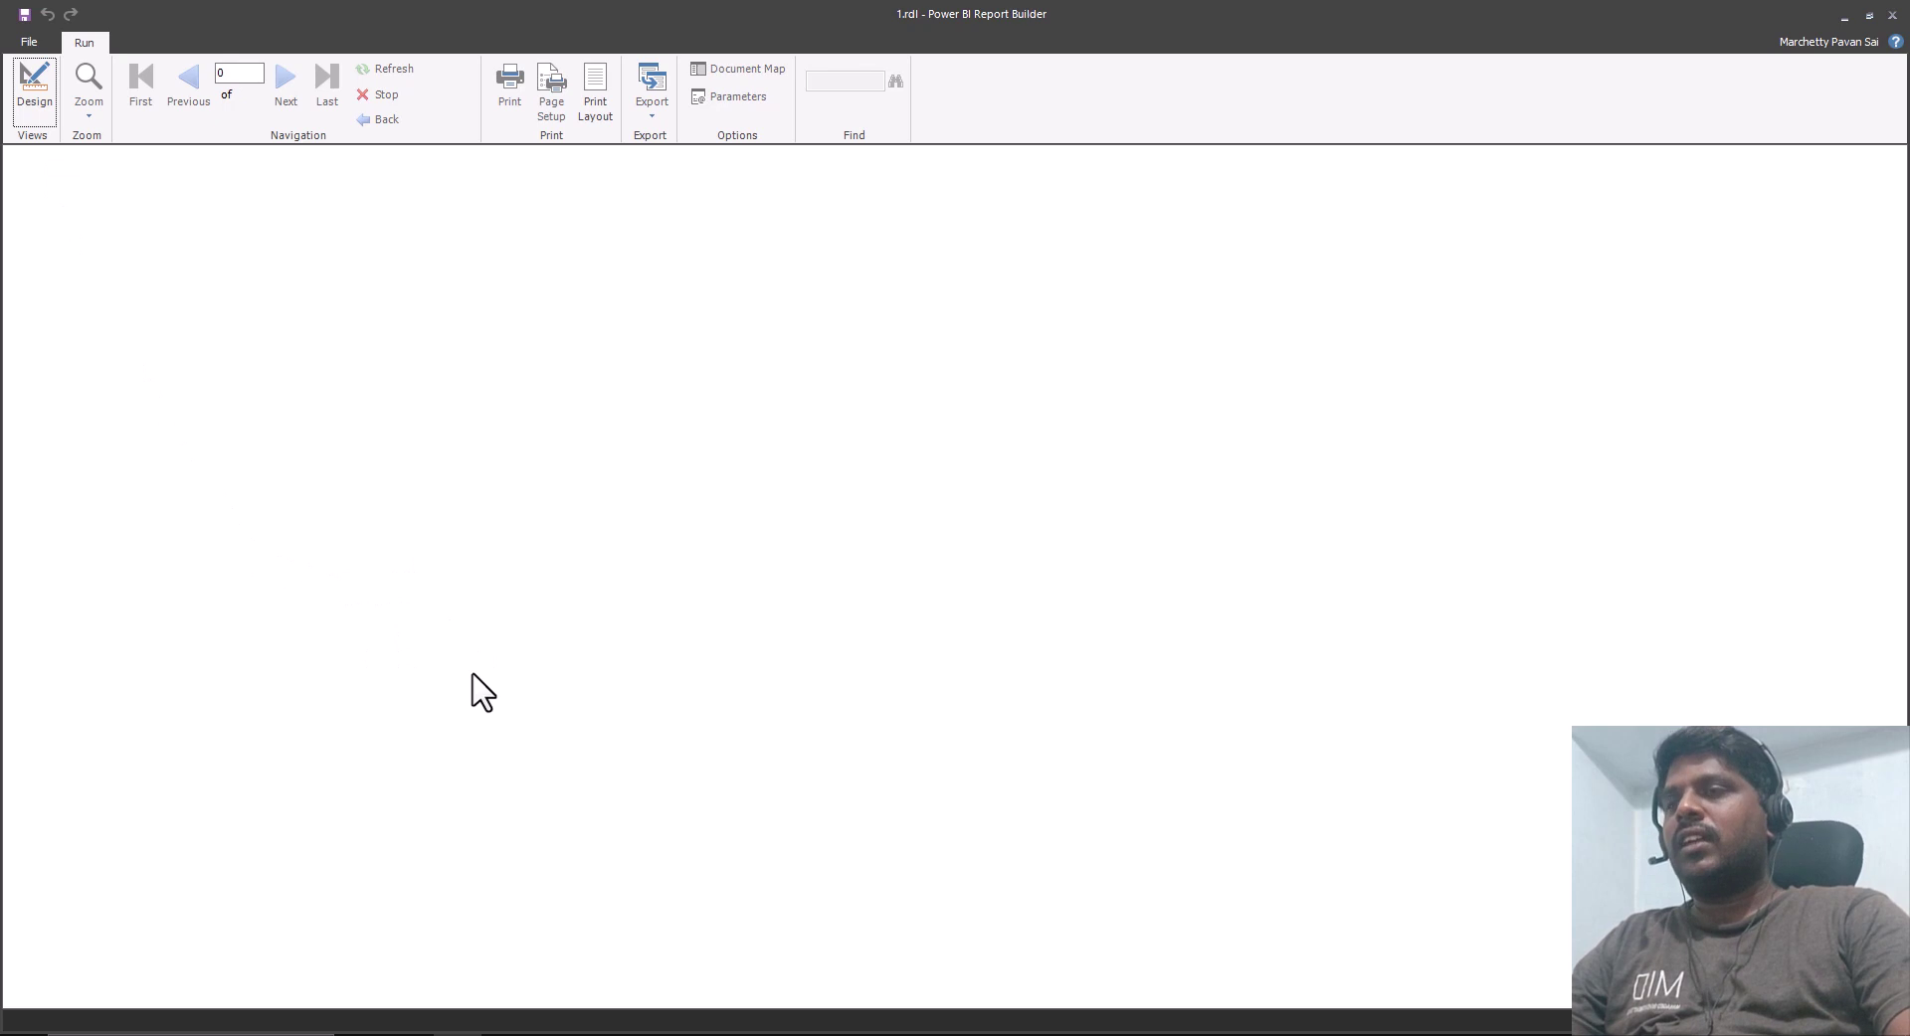
Check the rendered matrix's aqua and cornflower-blue headers and the chart, then return to Design view.
{"action": "scroll", "coordinate": [143, 435], "scroll_direction": "down", "scroll_amount": 3}
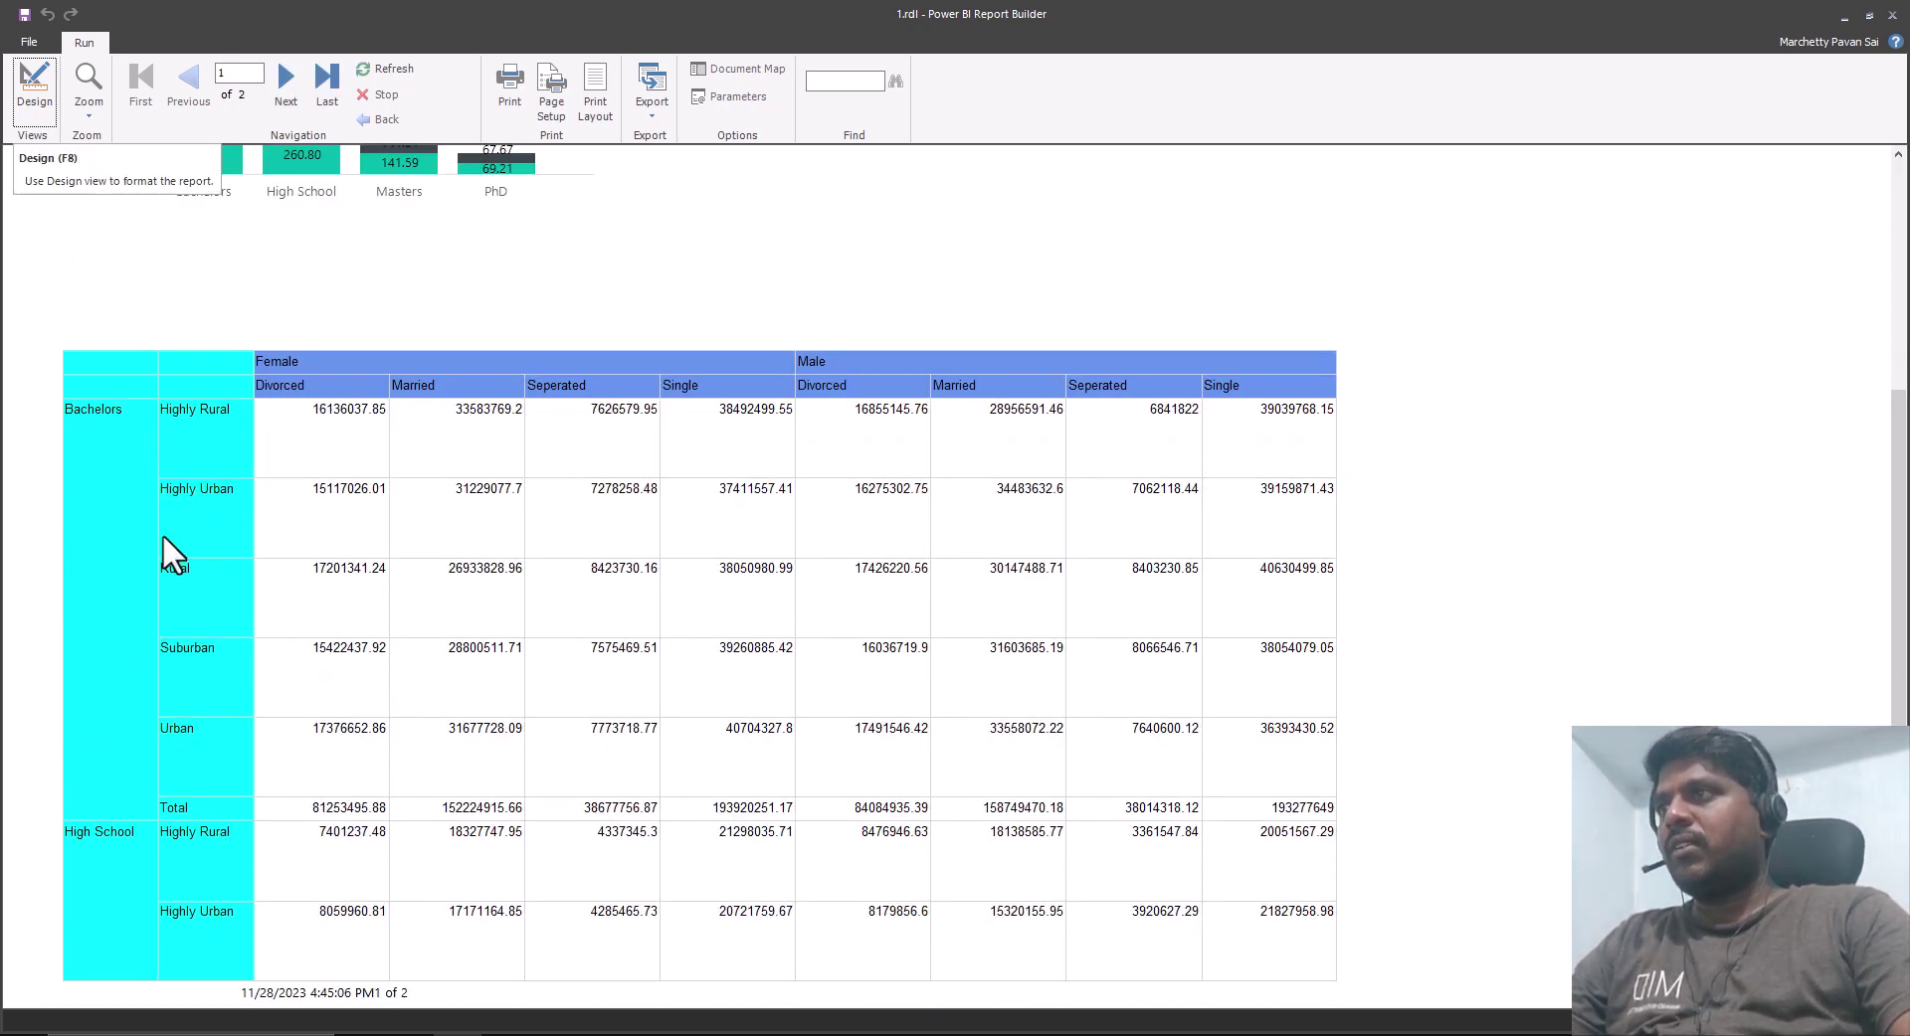
{"action": "scroll", "coordinate": [554, 696], "scroll_direction": "up", "scroll_amount": 3}
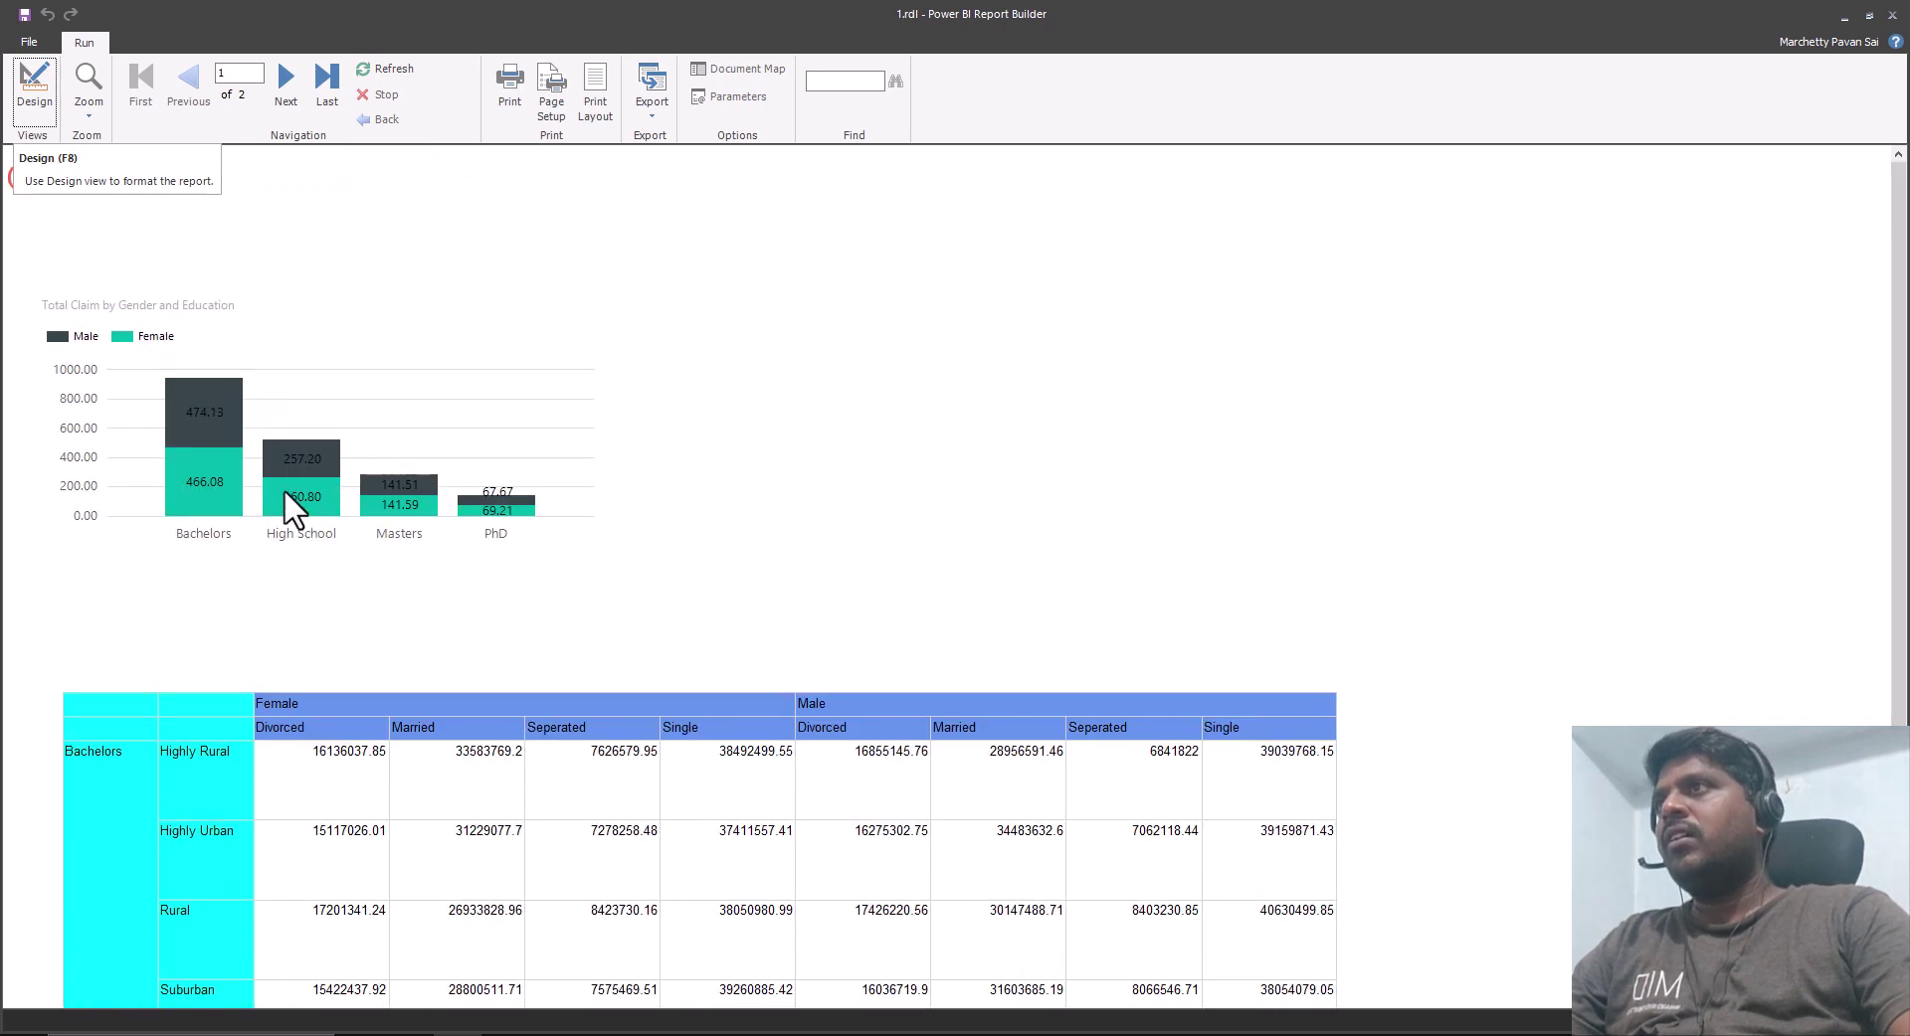
{"action": "left_click", "coordinate": [33, 91]}
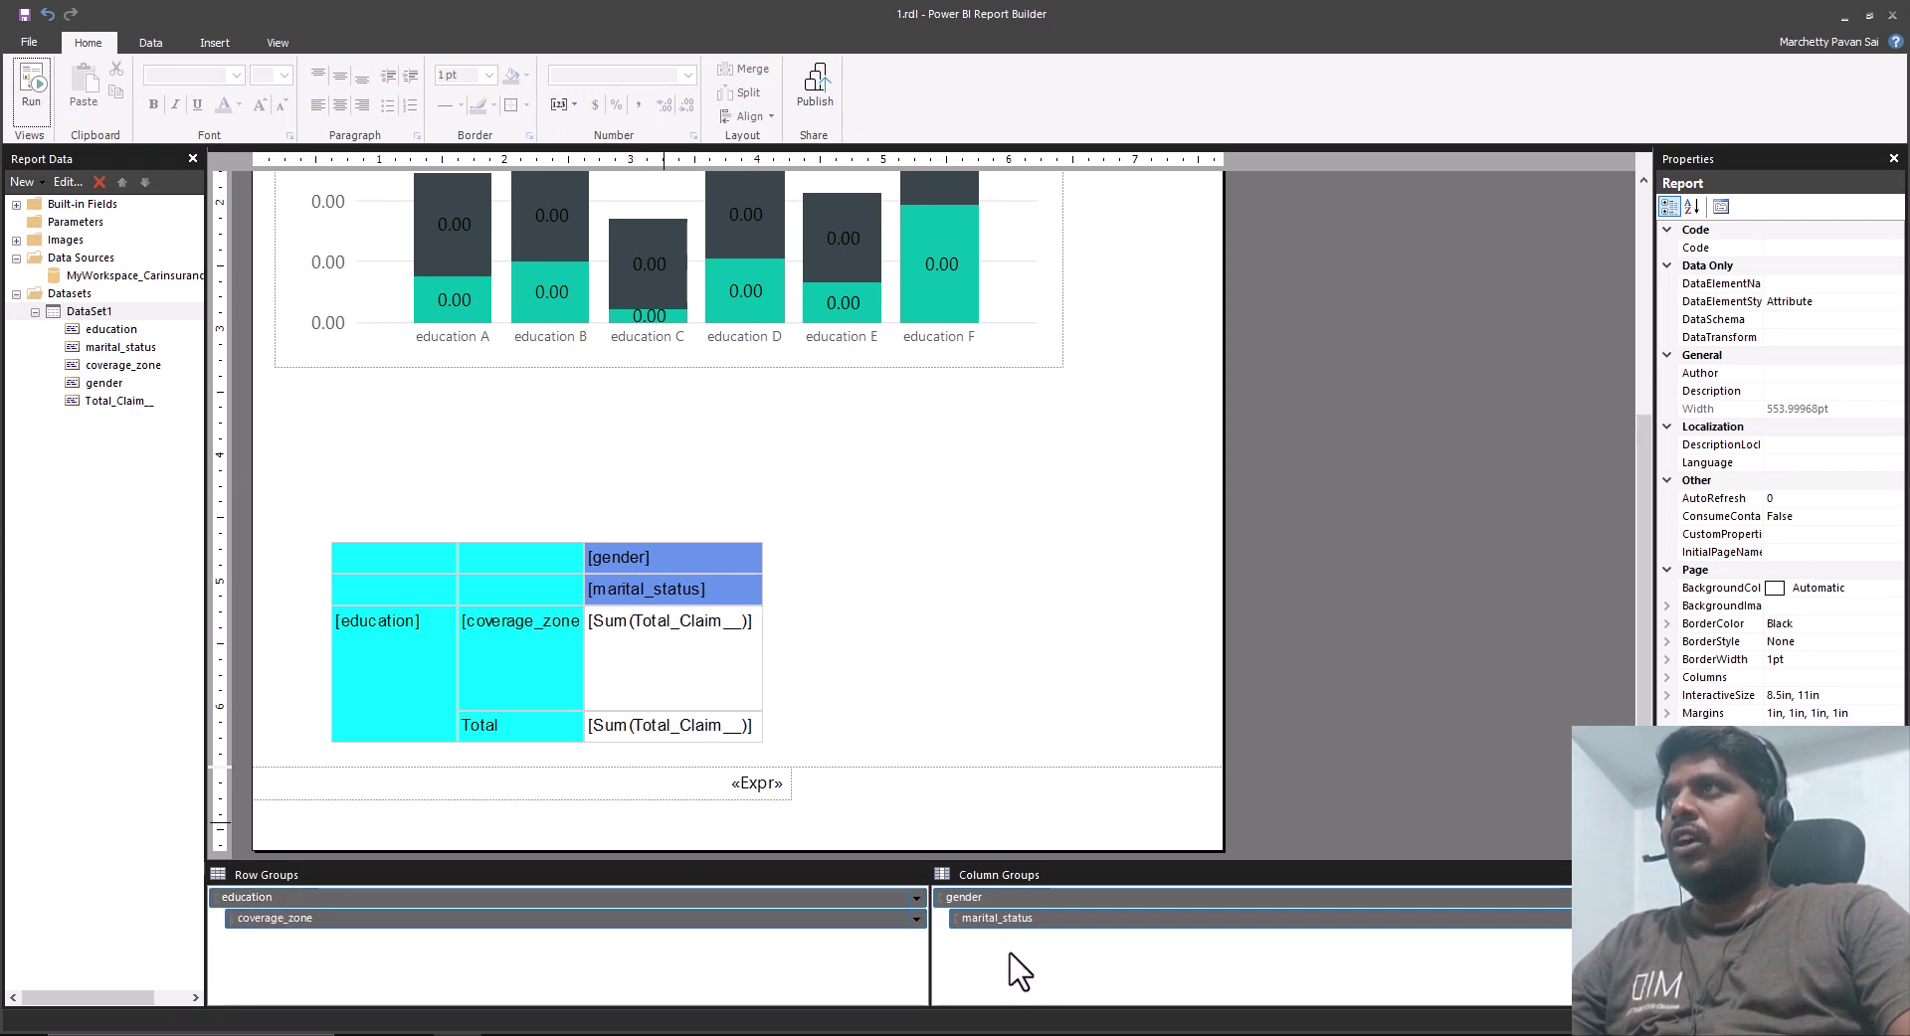
Make the Grouping pane much taller by dragging its splitter upward.
{"action": "left_click_drag", "start_coordinate": [188, 847], "coordinate": [420, 967]}
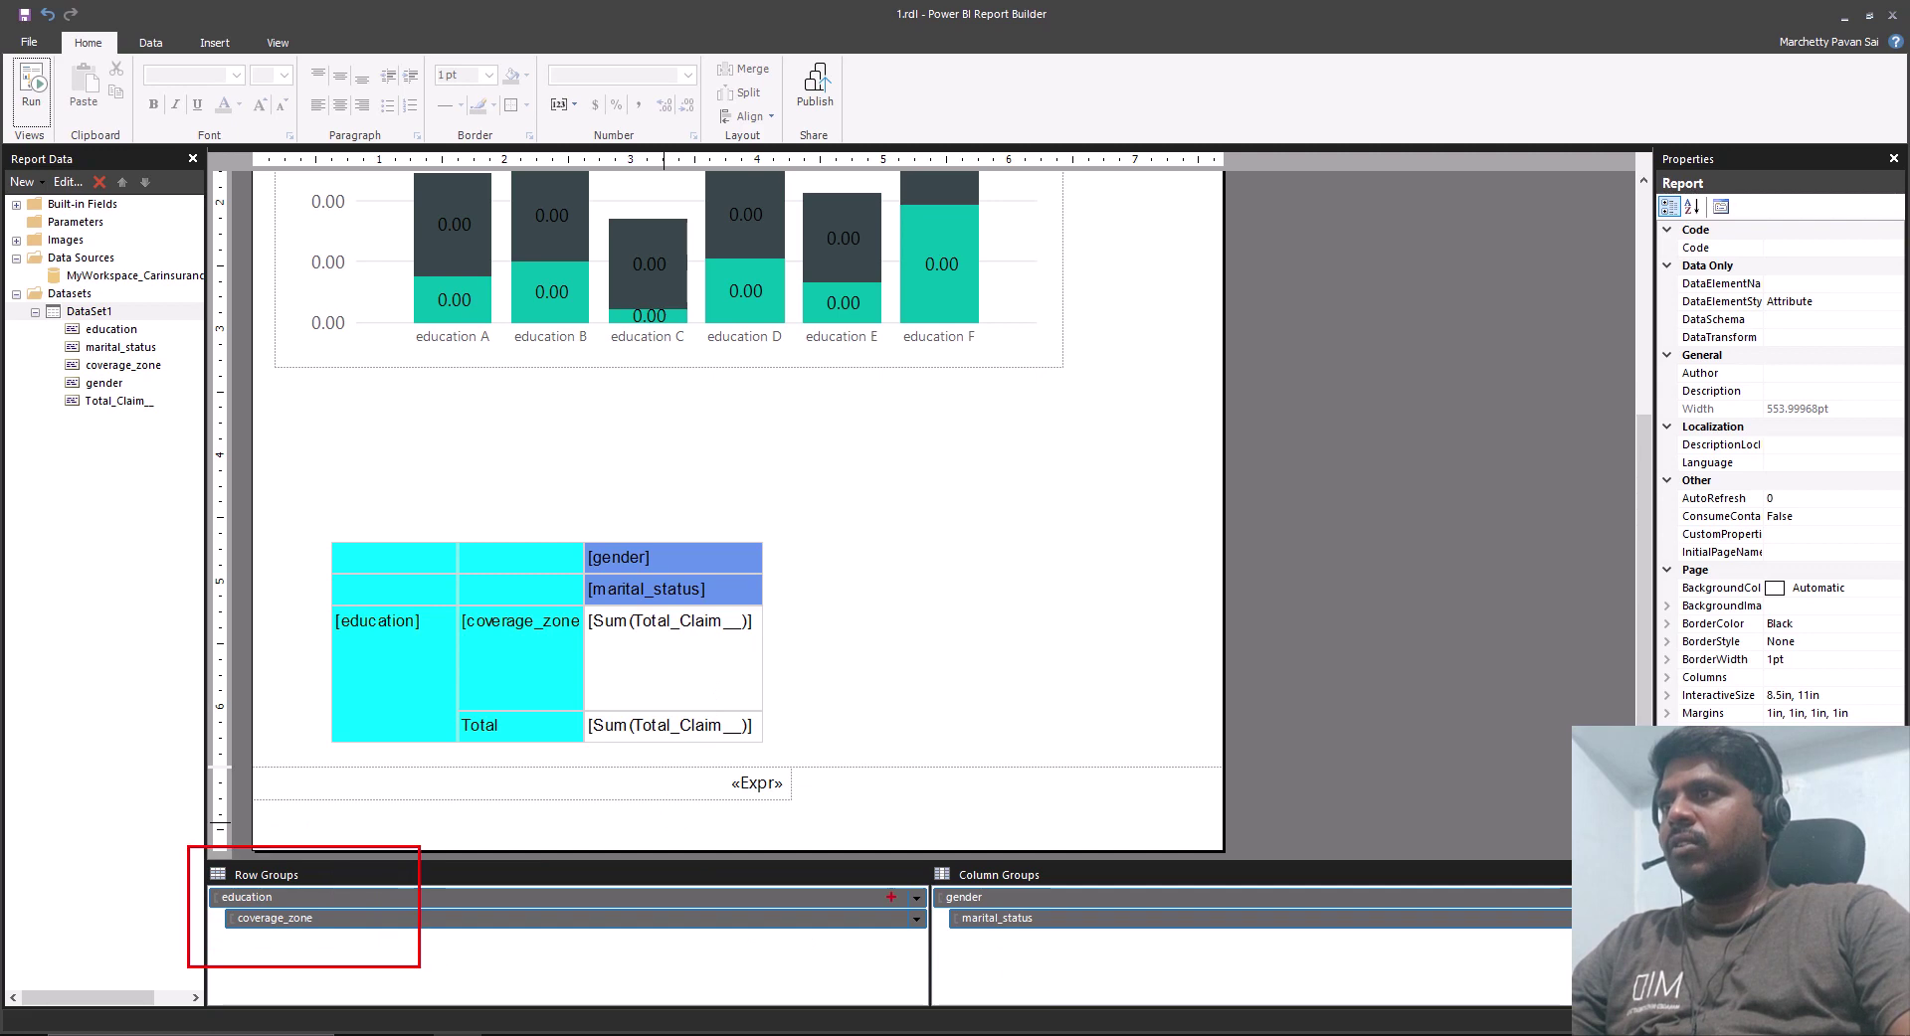
{"action": "left_click_drag", "start_coordinate": [904, 848], "coordinate": [1091, 967]}
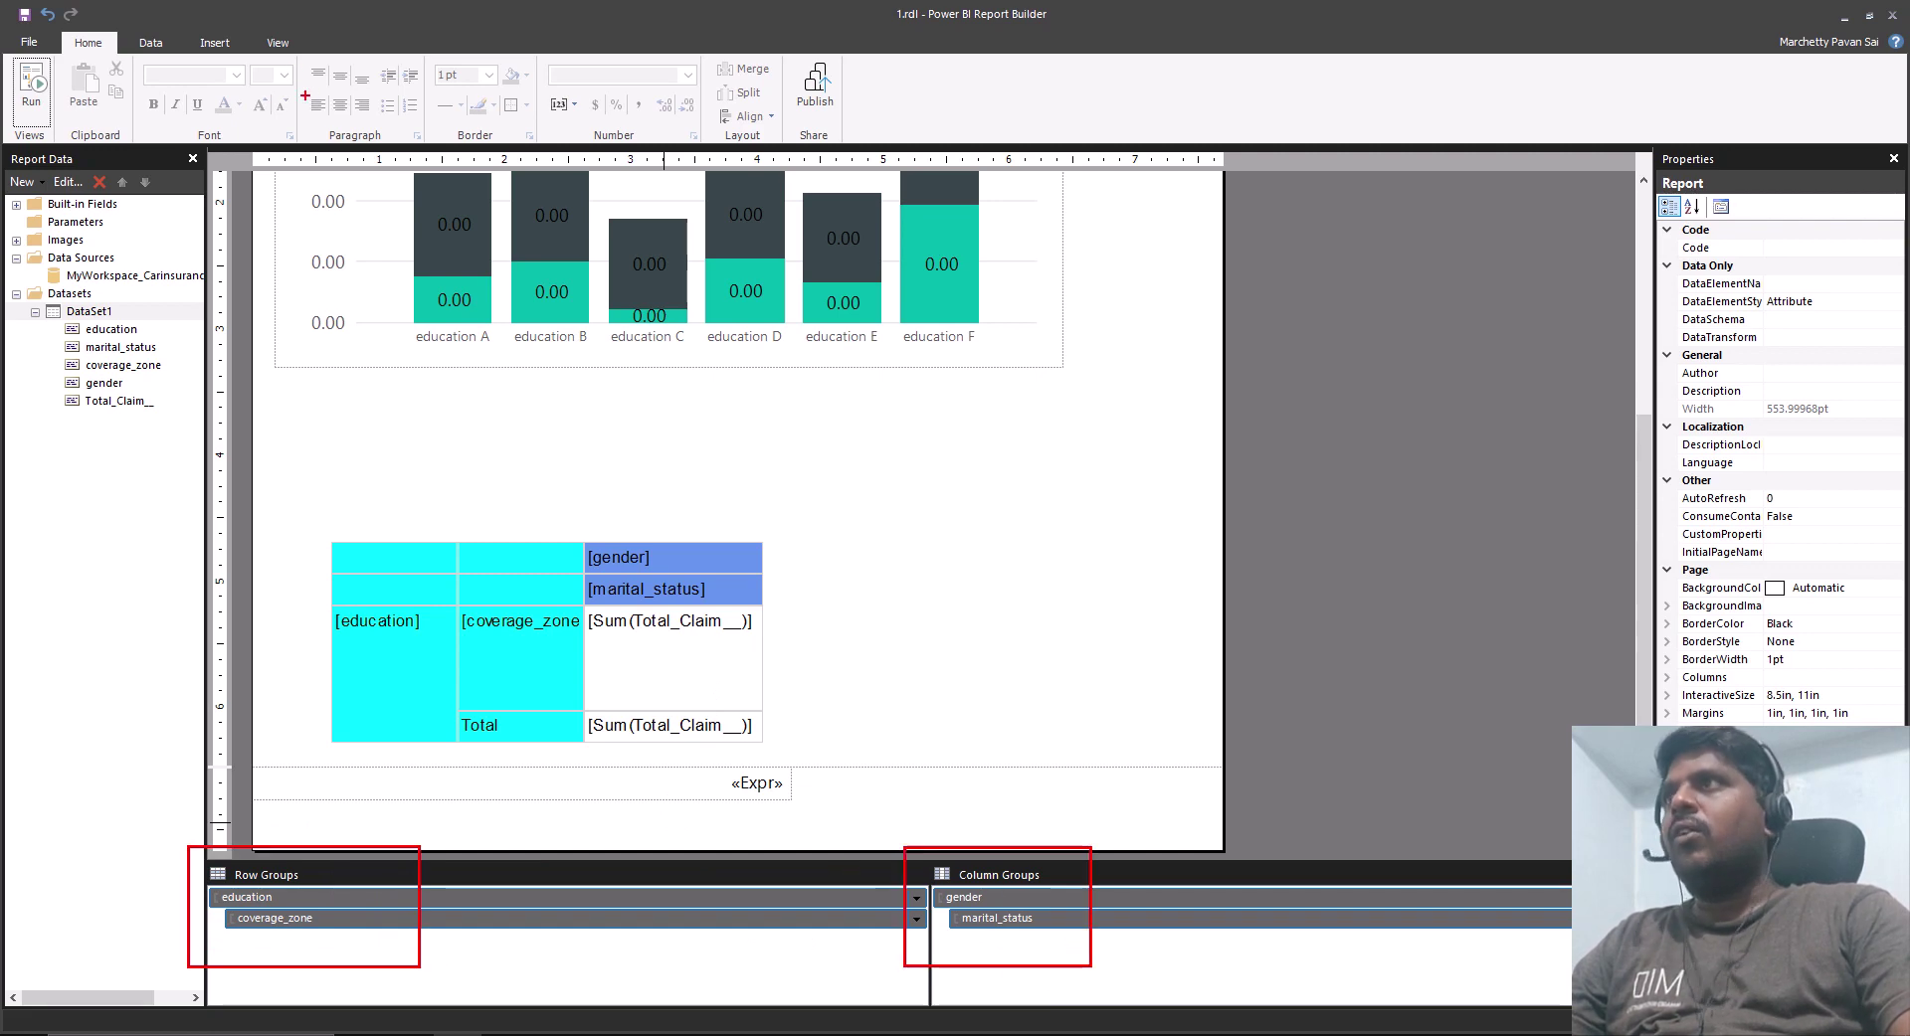
{"action": "key", "text": "Escape"}
{"action": "left_click", "coordinate": [279, 41]}
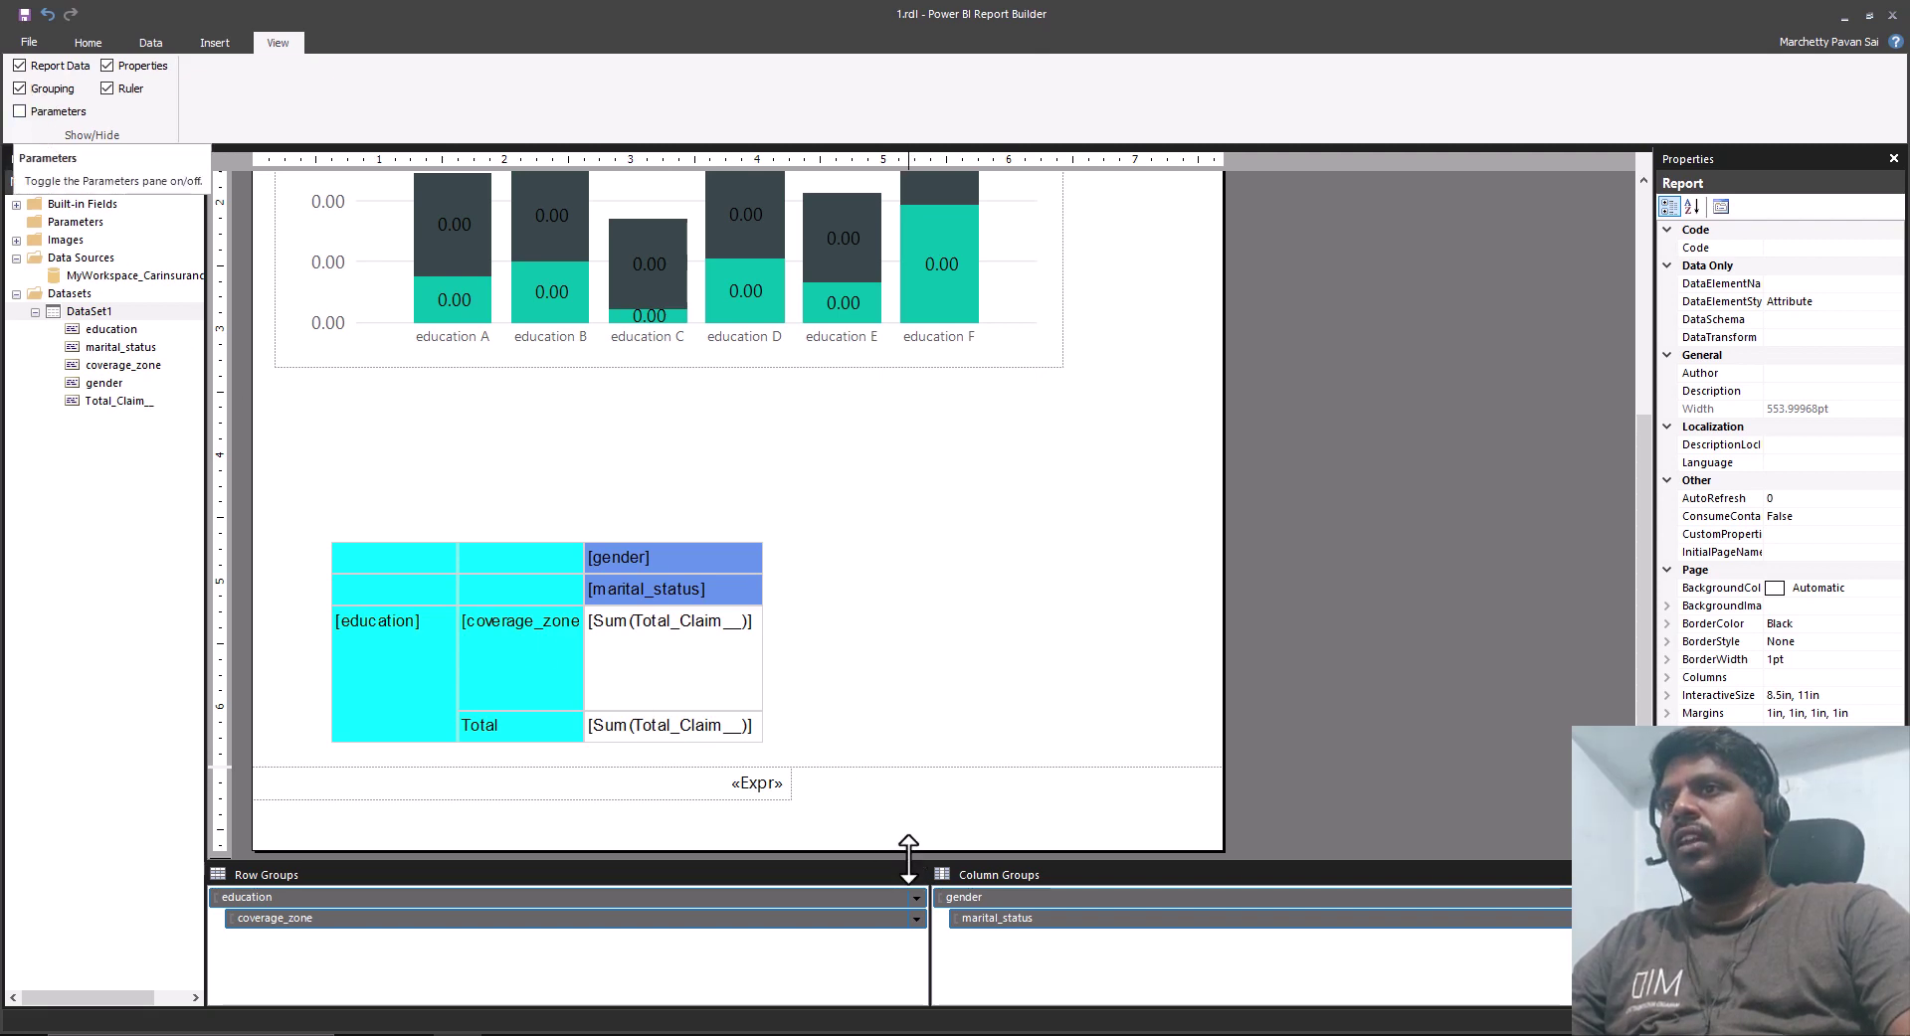
{"action": "left_click_drag", "start_coordinate": [917, 853], "coordinate": [916, 637]}
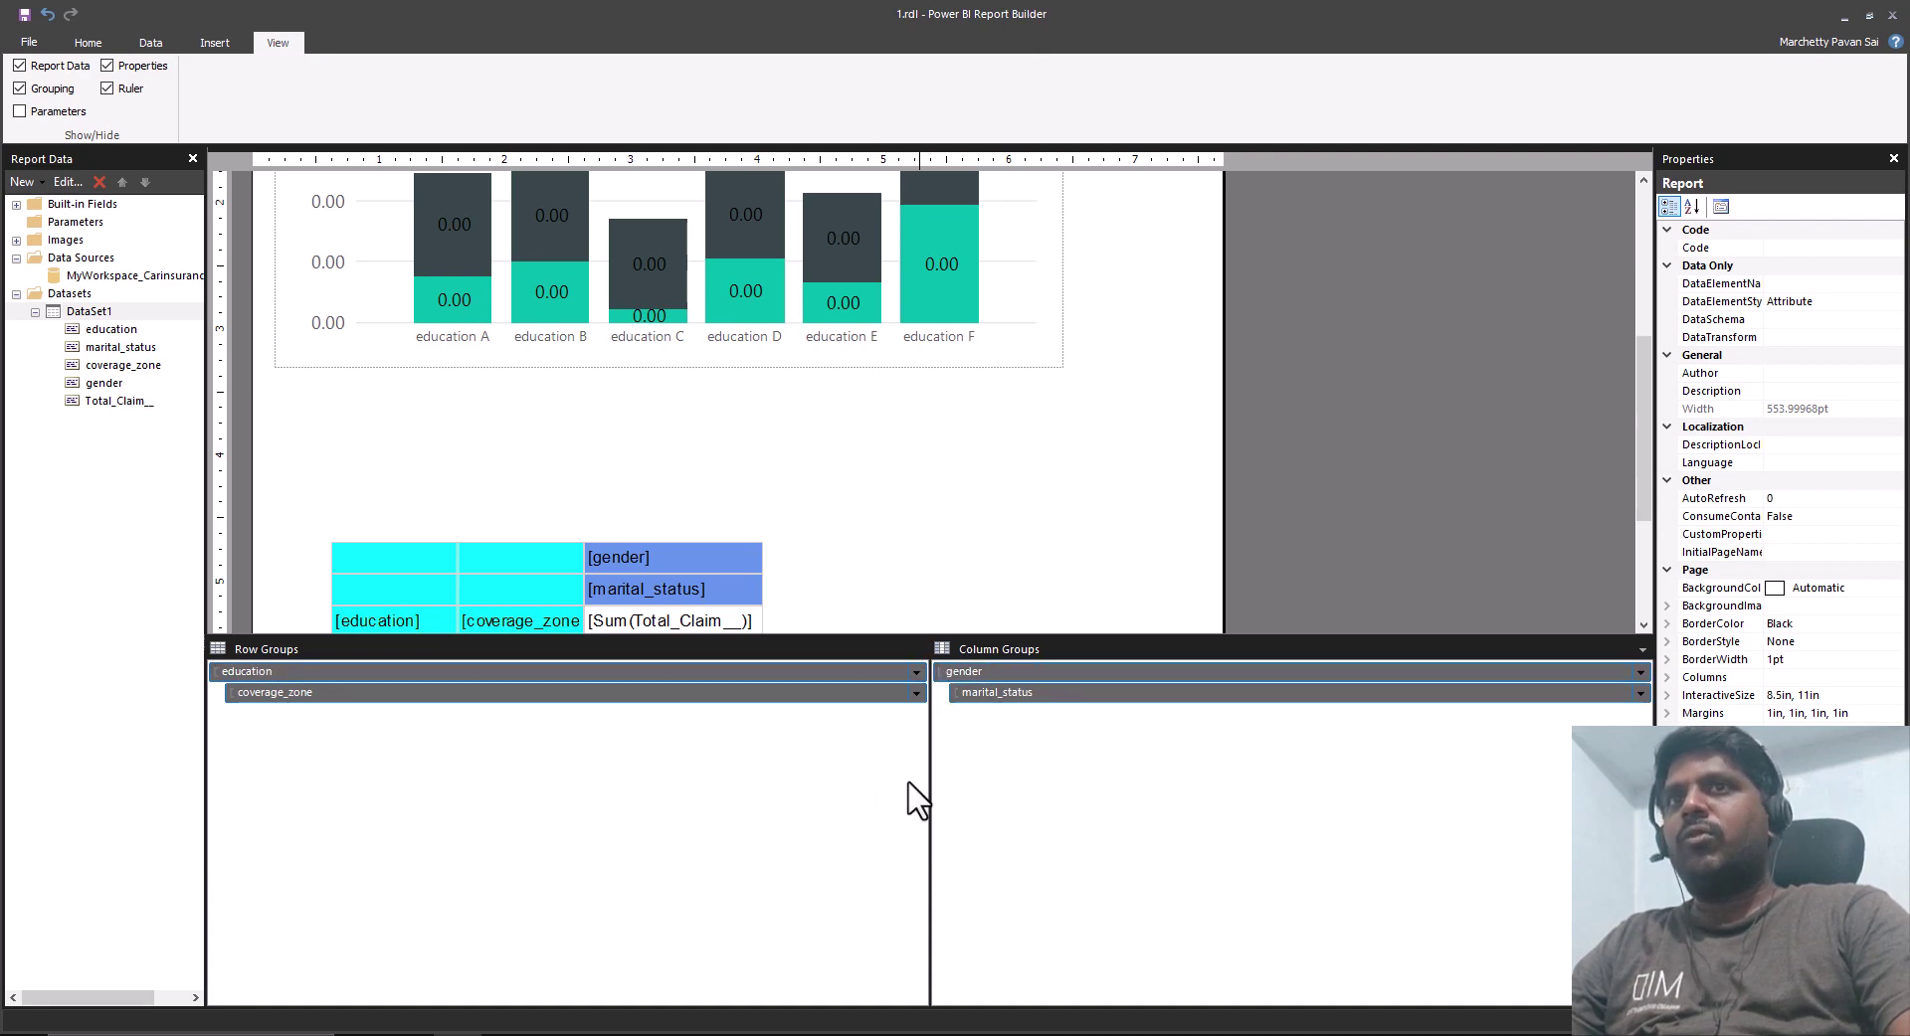
Switch the Column Groups to Advanced Mode so the (Static) row and column members appear.
{"action": "left_click", "coordinate": [1642, 648]}
{"action": "left_click", "coordinate": [1524, 668]}
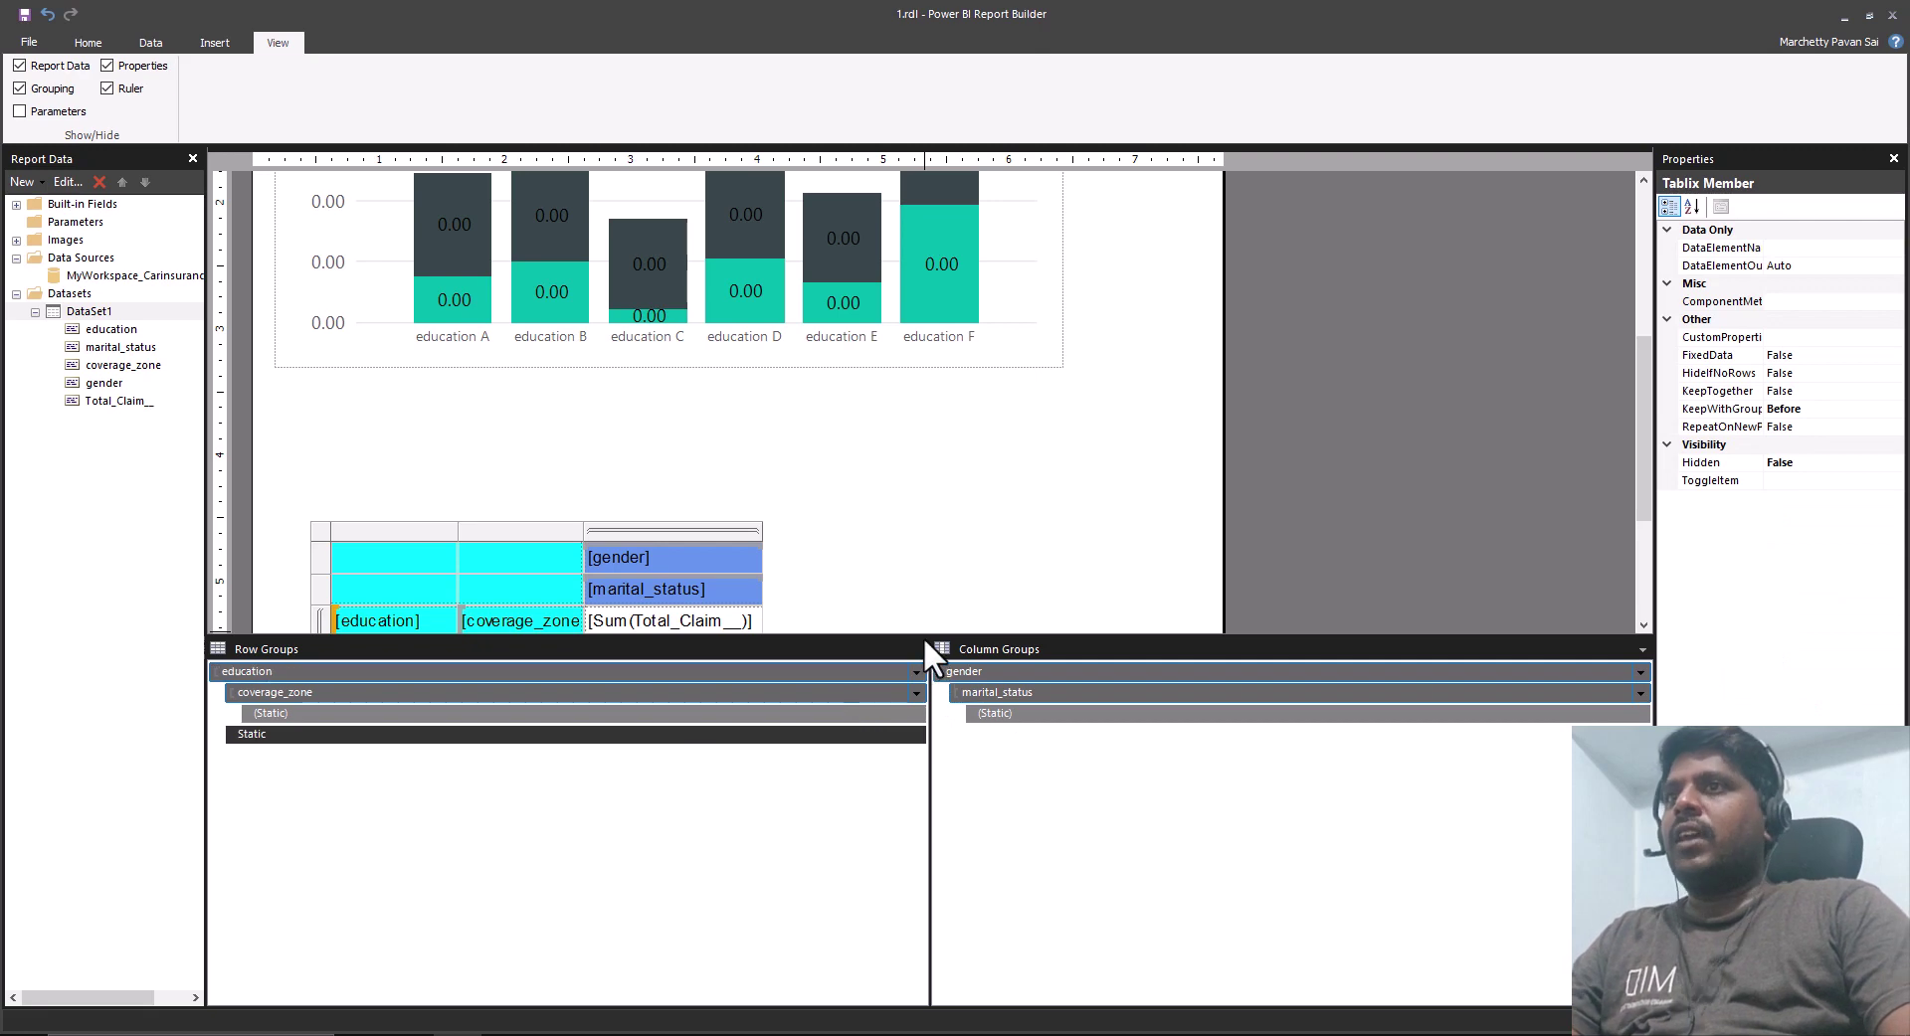
{"action": "scroll", "coordinate": [1112, 475], "scroll_direction": "down", "scroll_amount": 3}
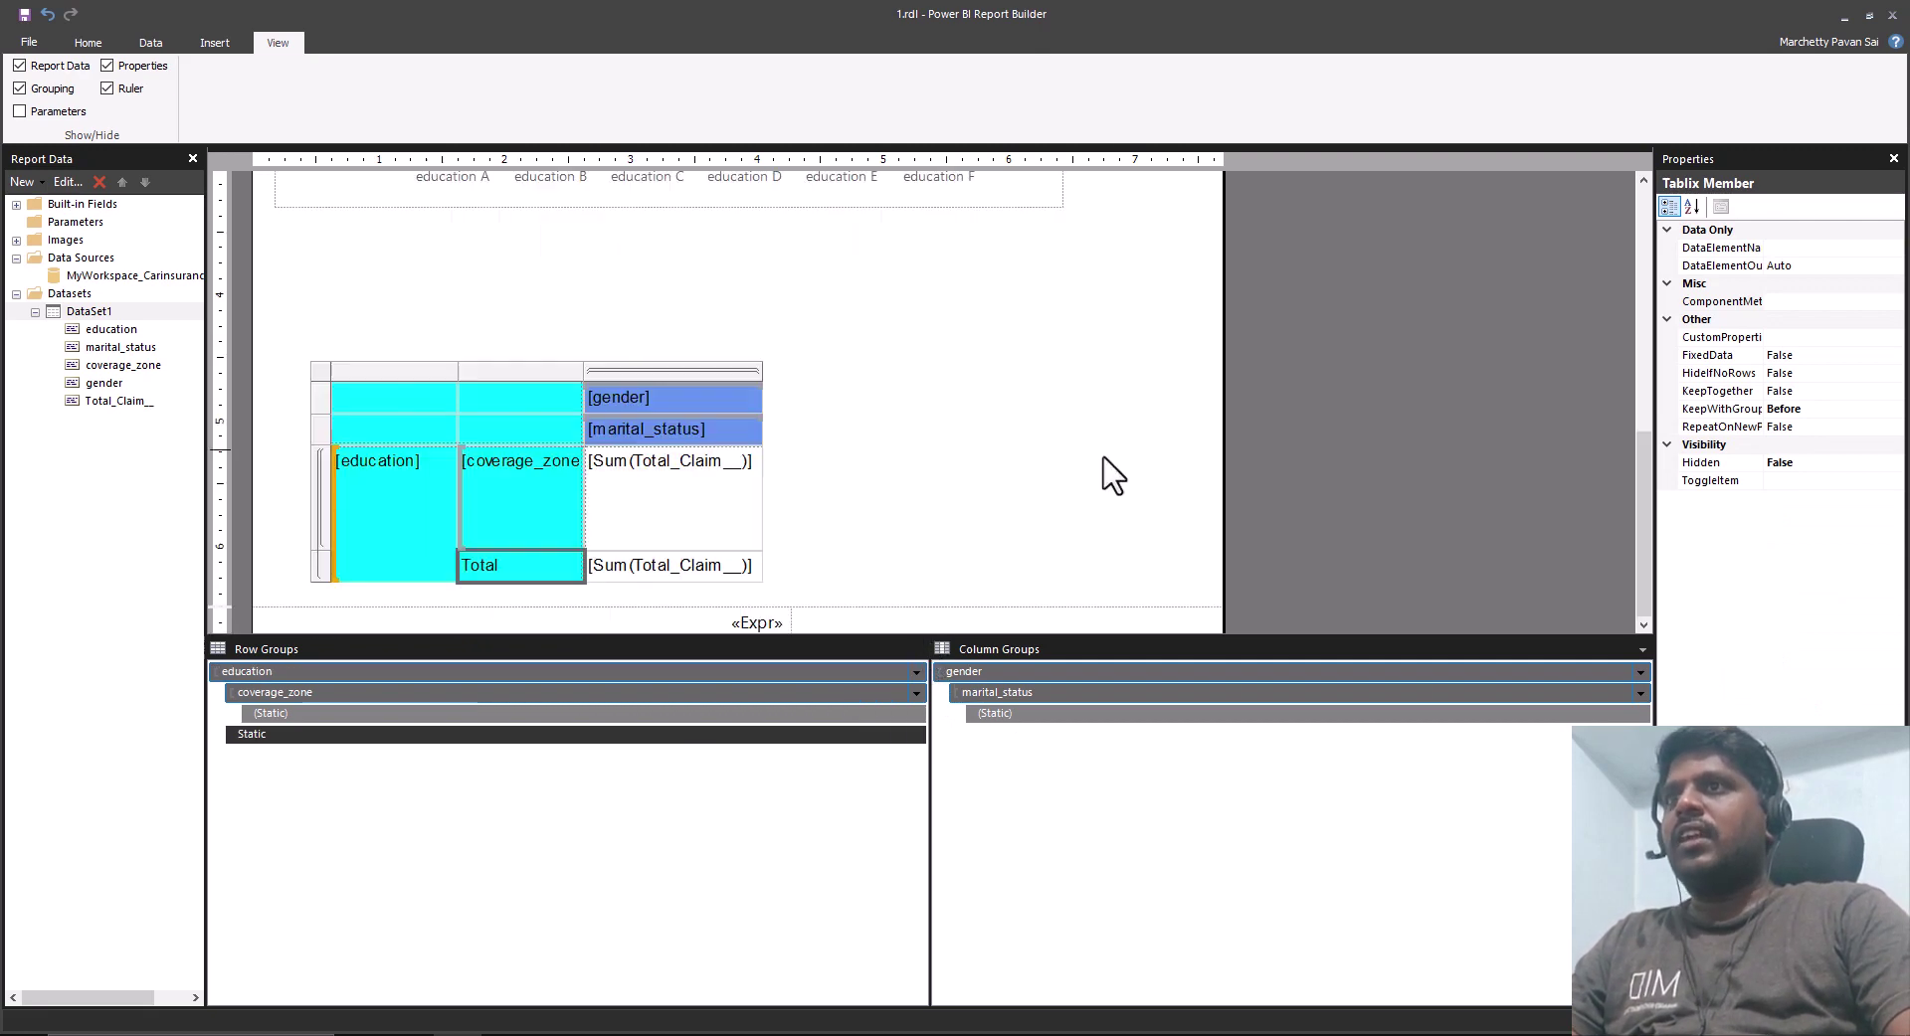
{"action": "scroll", "coordinate": [1113, 475], "scroll_direction": "down", "scroll_amount": 2}
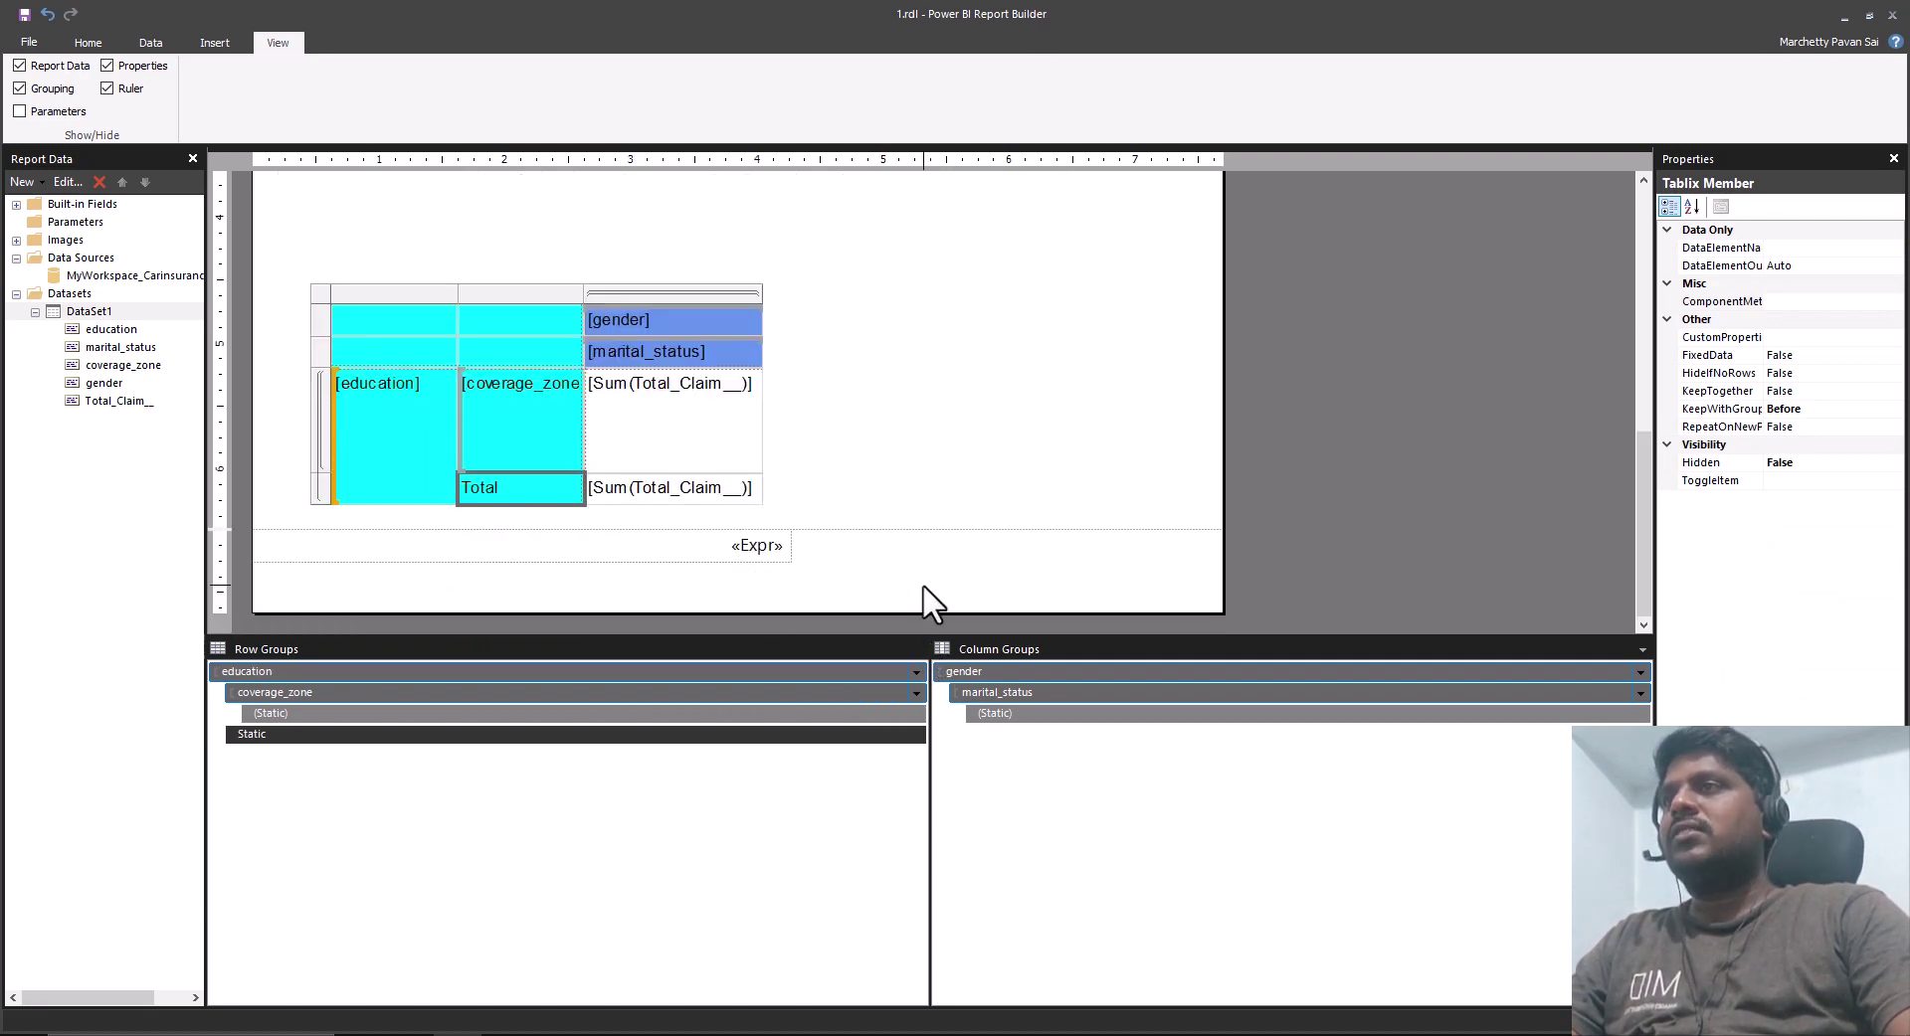